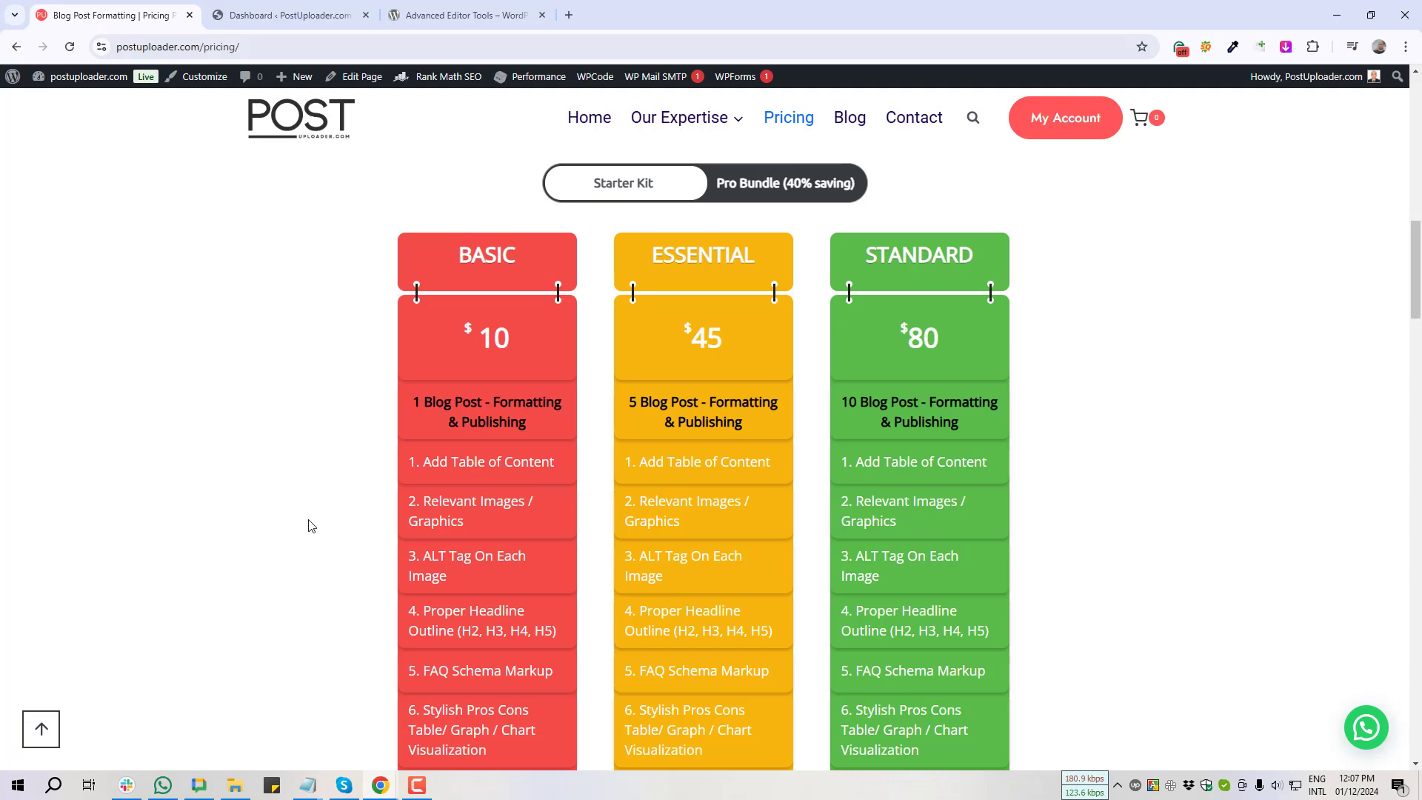
Step: Scroll down the PostUploader pricing page, then switch to the WordPress Dashboard tab
scroll(309, 525, "down", 6)
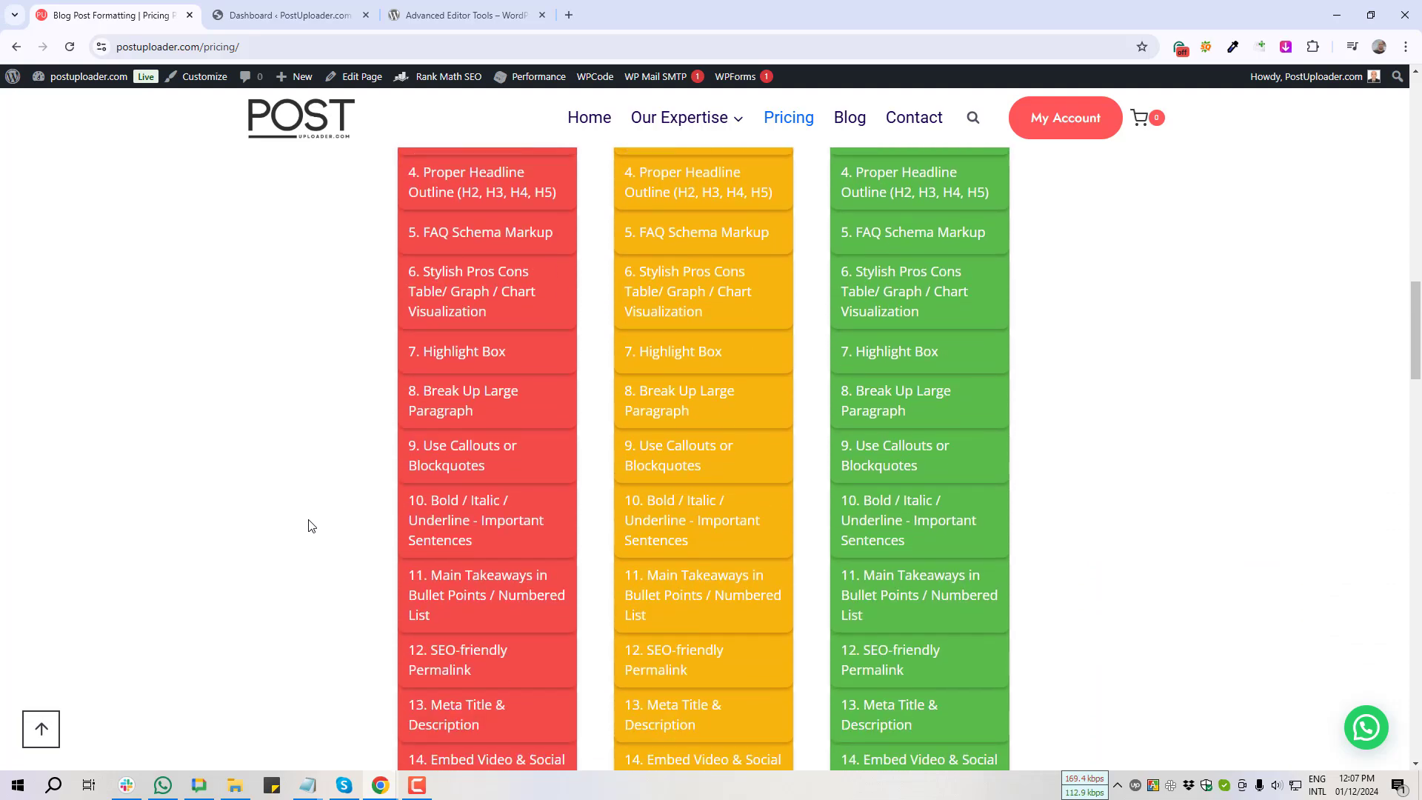
scroll(310, 525, "down", 9)
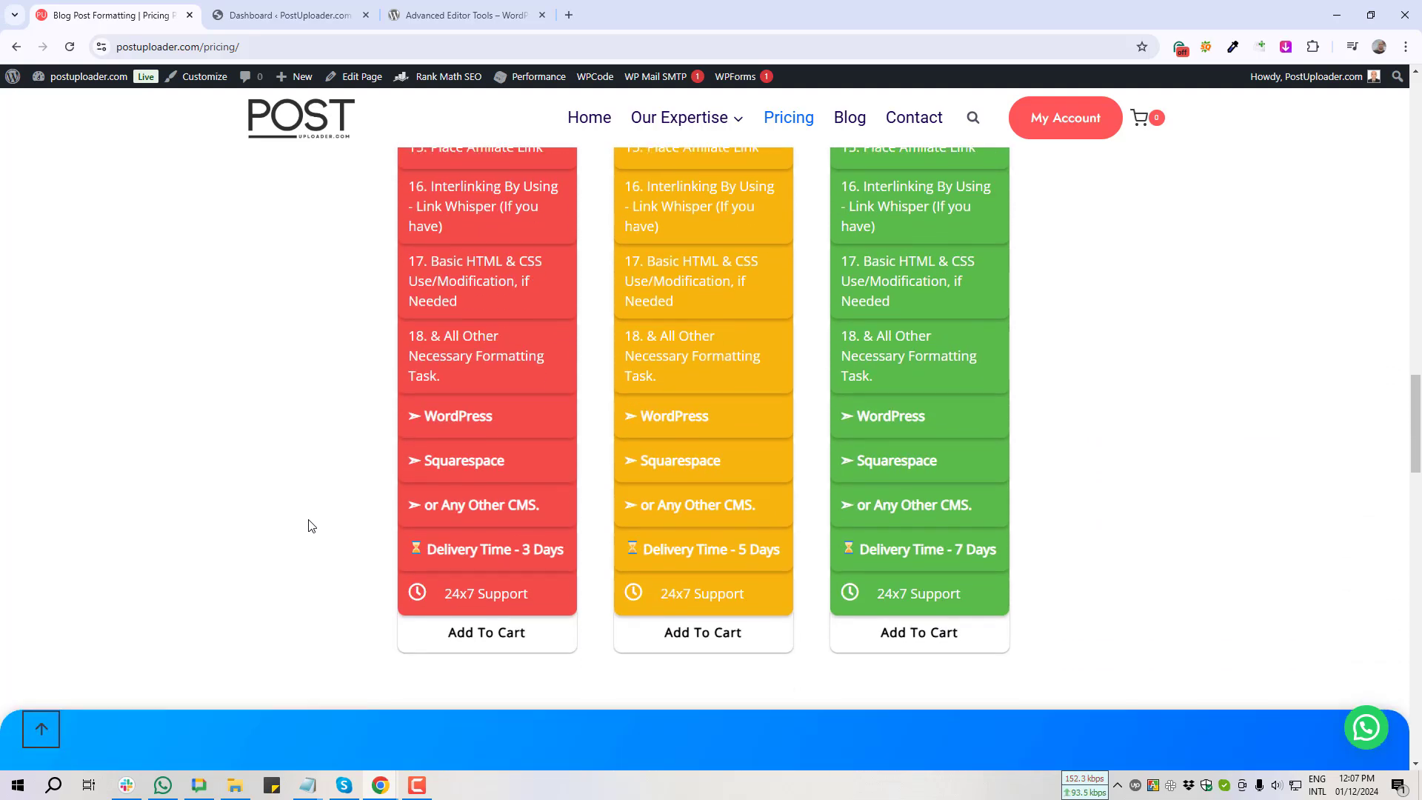
scroll(309, 525, "down", 4)
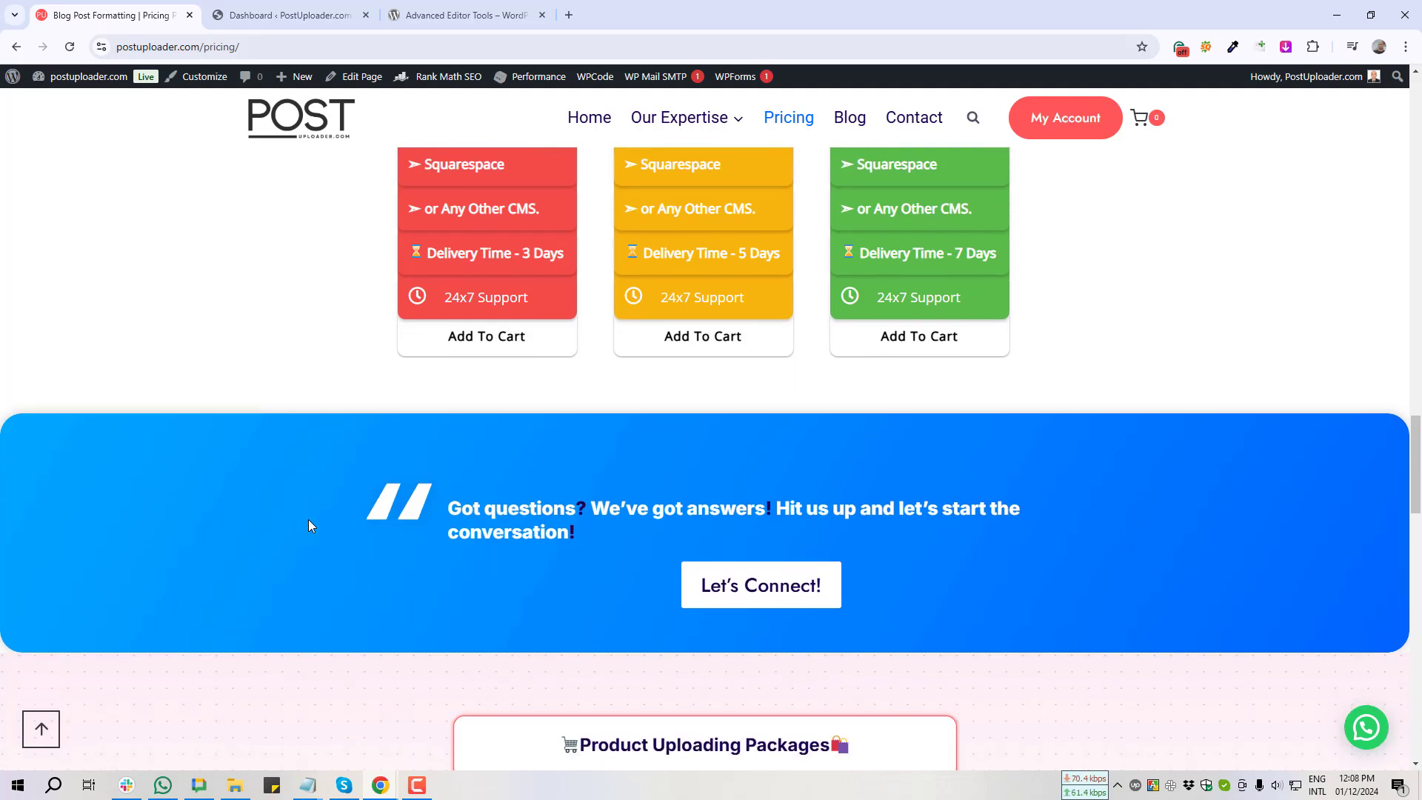
key("ctrl+Tab")
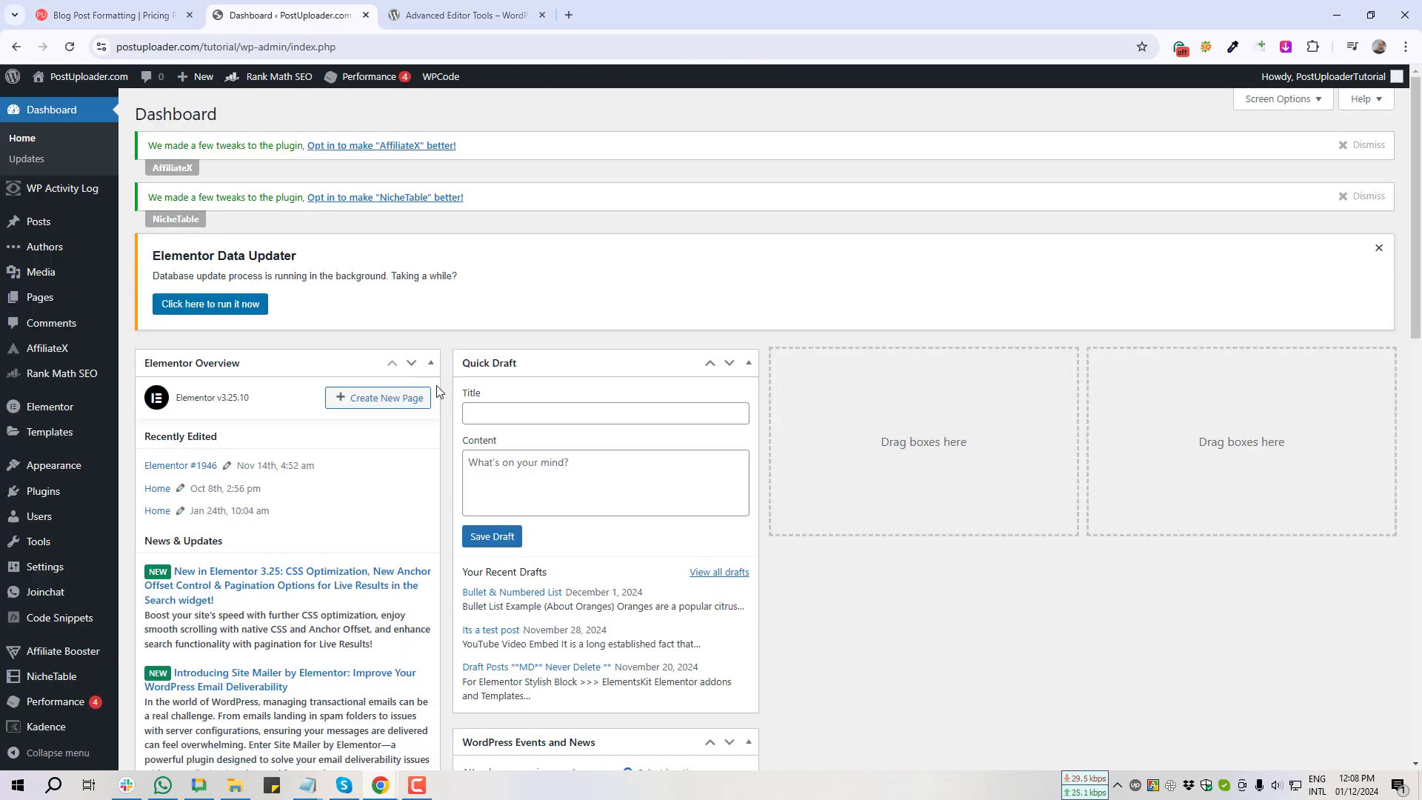
Step: From All Posts, open the orange health-benefits post in the block editor in a new tab
scroll(437, 391, "down", 1)
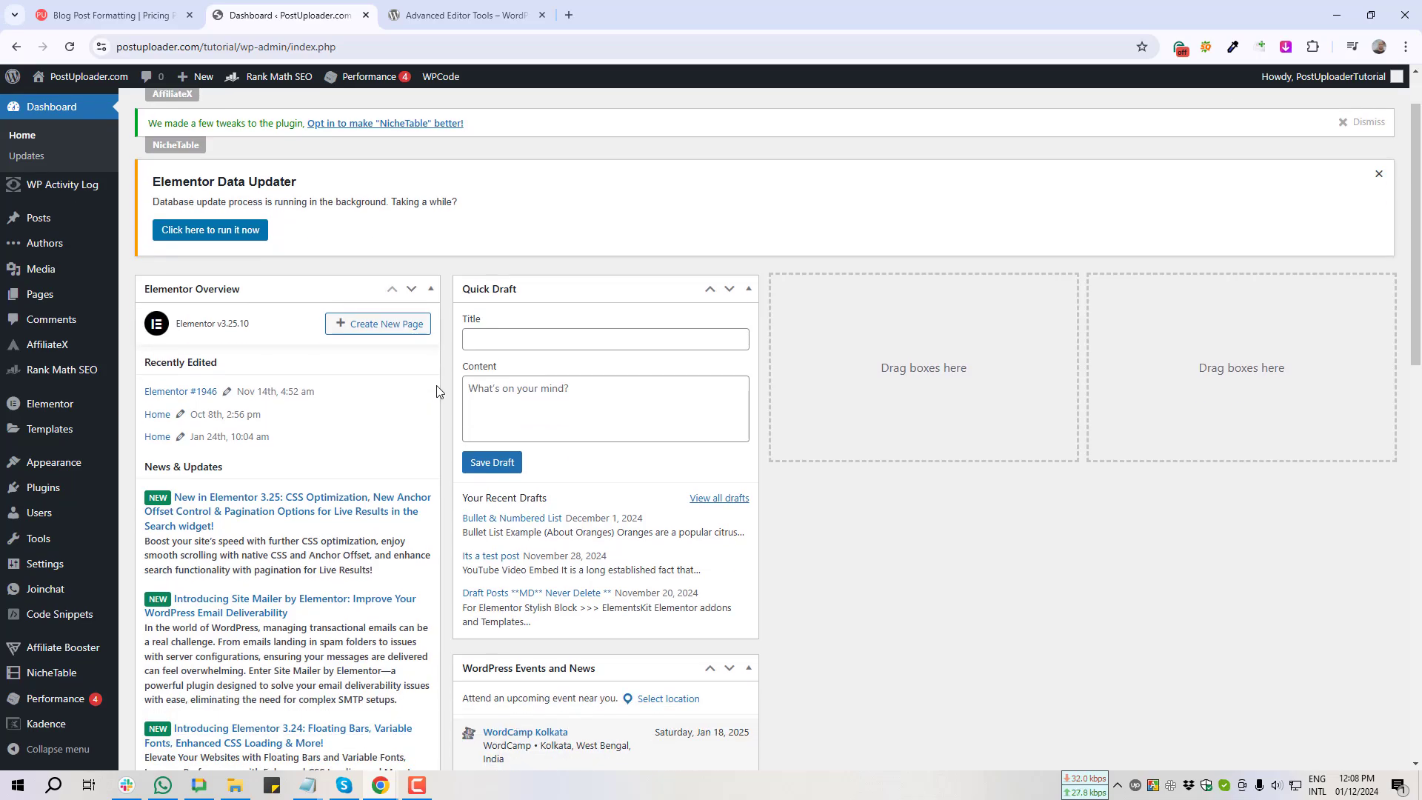
scroll(438, 391, "up", 1)
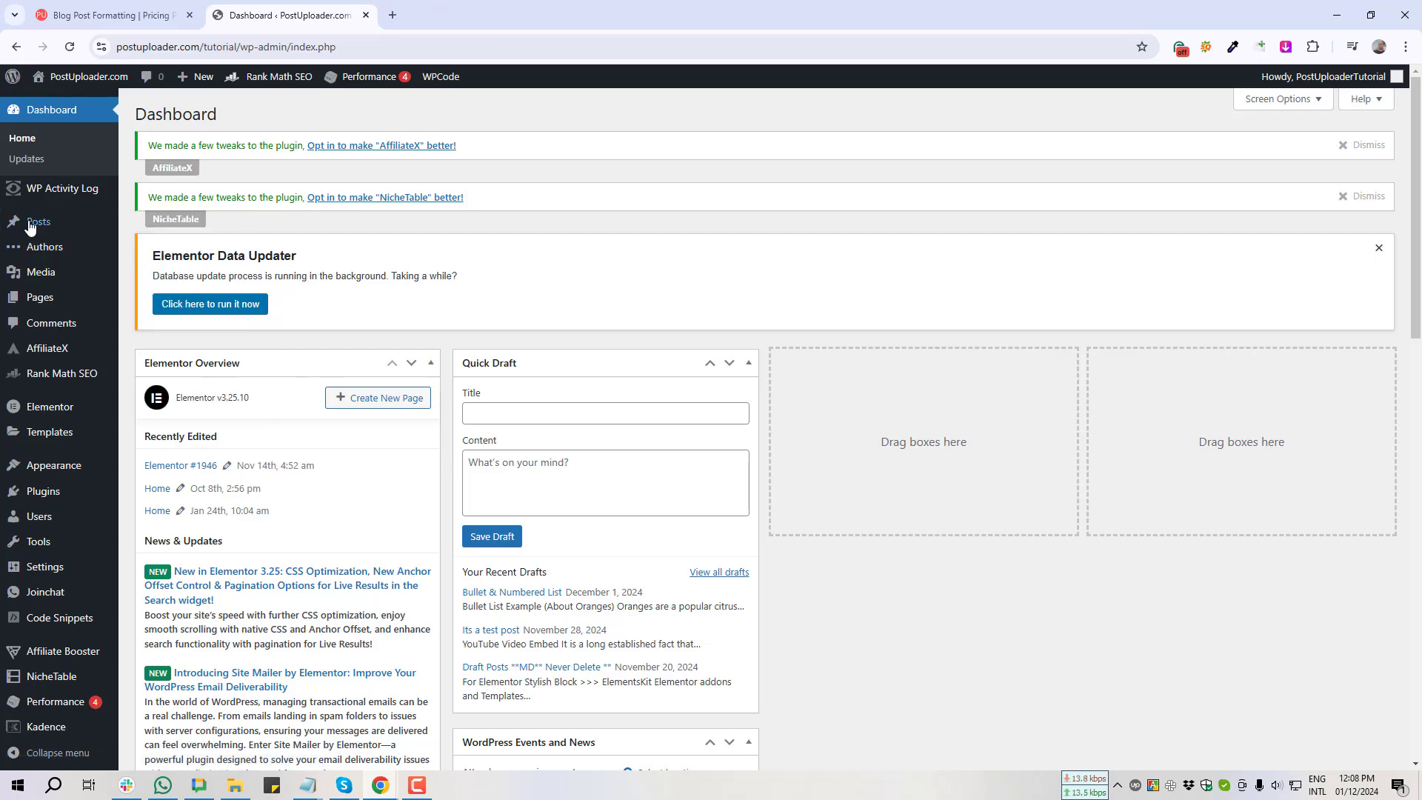
mouse_move(36, 223)
left_click(149, 227)
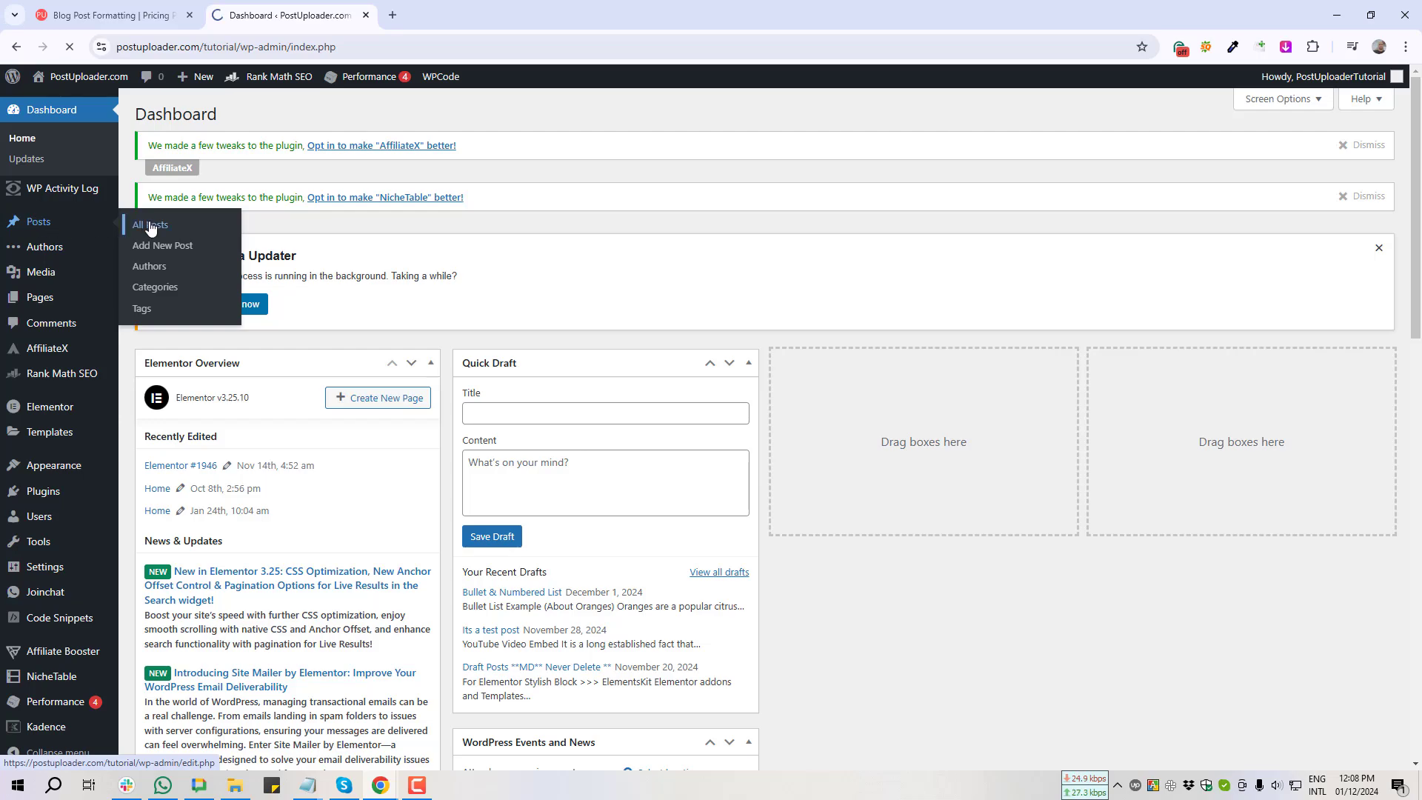
scroll(363, 404, "down", 3)
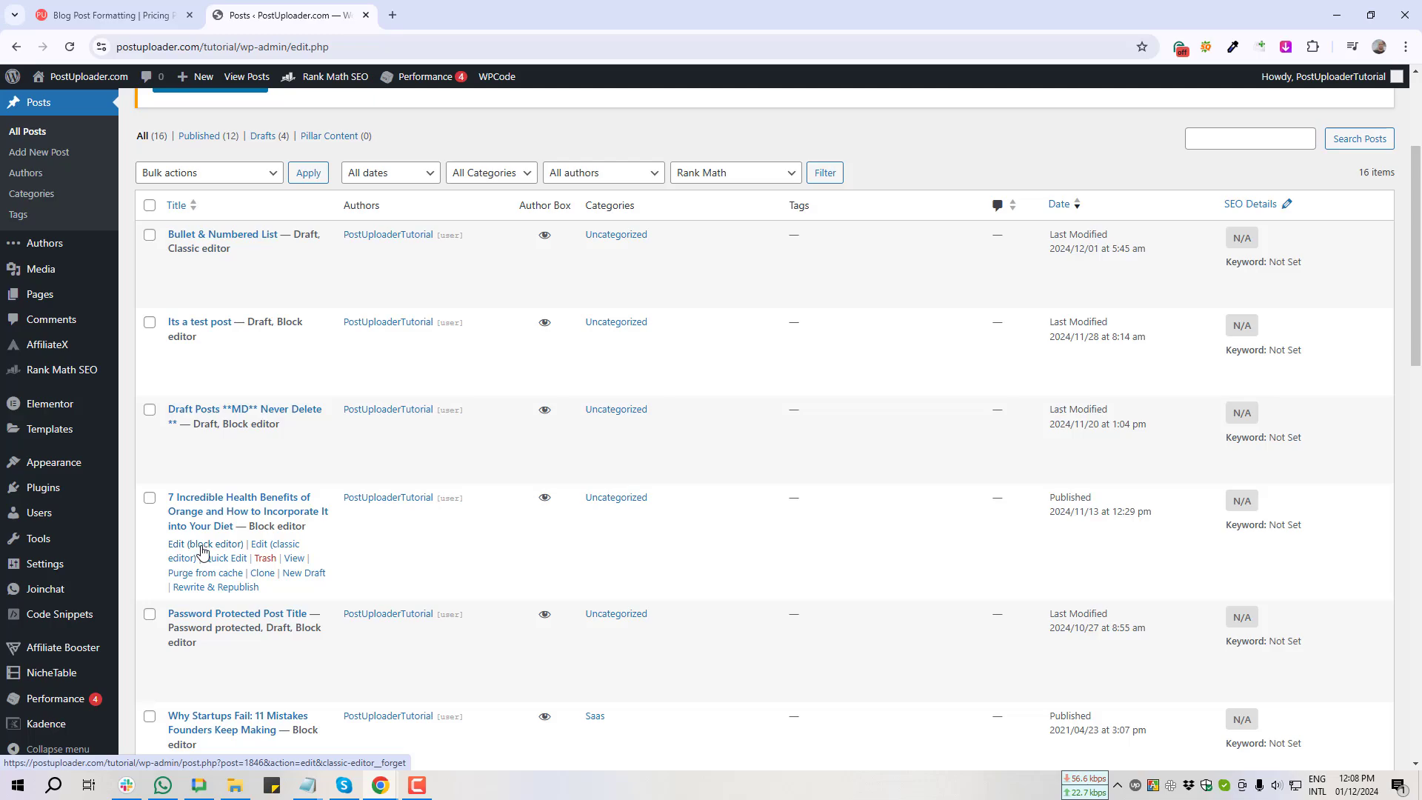
middle_click(202, 550)
Step: Paste the 'Health Benefits of Orange' heading into the empty block under the Table of Contents
left_click(430, 8)
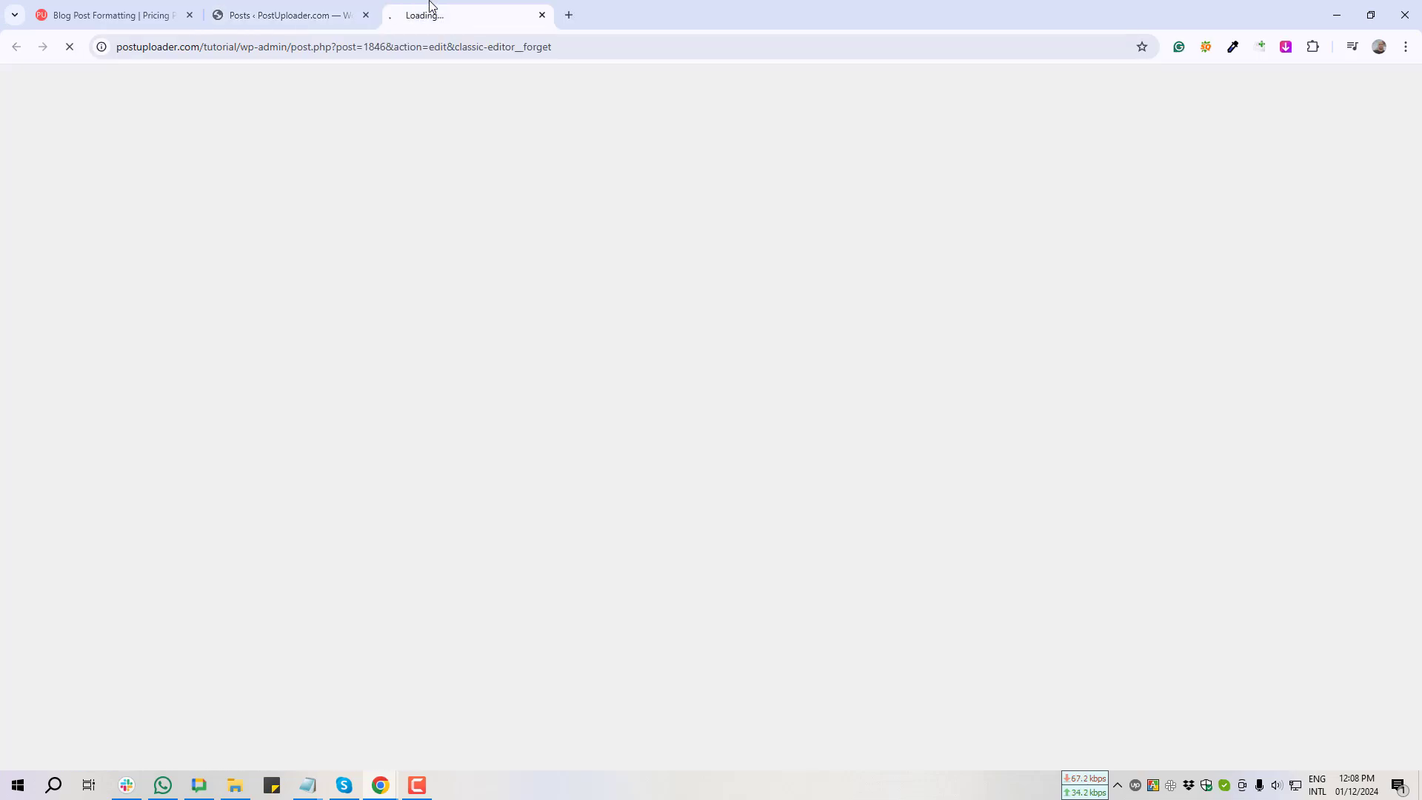
scroll(387, 444, "down", 2)
left_click(689, 423)
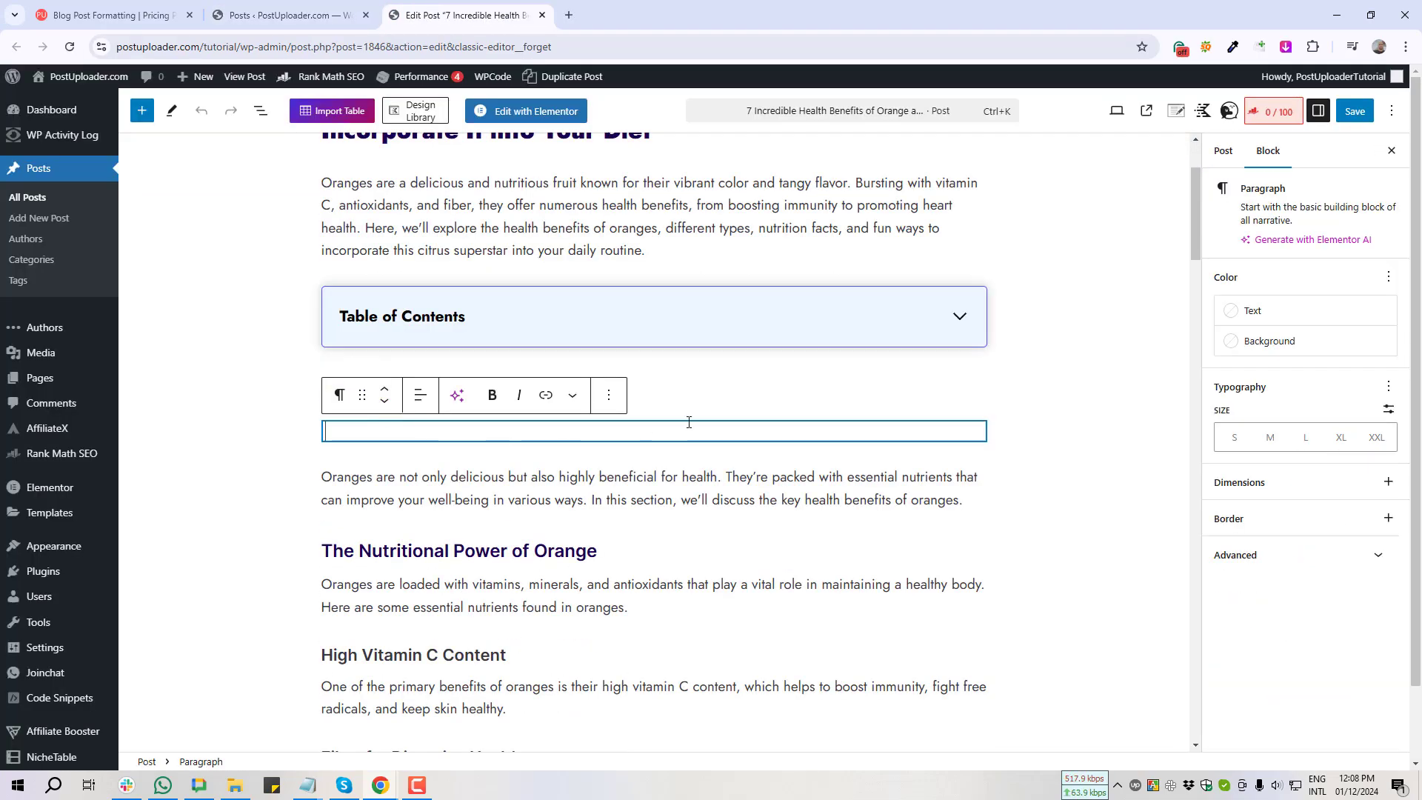
type("Health Benefits of Orange")
Step: Restore the heading after a delete and undo, add an empty block below, and take a screenshot
triple_click(407, 402)
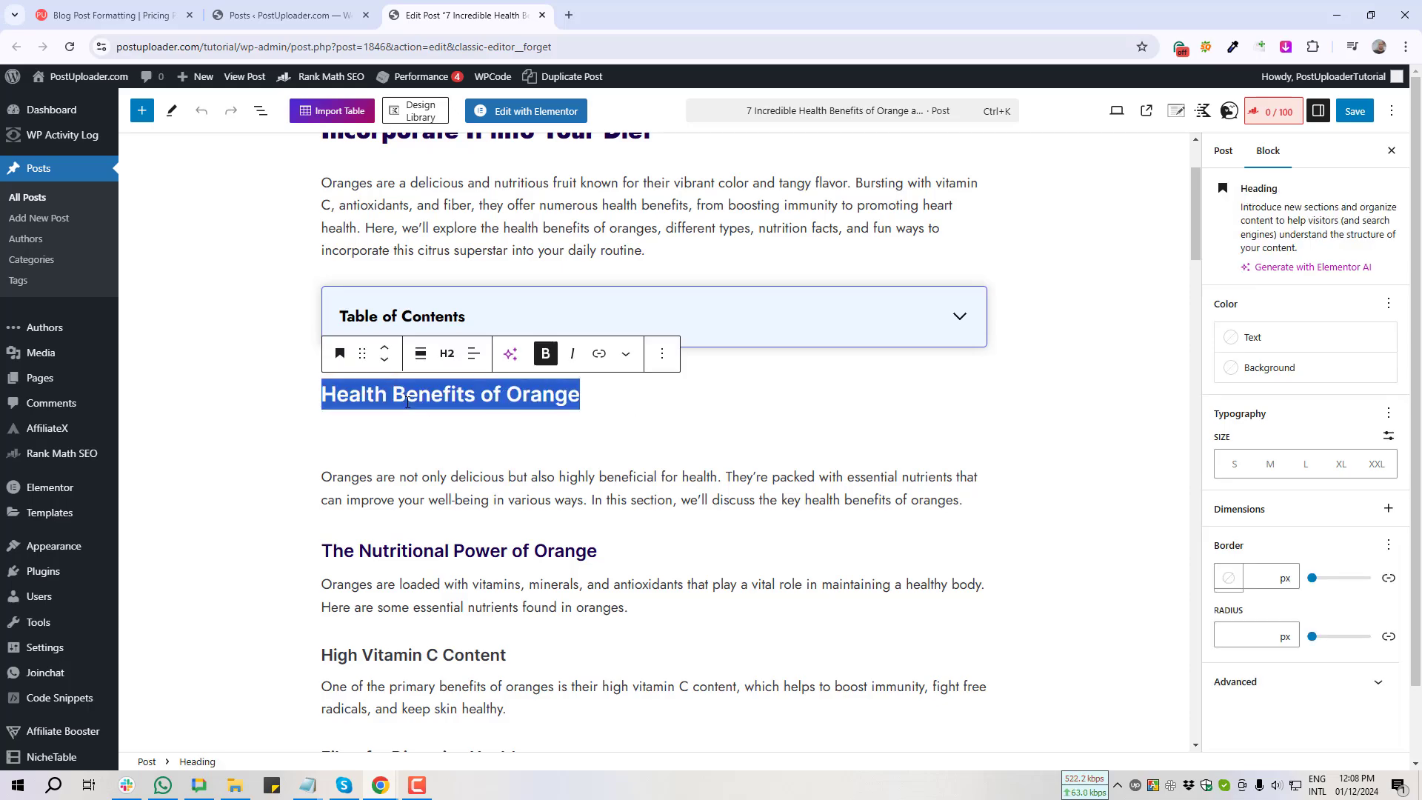
key("BackSpace")
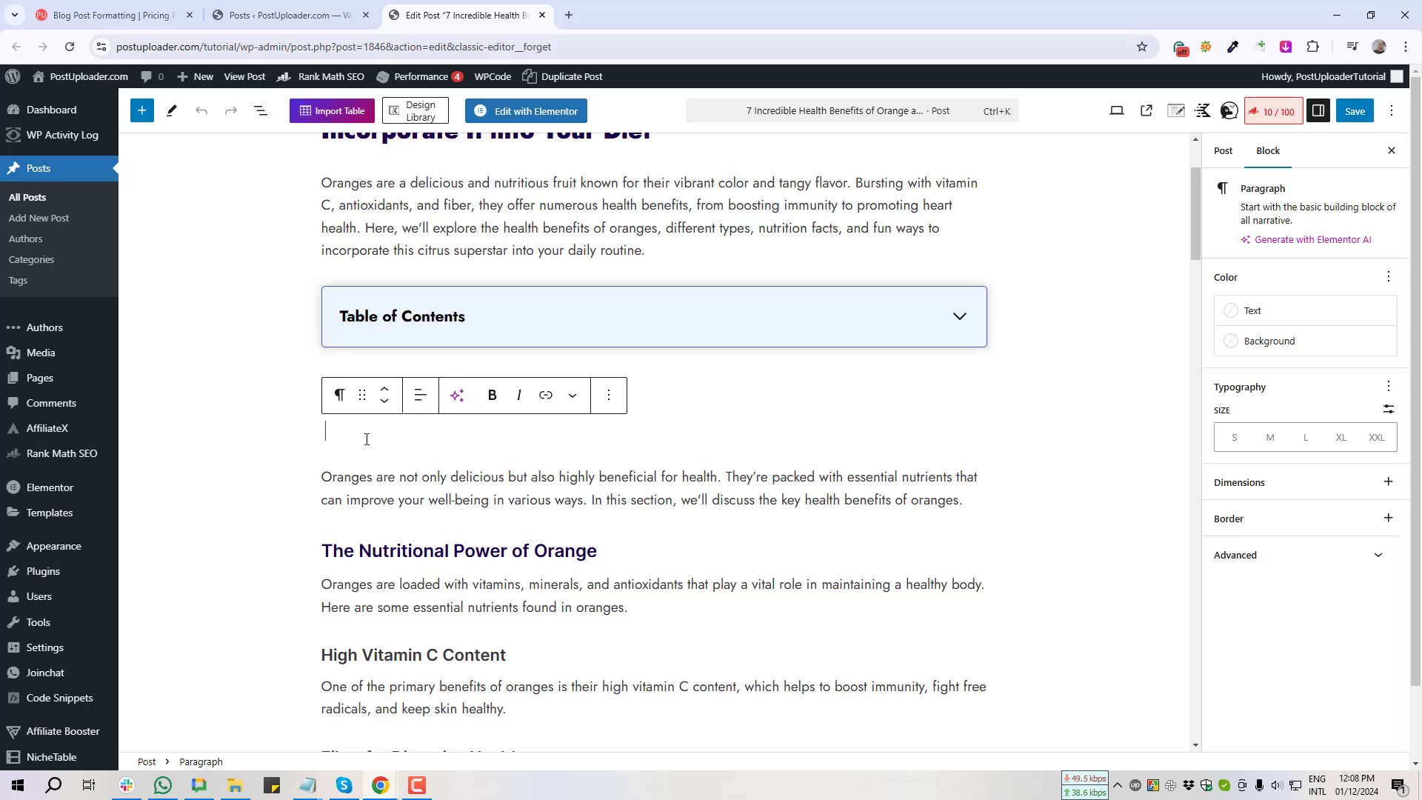
key("ctrl+z")
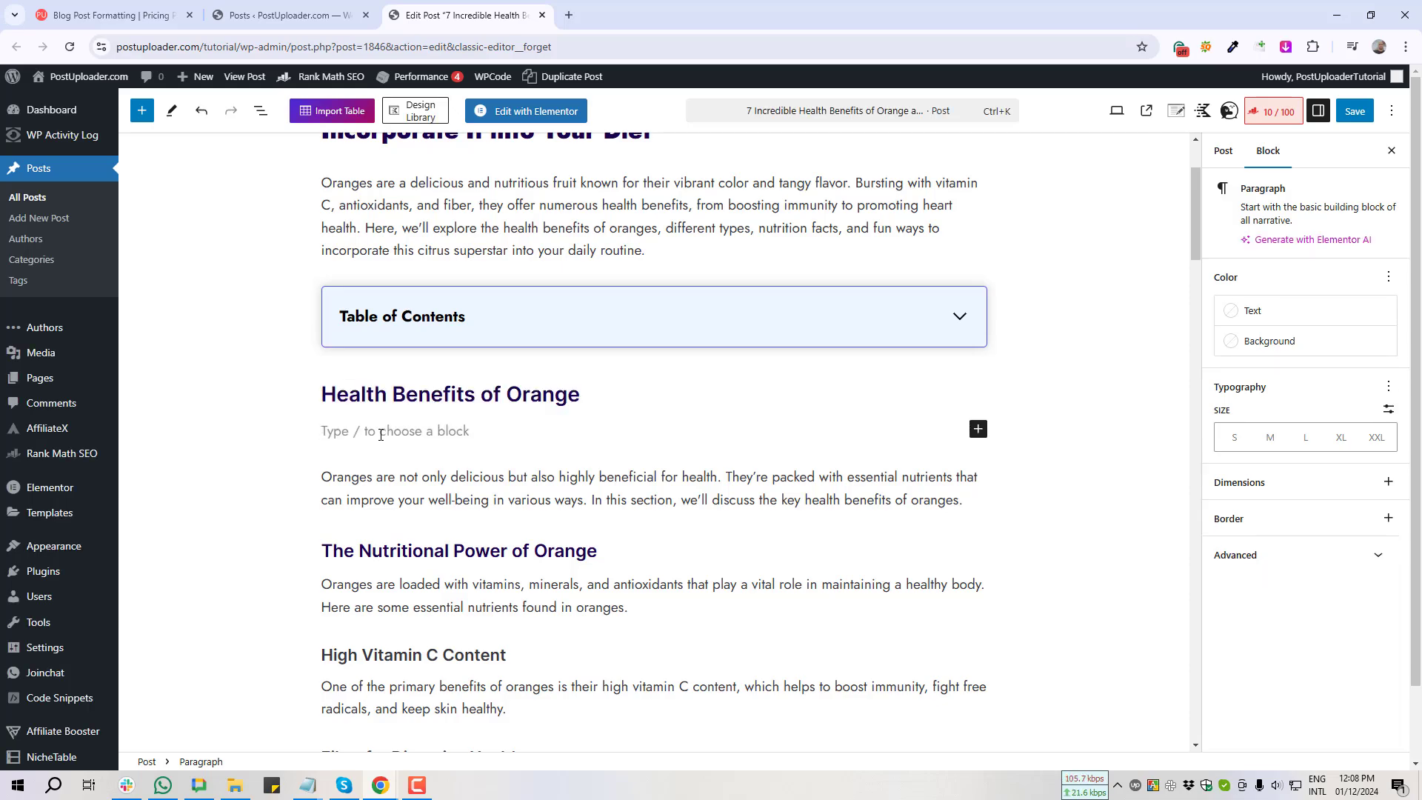
key("BackSpace")
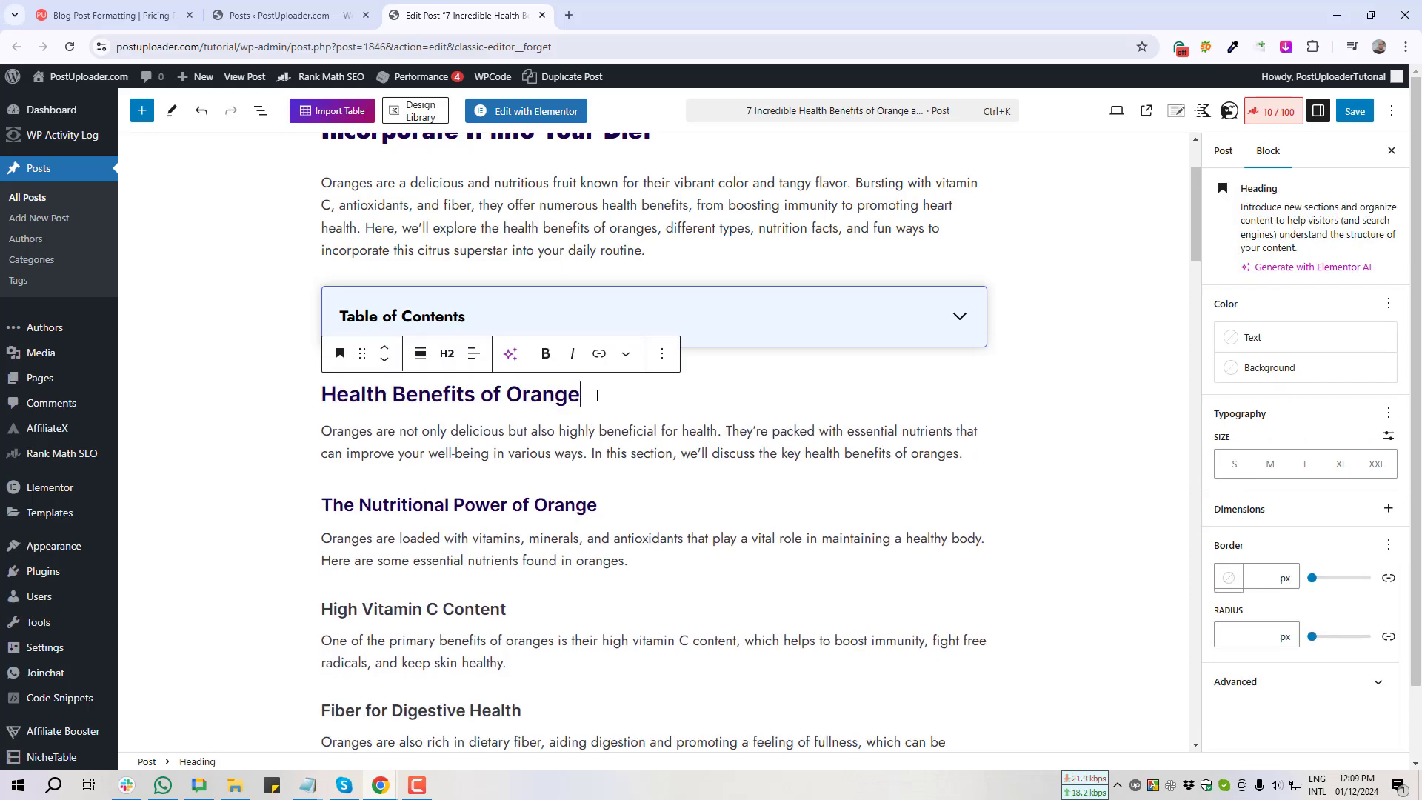
key("Return")
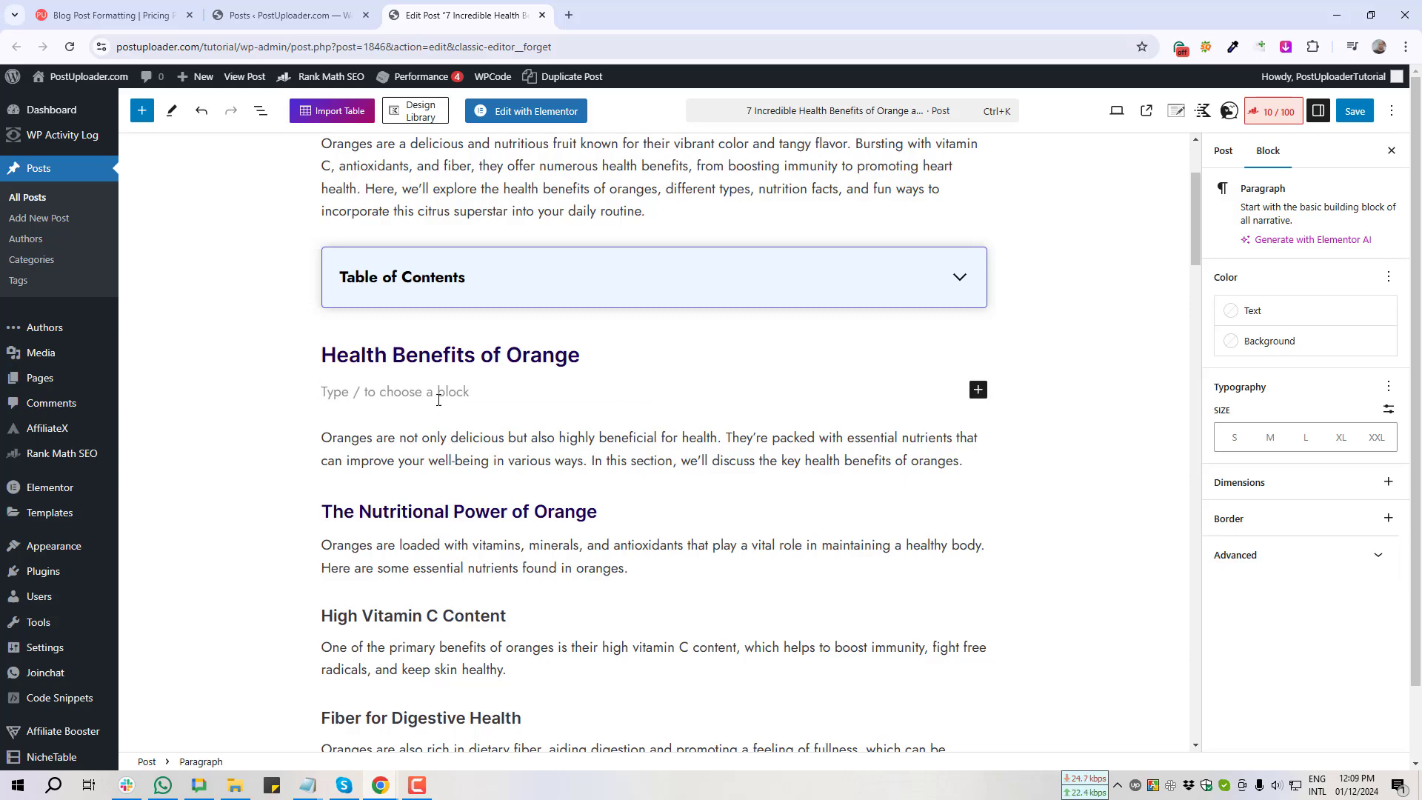
key("Print")
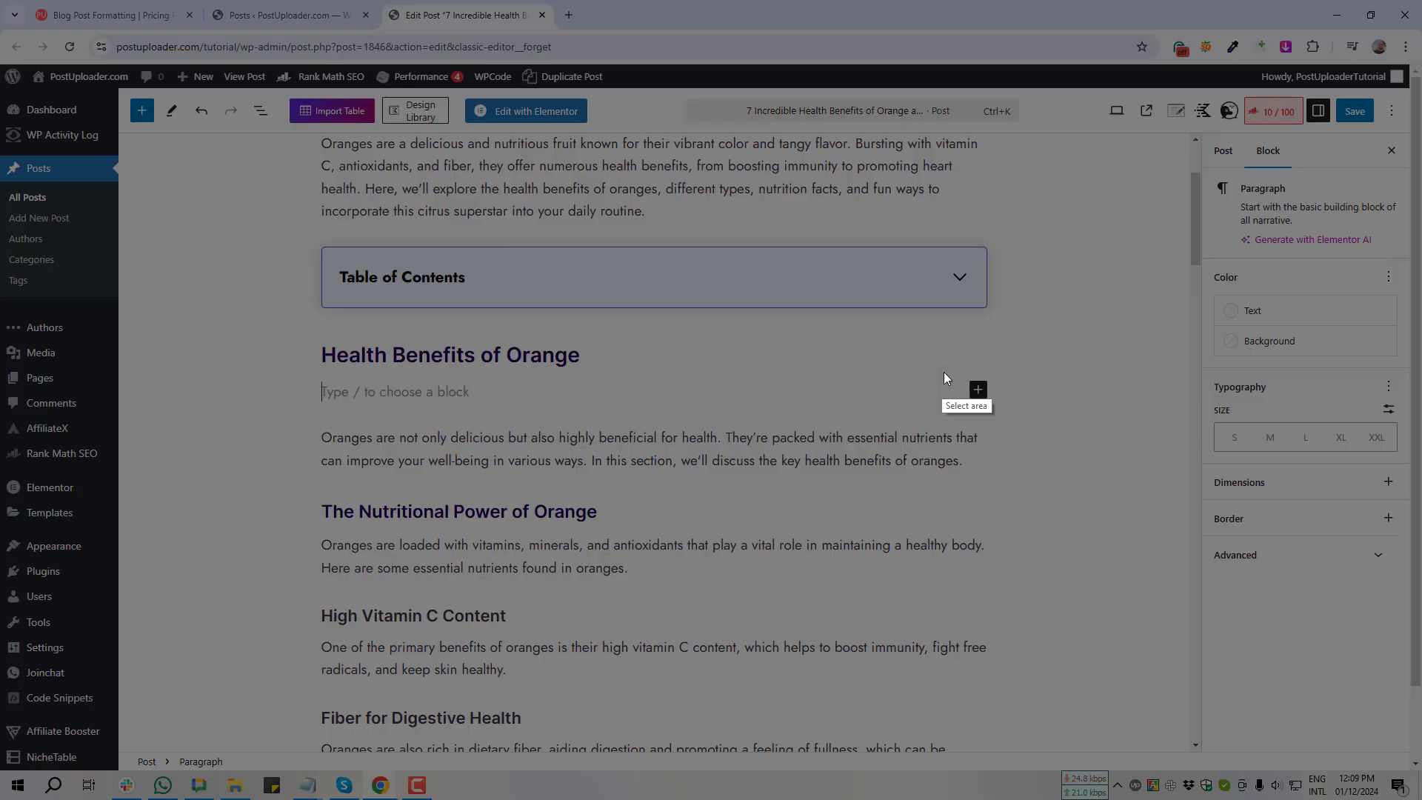
left_click_drag(956, 347, 1032, 431)
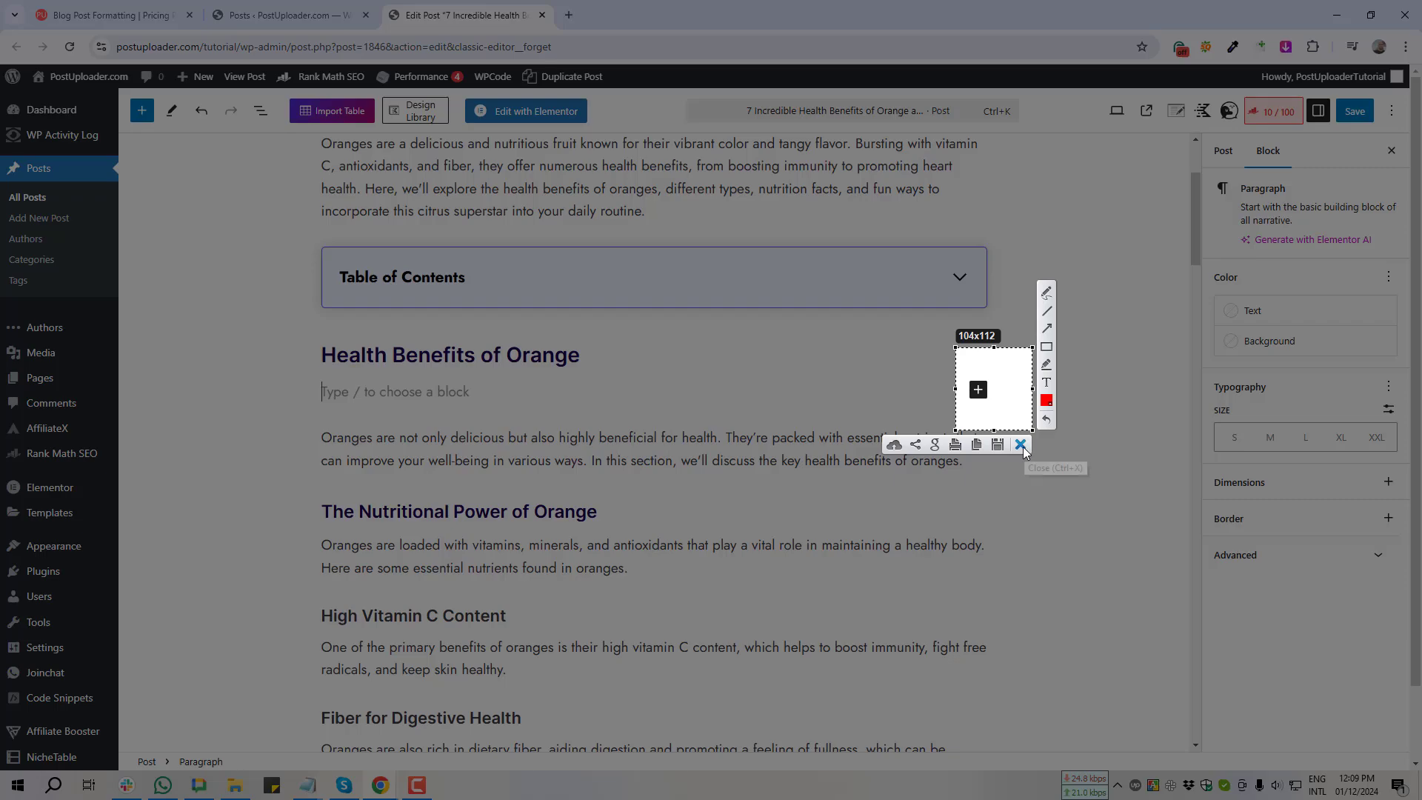
left_click(1021, 445)
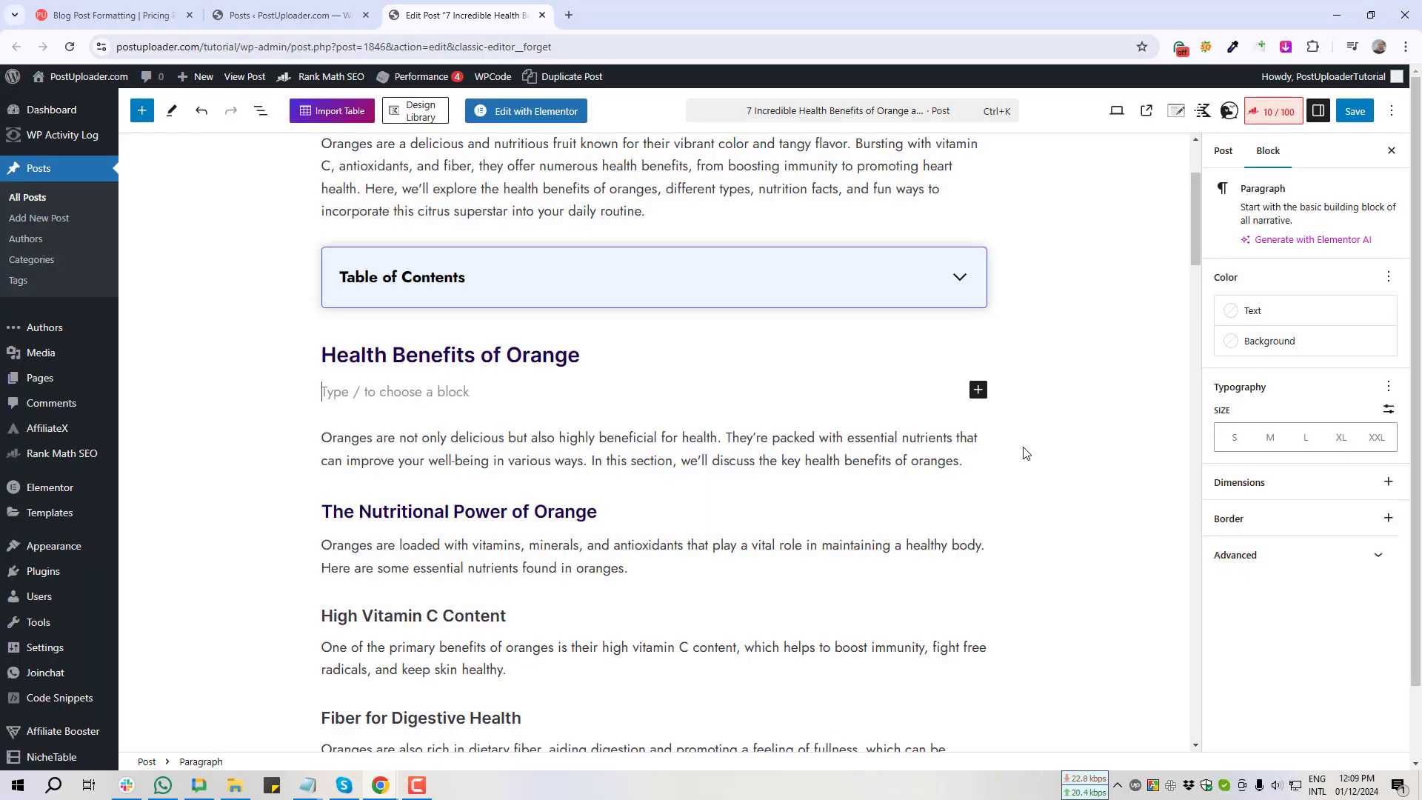
Step: Search the block inserter for 'Table' and insert a Table block under the heading
left_click(979, 391)
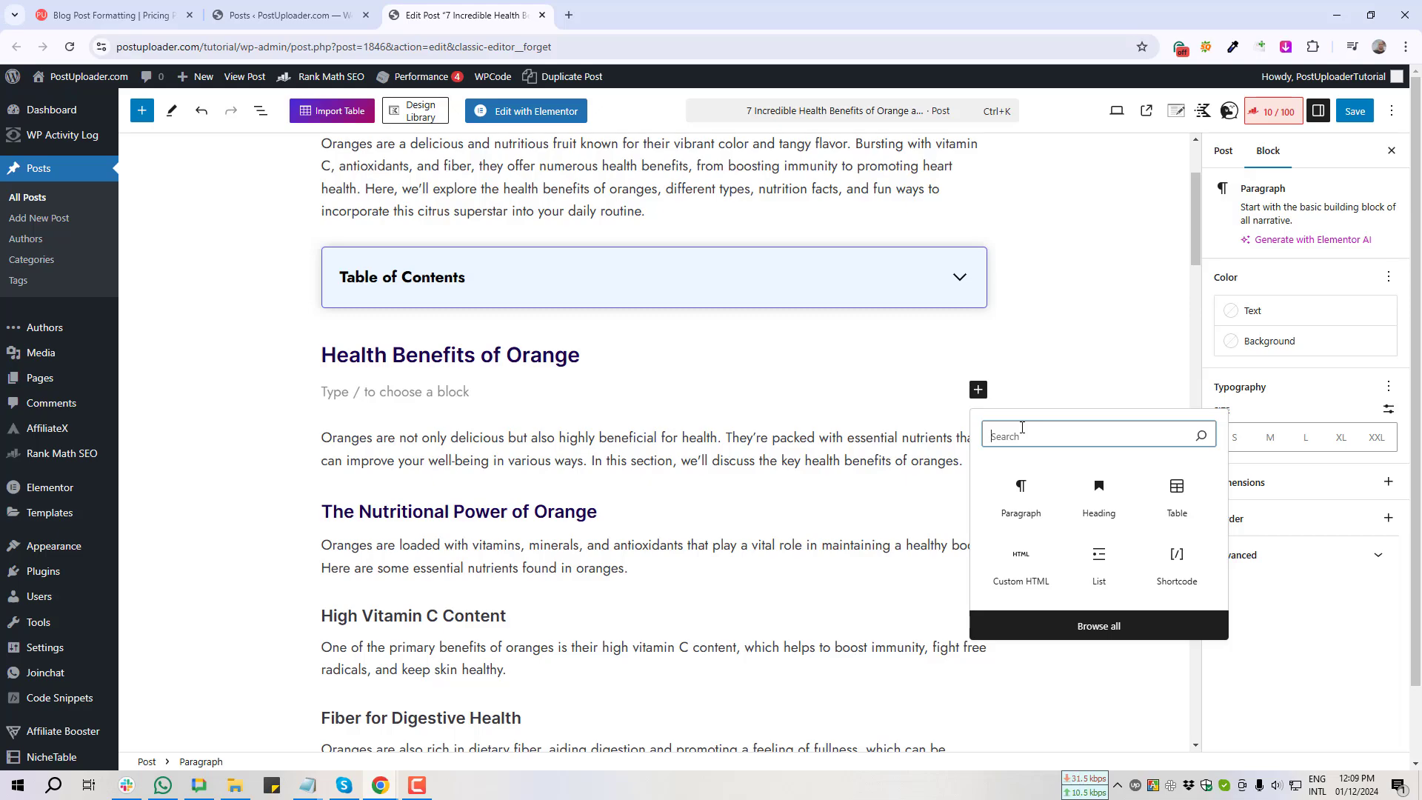
type("Table")
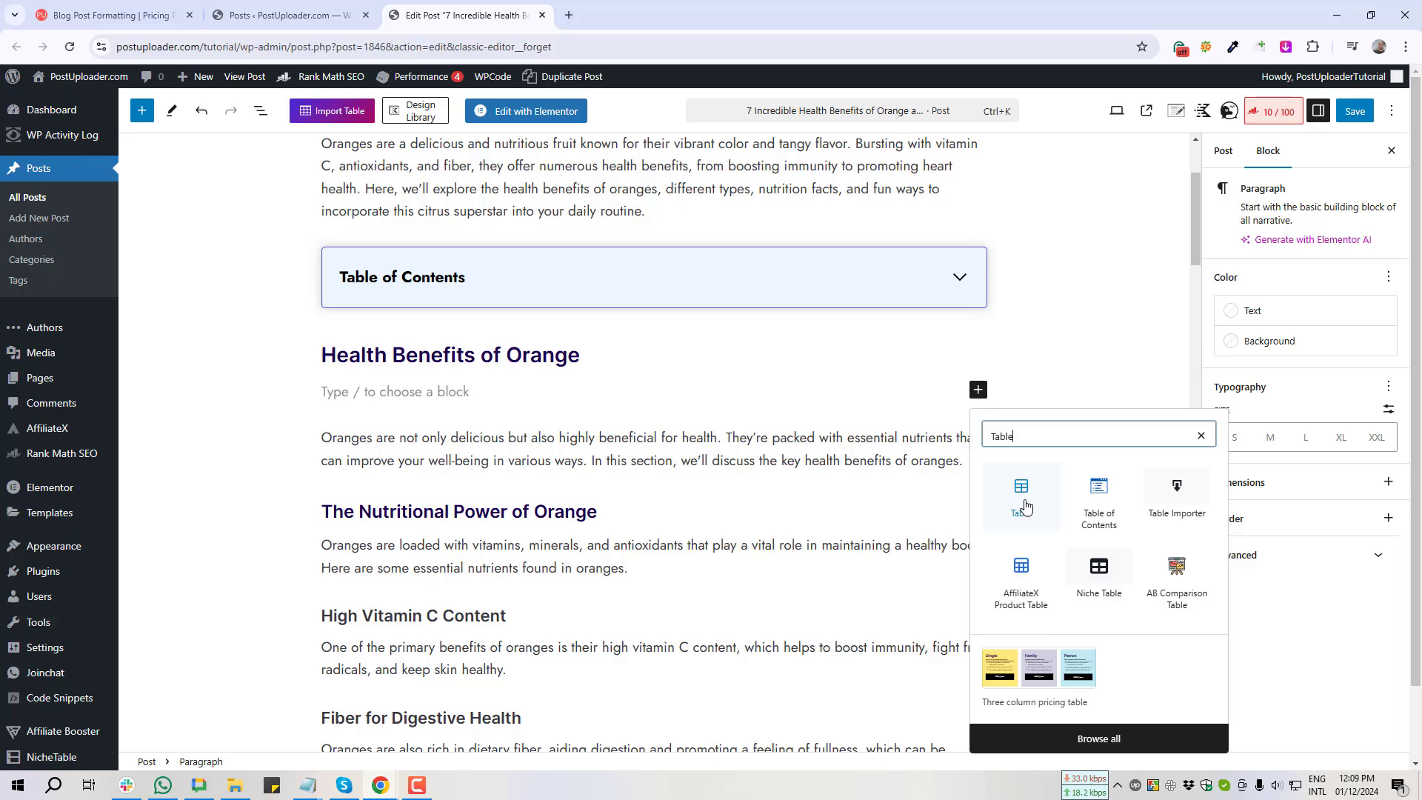
key("super+shift+s")
left_click_drag(989, 458, 1069, 538)
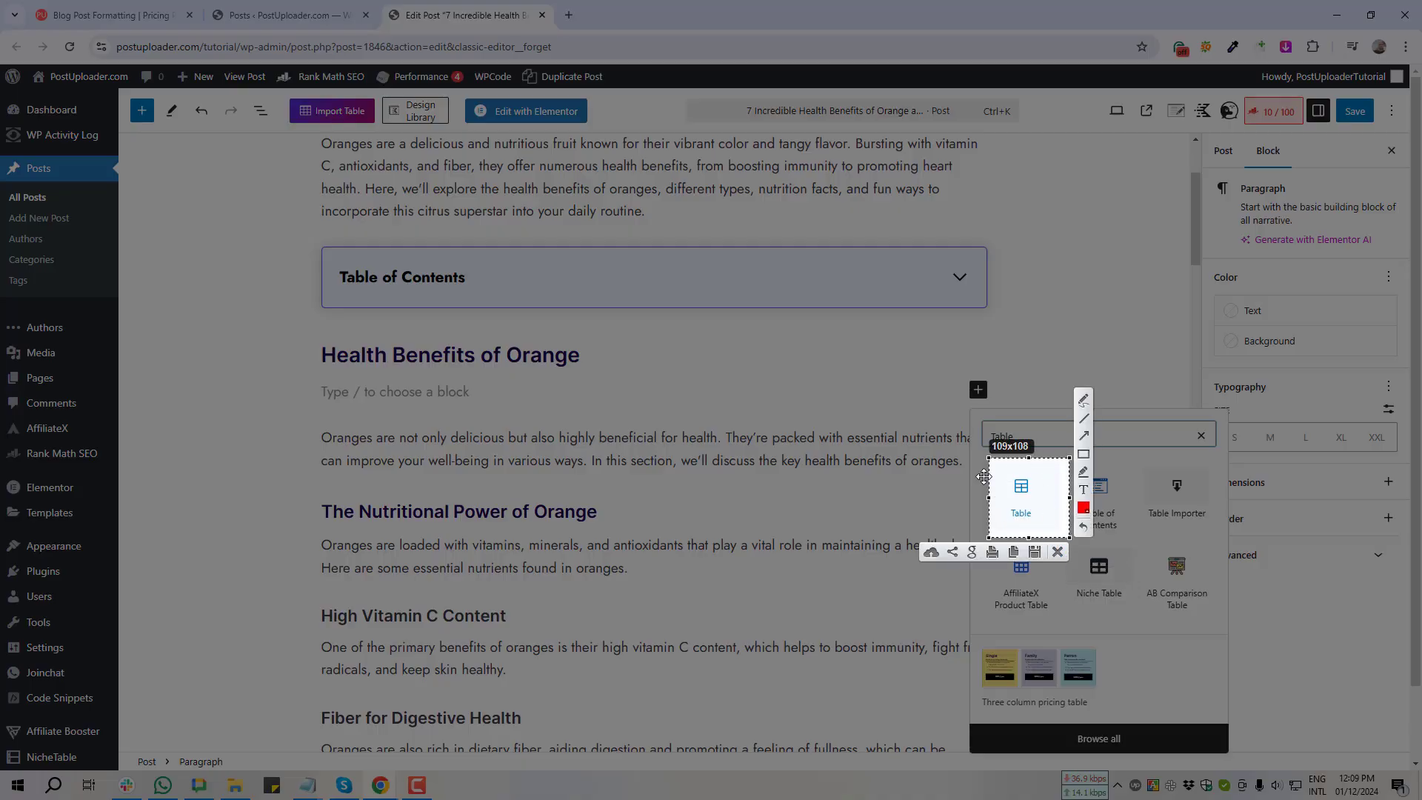
left_click(1058, 552)
left_click(1022, 494)
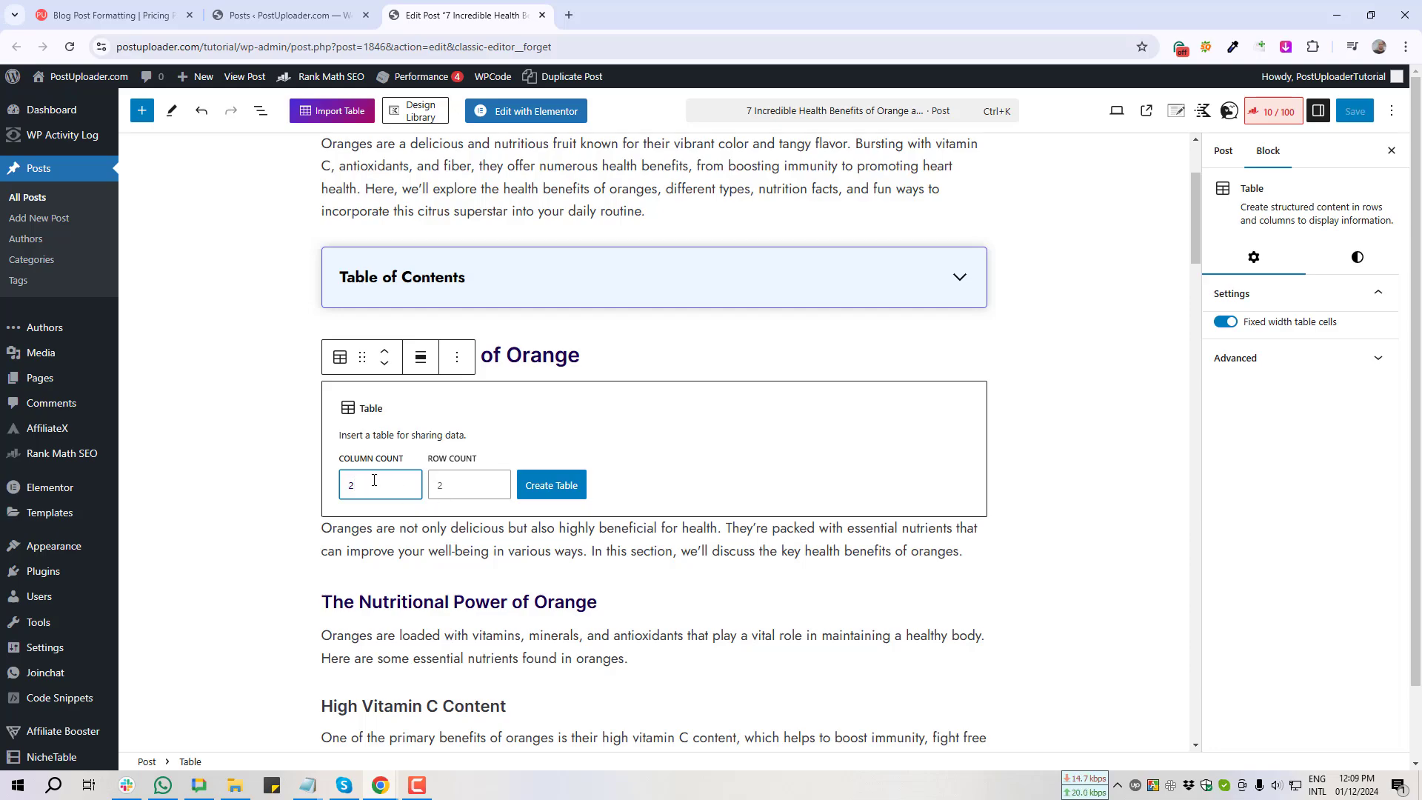
Step: Create a table with 4 columns and 3 rows
left_click_drag(371, 483, 334, 489)
type("4")
key("Tab")
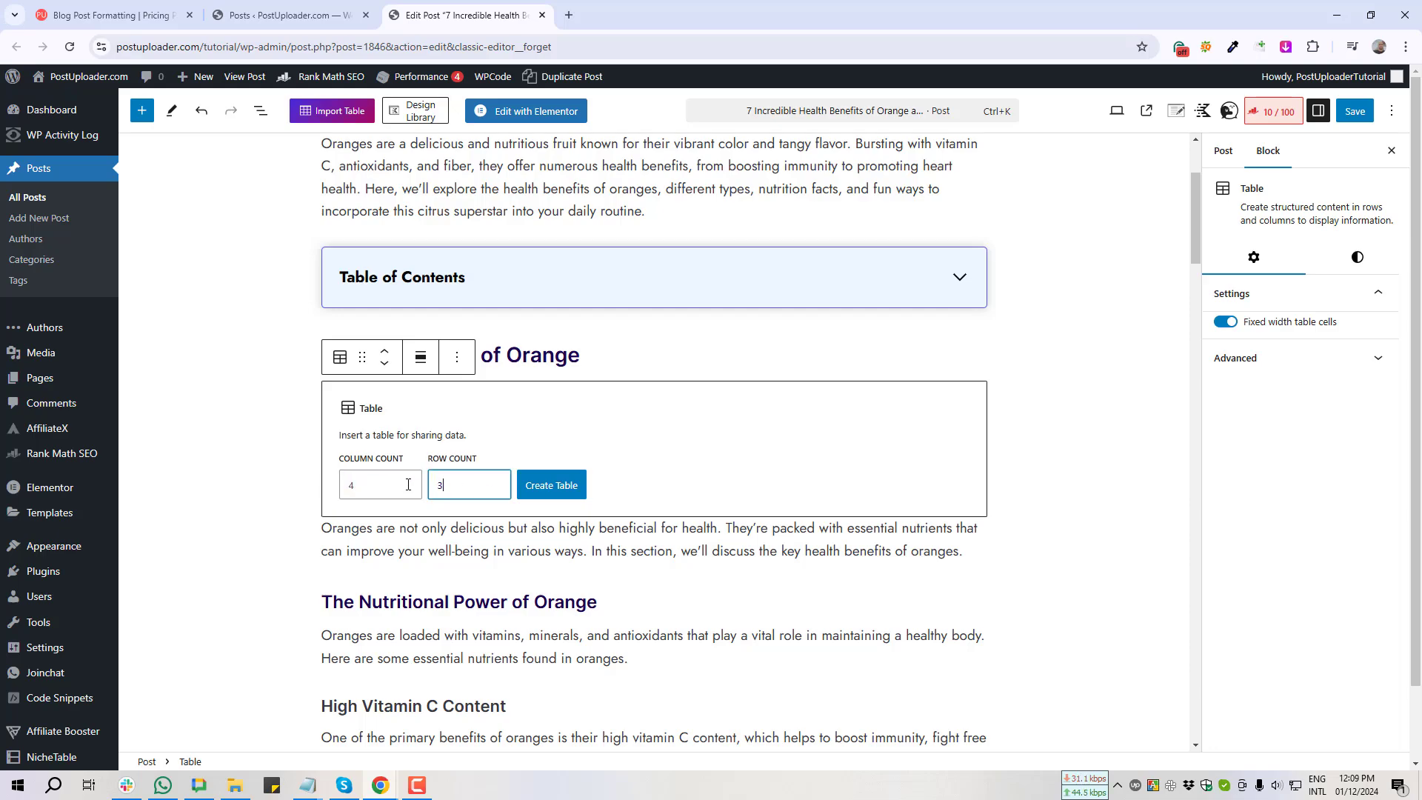
left_click(557, 488)
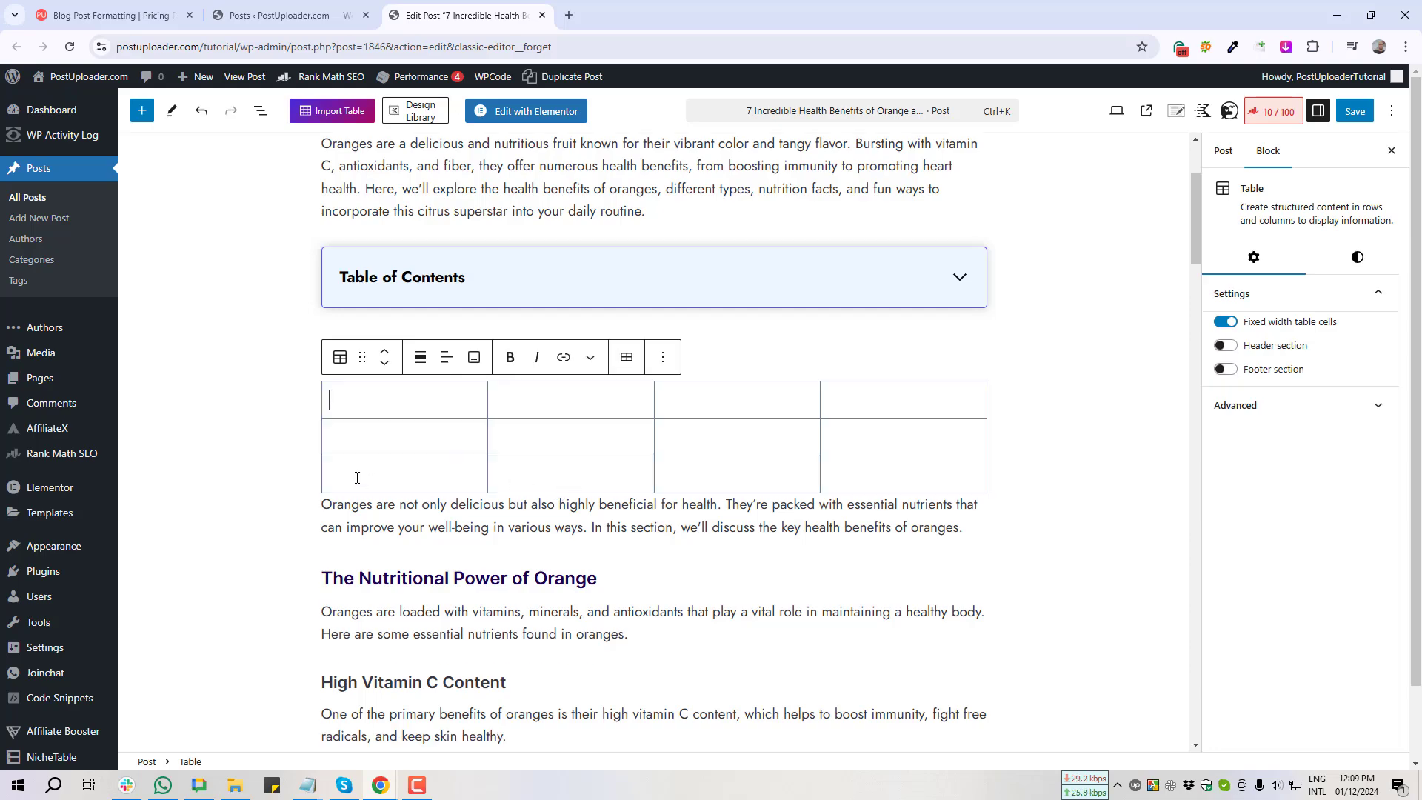
Step: Select the table and place the caret in its first-column cells
left_click(224, 420)
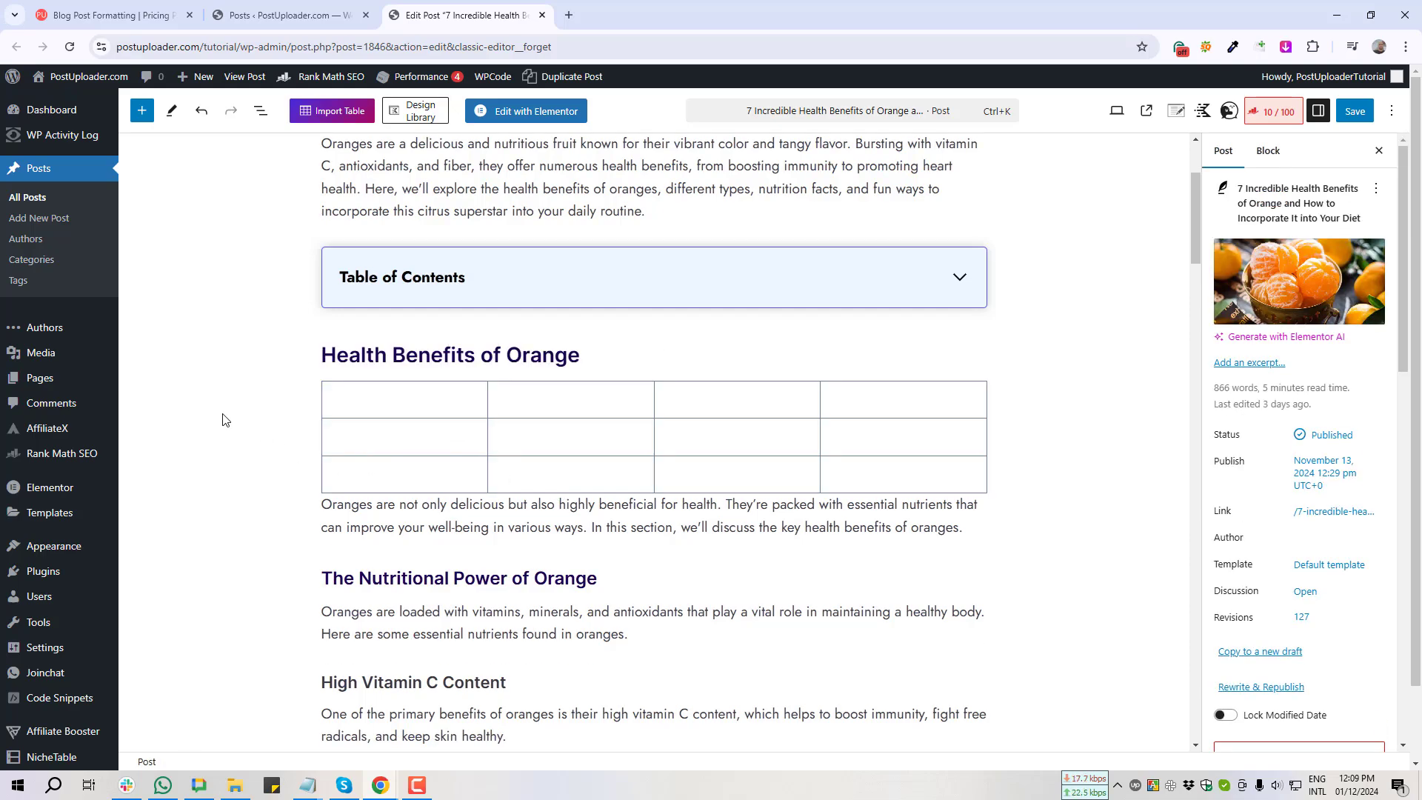
left_click(378, 400)
left_click(270, 422)
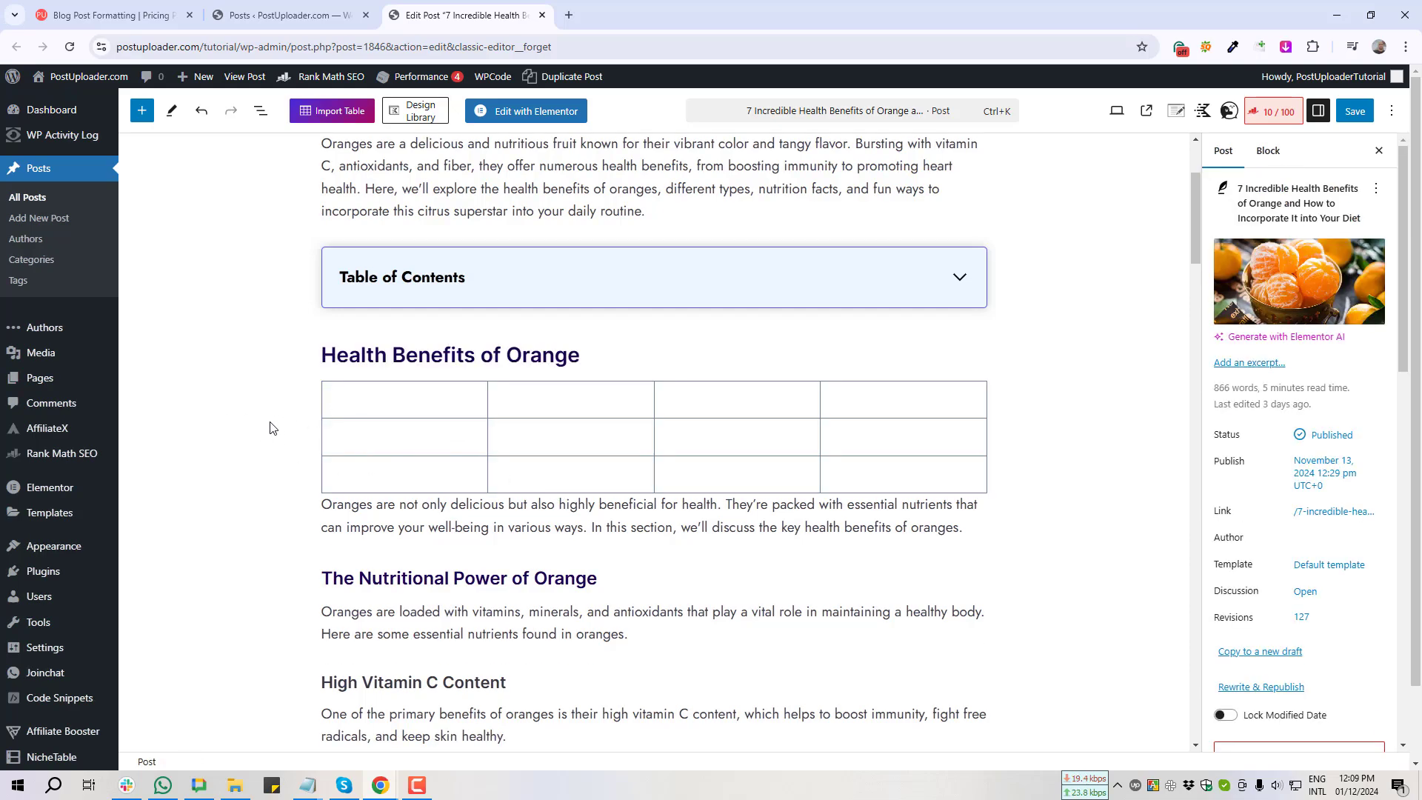
left_click(394, 406)
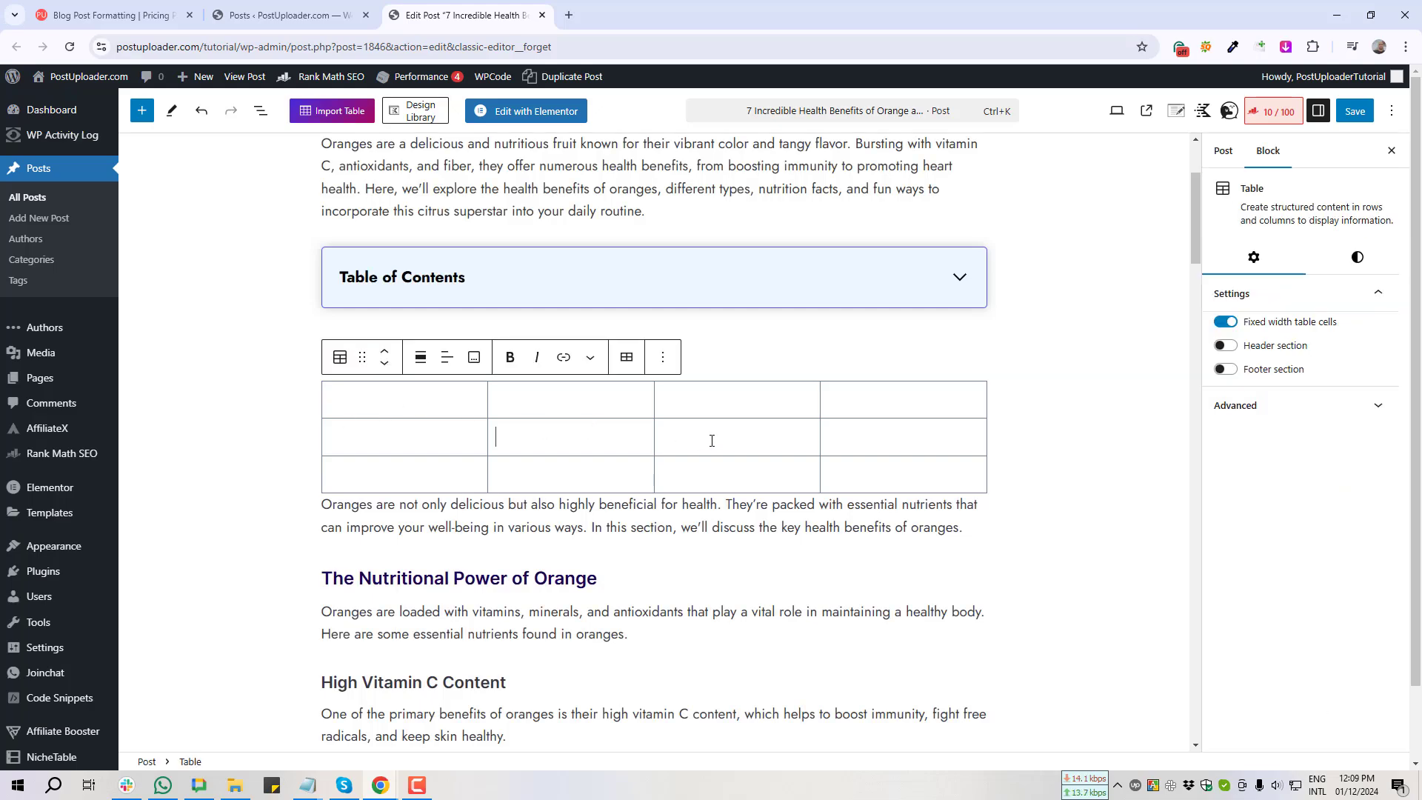
left_click(454, 436)
Step: Take screenshots of the table settings panel
key("Print")
left_click_drag(1193, 128, 1415, 454)
left_click(1407, 467)
key("Print")
left_click_drag(1186, 234, 1413, 444)
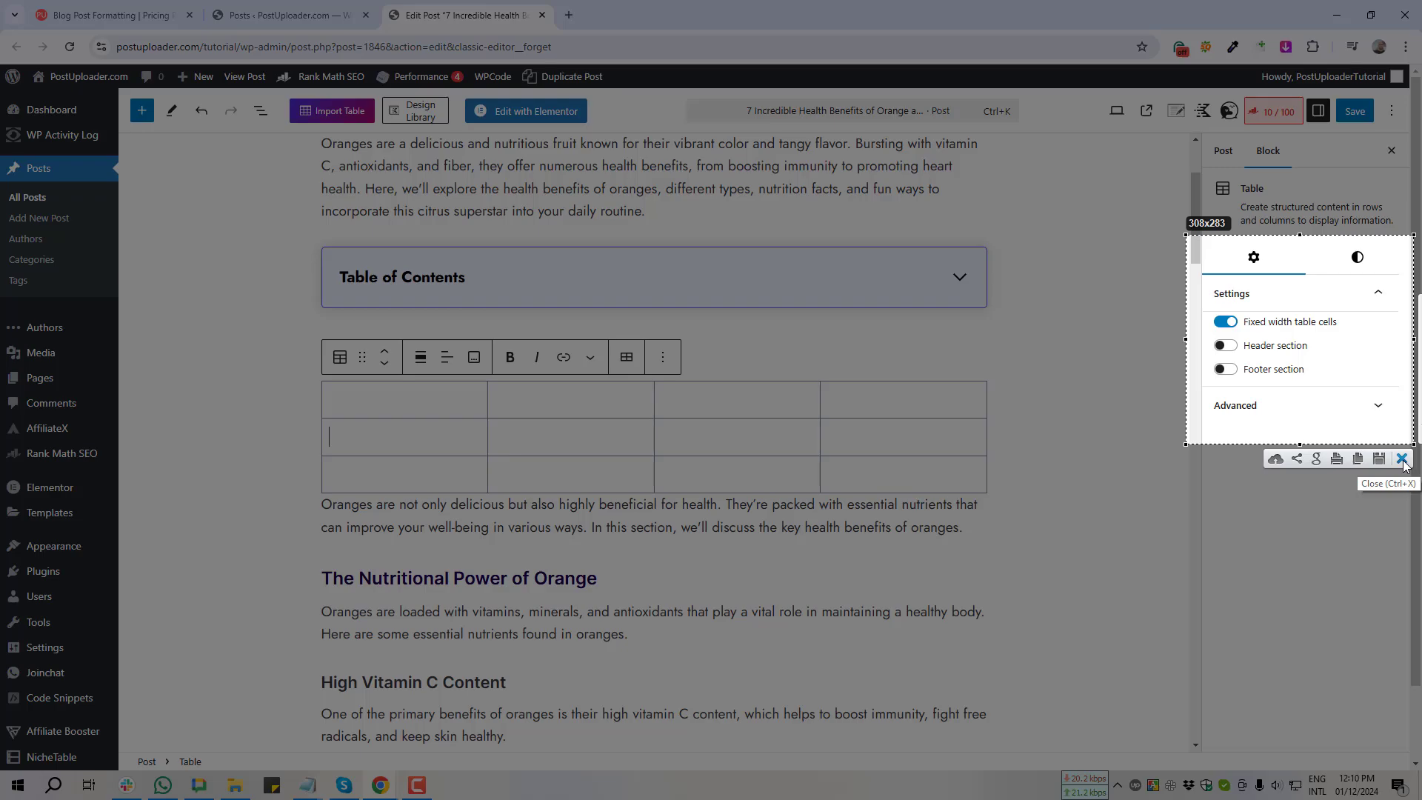
left_click(1403, 460)
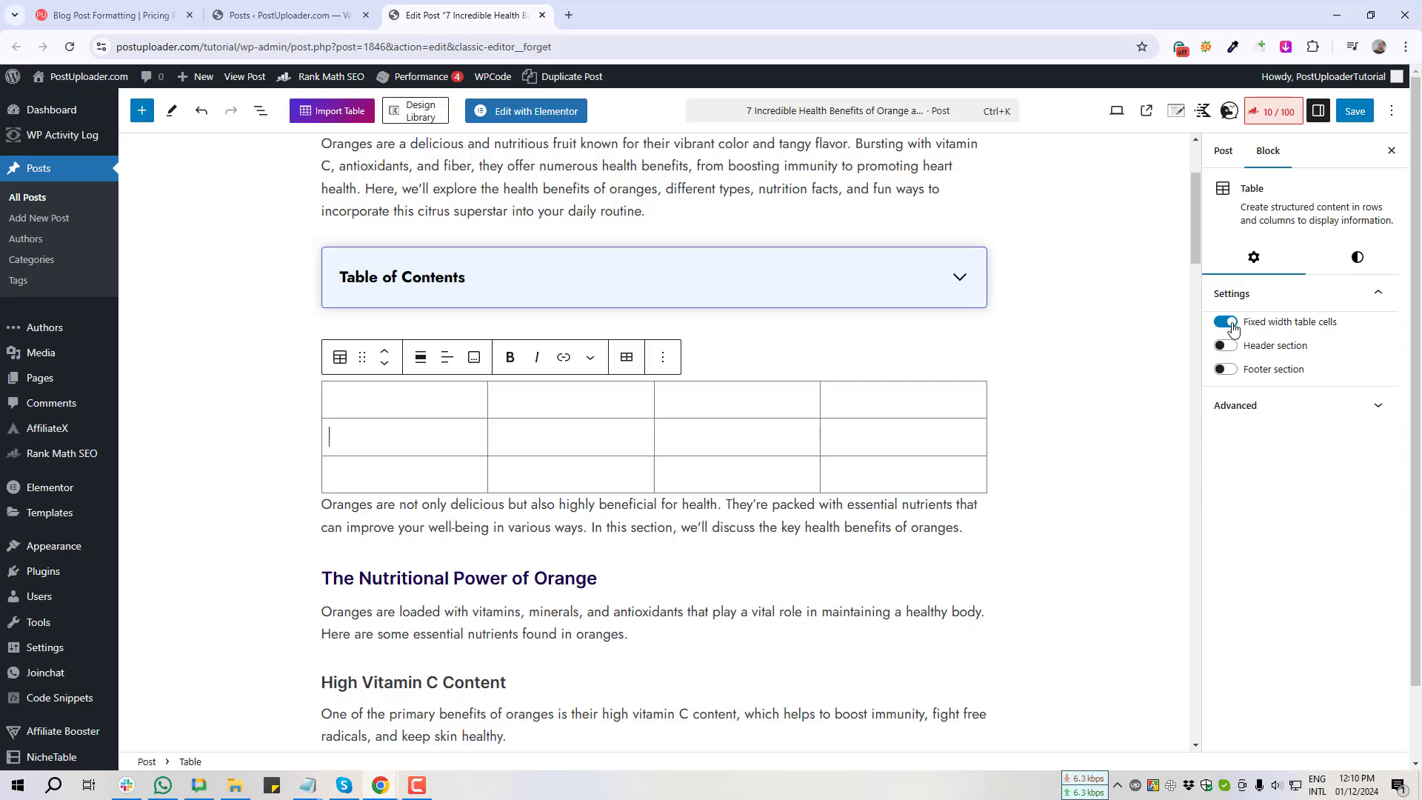
key("Print")
left_click_drag(1197, 302, 1364, 345)
left_click(1353, 352)
key("Print")
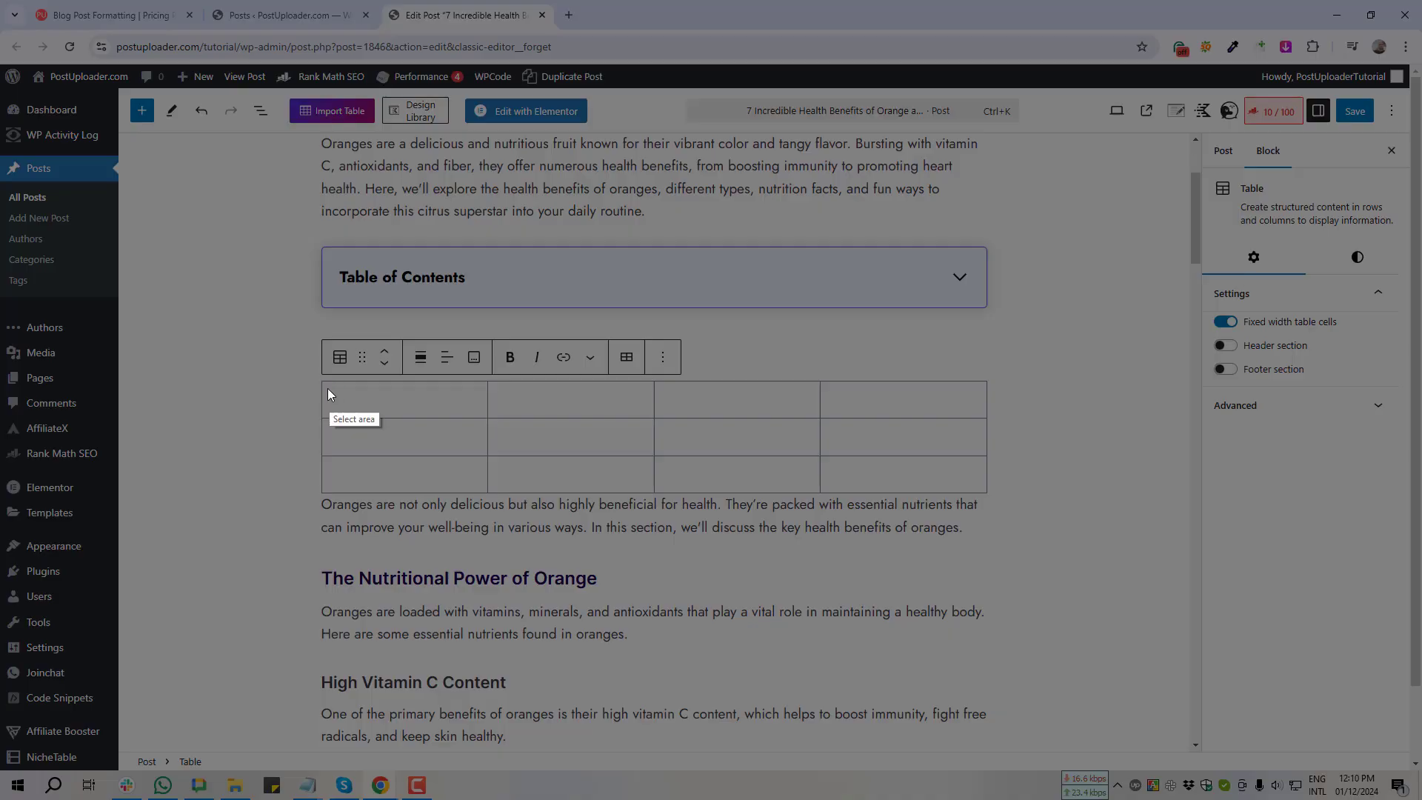
mouse_move(320, 382)
left_mouse_down()
mouse_move(343, 400)
mouse_move(501, 425)
mouse_move(487, 422)
left_mouse_up()
left_click(476, 436)
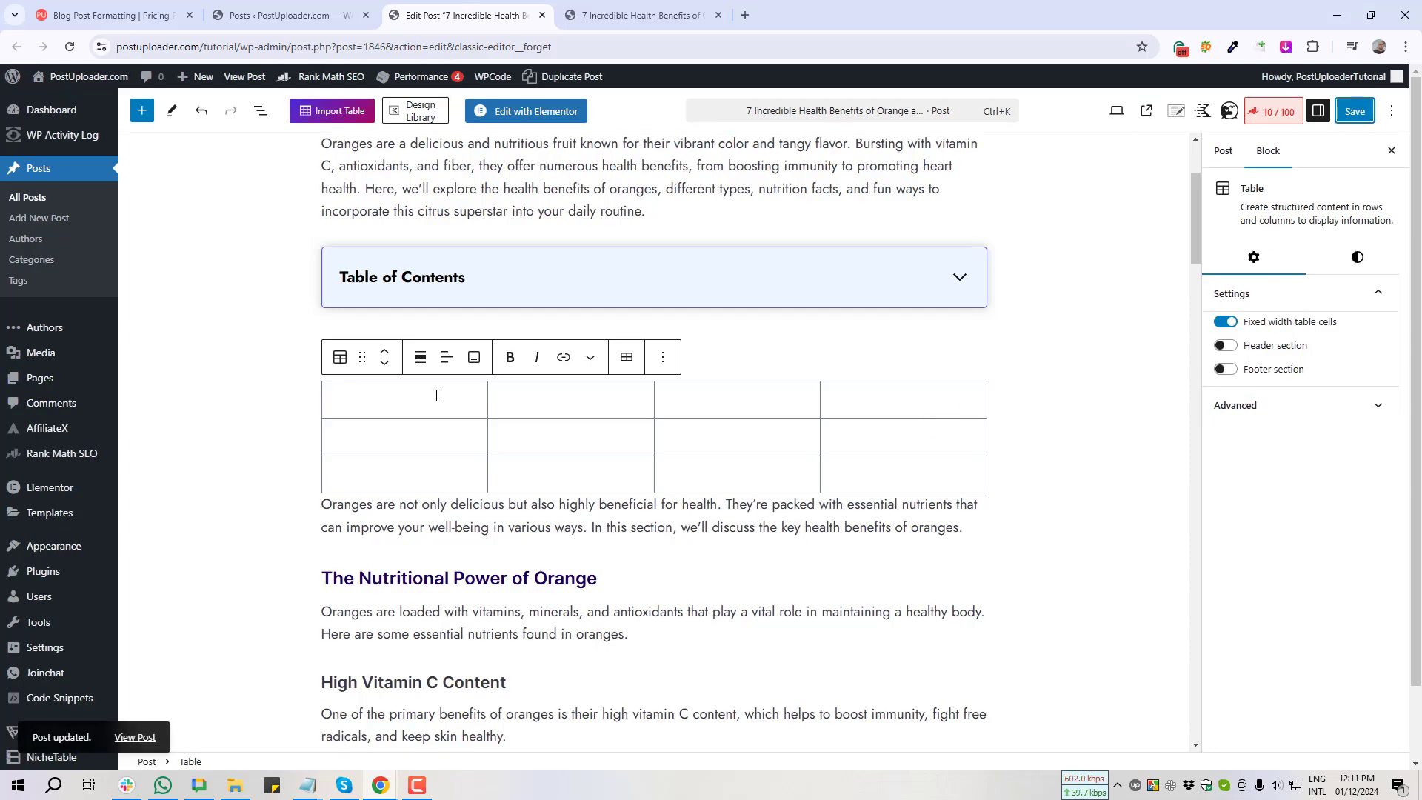
Step: Copy 'Health' and 'Health Benefits' from the heading into the table's first two cells
left_click(436, 395)
left_click(444, 312)
left_click_drag(323, 355, 386, 356)
key("ctrl+c")
left_click(368, 401)
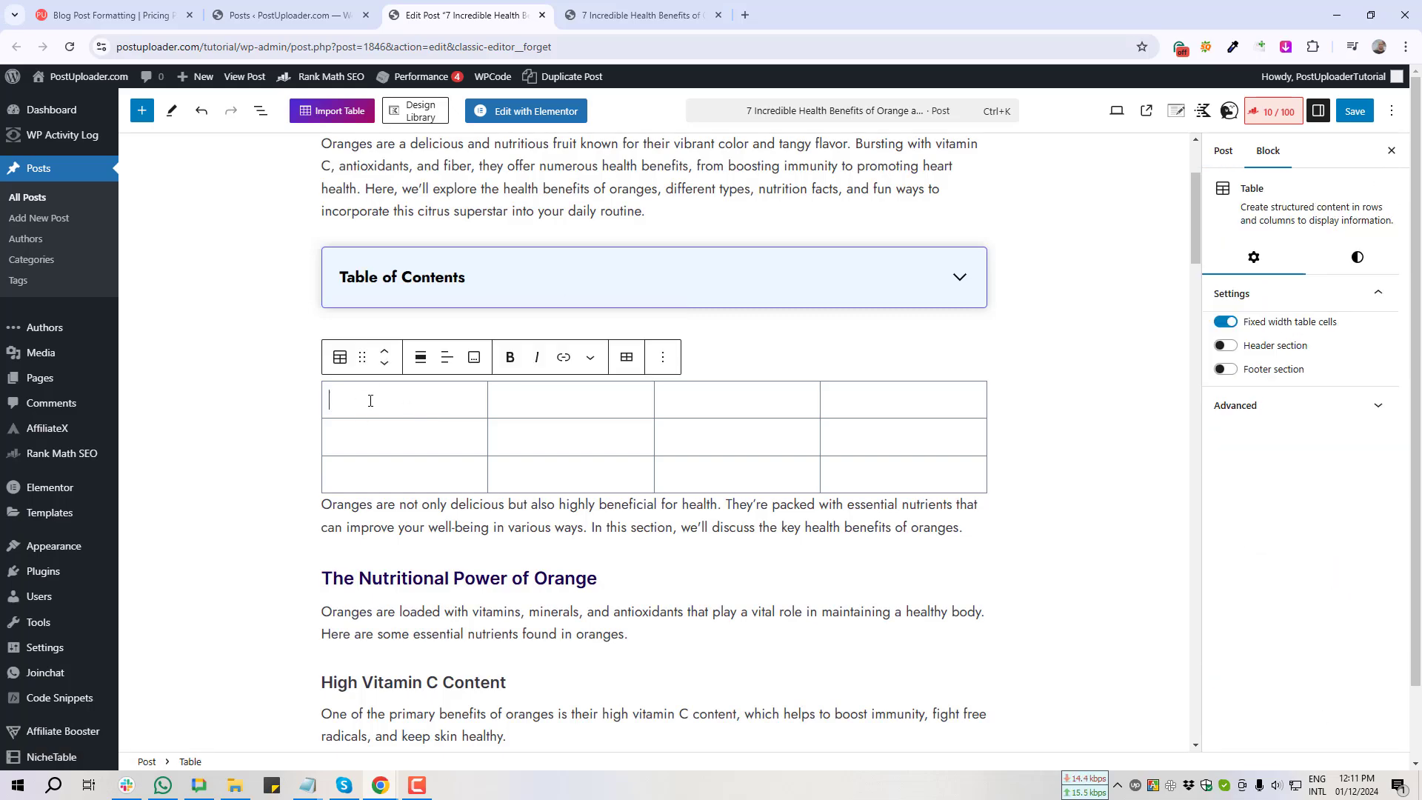
key("ctrl+v")
left_click(305, 409)
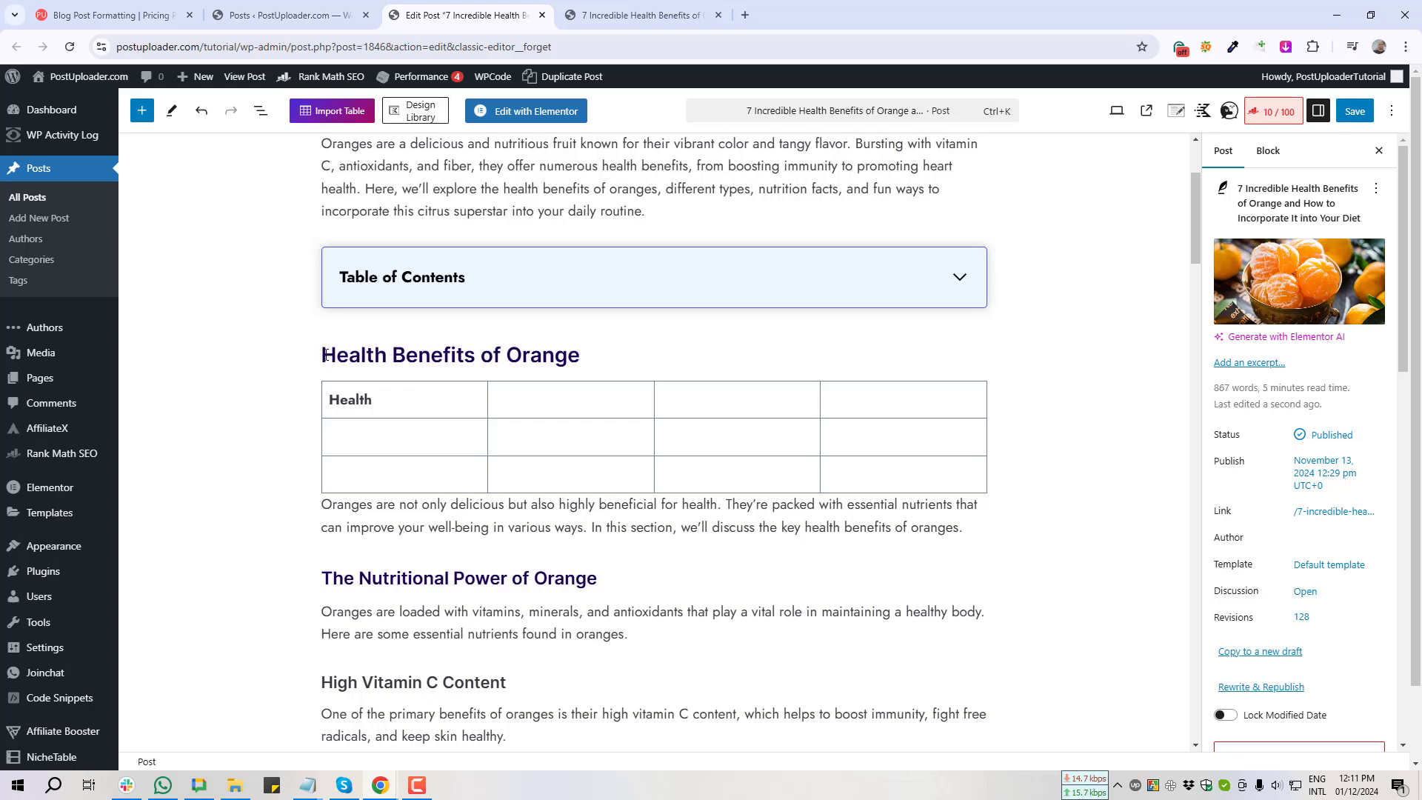
left_click_drag(323, 355, 477, 355)
key("ctrl+c")
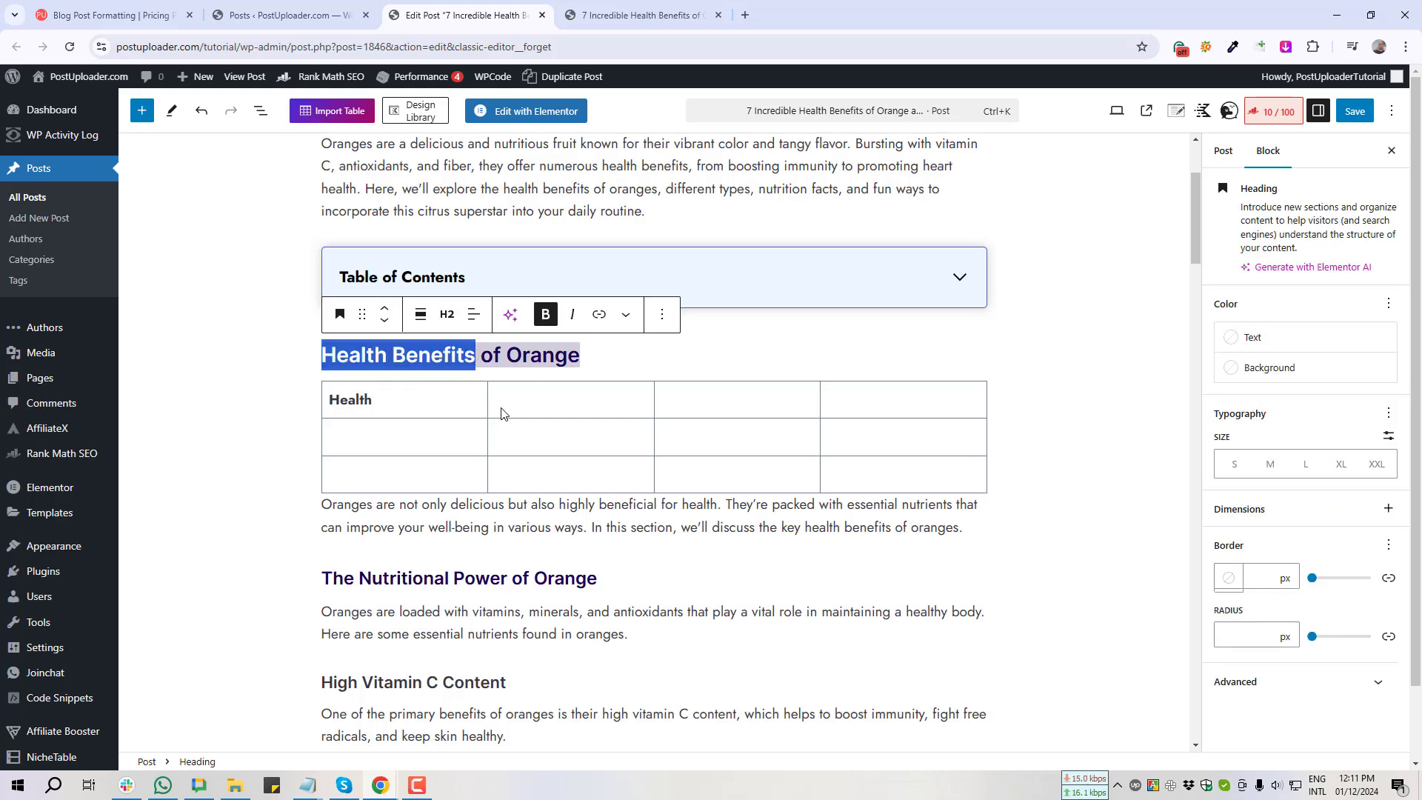
left_click(560, 403)
key("ctrl+v")
Step: Cut 'Health Benefits of Orange' into the third cell and type 'A' in the fourth
left_click(279, 425)
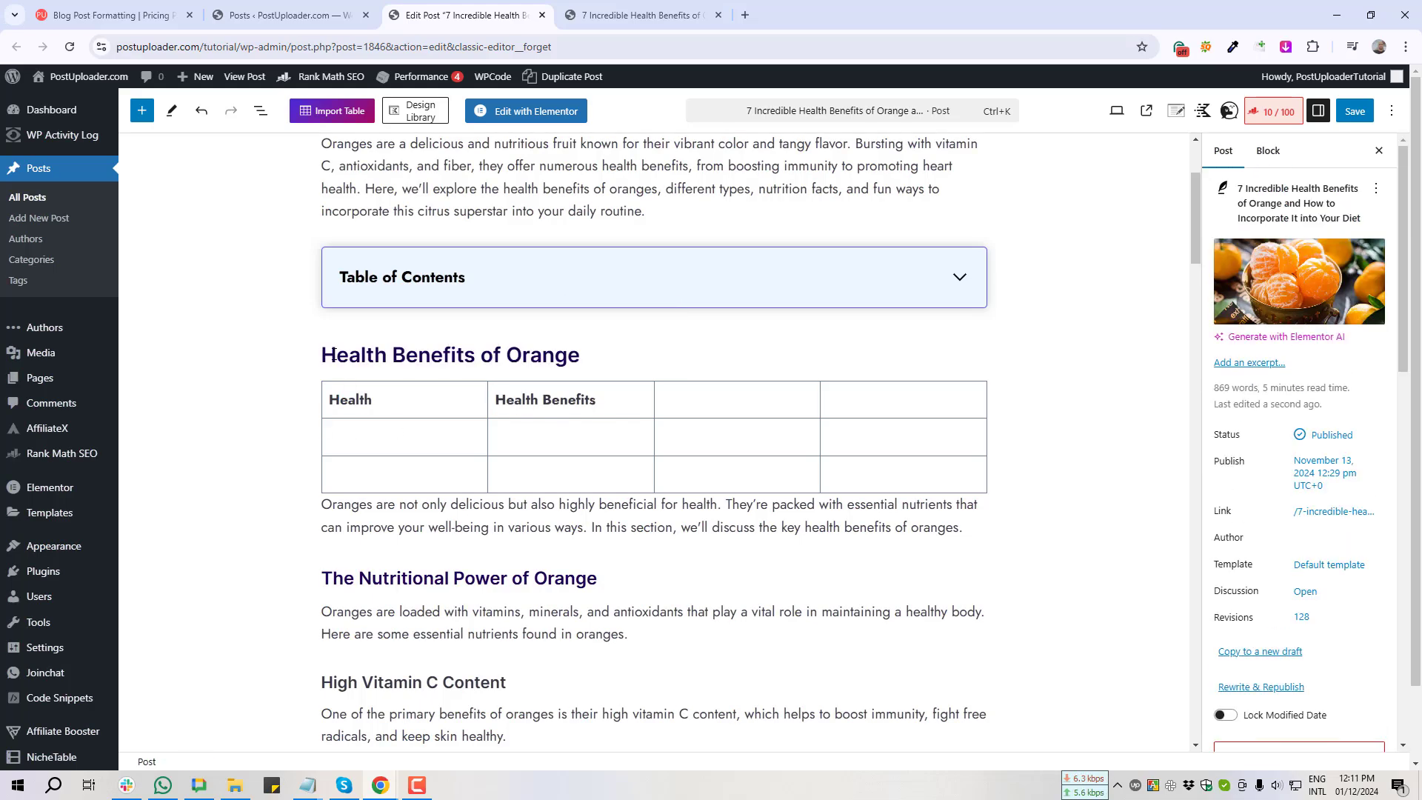
left_click_drag(323, 355, 584, 359)
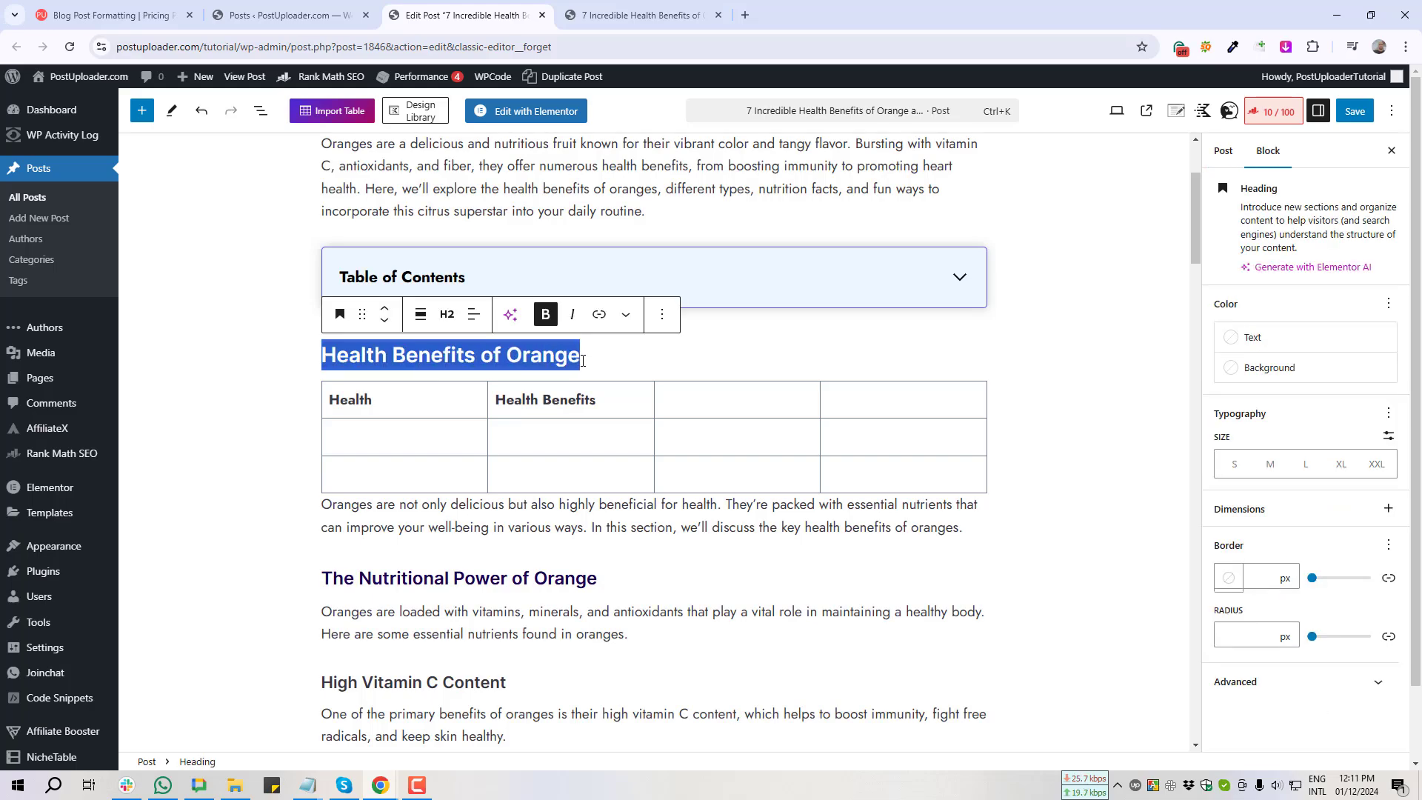
key("ctrl+x")
left_click(697, 393)
key("ctrl+v")
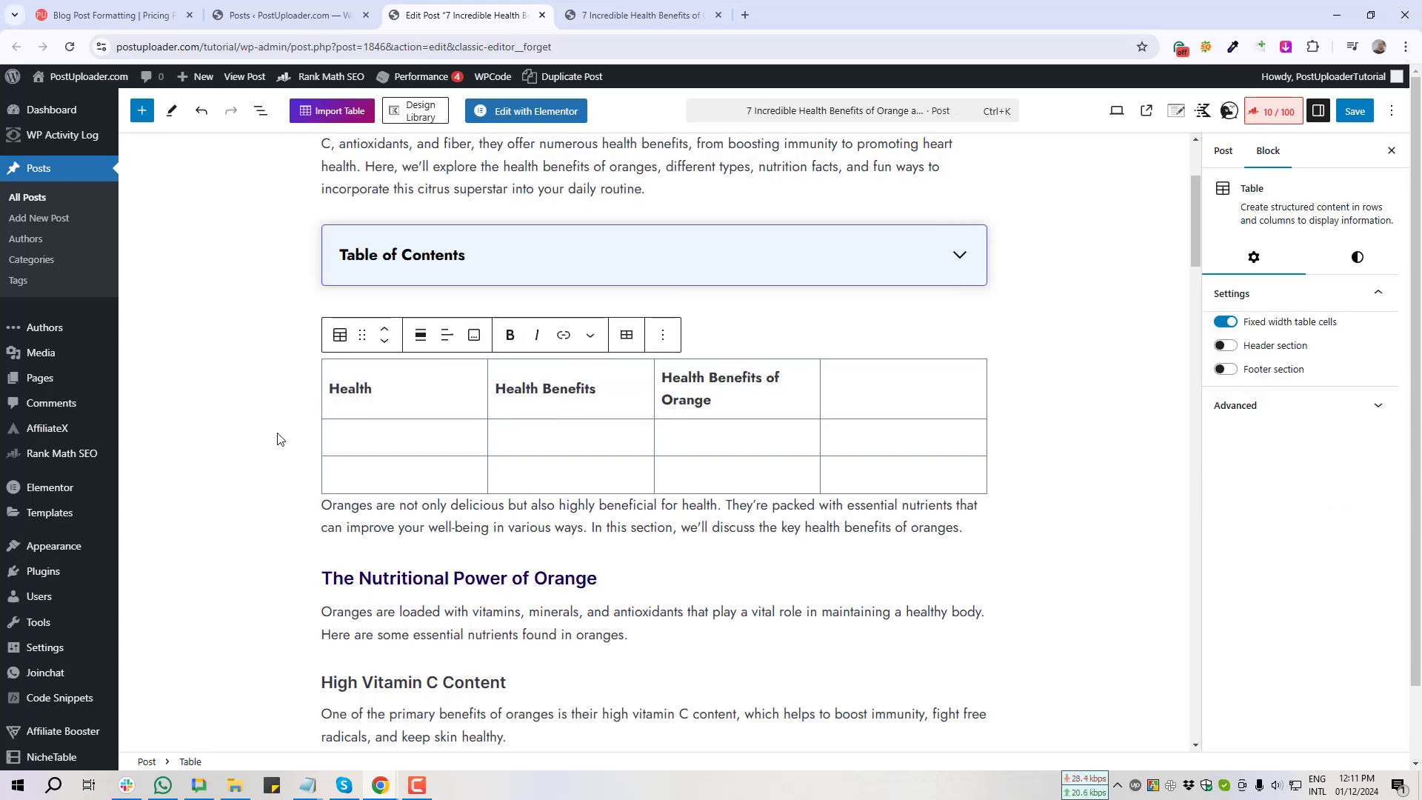
left_click(832, 394)
type("A")
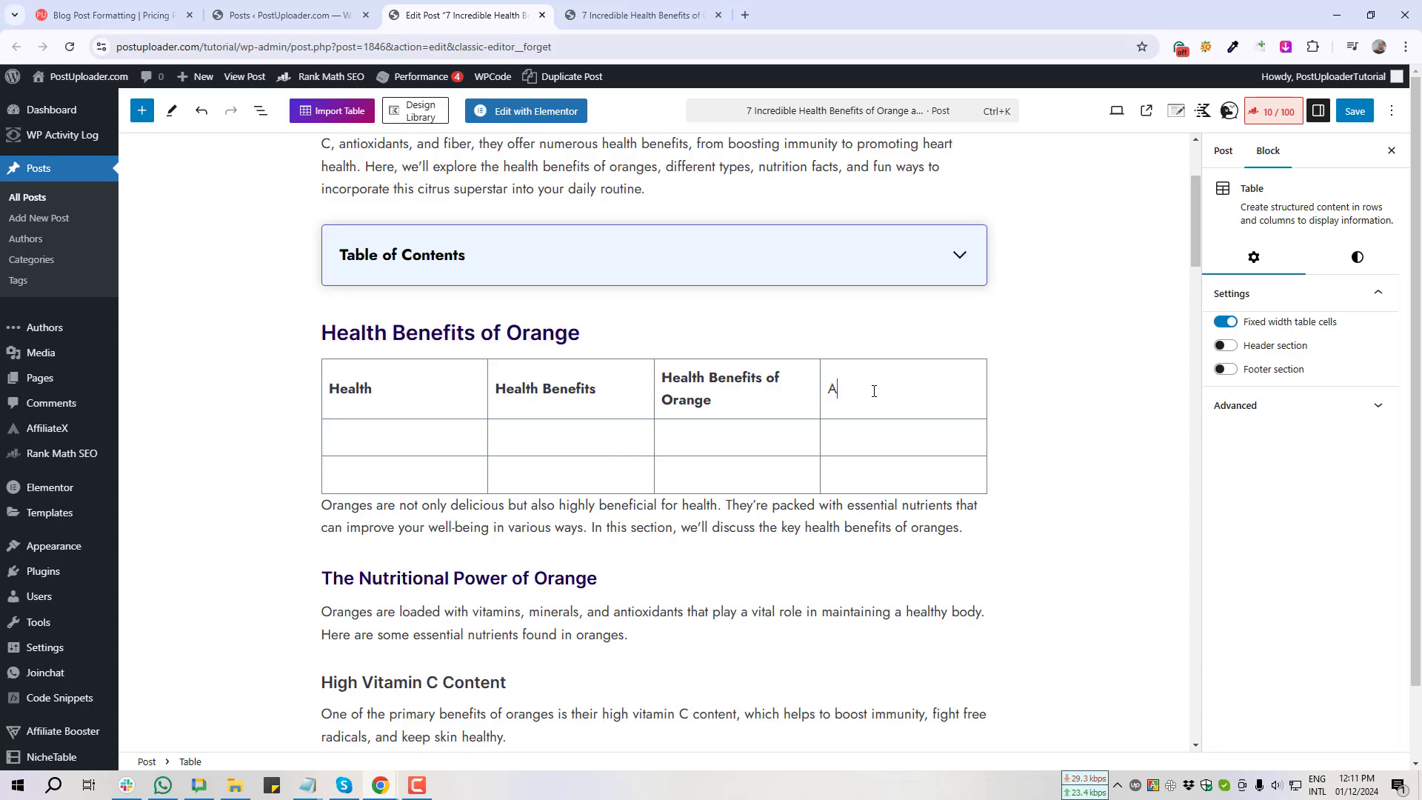
Step: Save the post and reload it in the live post tab
left_click(1353, 112)
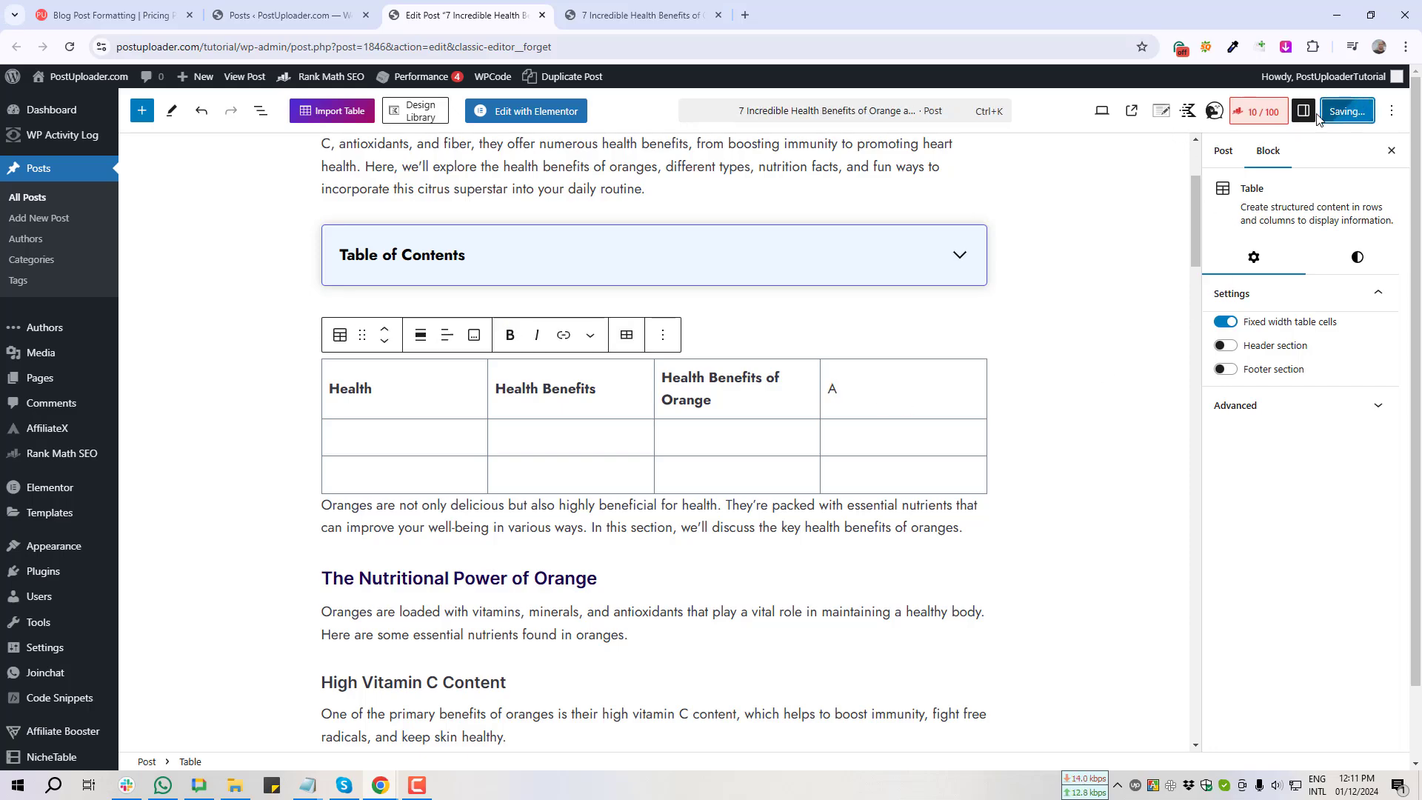
left_click(626, 14)
key("F5")
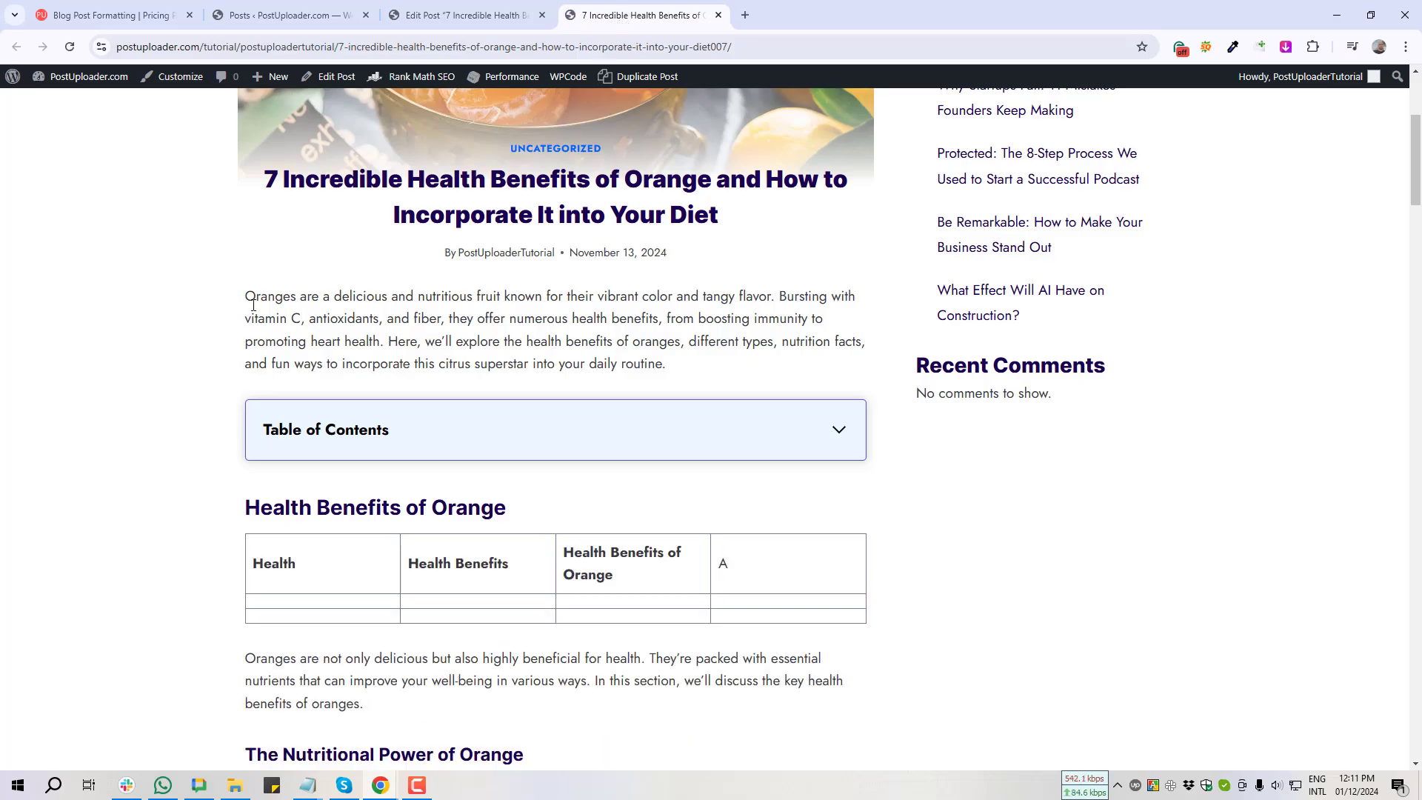
Step: Scroll to the table on the live post and screenshot the A and Health cells
scroll(206, 317, "down", 3)
key("Print")
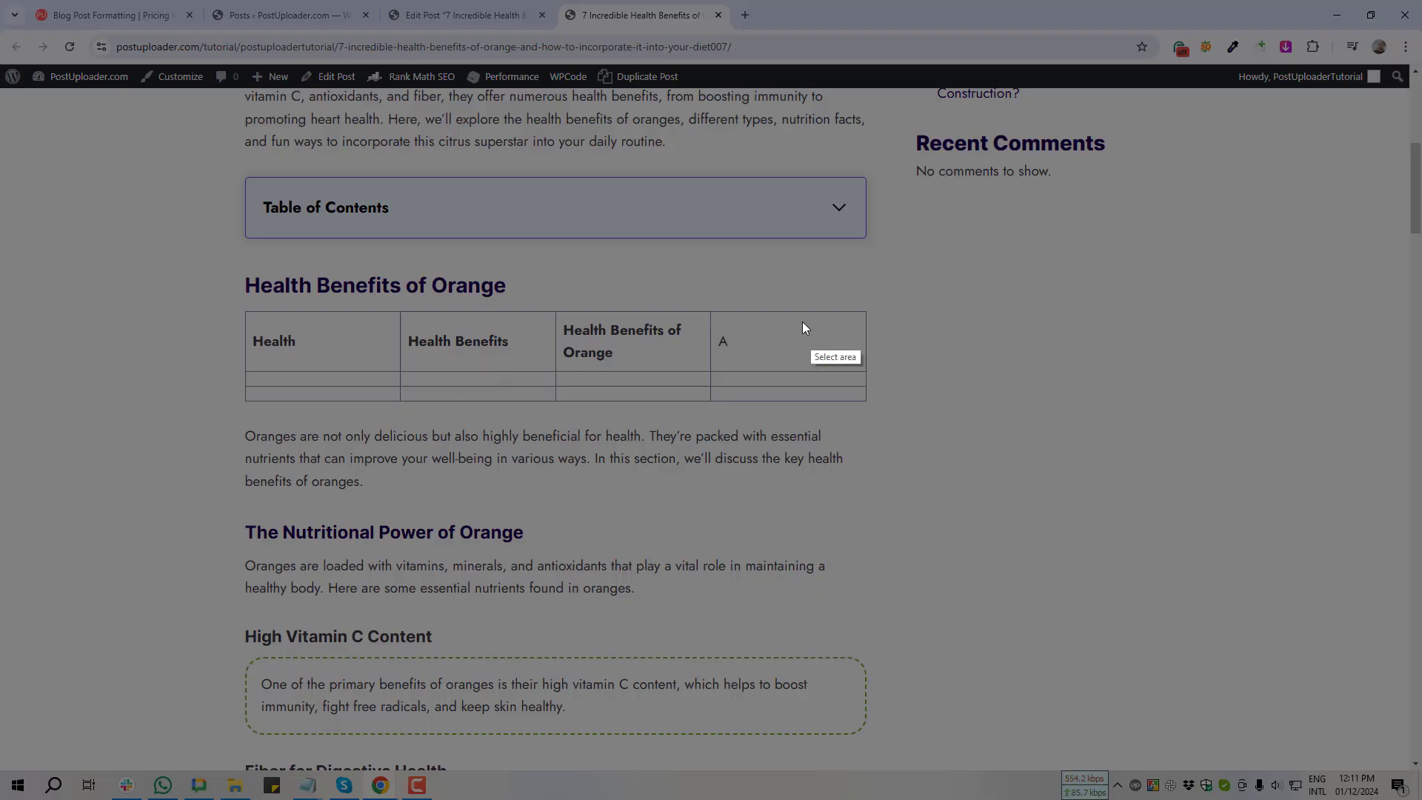
mouse_move(706, 294)
left_mouse_down()
mouse_move(719, 384)
mouse_move(873, 380)
mouse_move(553, 375)
left_mouse_up()
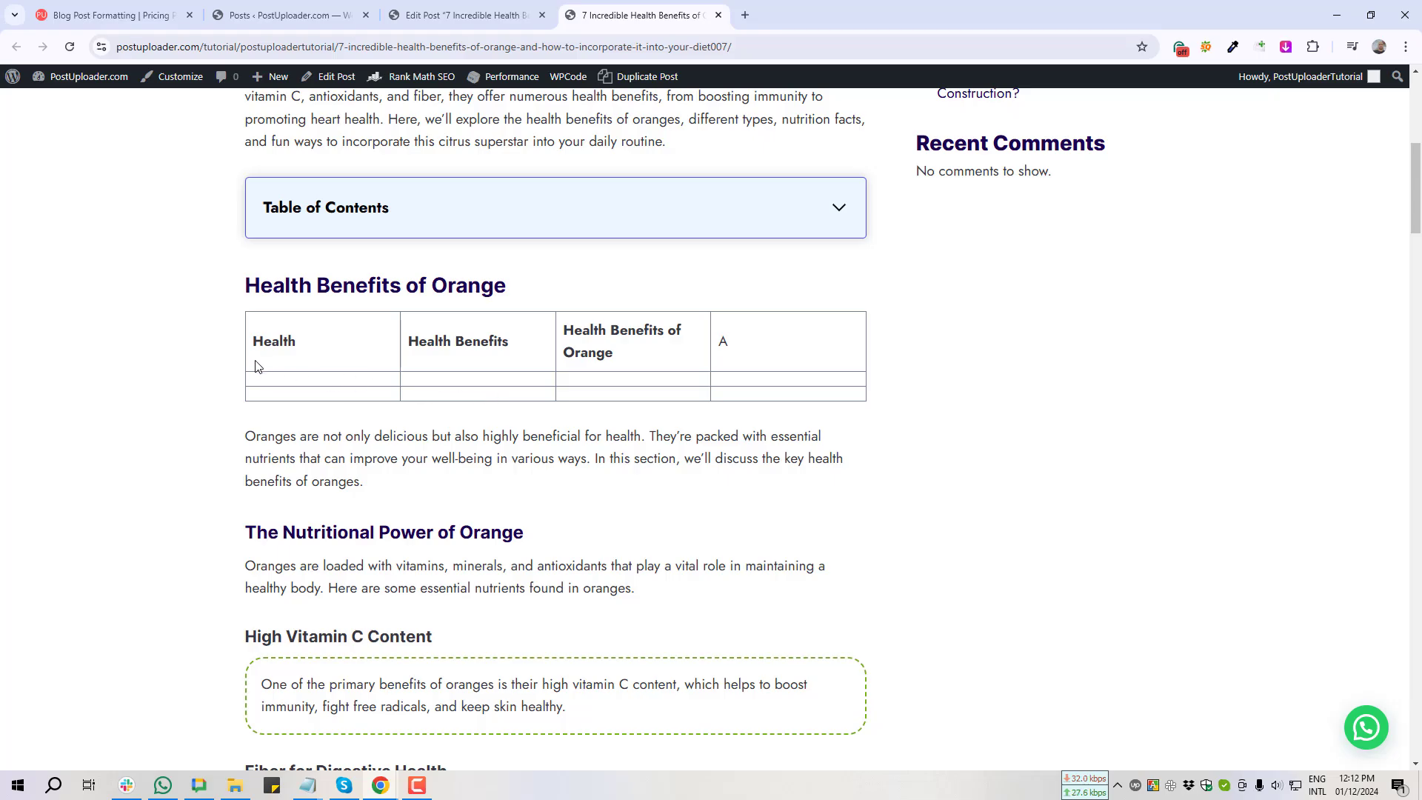
key("Print")
mouse_move(243, 323)
left_mouse_down()
mouse_move(358, 358)
mouse_move(345, 361)
left_mouse_up()
Step: Turn off Fixed width table cells in the Table block settings and save the post
left_click(335, 376)
left_click(451, 16)
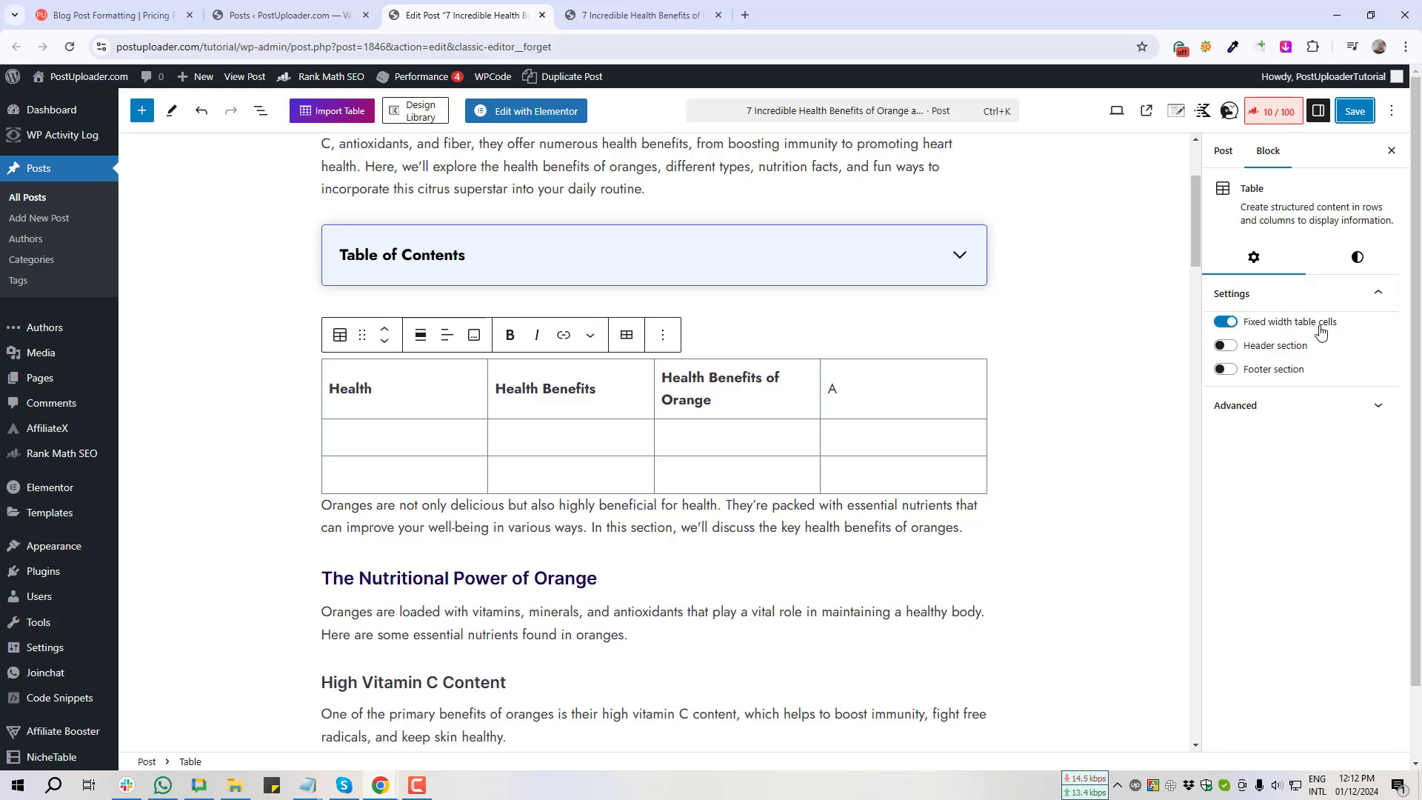
left_click(1225, 323)
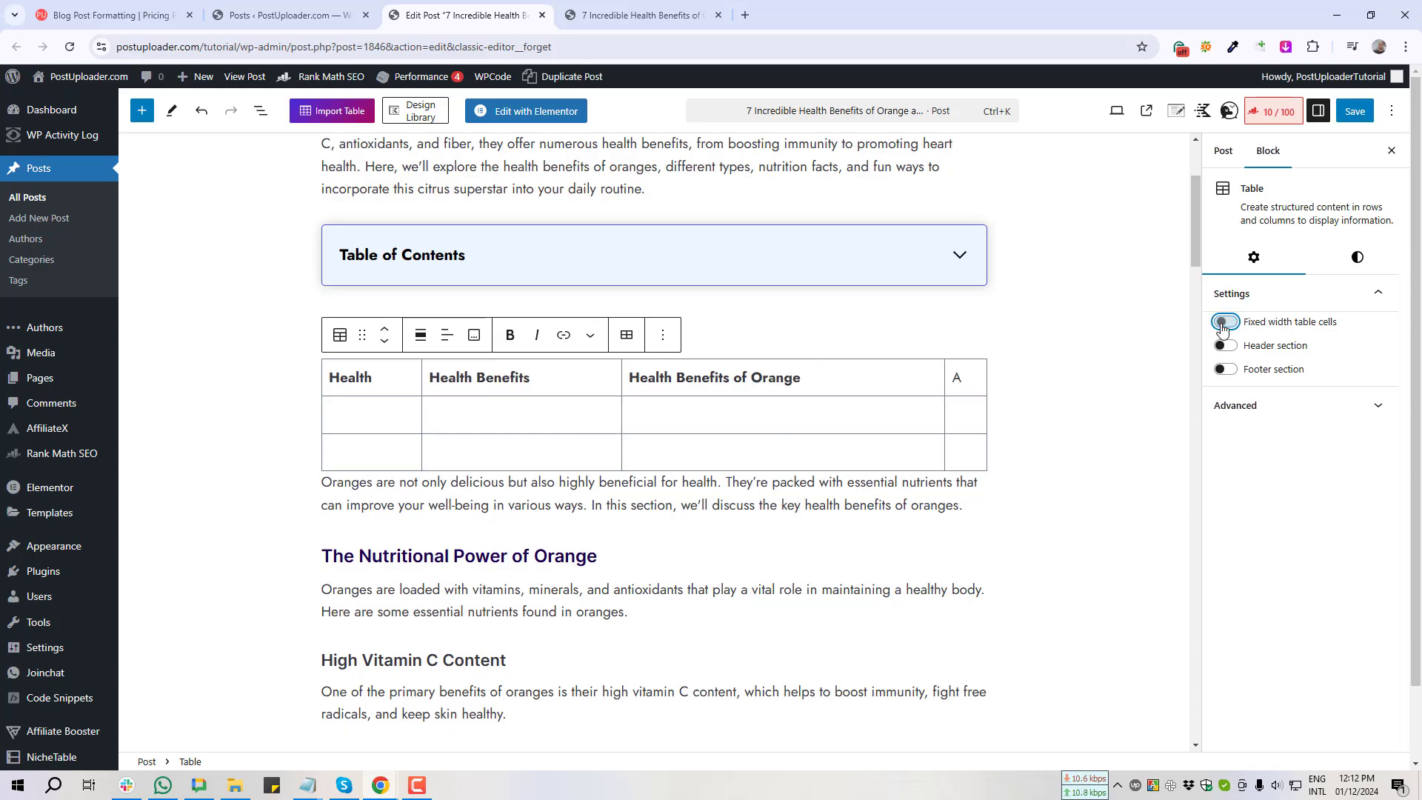
key("ctrl+s")
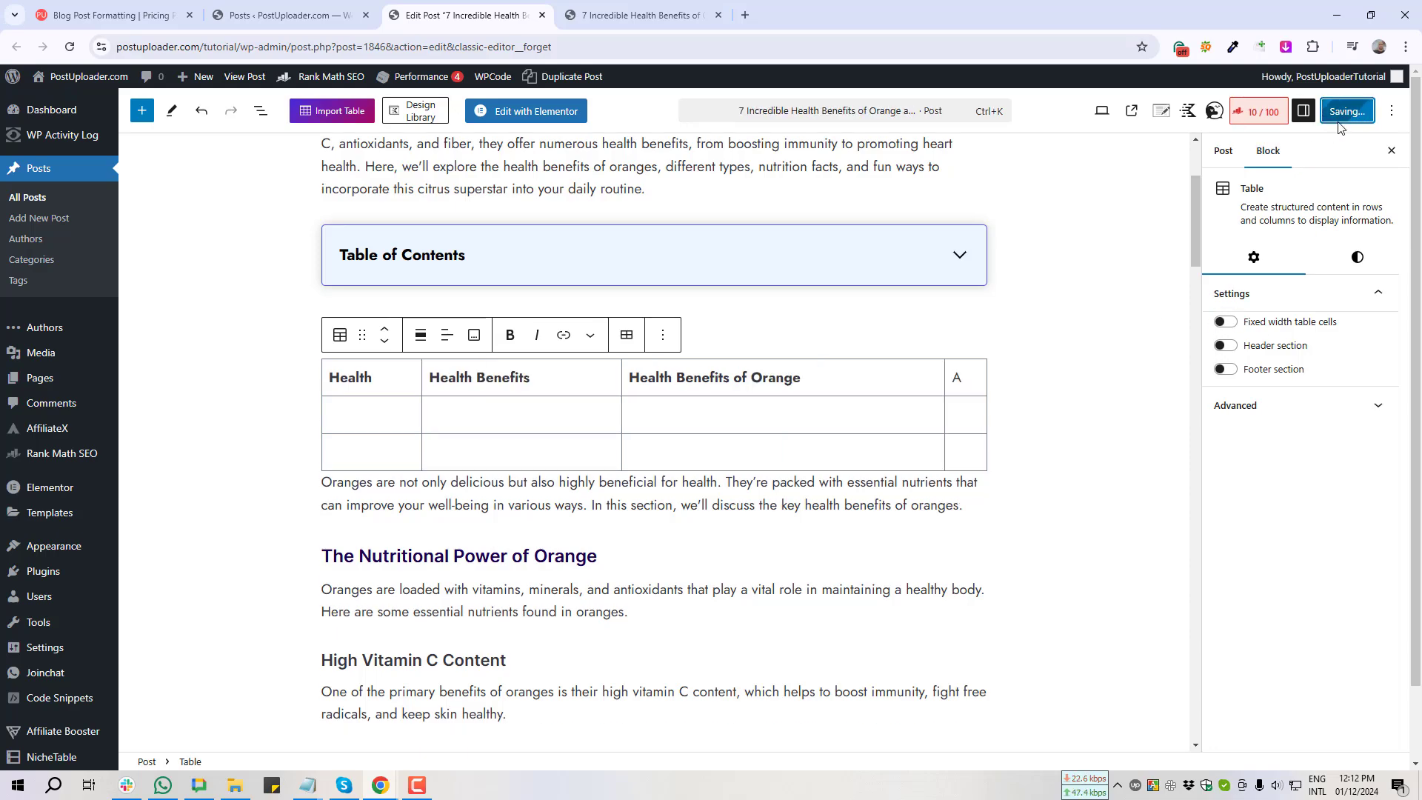
Step: Reload the live post and screenshot the A and Health Benefits of Orange cells
left_click(641, 15)
key("F5")
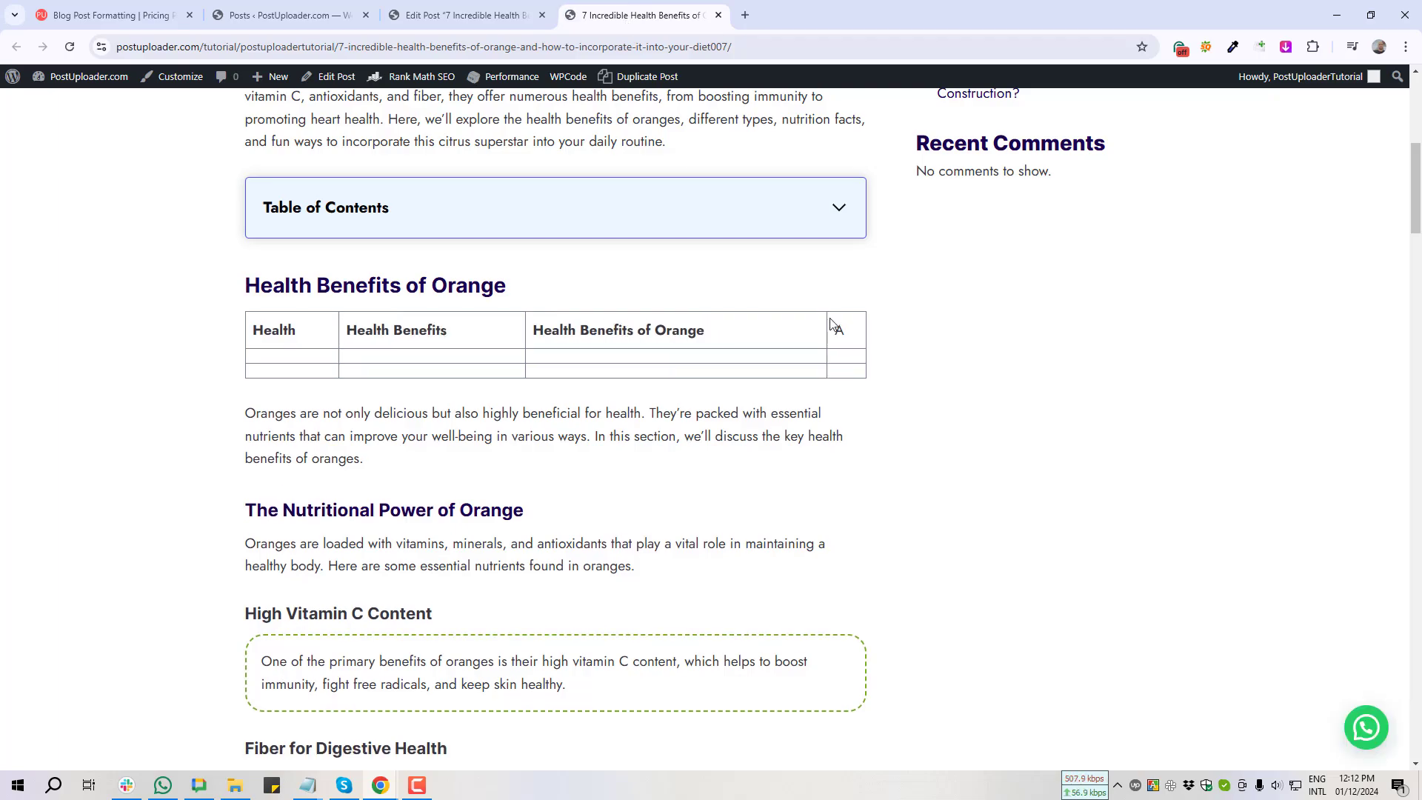
key("Print")
mouse_move(826, 313)
left_mouse_down()
mouse_move(869, 349)
mouse_move(526, 347)
left_mouse_up()
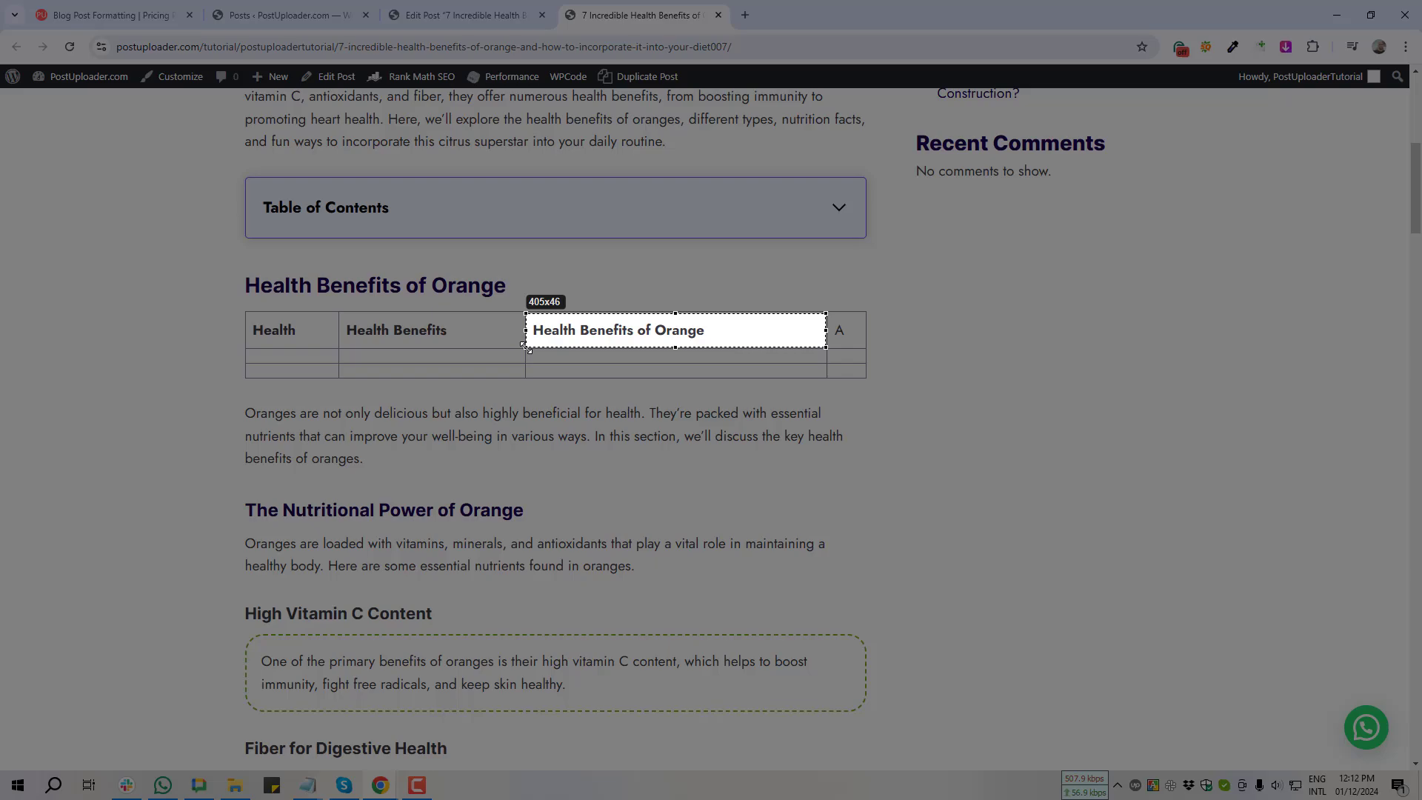
left_click_drag(526, 345, 525, 349)
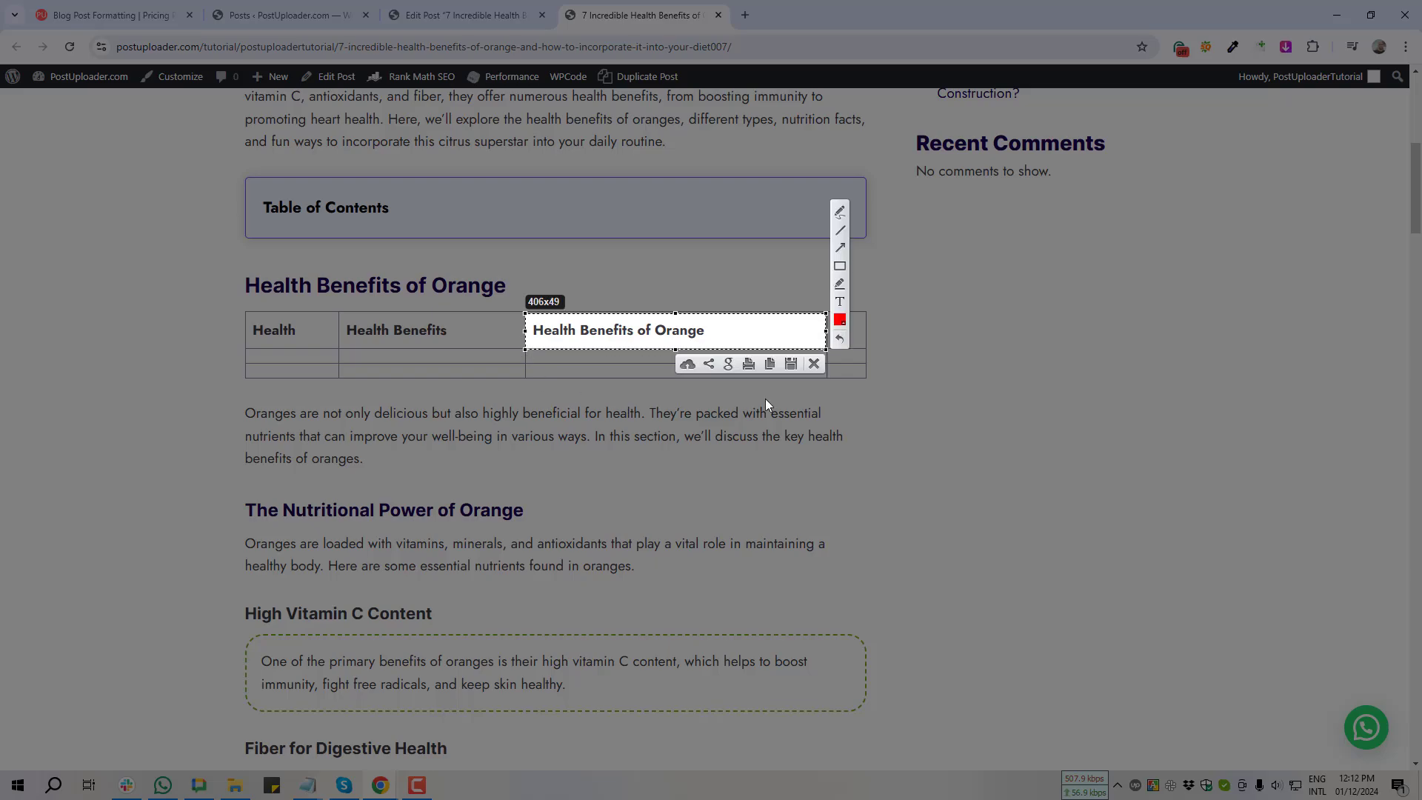
left_click(813, 364)
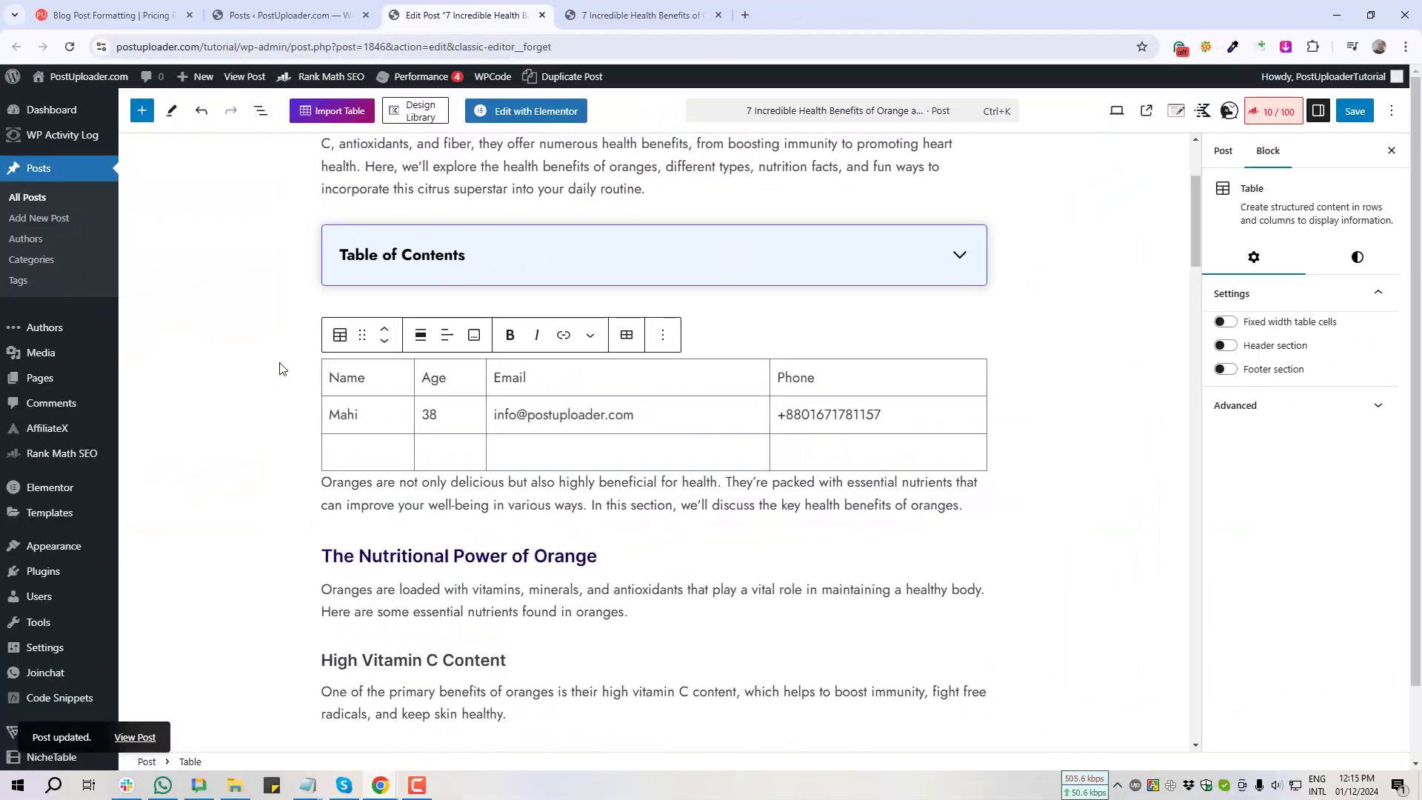
Step: Screenshot the whole table in the editor and save the post
key("Print")
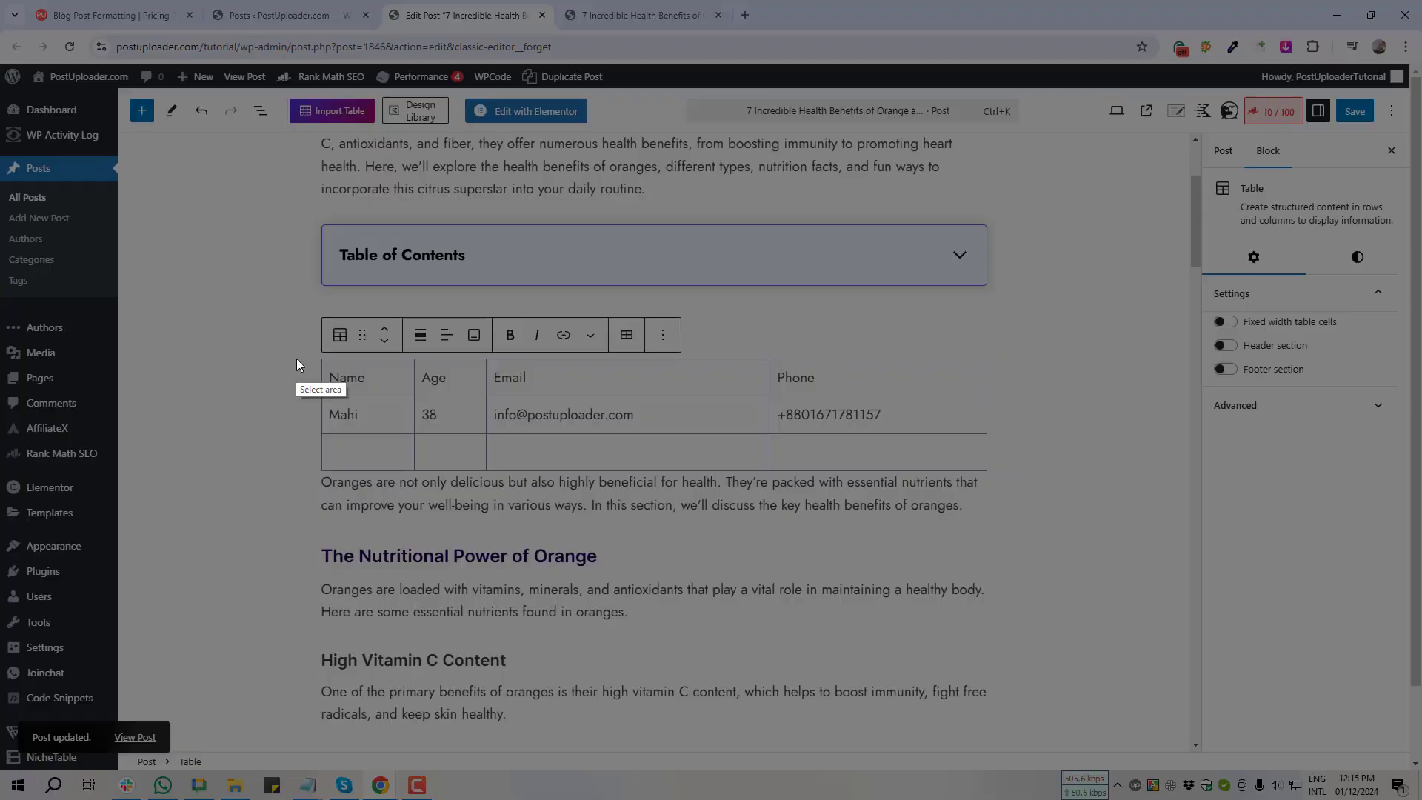
left_click_drag(297, 359, 1001, 469)
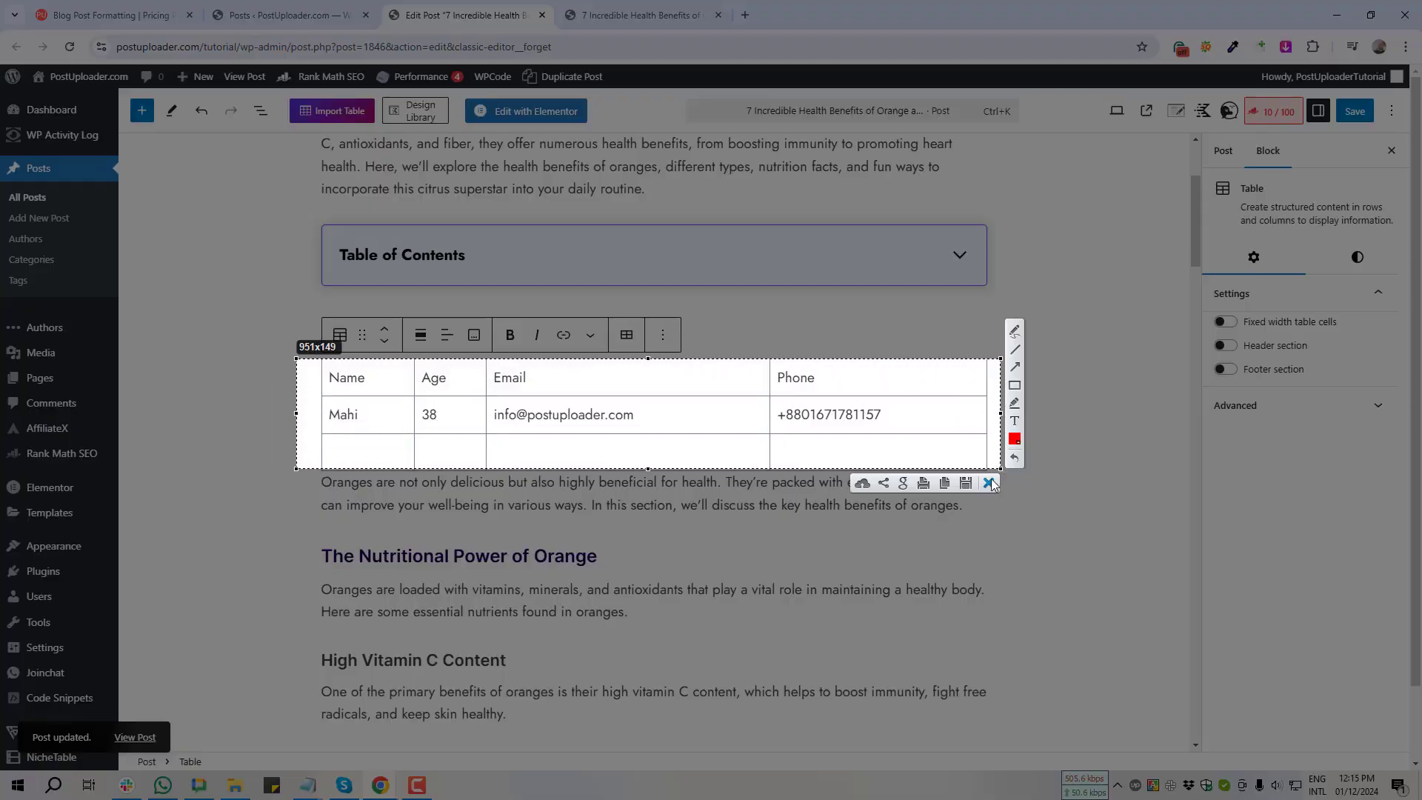
left_click(993, 484)
left_click(1369, 120)
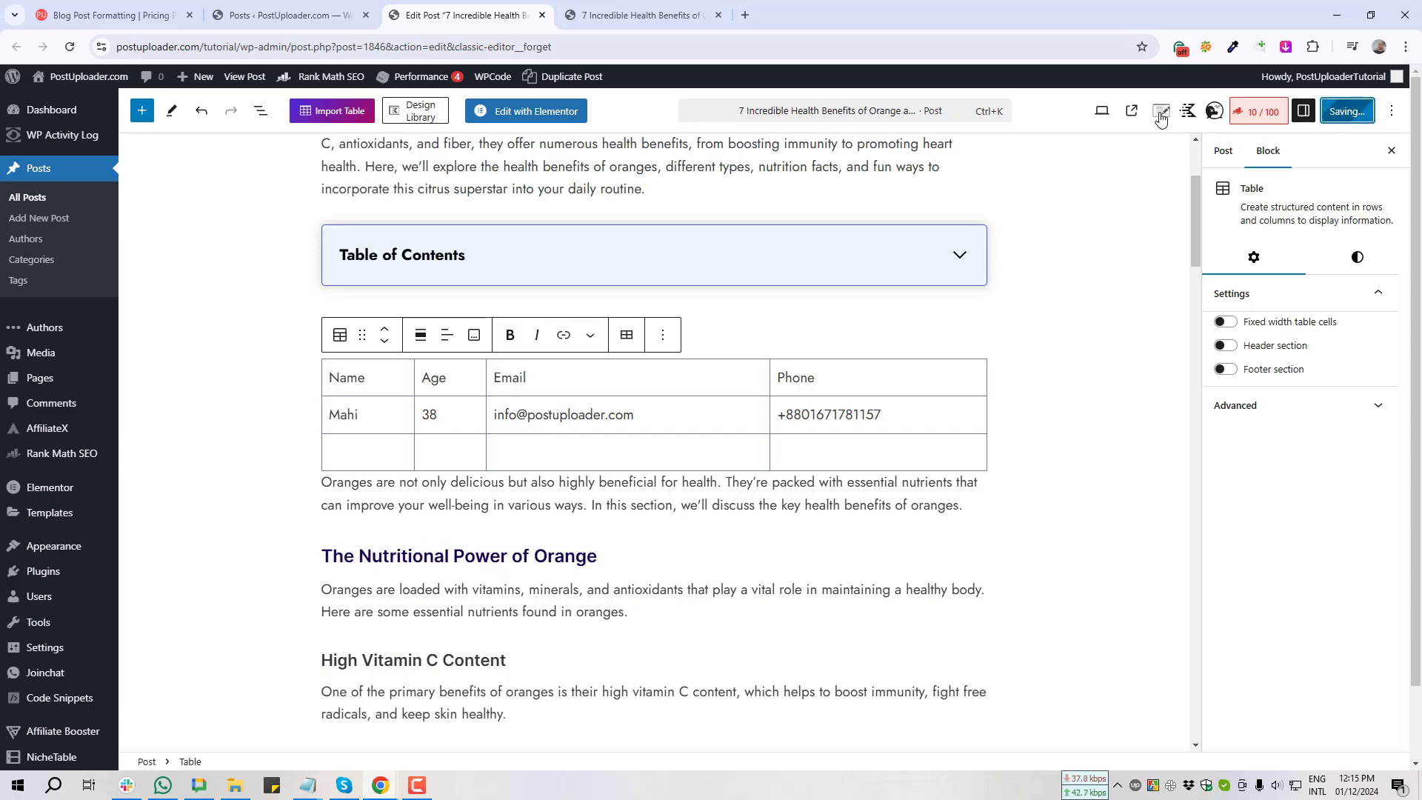
Step: Inspect the Name/Age/Email/Phone table on the live page, screenshot it, and return to the editor
left_click(606, 11)
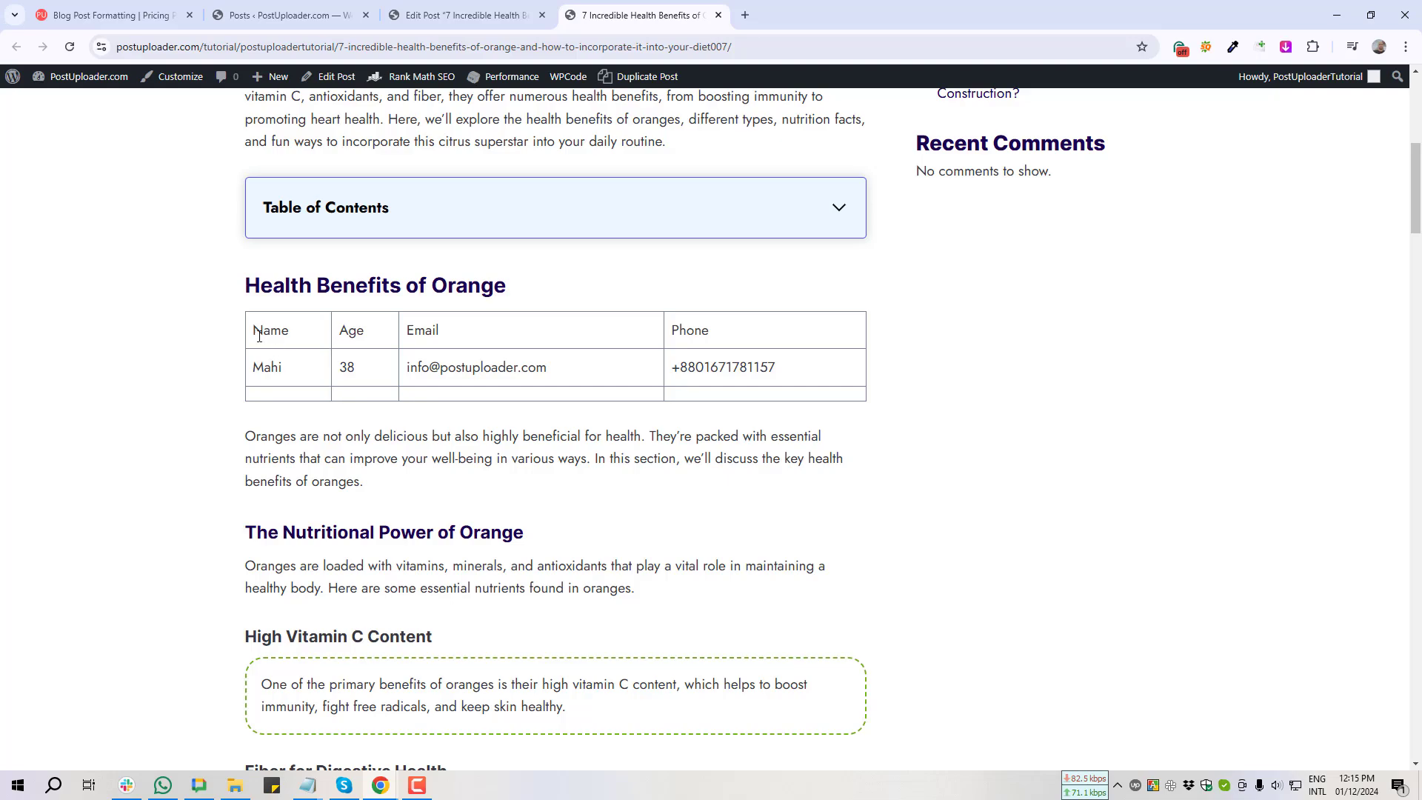
left_click_drag(255, 334, 308, 336)
left_click(376, 333)
double_click(690, 331)
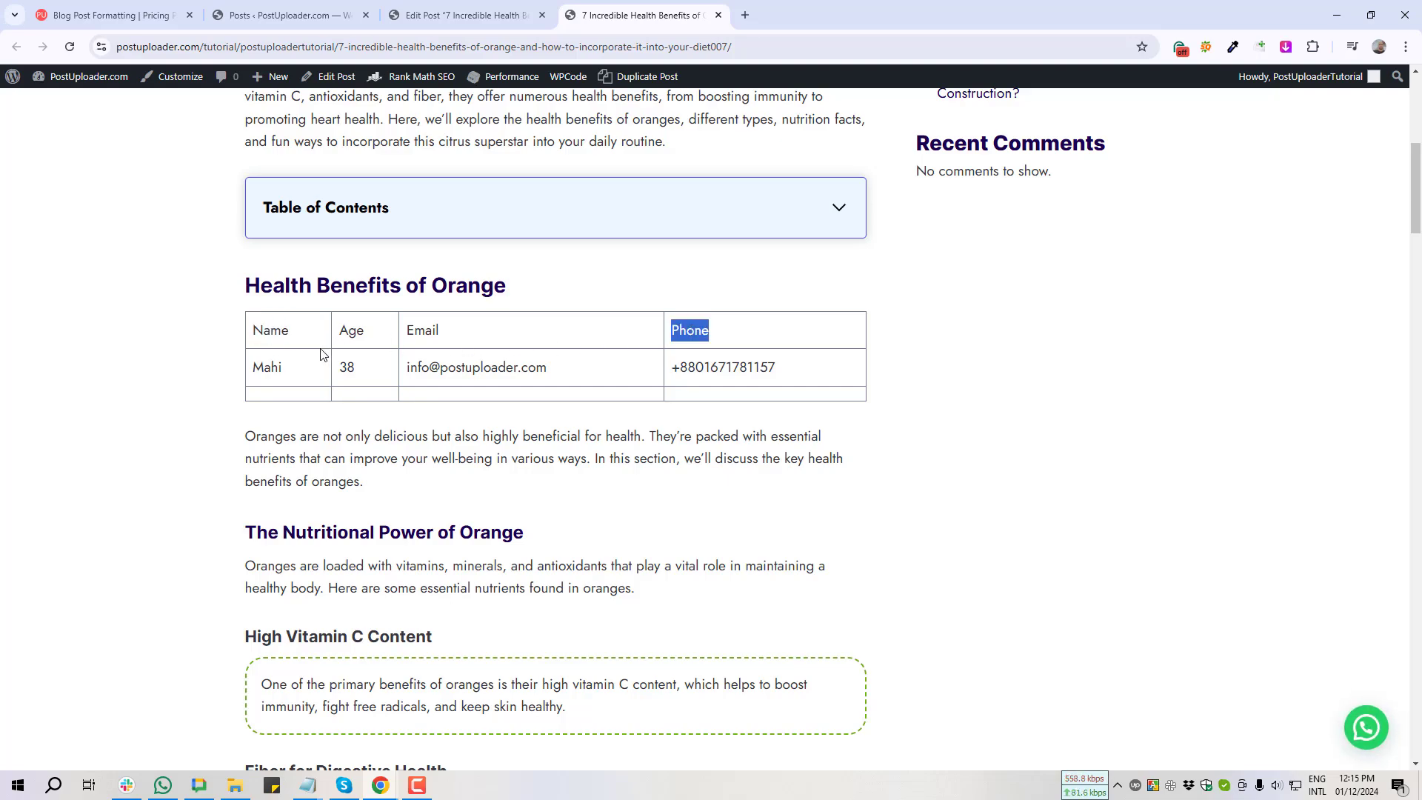
left_click_drag(253, 367, 283, 368)
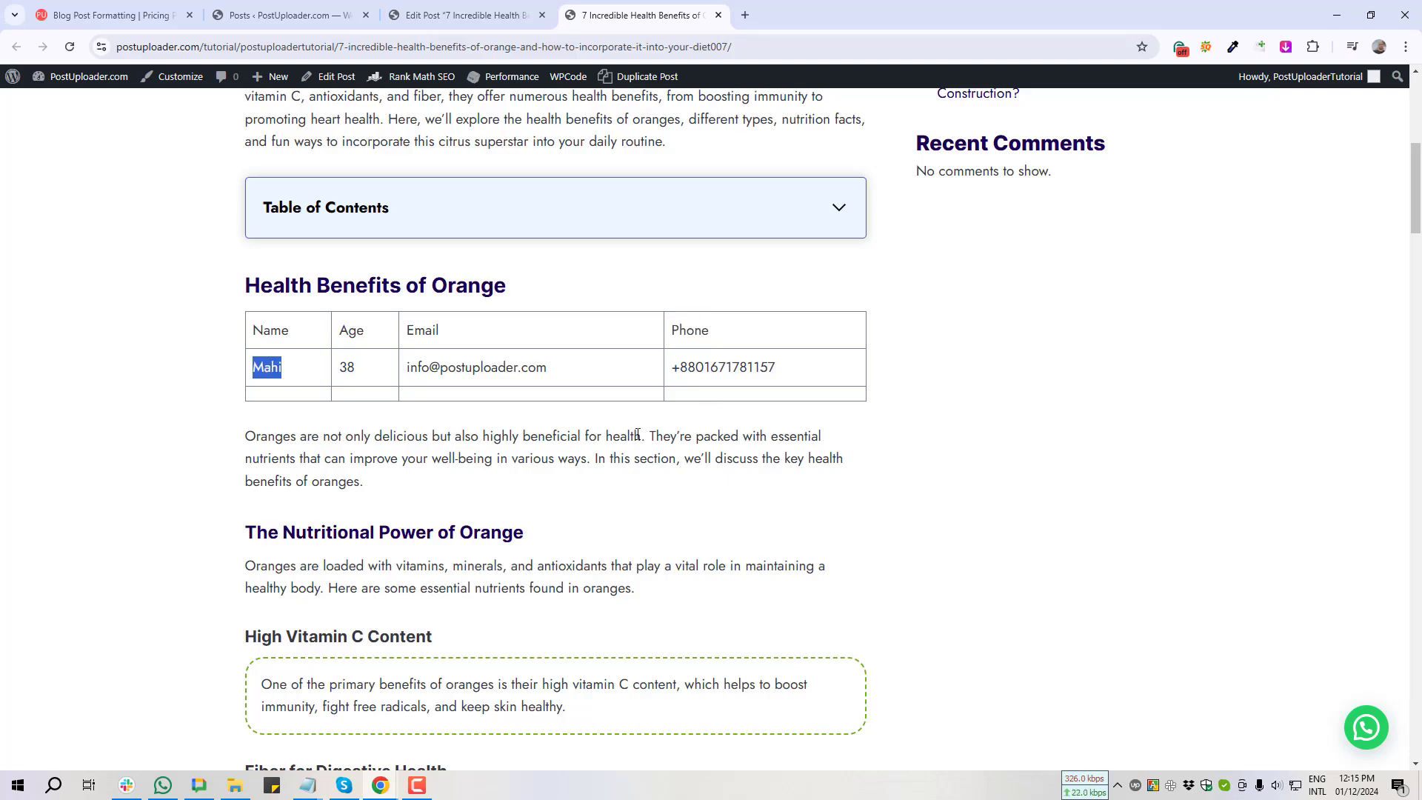
key("Print")
left_click_drag(233, 306, 880, 433)
left_click(868, 444)
left_click(481, 16)
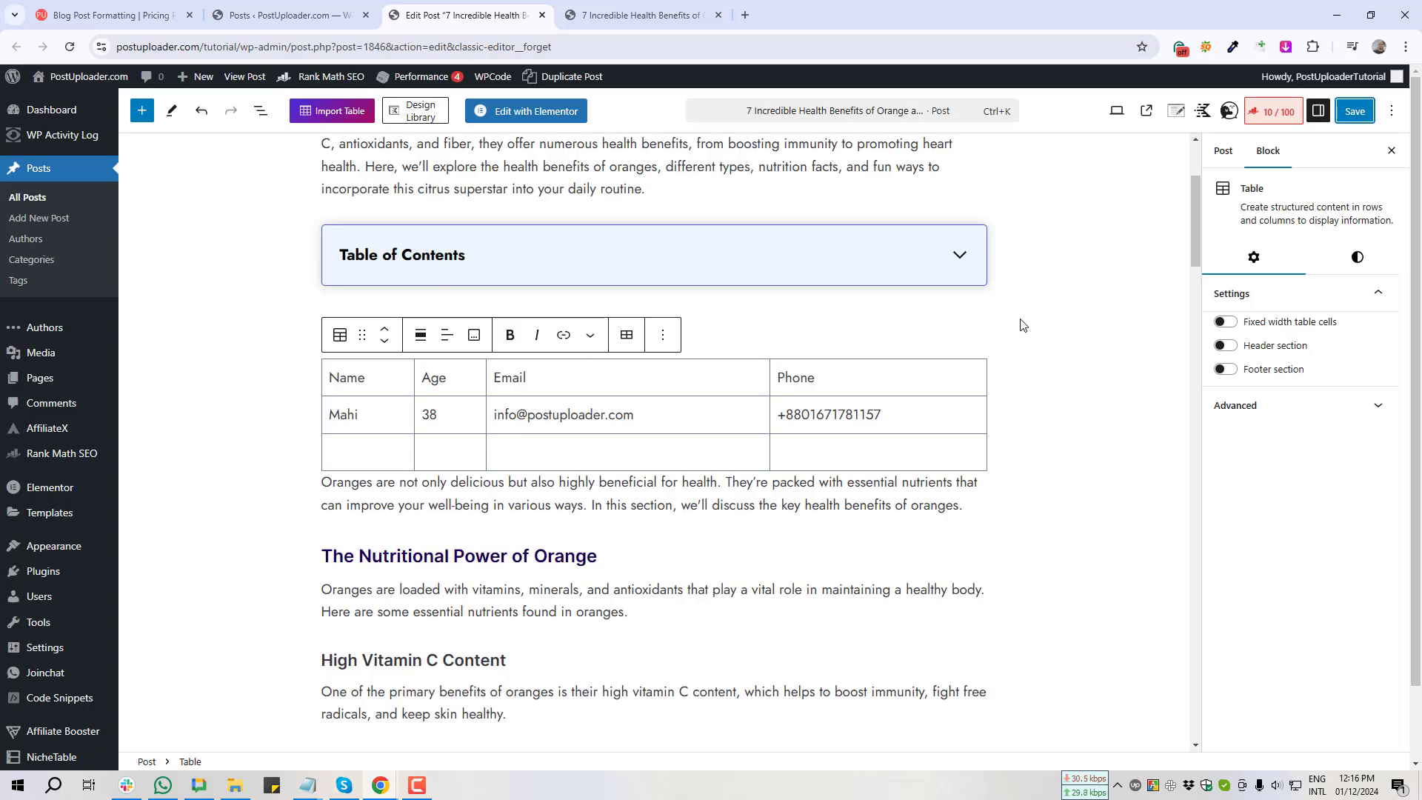
Step: Add a header row to the table and screenshot it
left_click(1228, 346)
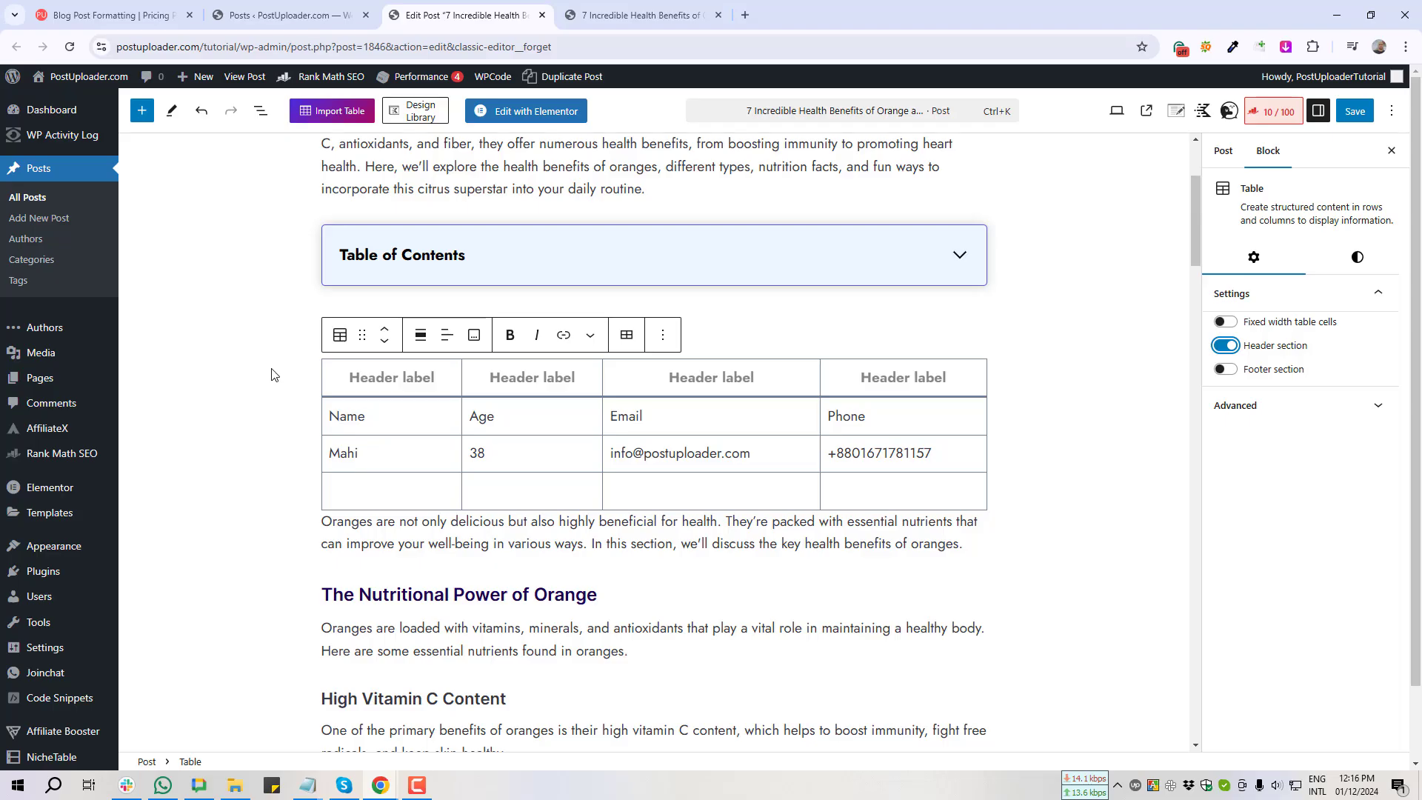
key("Print")
left_click_drag(279, 351, 991, 413)
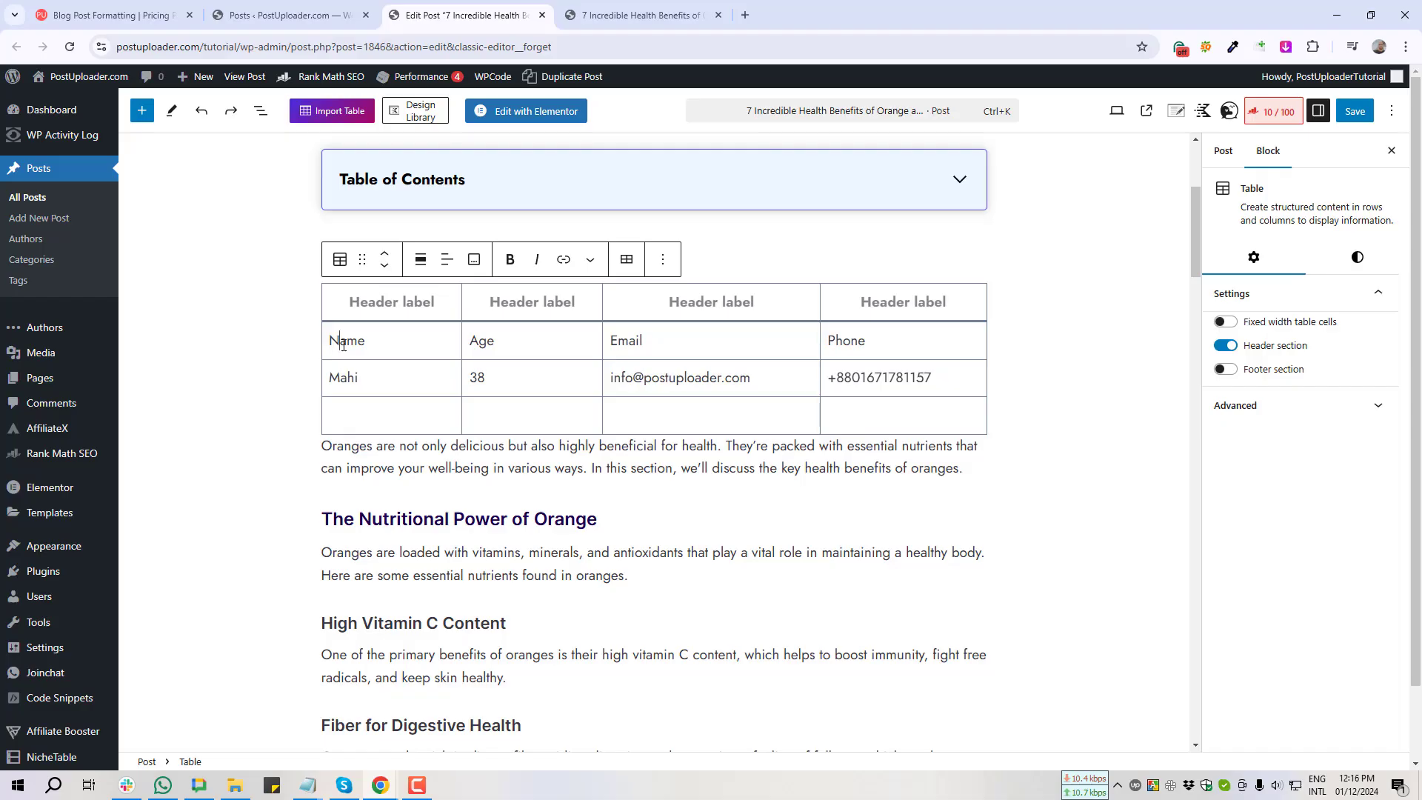
Step: Retype the Name and Age labels in the first two body cells
double_click(343, 345)
key("BackSpace")
type("Name")
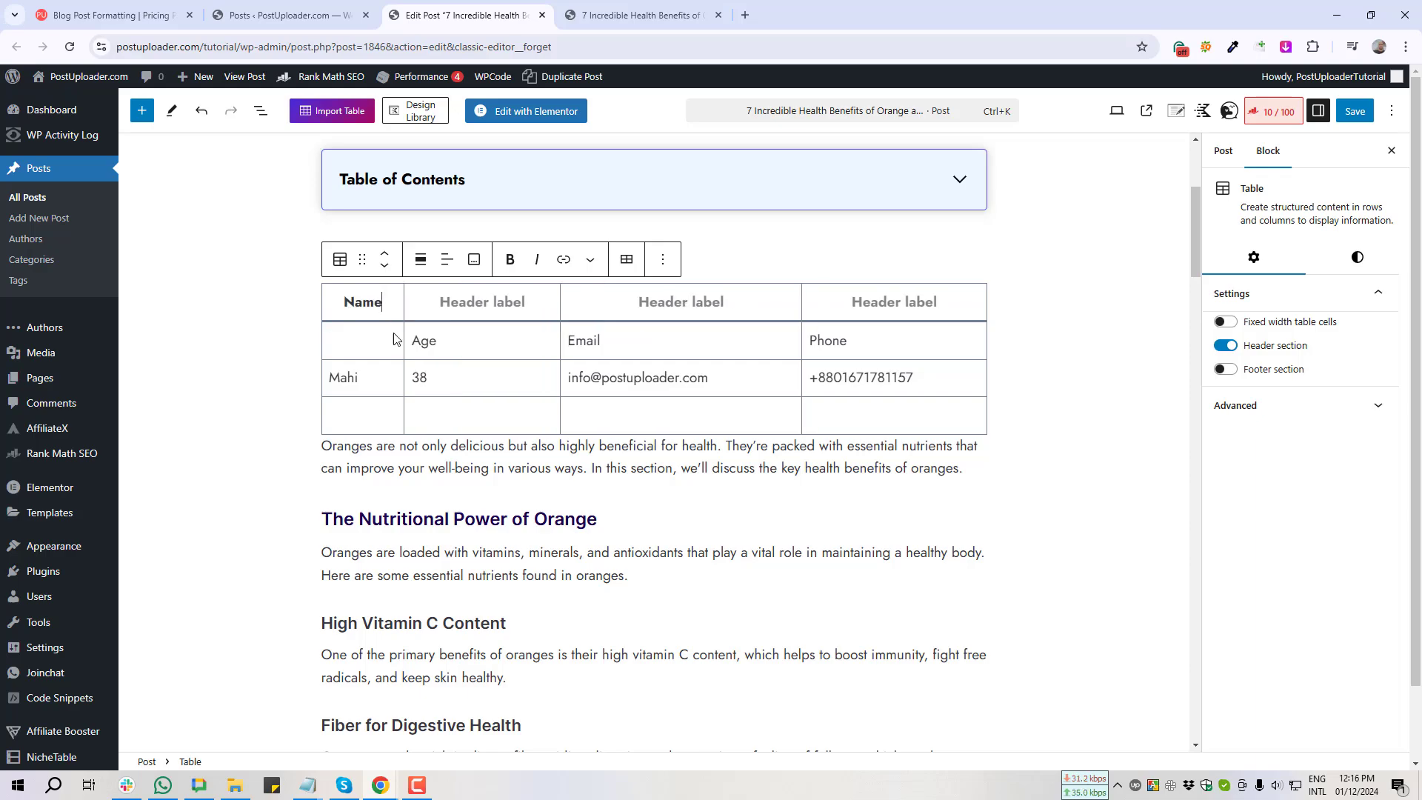
double_click(418, 339)
key("BackSpace")
type("Age")
Step: Move Email and Phone from the body row into the third and fourth header cells
double_click(506, 338)
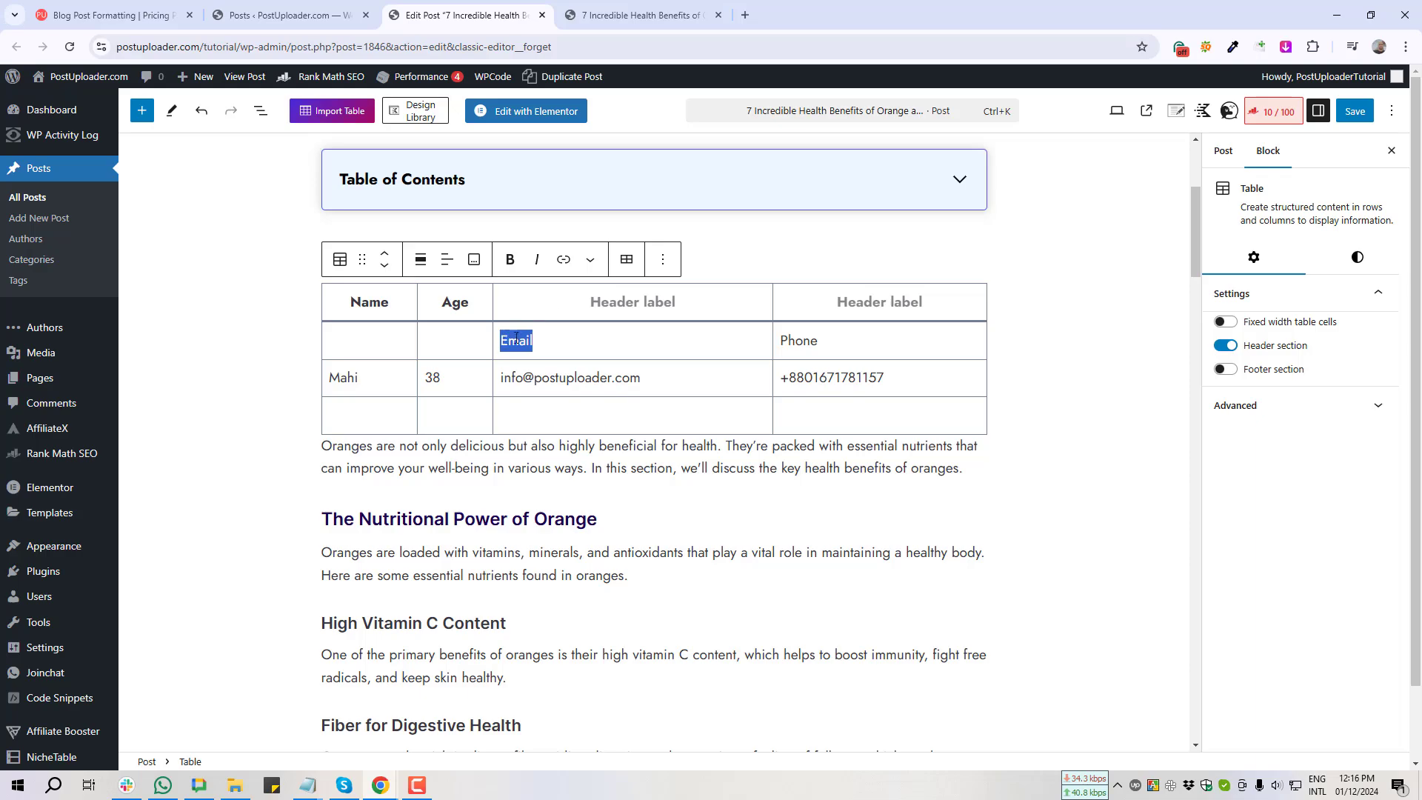
key("ctrl+x")
left_click(618, 299)
key("ctrl+v")
double_click(789, 338)
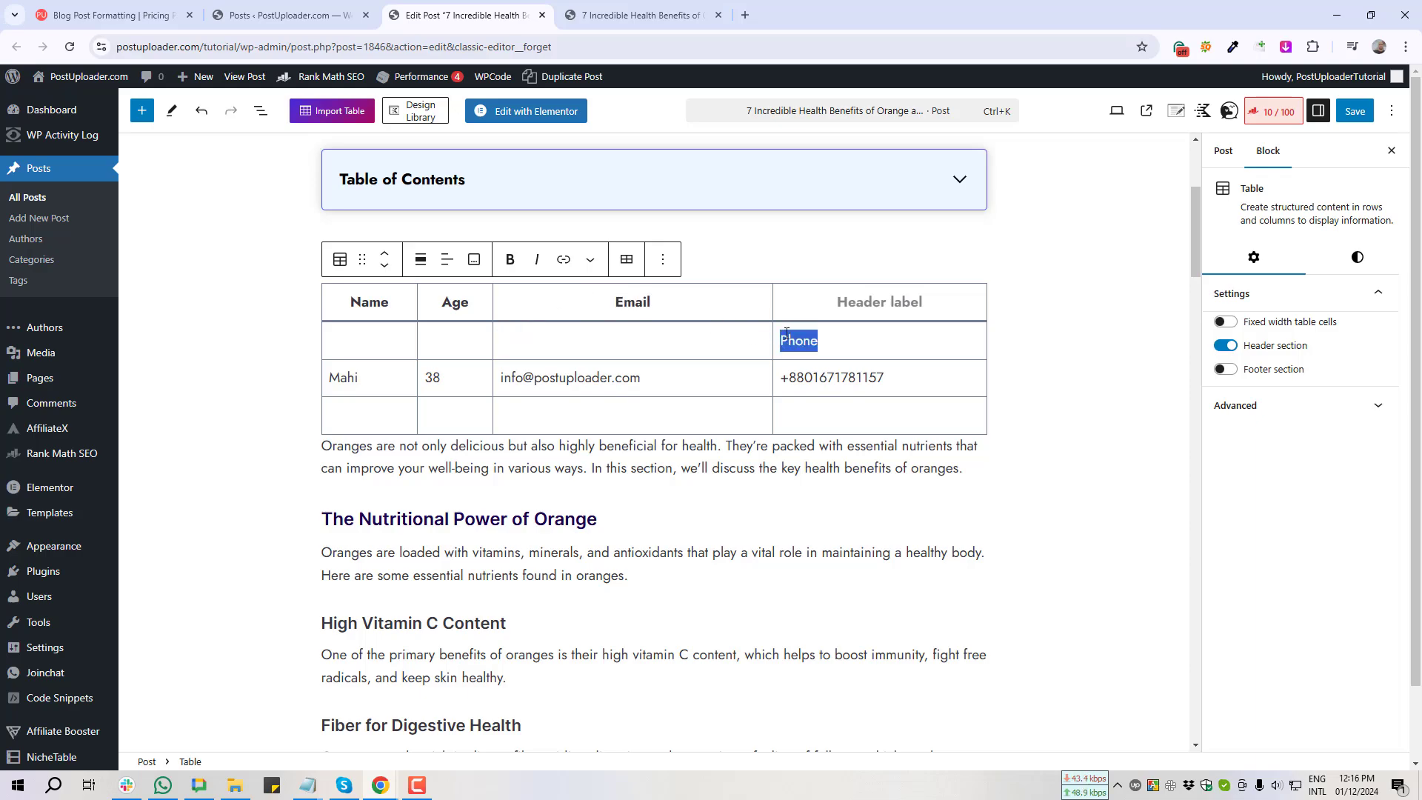
key("ctrl+x")
key("ctrl+v")
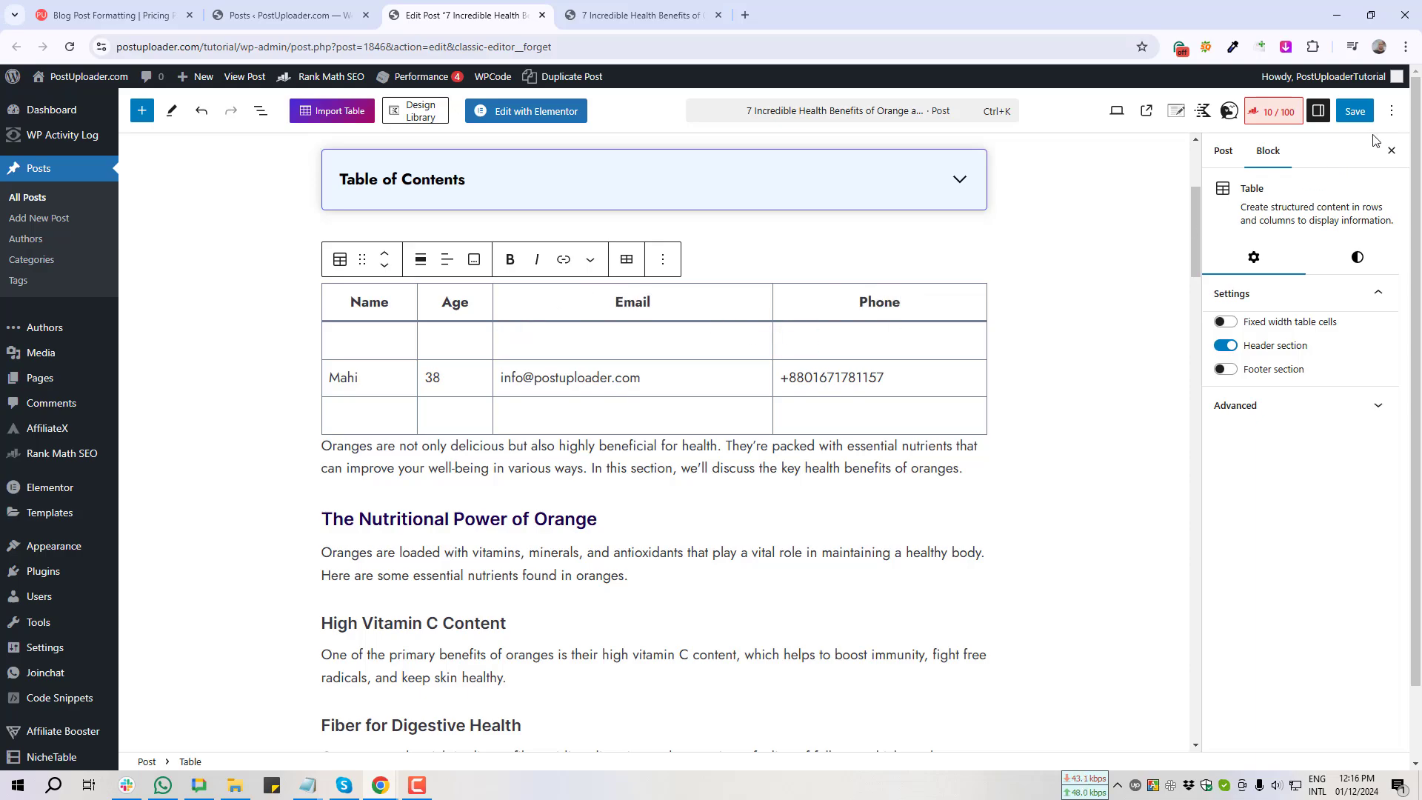
Step: Save, screenshot the reloaded live table header, then select the first data row's name in the editor
left_click(1355, 111)
left_click(629, 14)
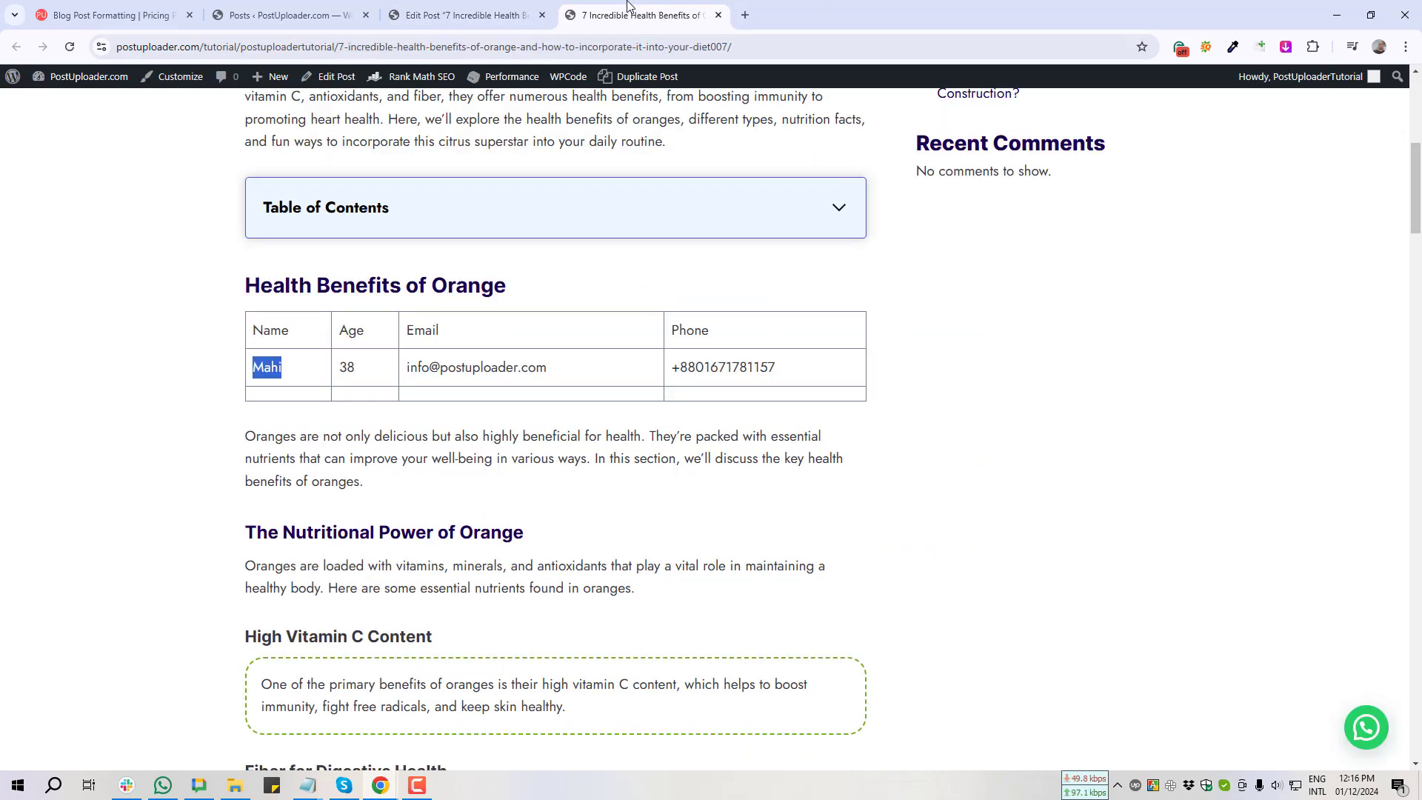
key("F5")
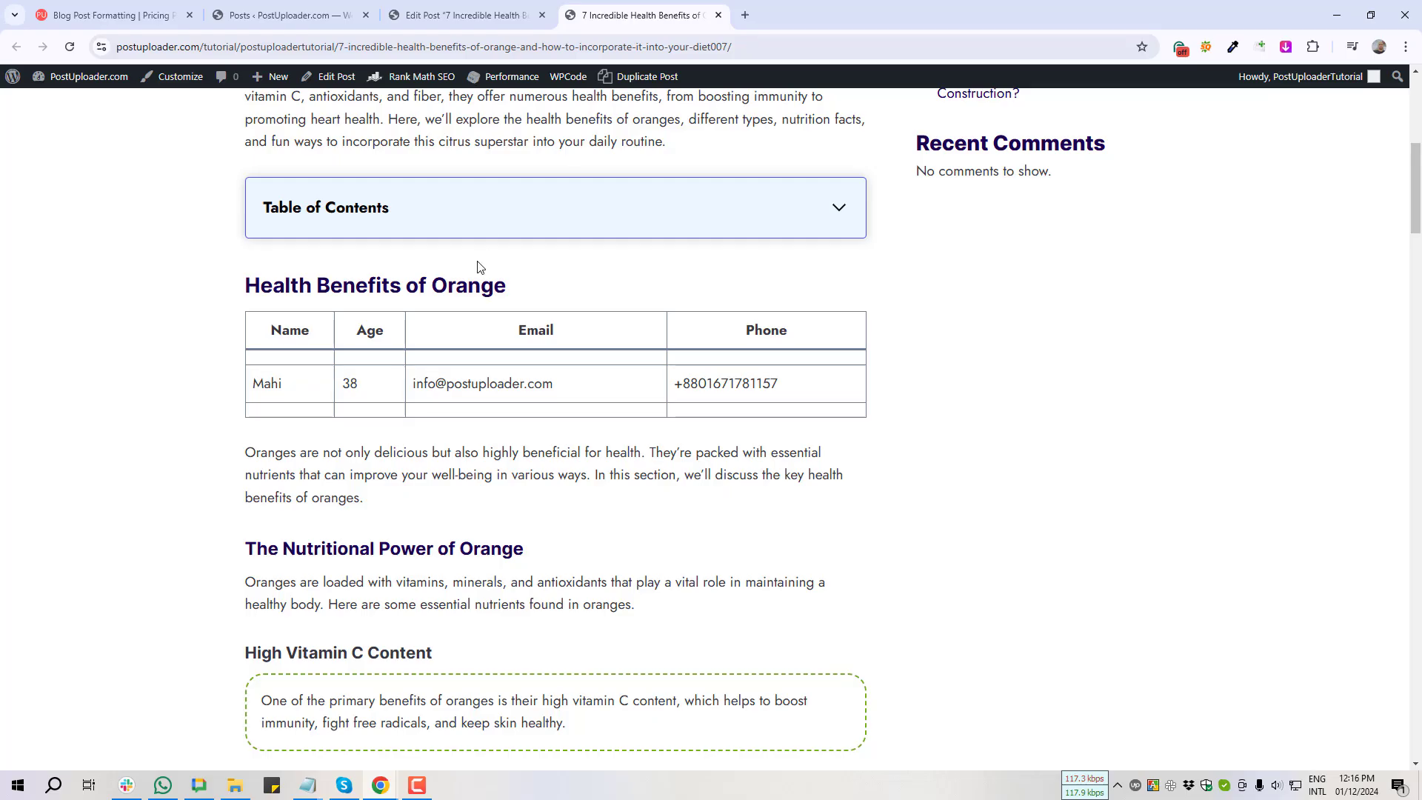
key("Print")
left_click_drag(230, 301, 871, 357)
left_click(862, 371)
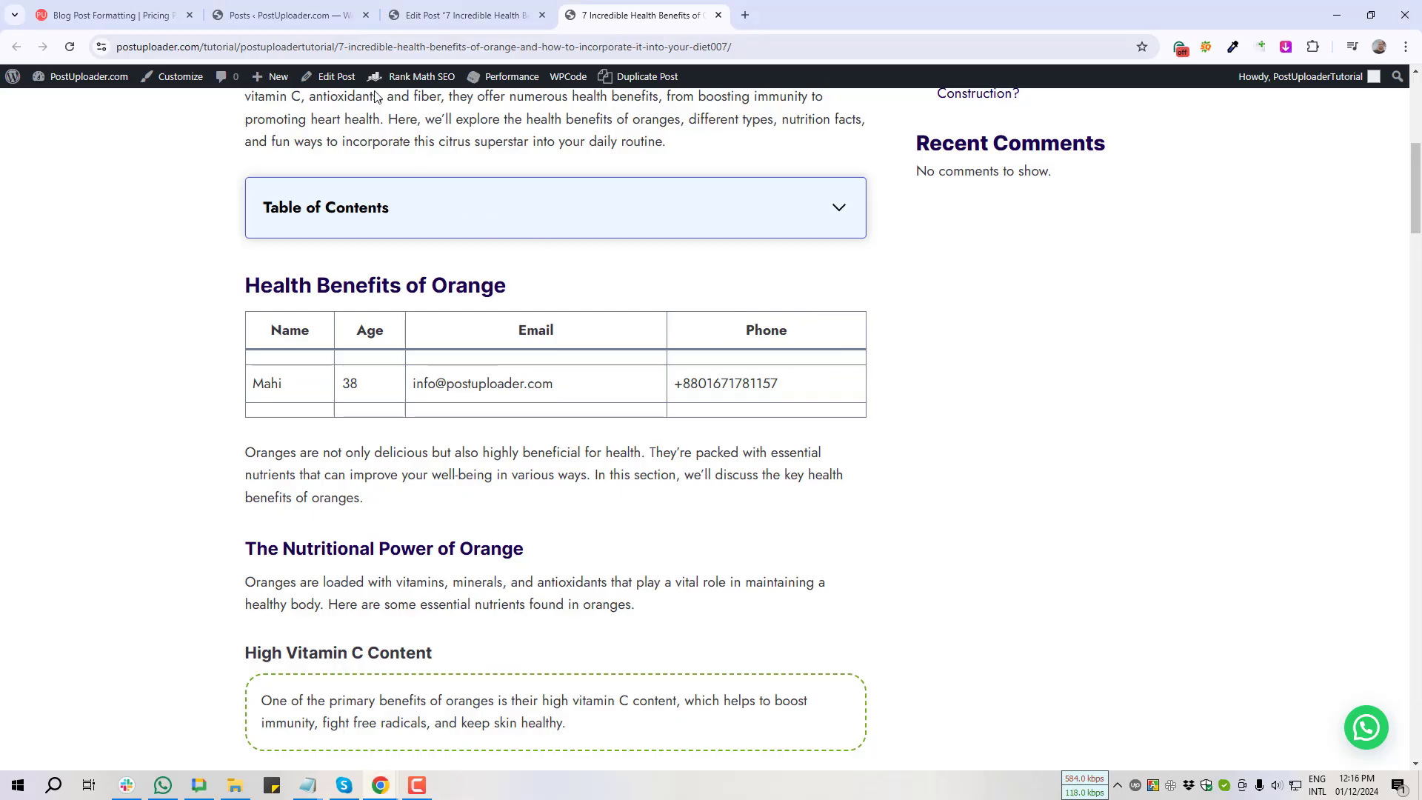
left_click(420, 16)
double_click(348, 376)
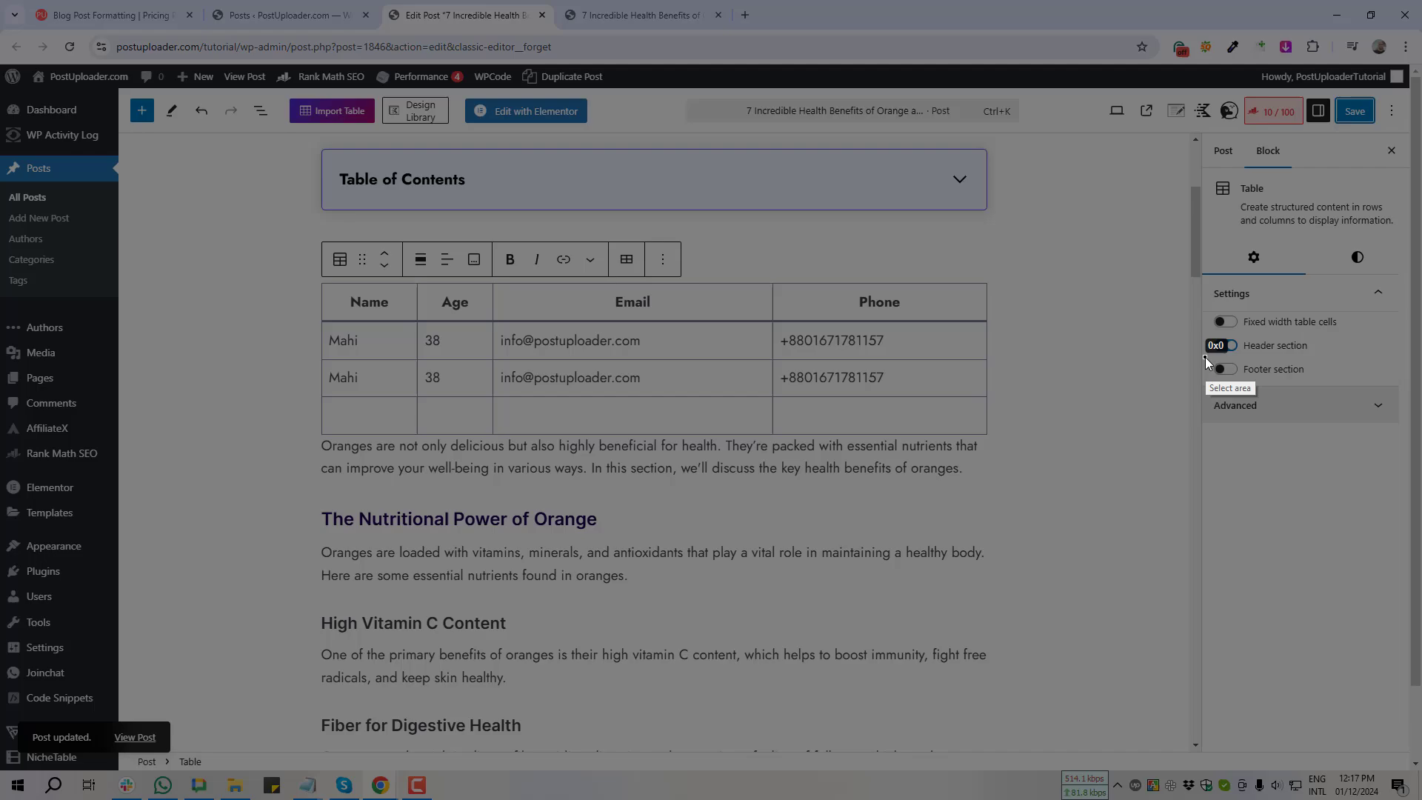
left_click_drag(1206, 357, 1350, 389)
left_click(1335, 398)
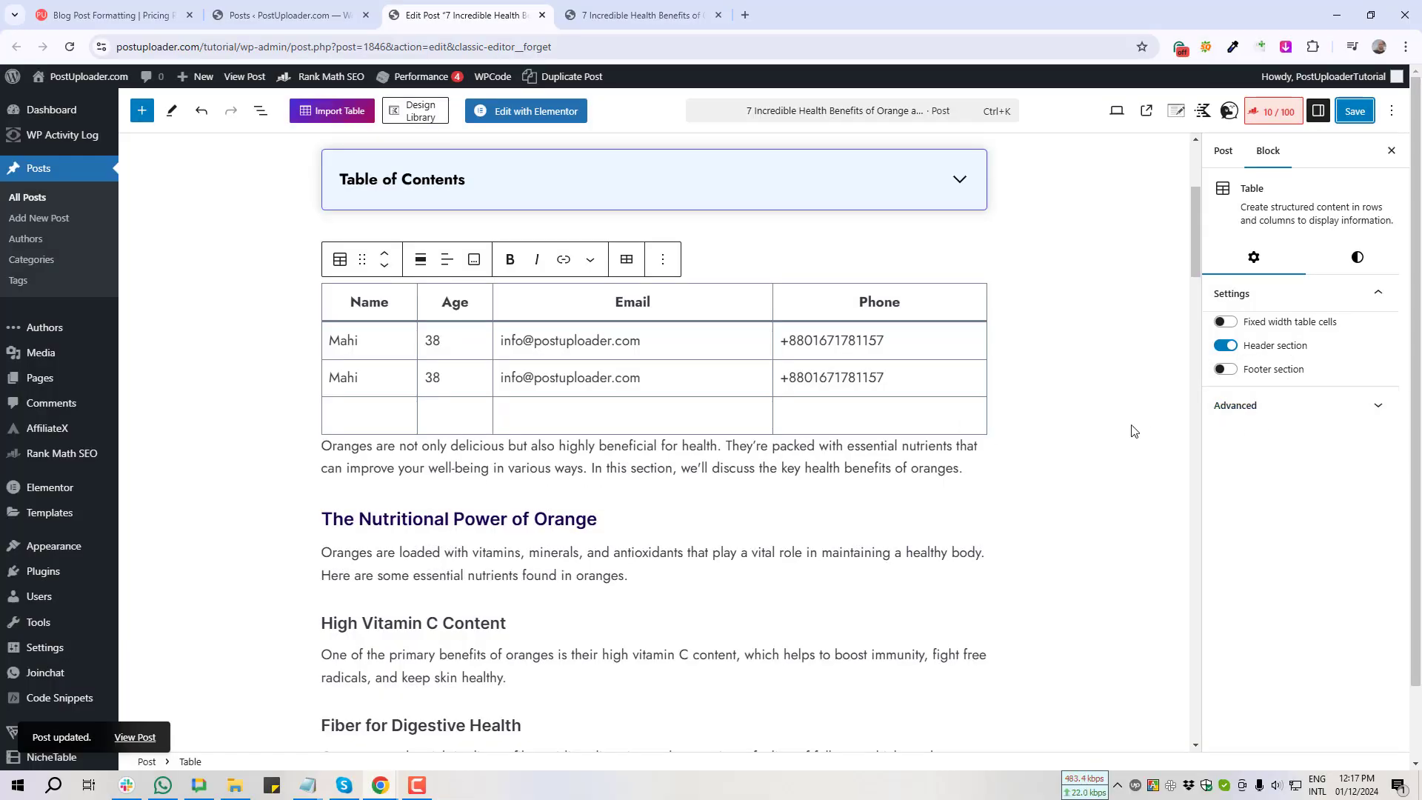
left_click(1225, 369)
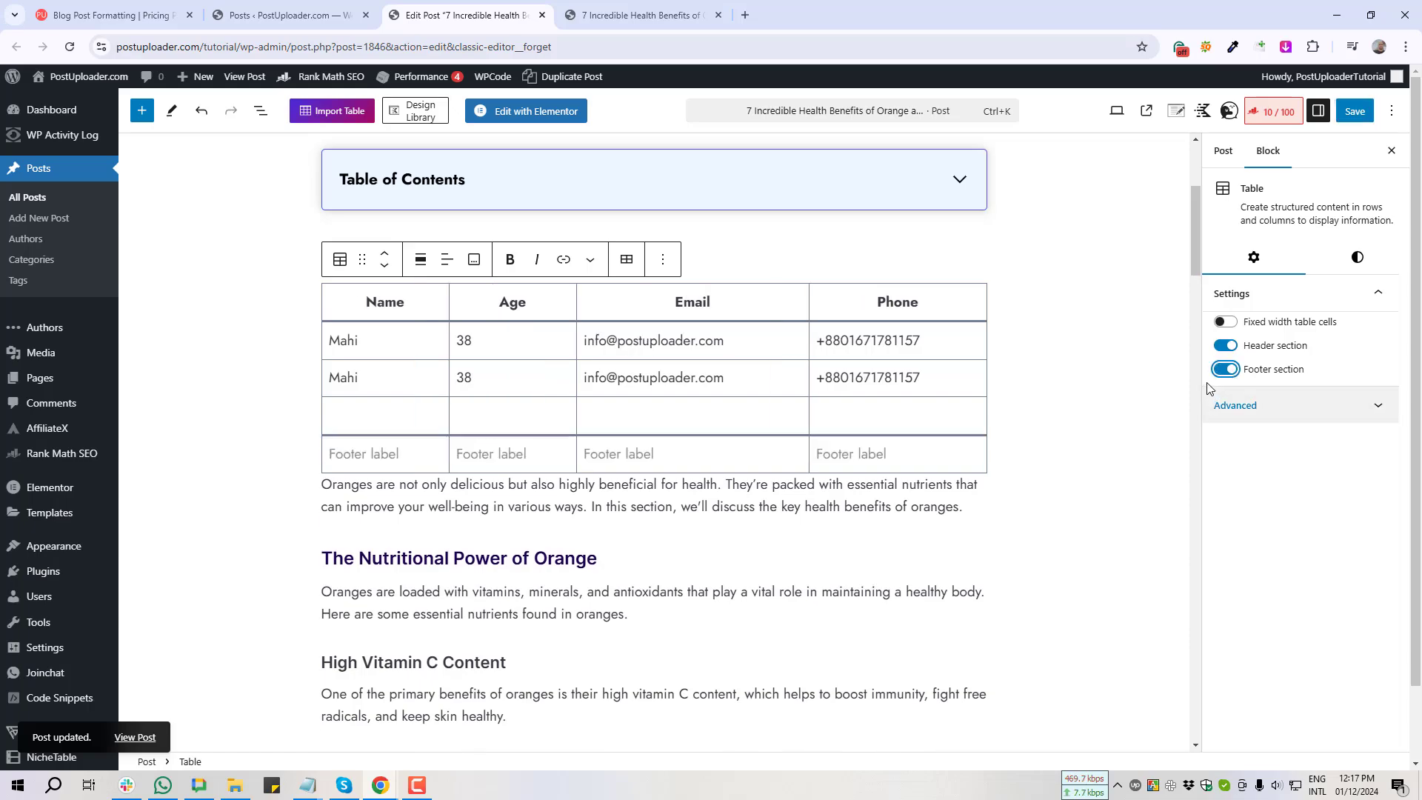
left_click(1219, 372)
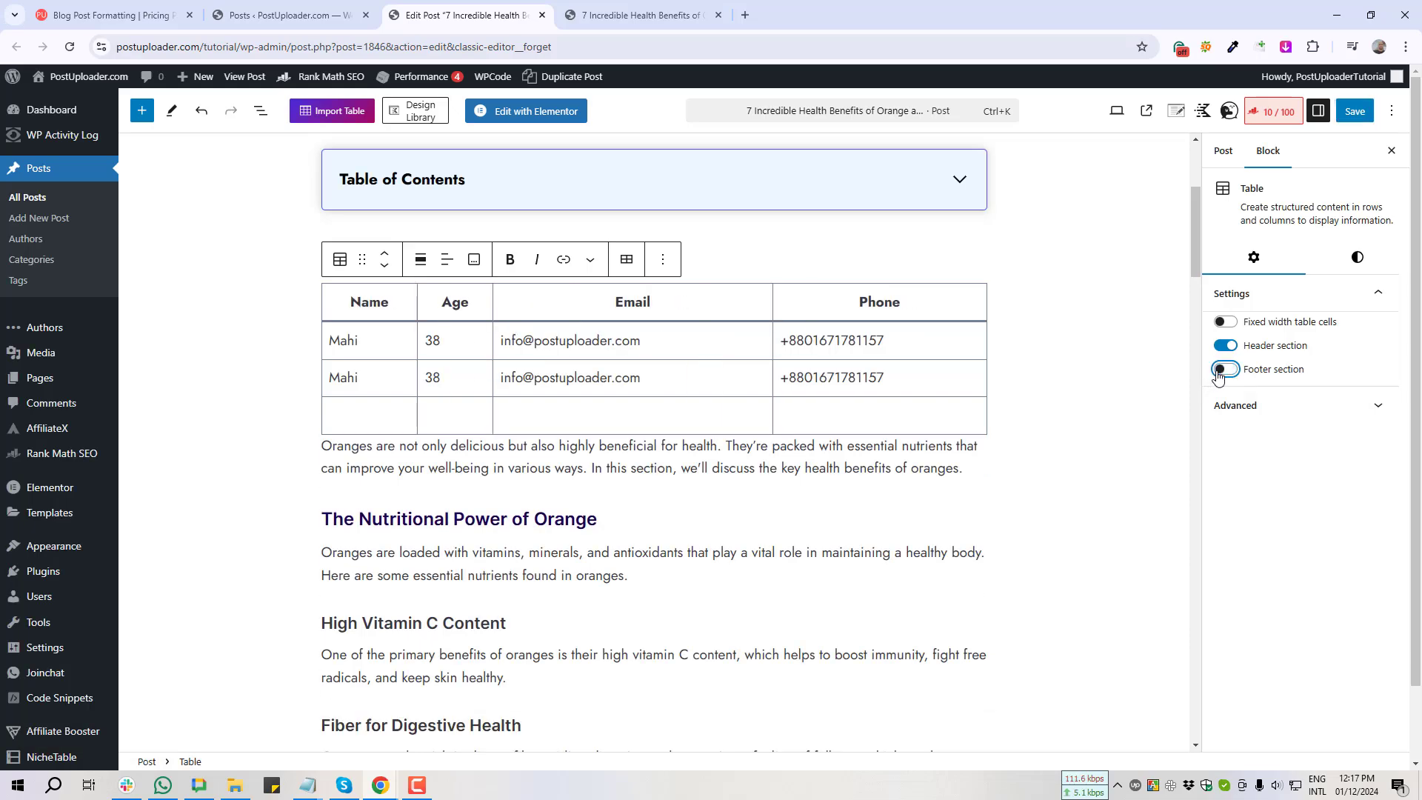
left_click(670, 350)
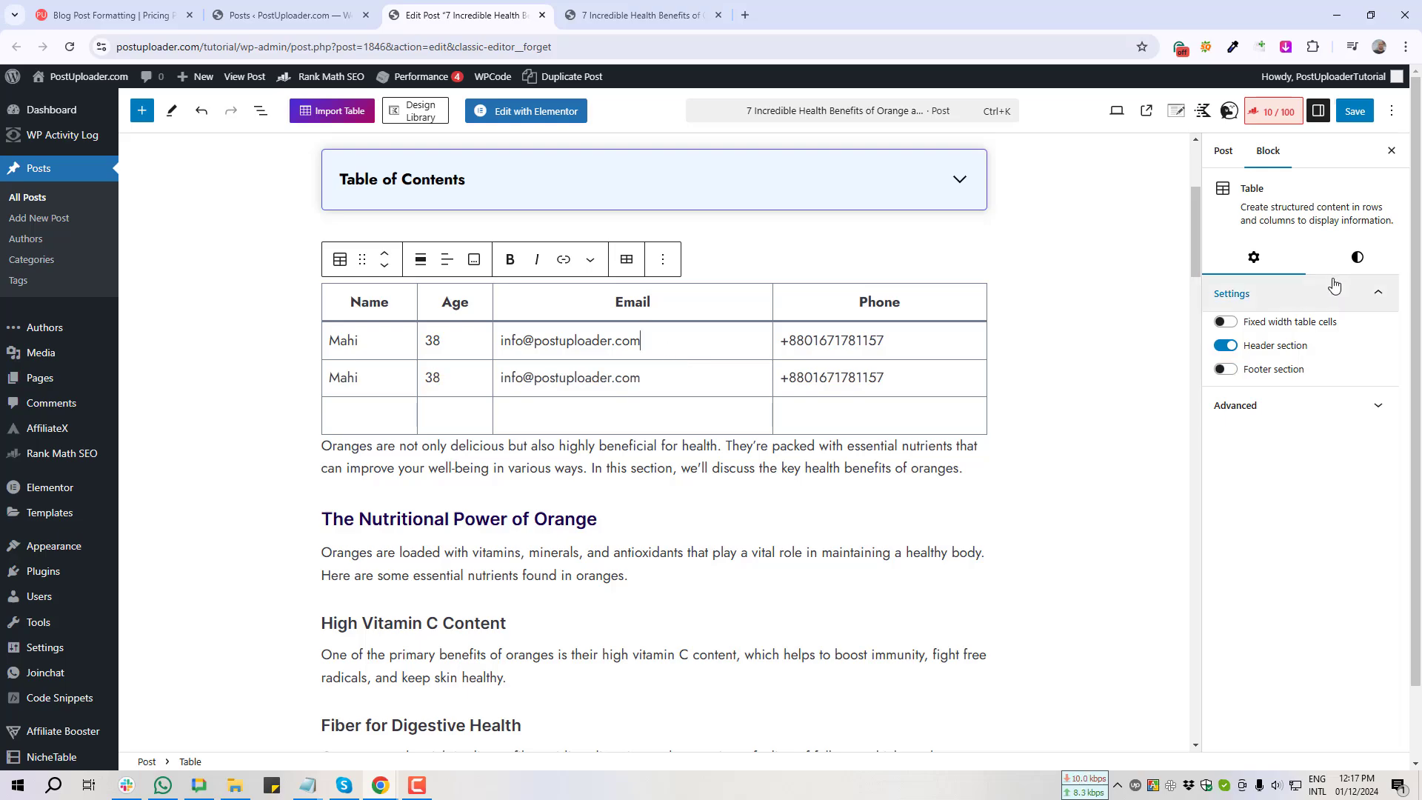
Step: Open the Table block's style options, showing the Default style, and save the post
key("Print")
left_click_drag(1327, 232, 1406, 288)
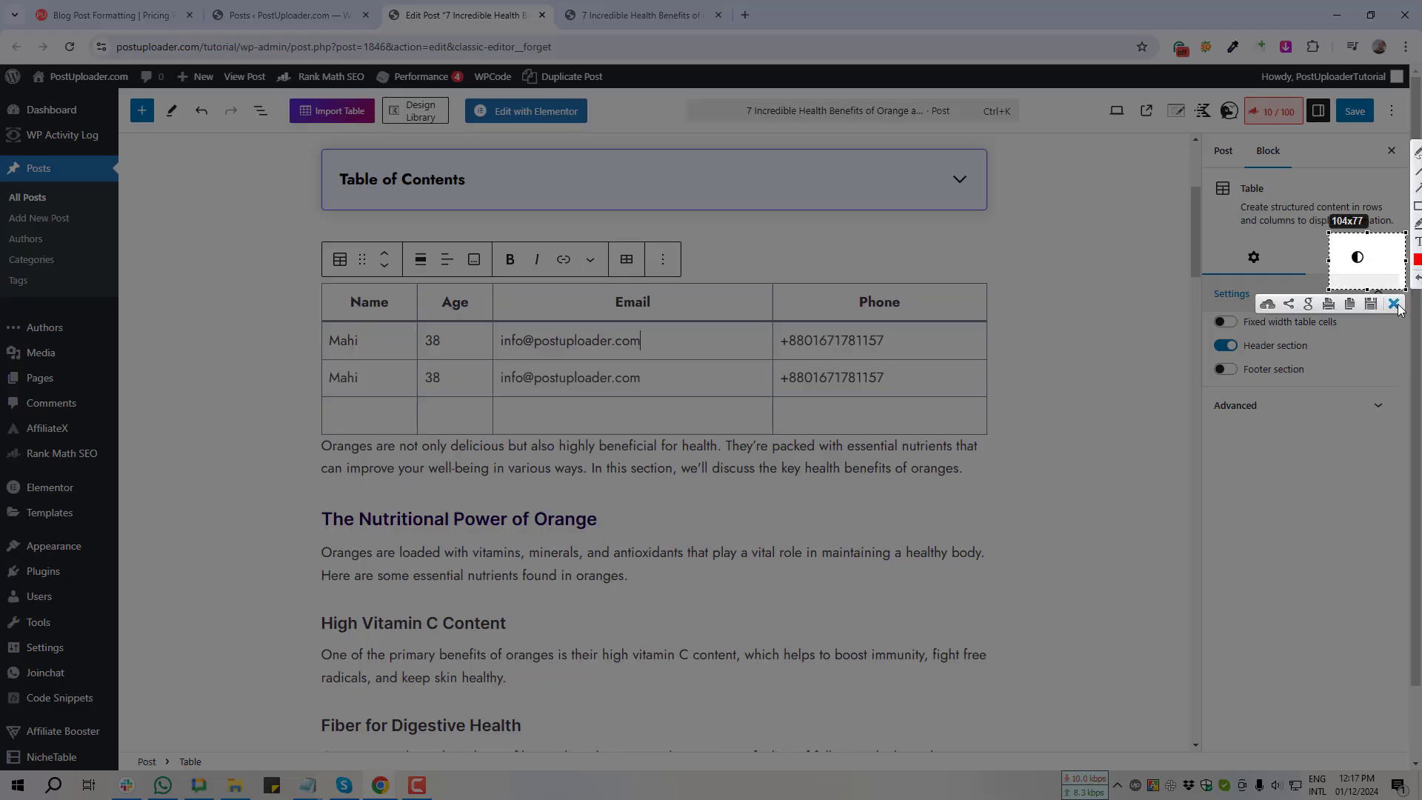
left_click(1394, 305)
left_click(1359, 258)
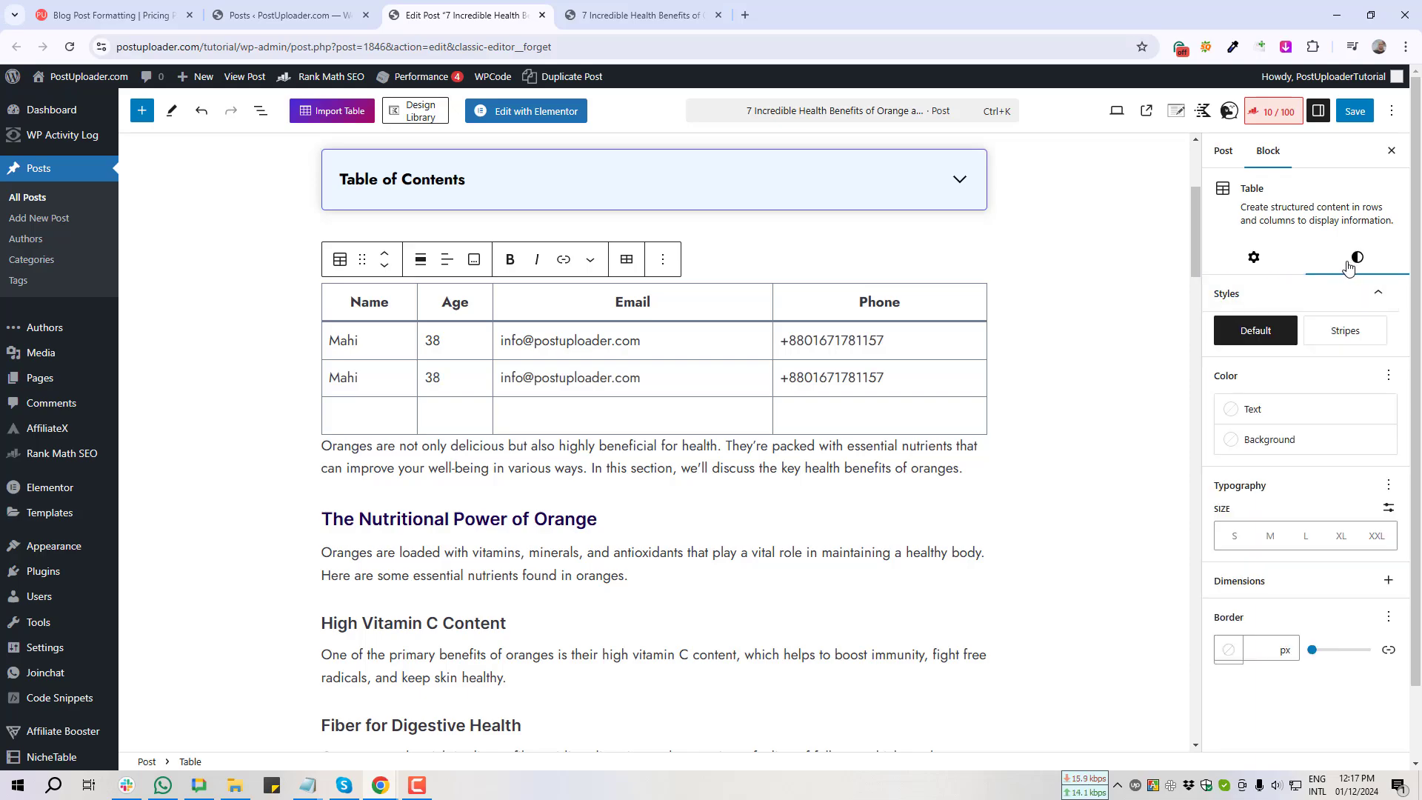
key("Print")
left_click_drag(1201, 291, 1310, 363)
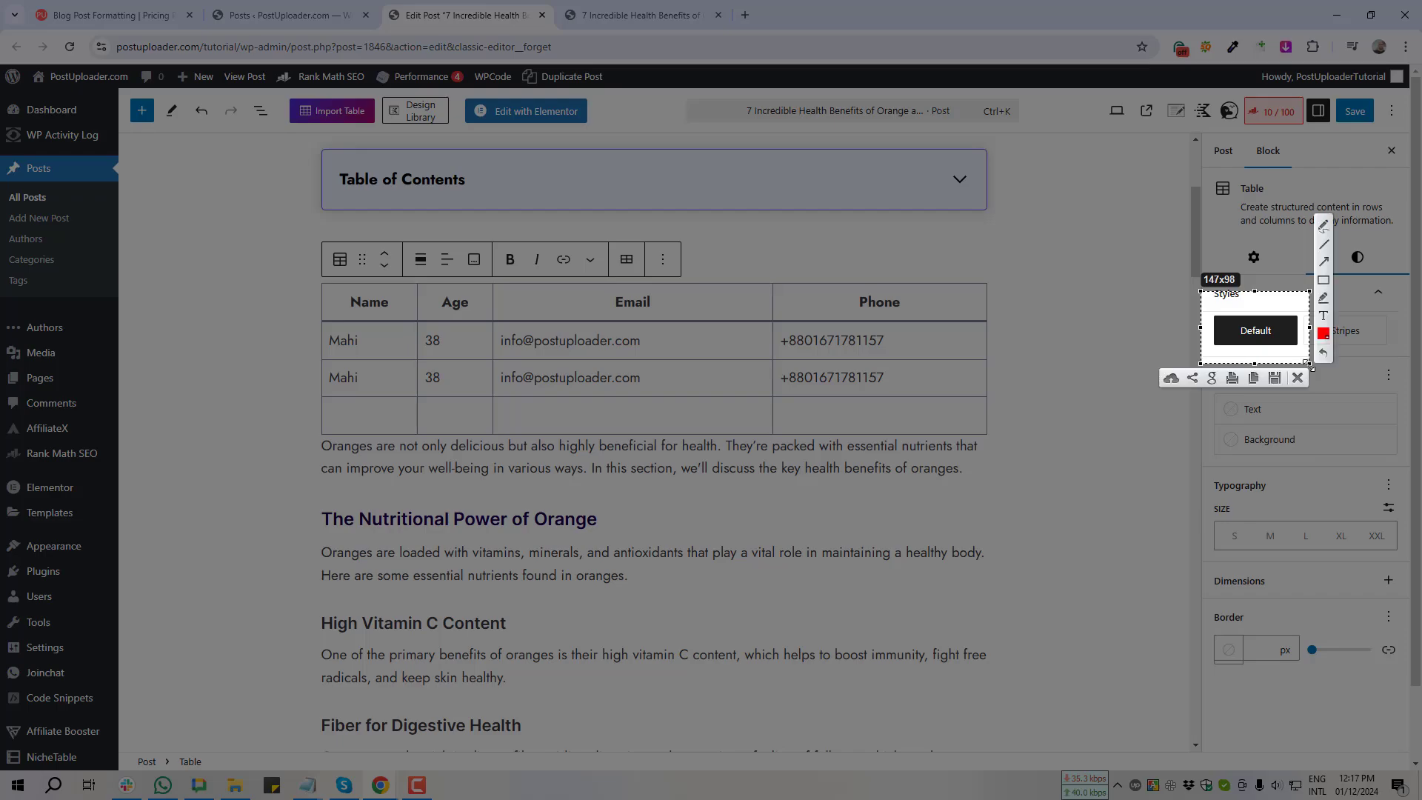
left_click(1298, 377)
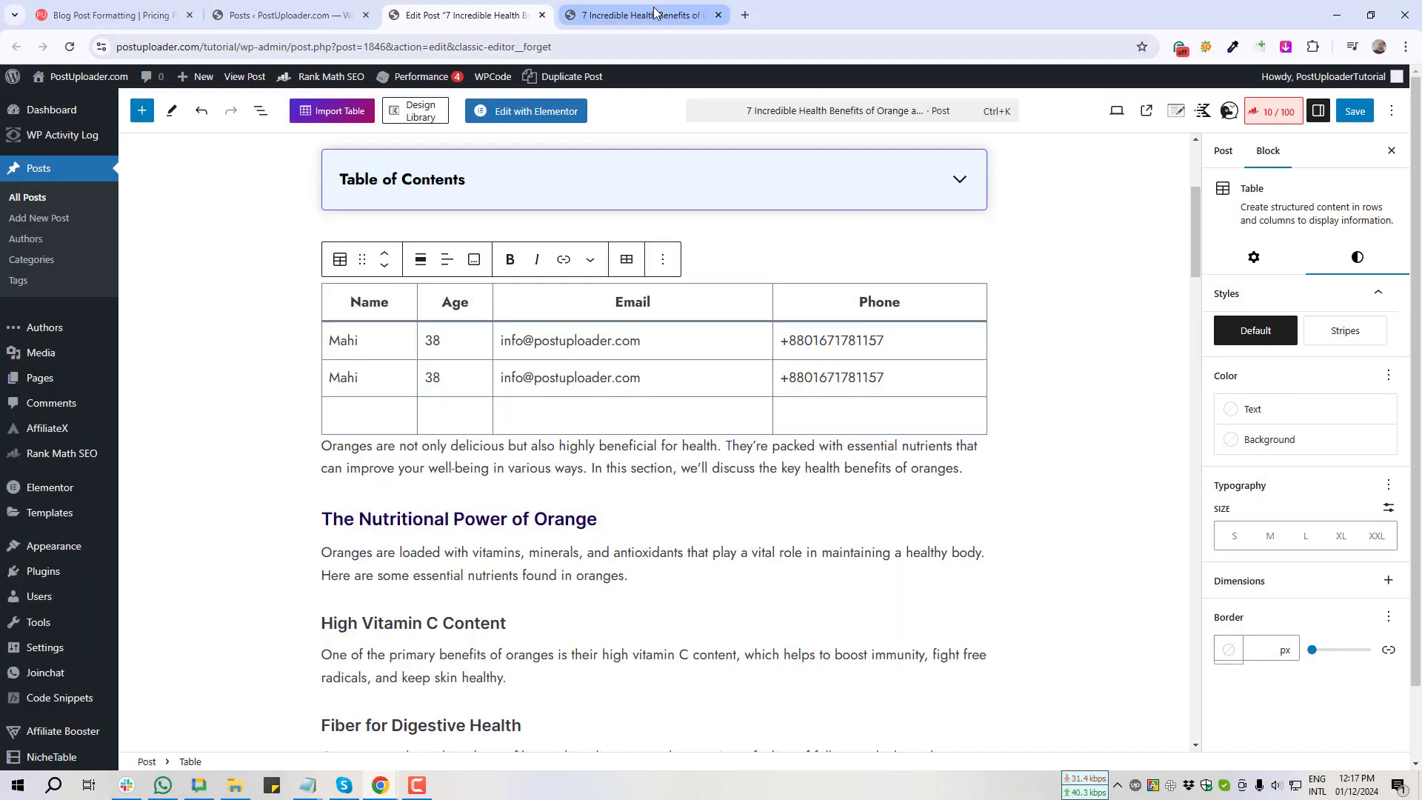
left_click(1355, 110)
left_click(671, 17)
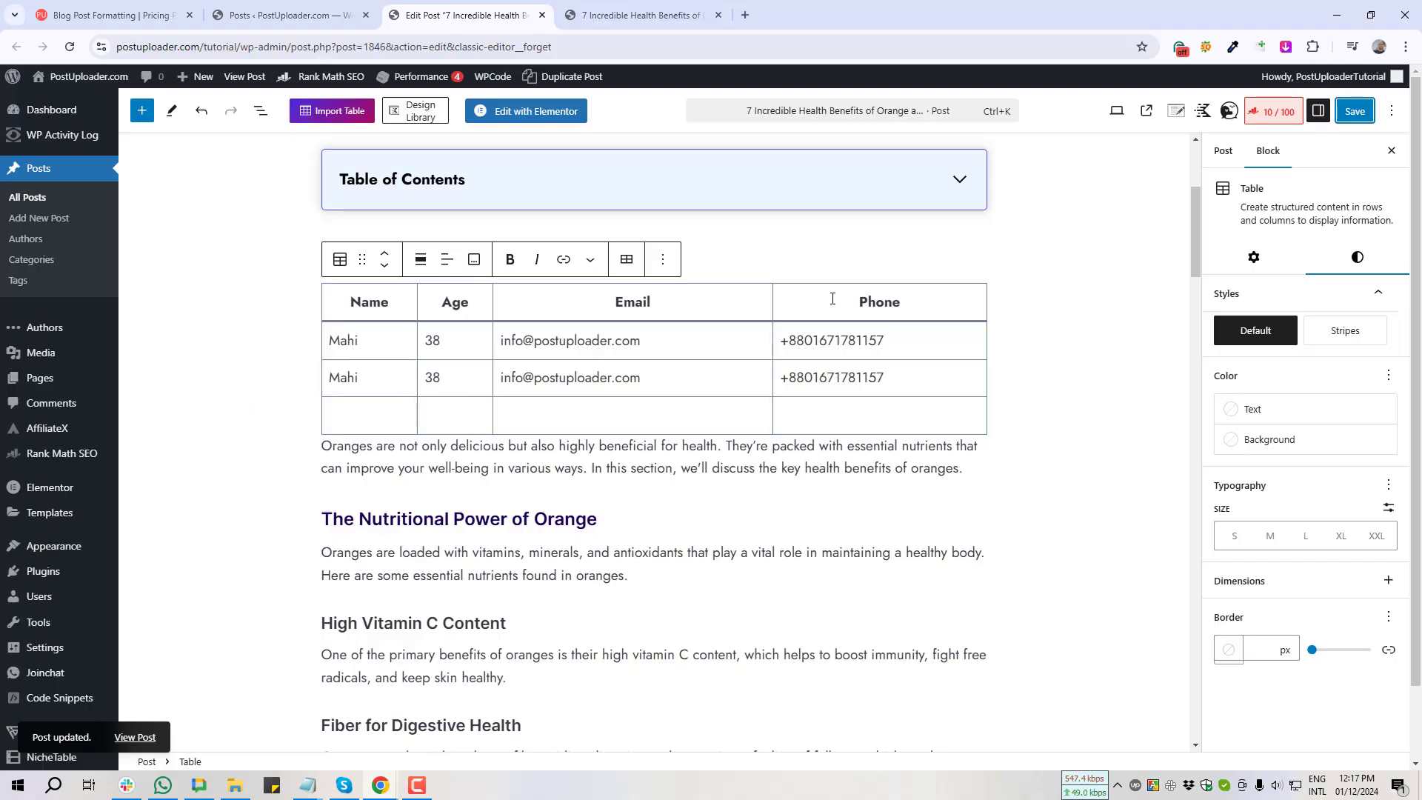
Step: Apply the Stripes table style, save and view it live, then revert to Default
left_click(1347, 335)
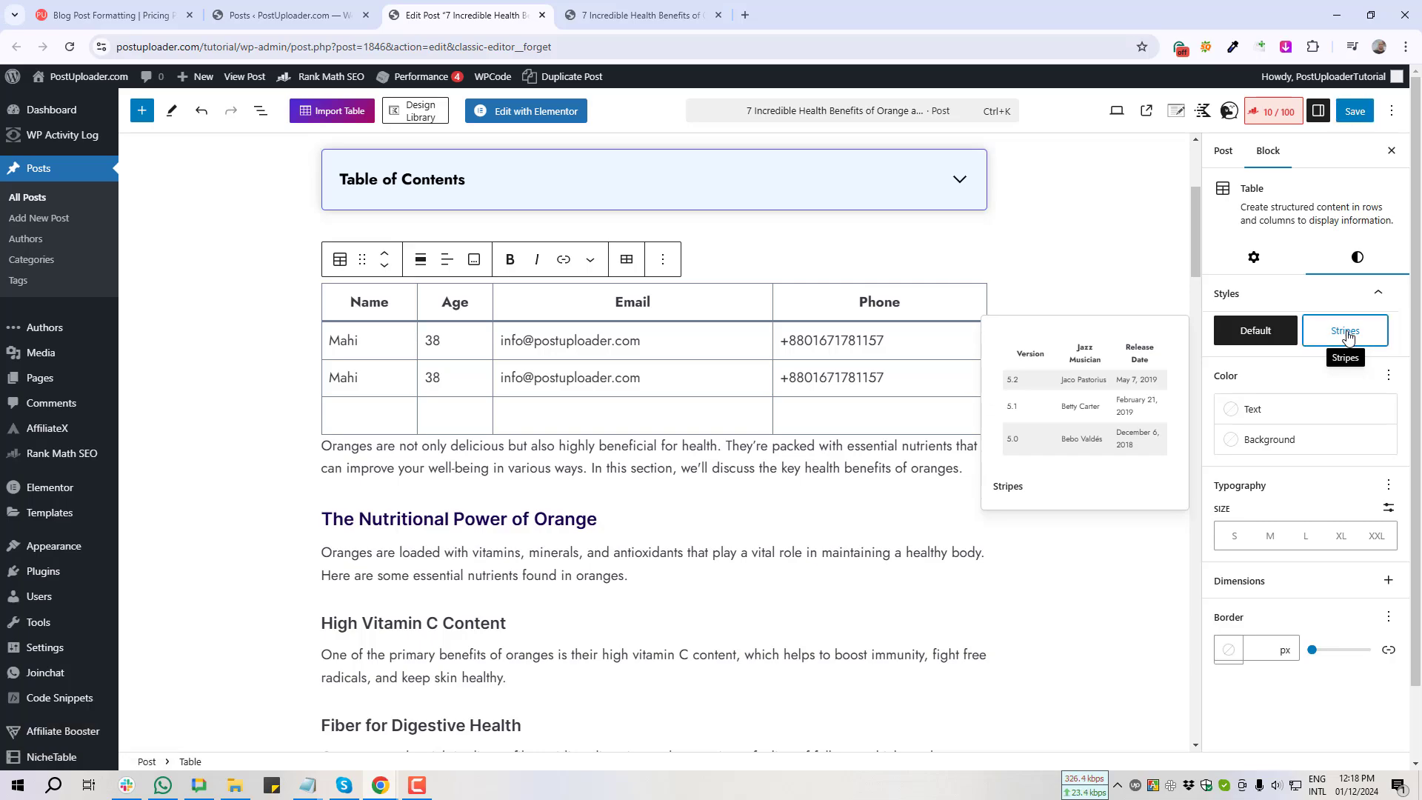
left_click(1354, 112)
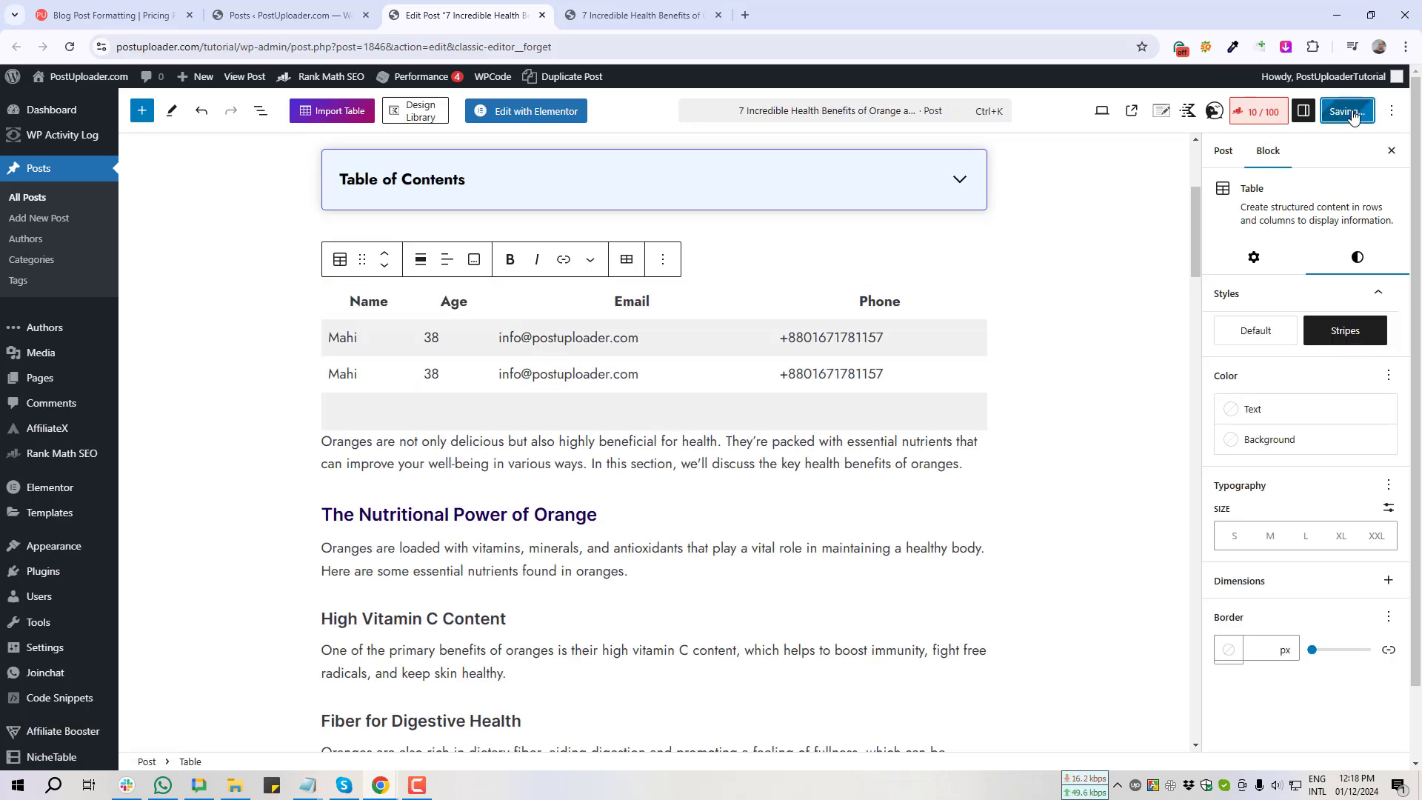
left_click(639, 13)
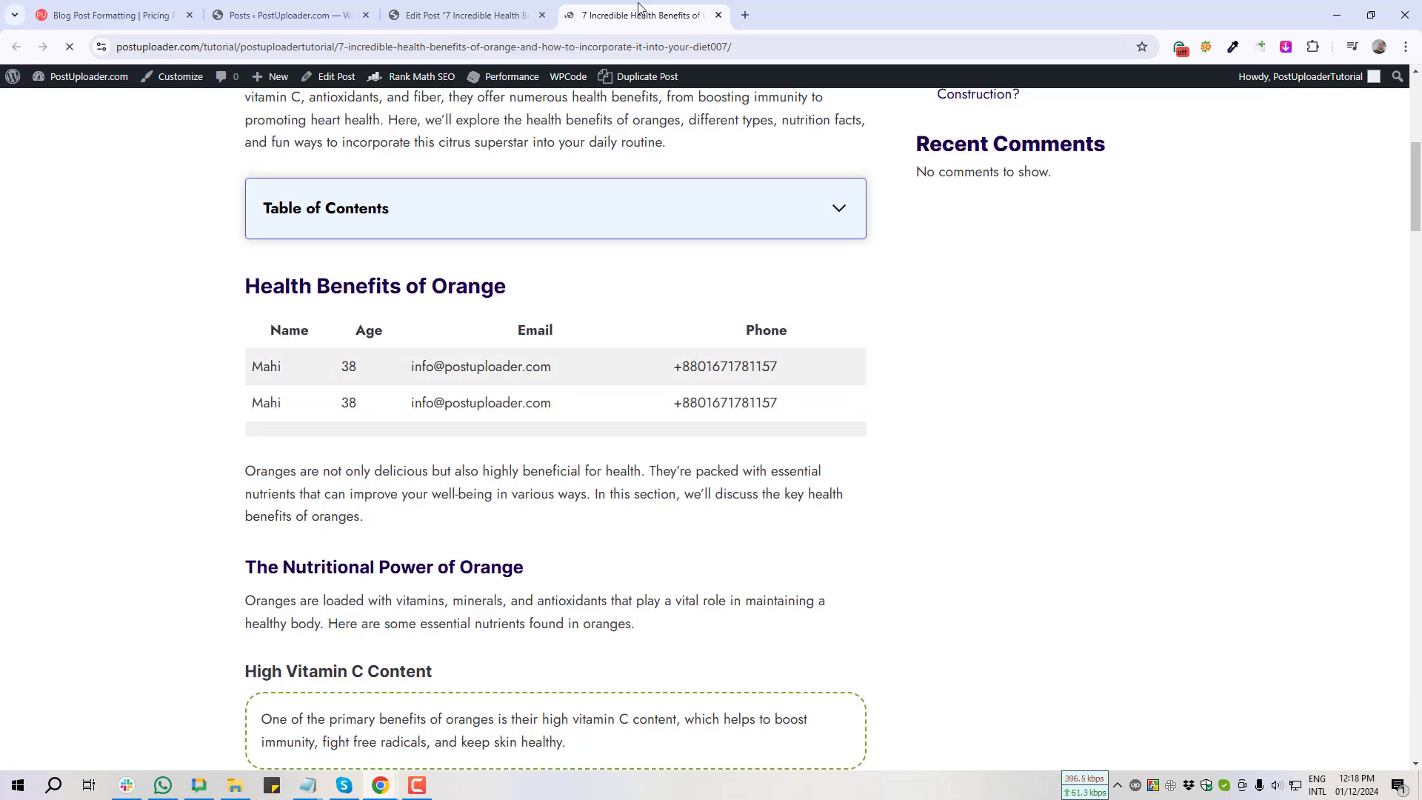
key("Print")
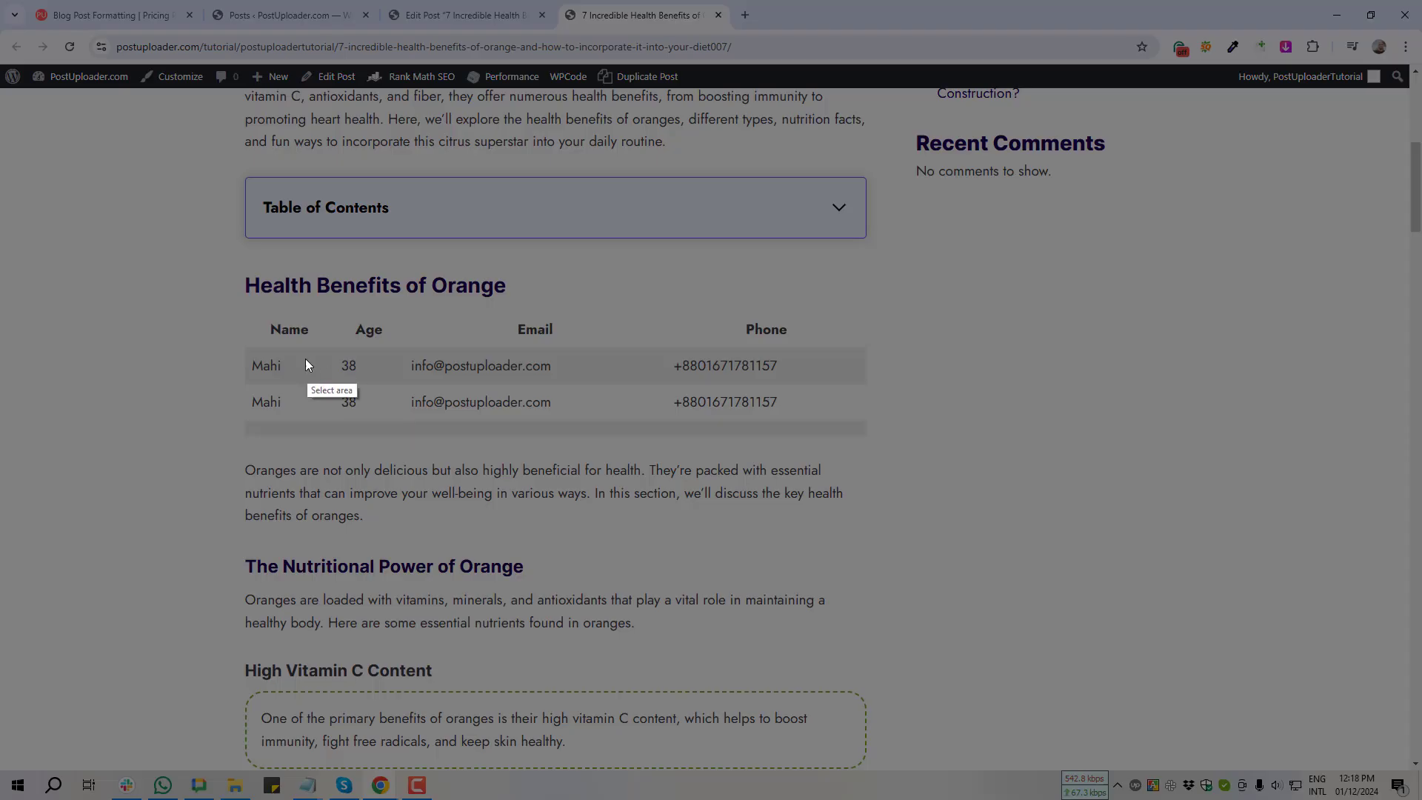
left_click_drag(227, 297, 975, 469)
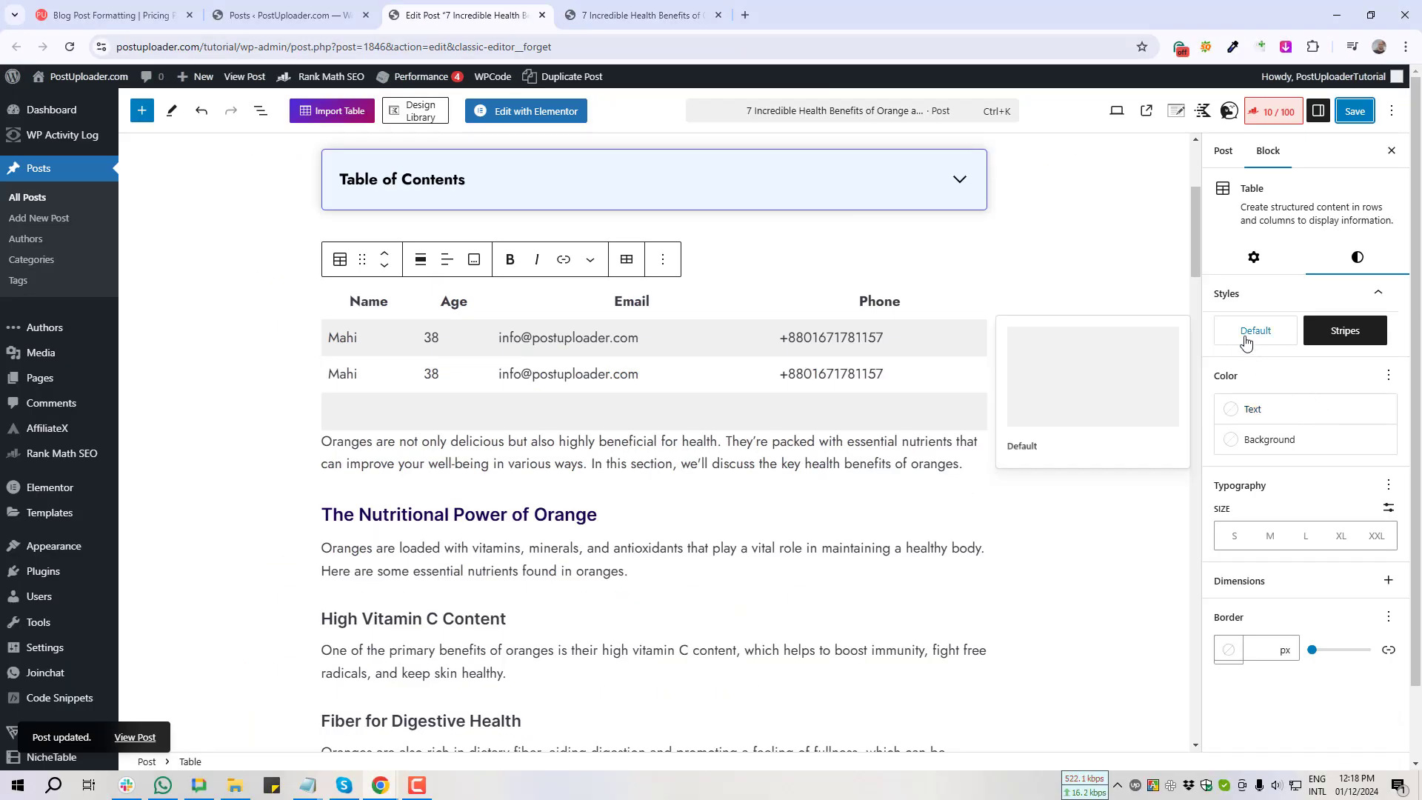
left_click(1246, 341)
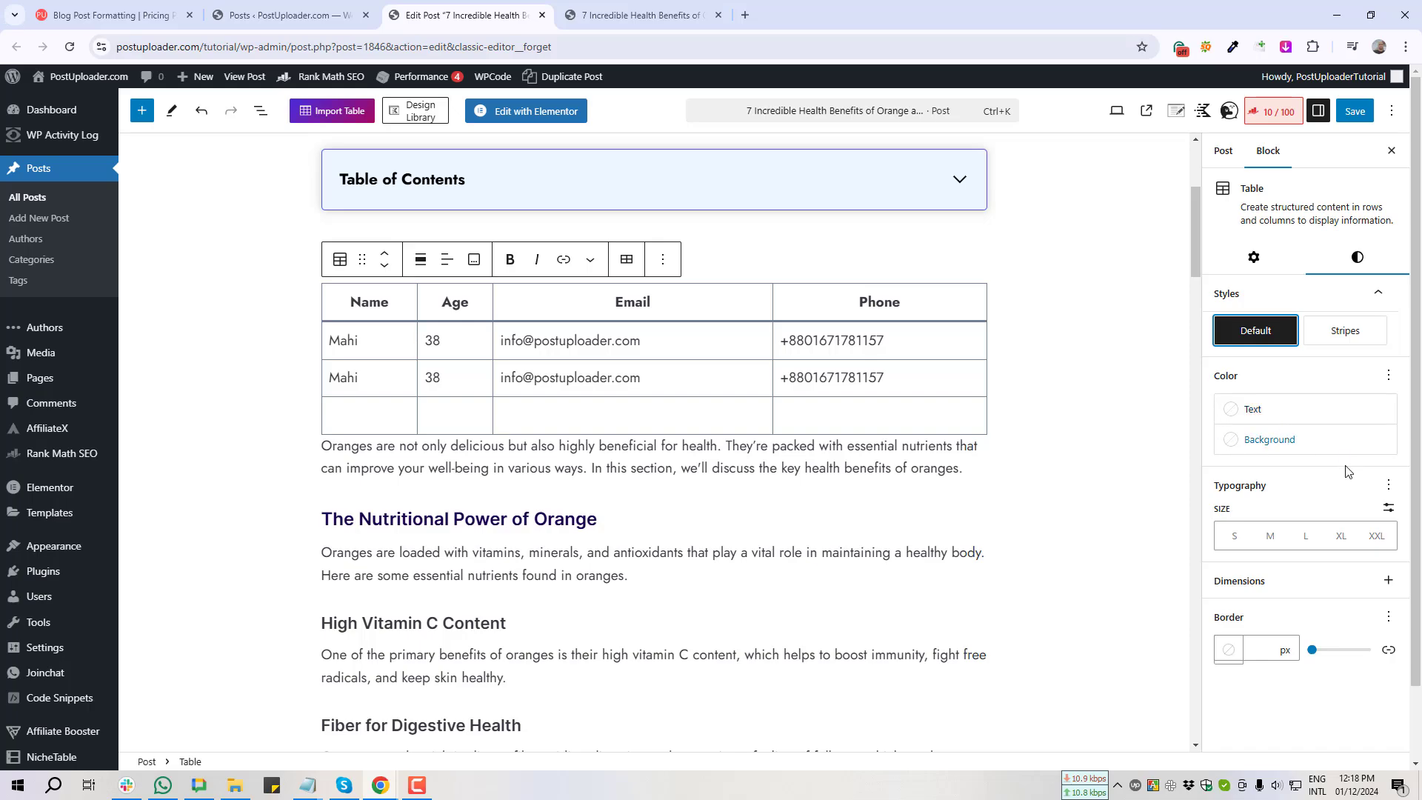
Step: Set the table's text colour to the theme palette's Accent blue swatch
left_click(1234, 415)
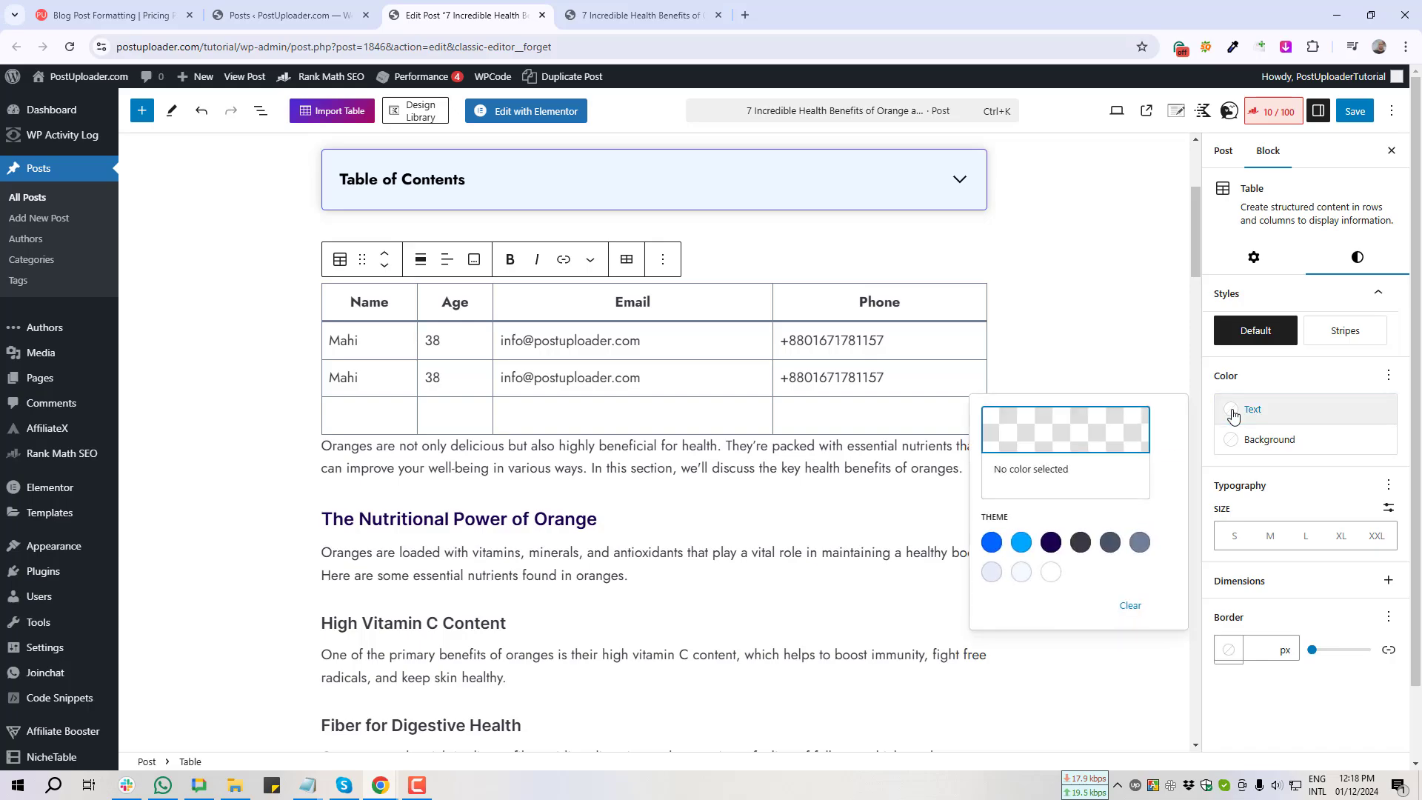
left_click(992, 544)
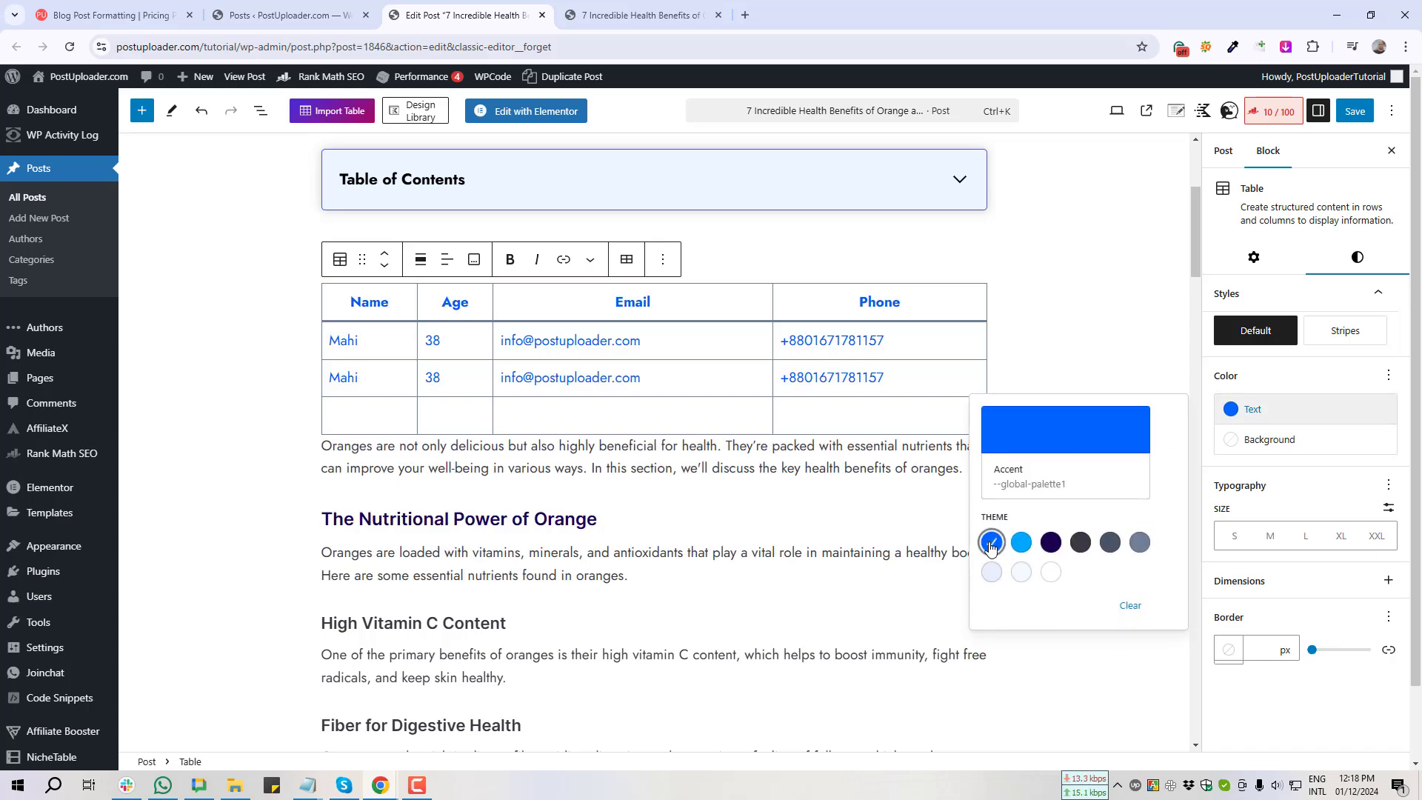
key("Print")
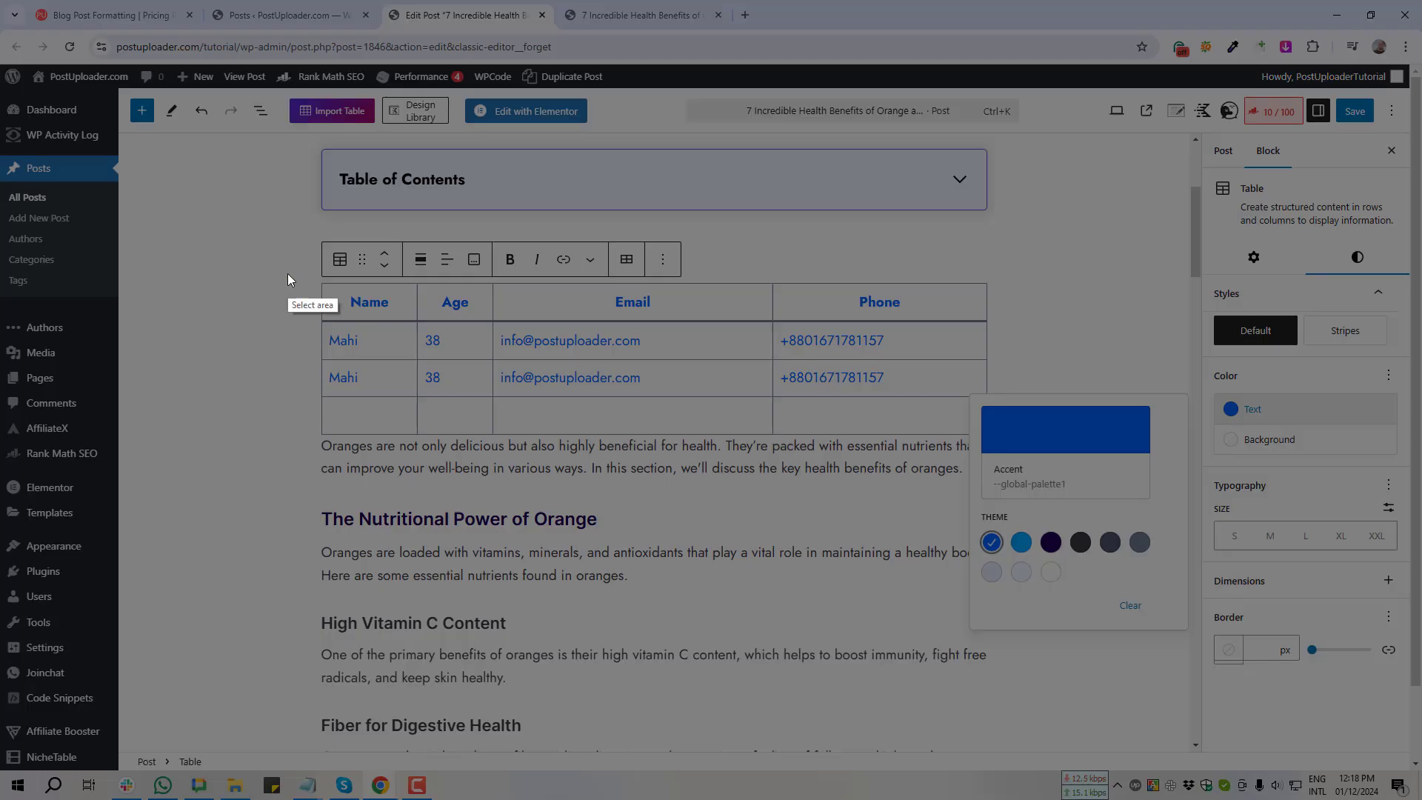
left_click_drag(288, 273, 984, 474)
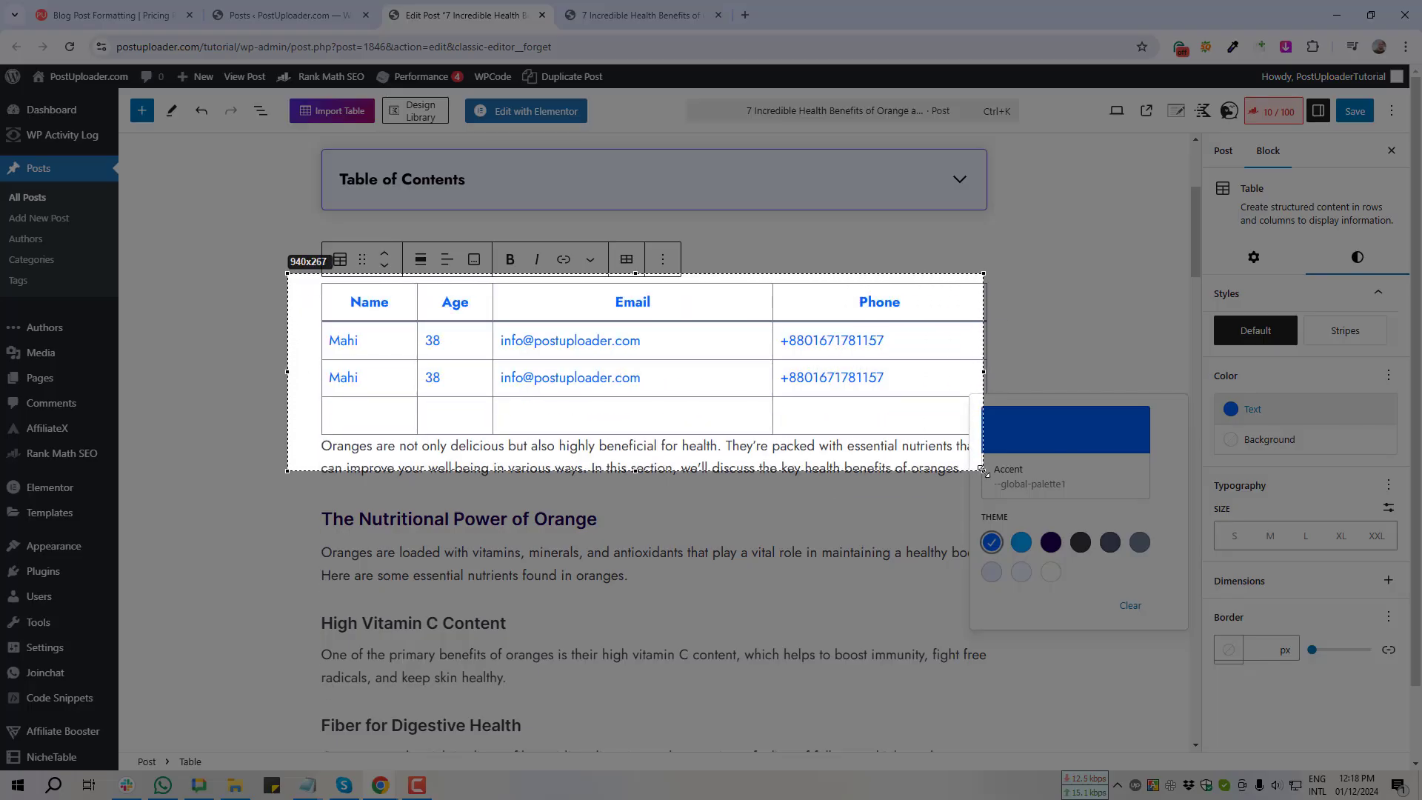
Step: Give the table a Lighter Background fill, save the post, and view it live
left_click(972, 489)
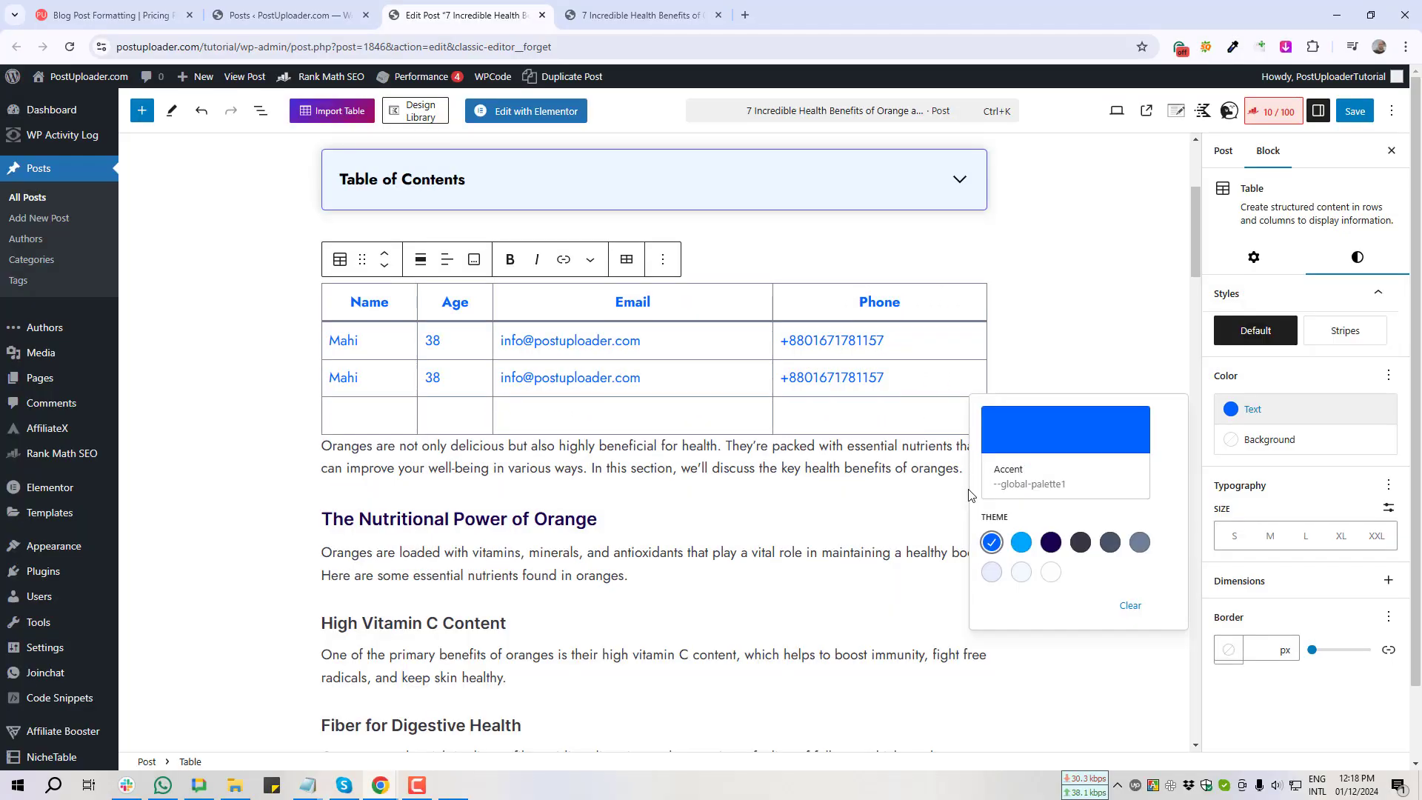
left_click(1270, 446)
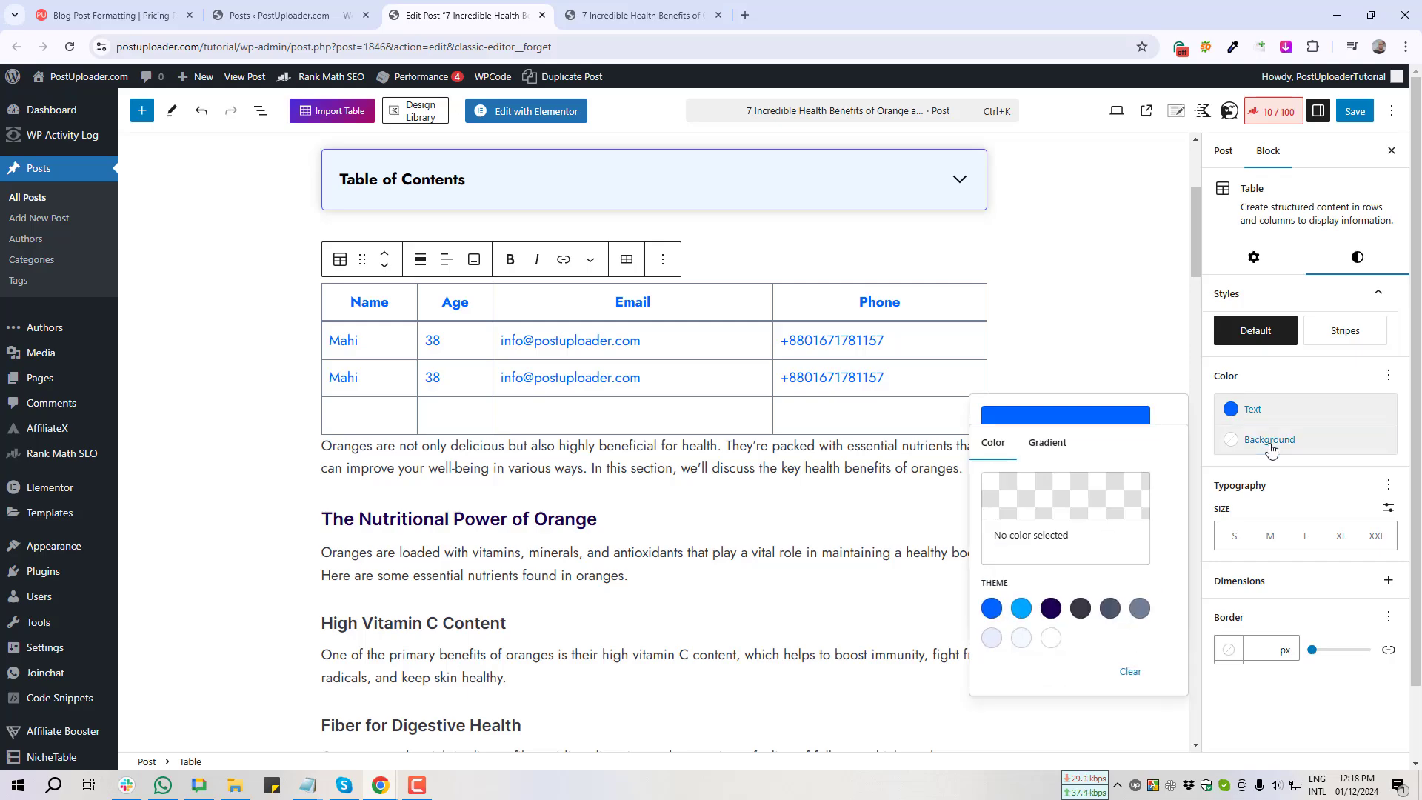
left_click(1022, 640)
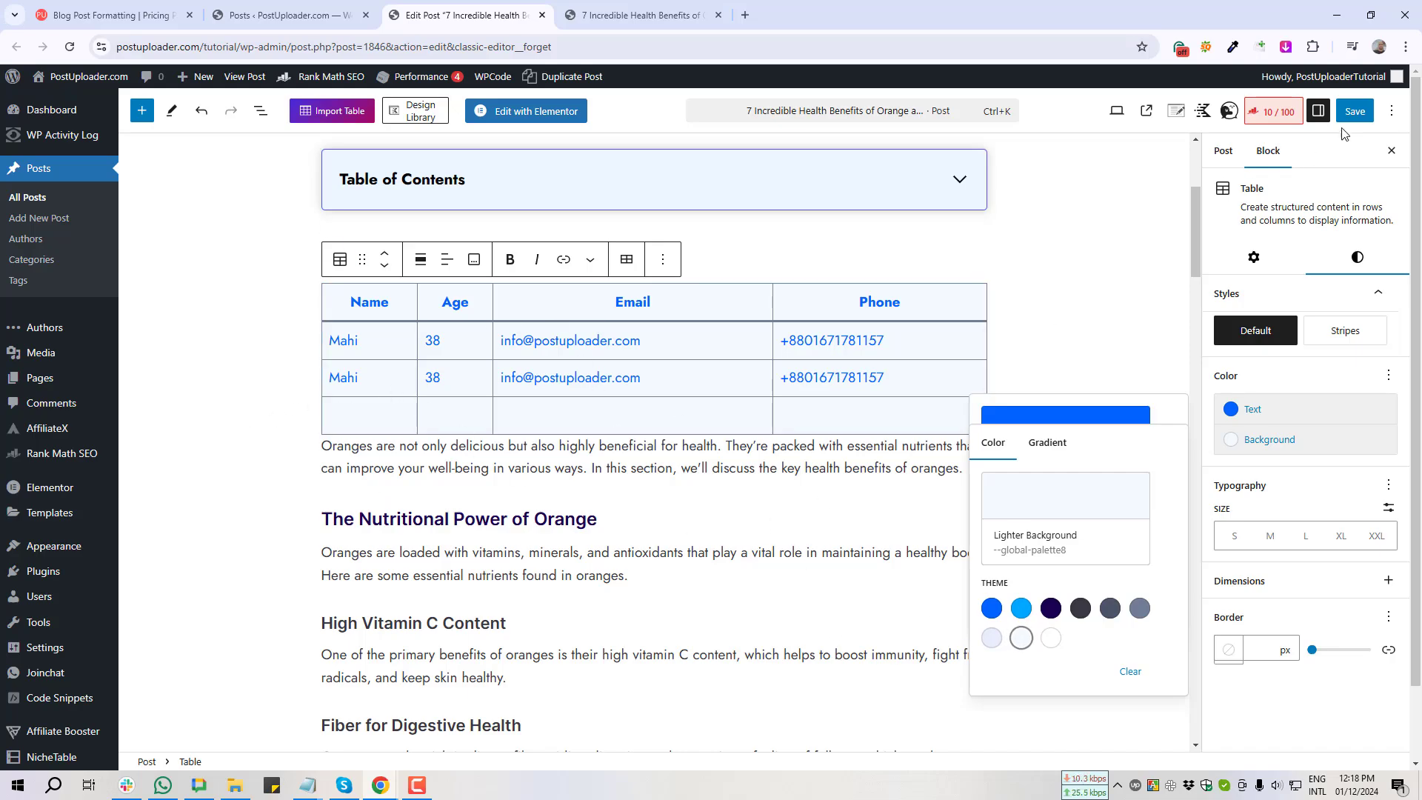
left_click(1353, 112)
left_click(596, 7)
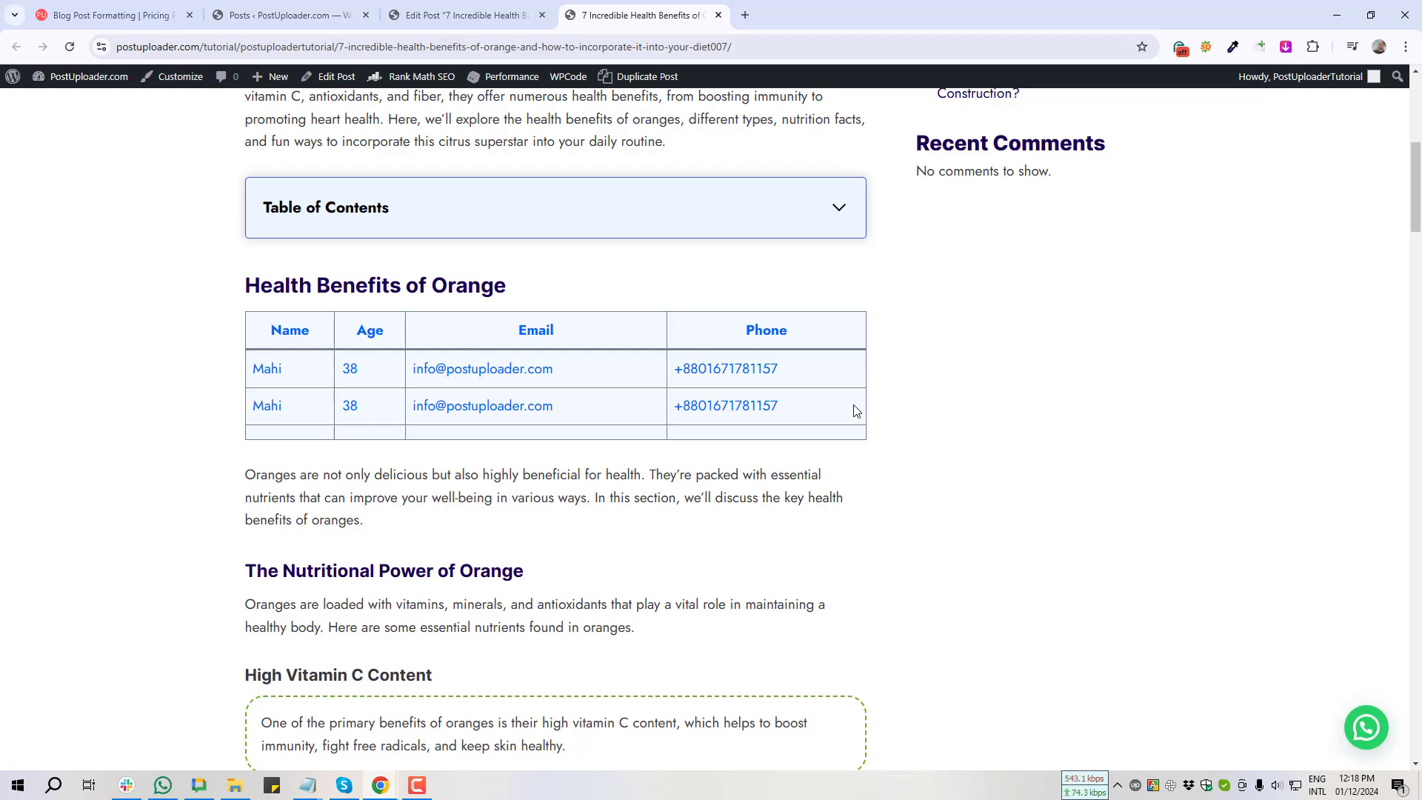
Step: Compare the Age column's 38 values between the editor and the live post, then return to editing
left_click(474, 15)
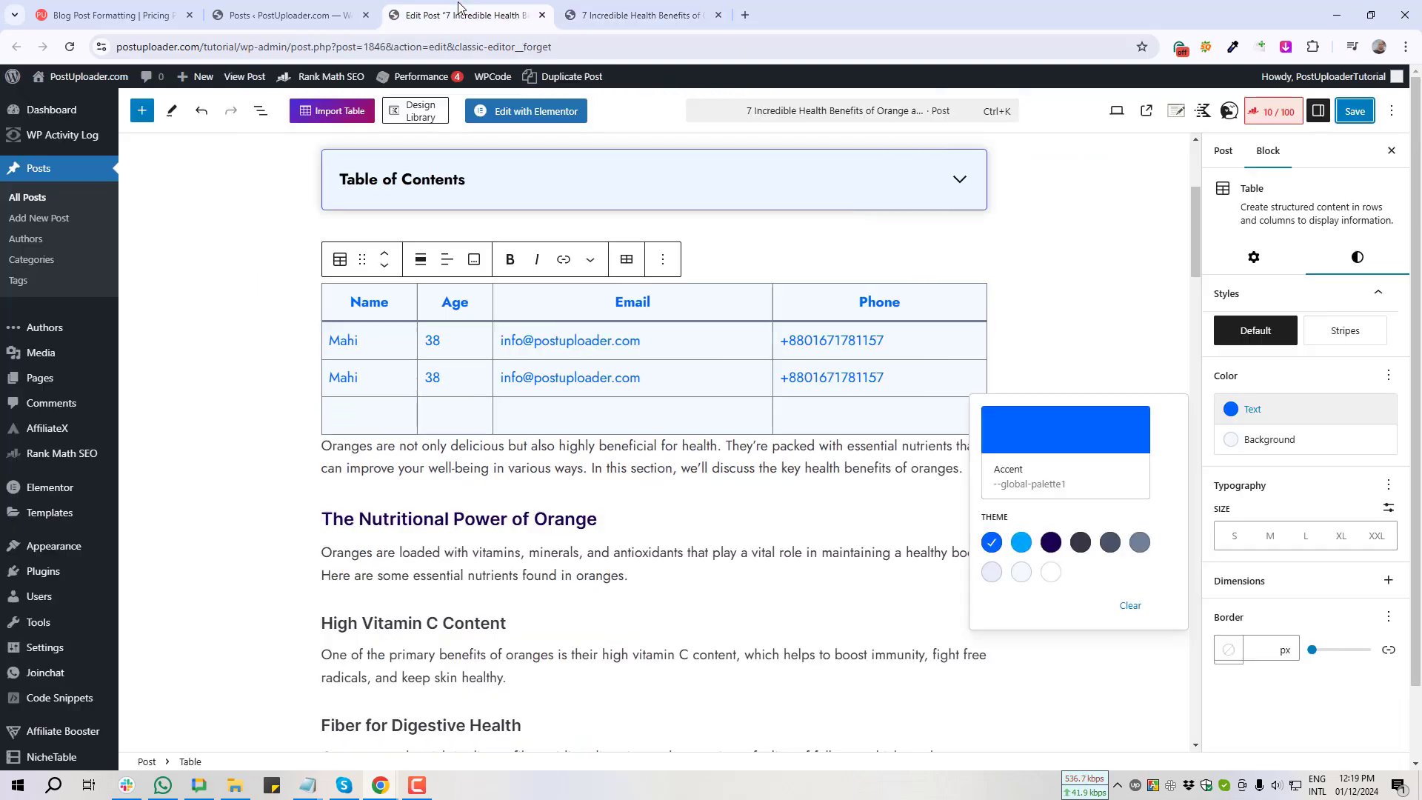
double_click(434, 340)
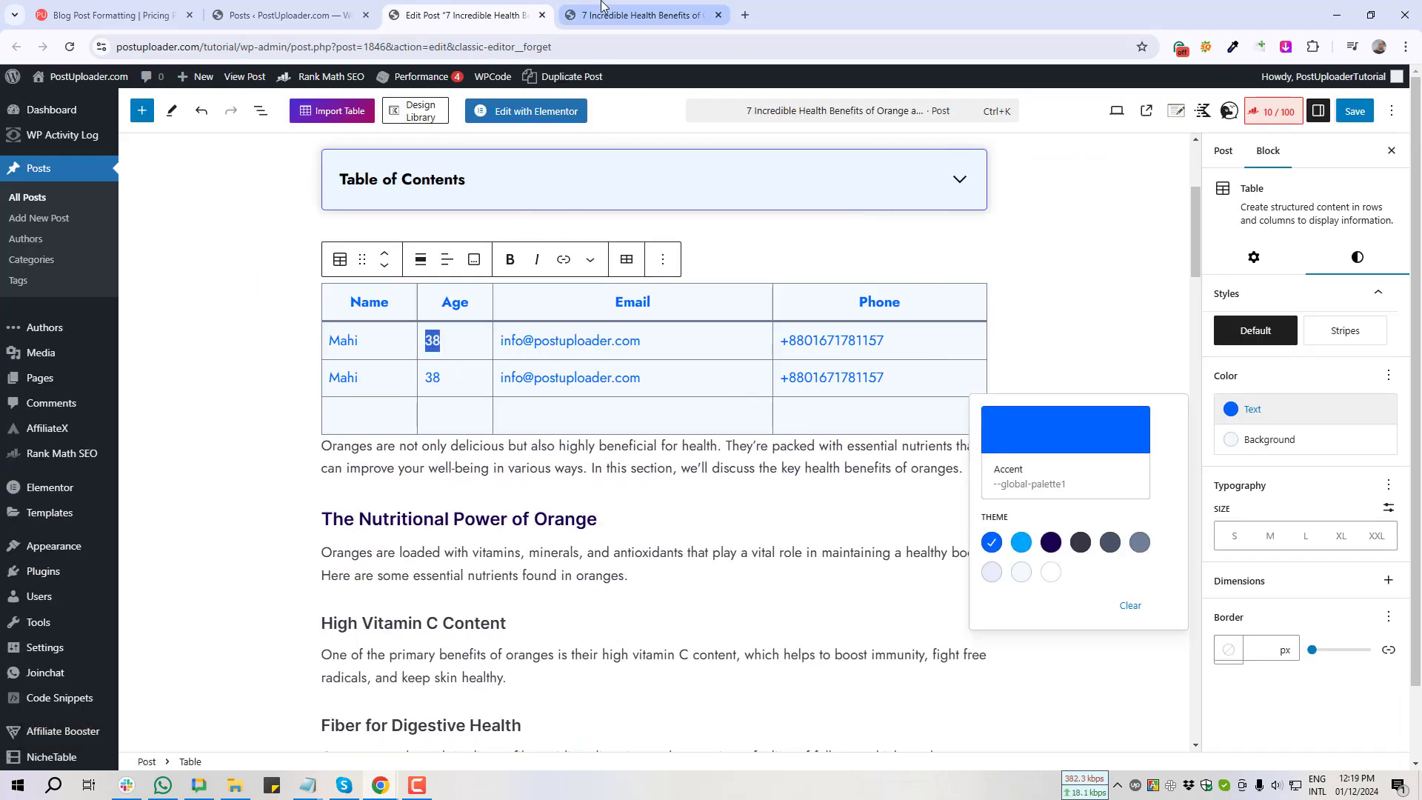
left_click(637, 14)
key("Print")
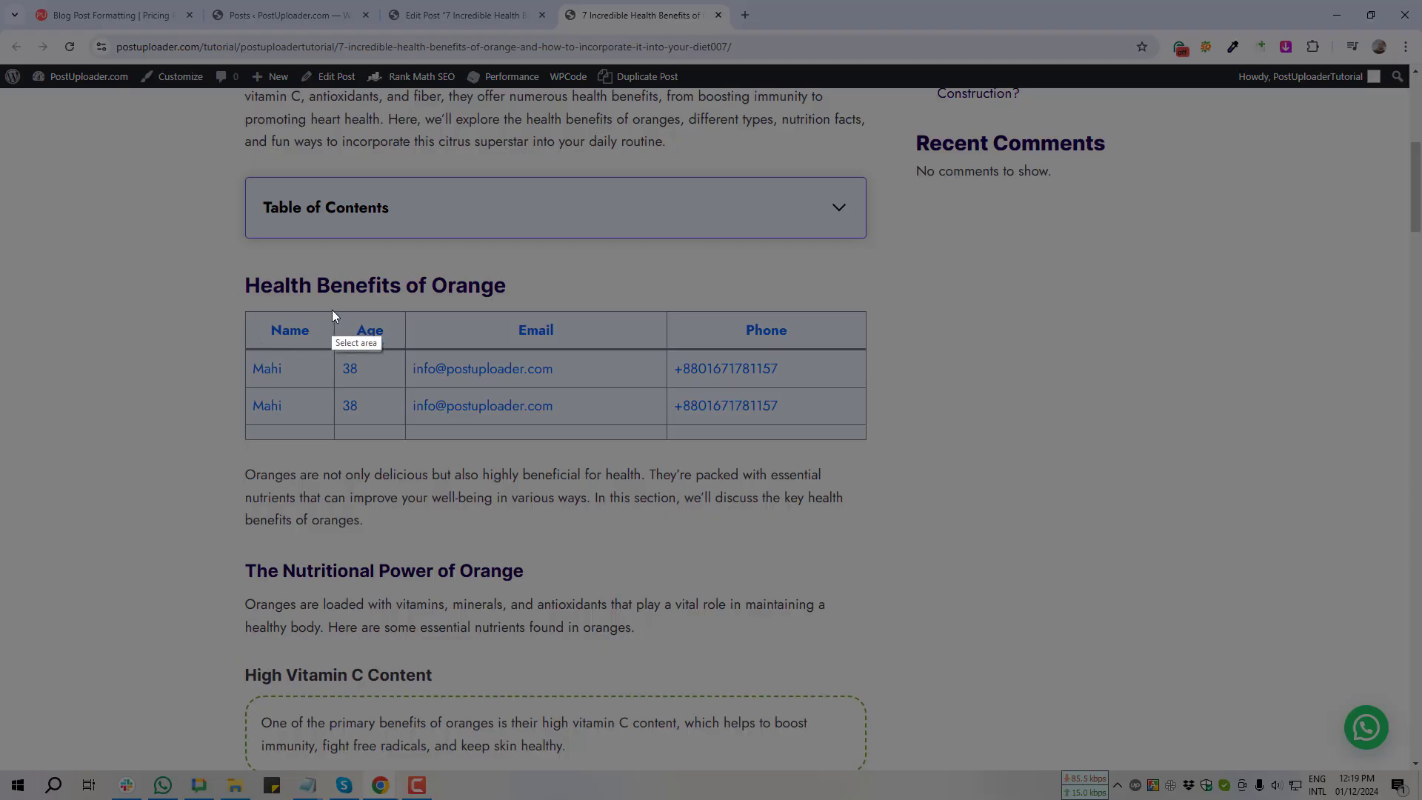
mouse_move(334, 306)
left_mouse_down()
mouse_move(387, 450)
mouse_move(414, 449)
left_mouse_up()
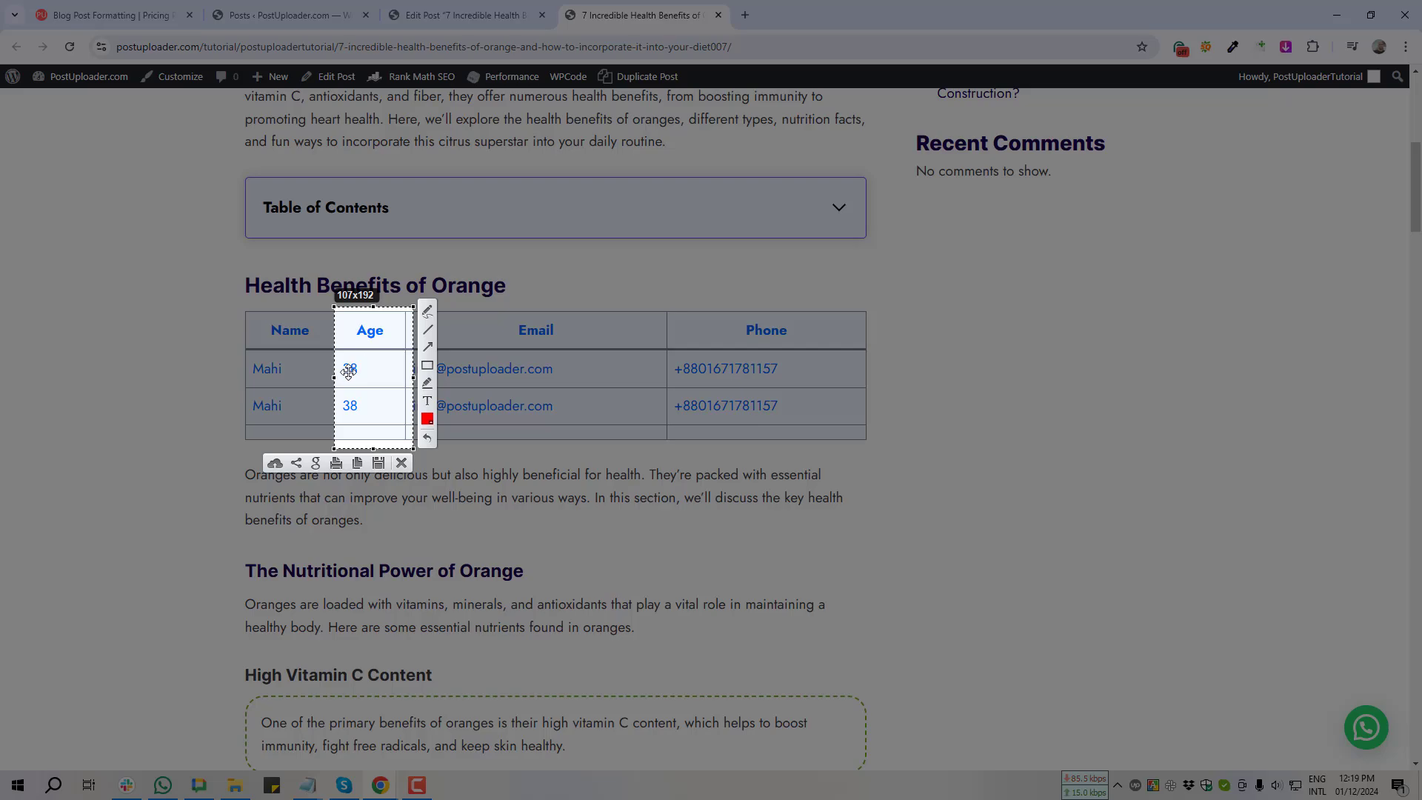
left_click(402, 462)
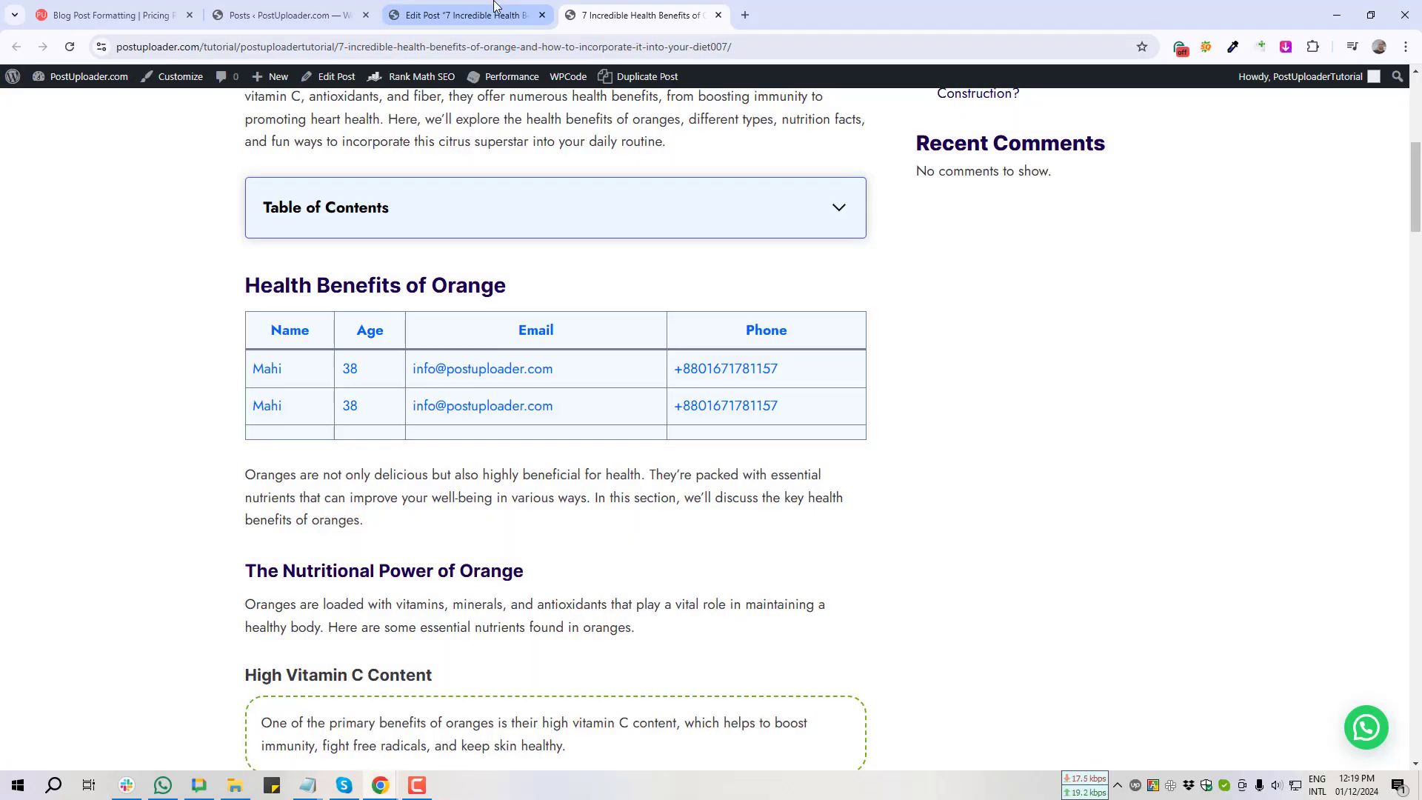
left_click(463, 15)
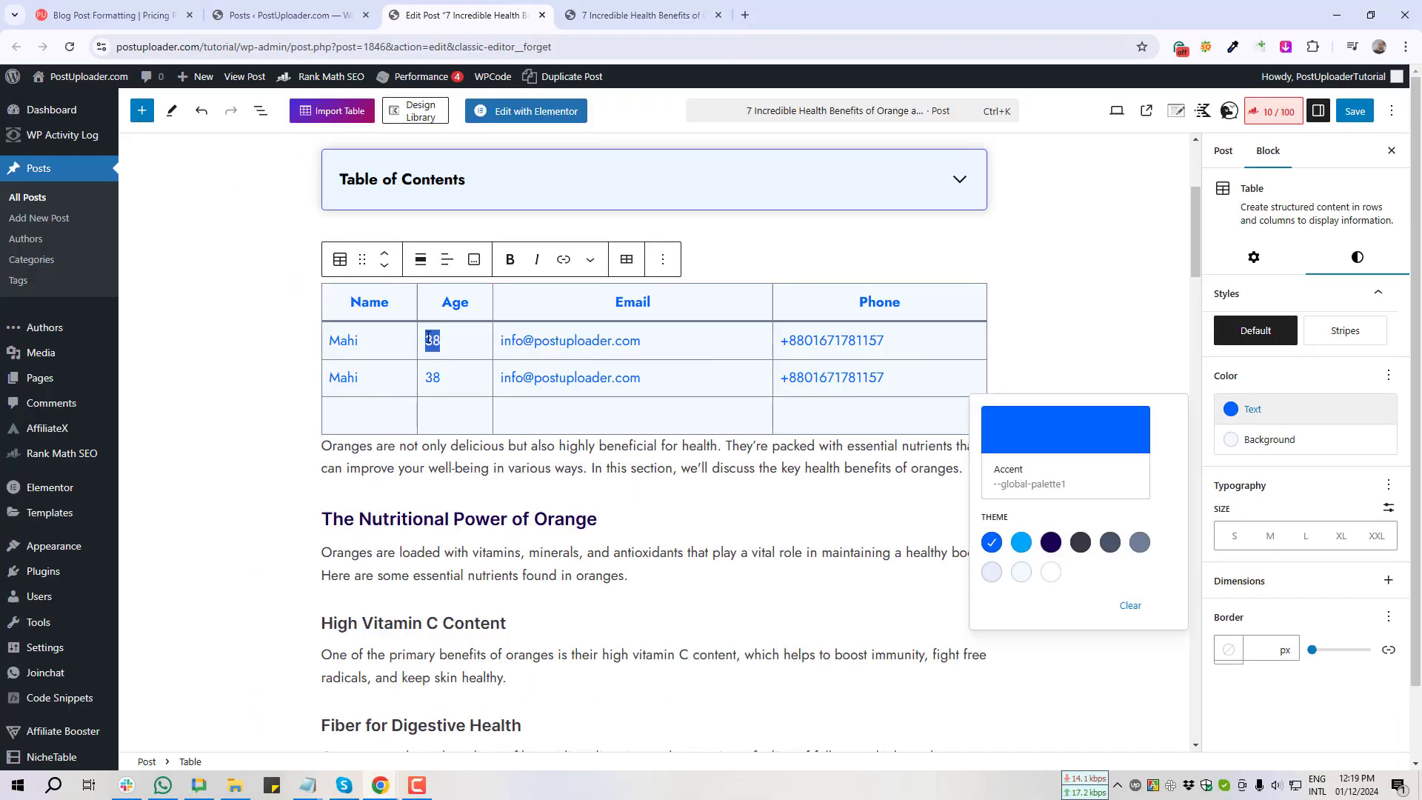
Step: Centre-align the table's Age column so both 38 values sit under the header
key("Print")
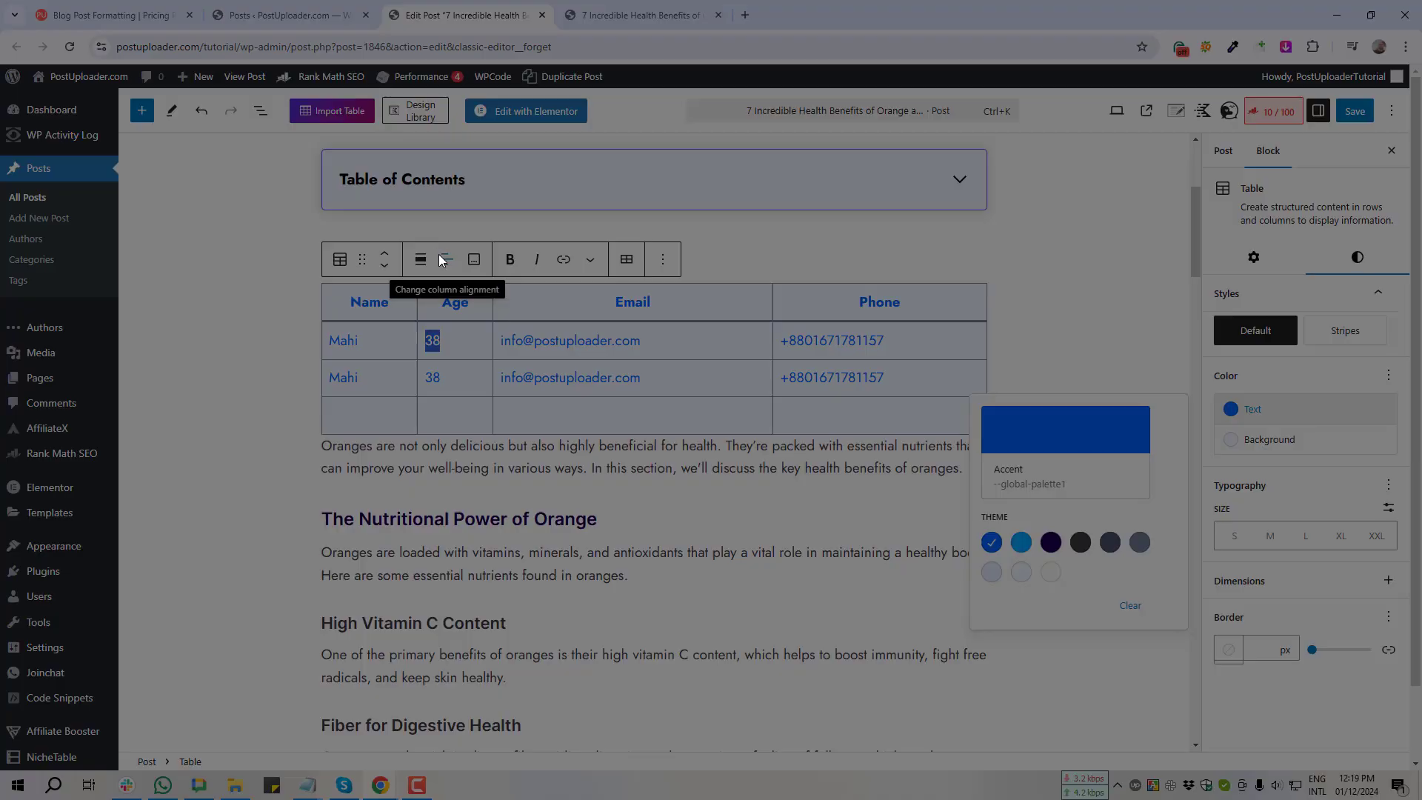
mouse_move(431, 234)
left_mouse_down()
mouse_move(458, 305)
mouse_move(472, 301)
left_mouse_up()
left_click(462, 313)
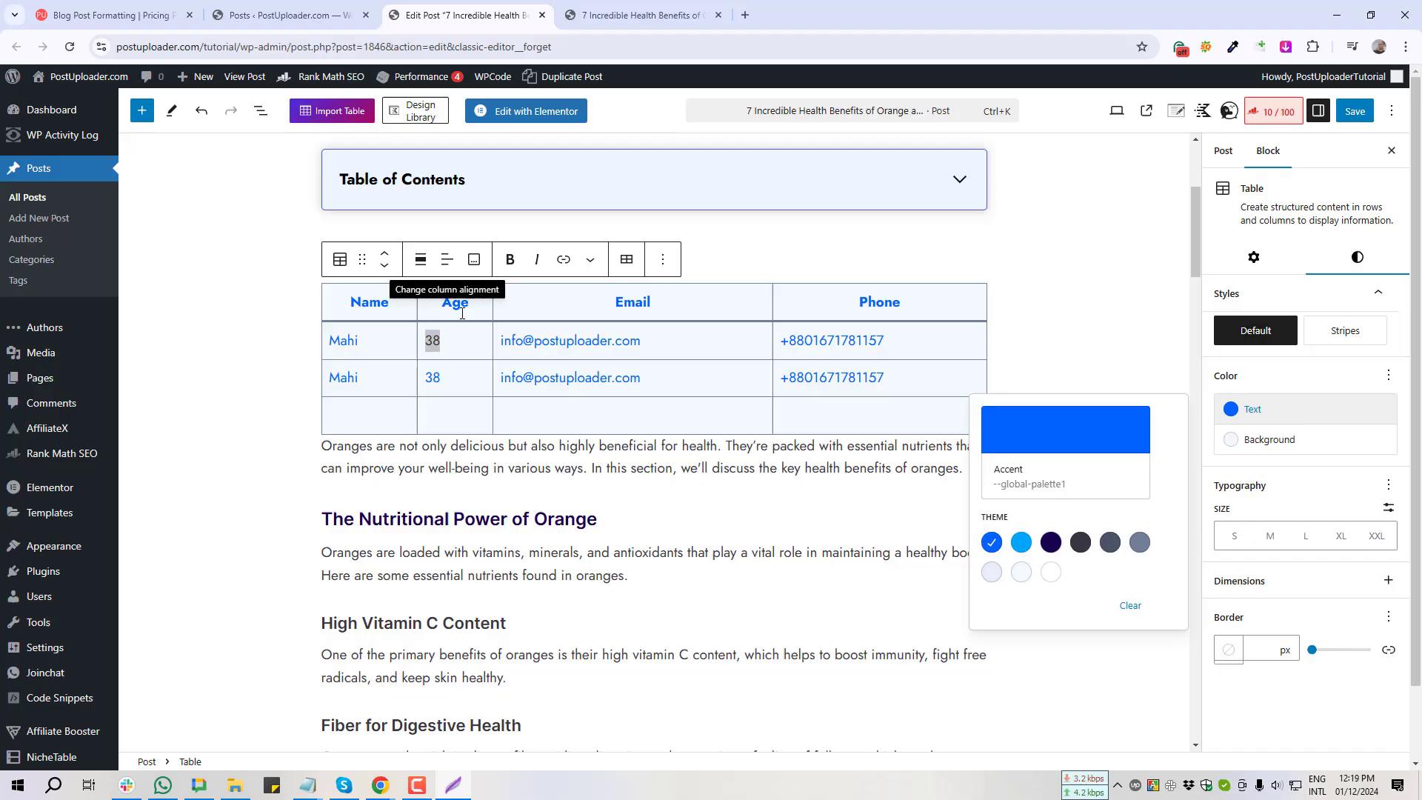
left_click(447, 261)
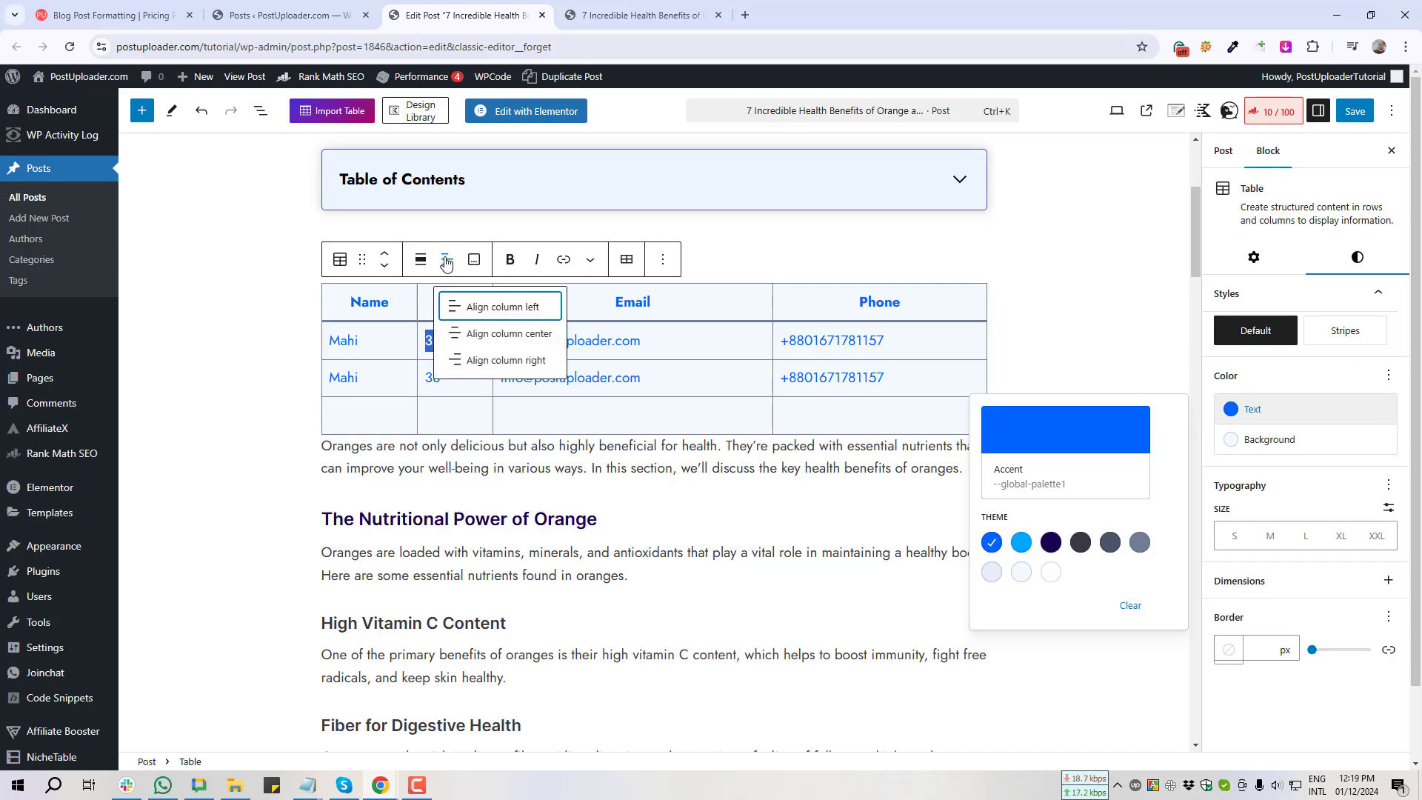
left_click(507, 335)
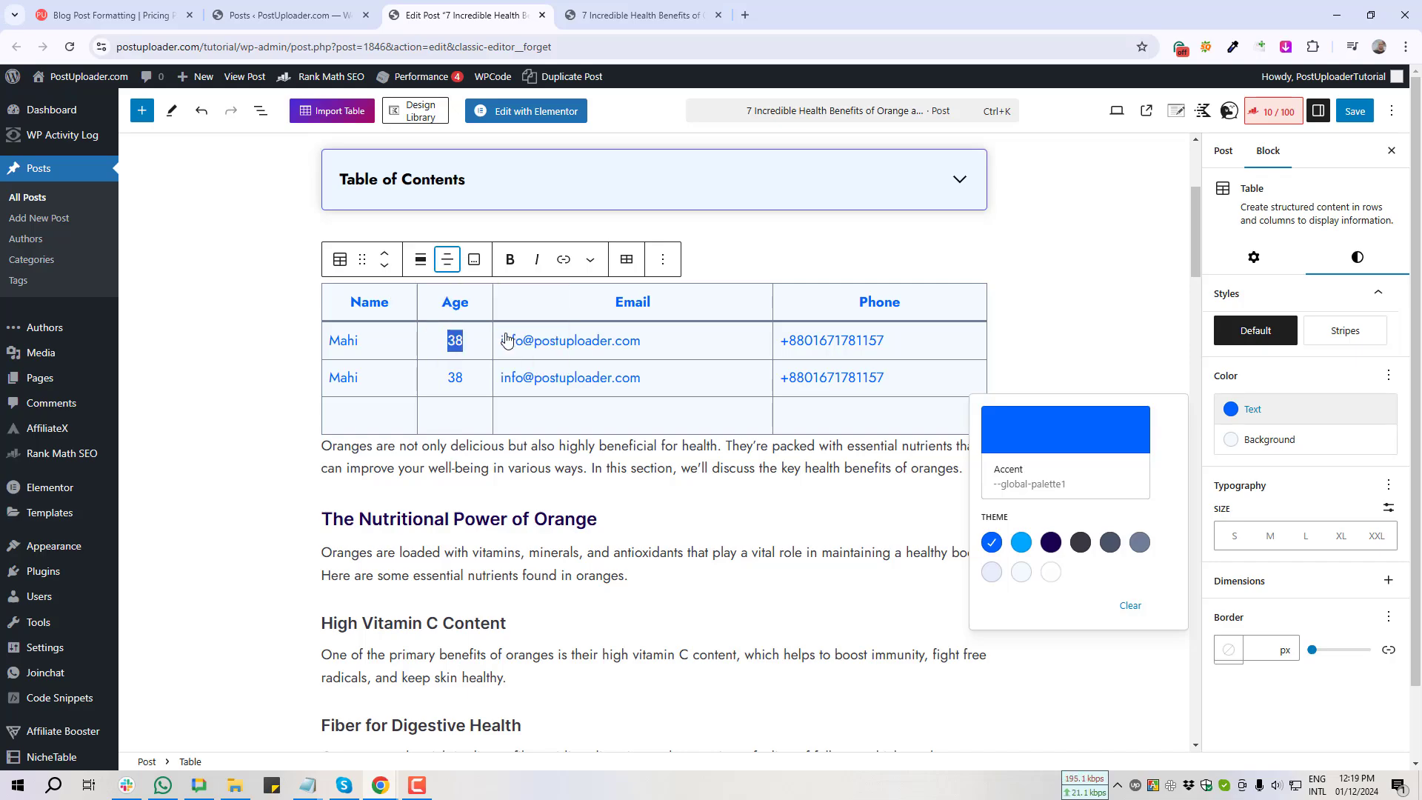
left_click(457, 376)
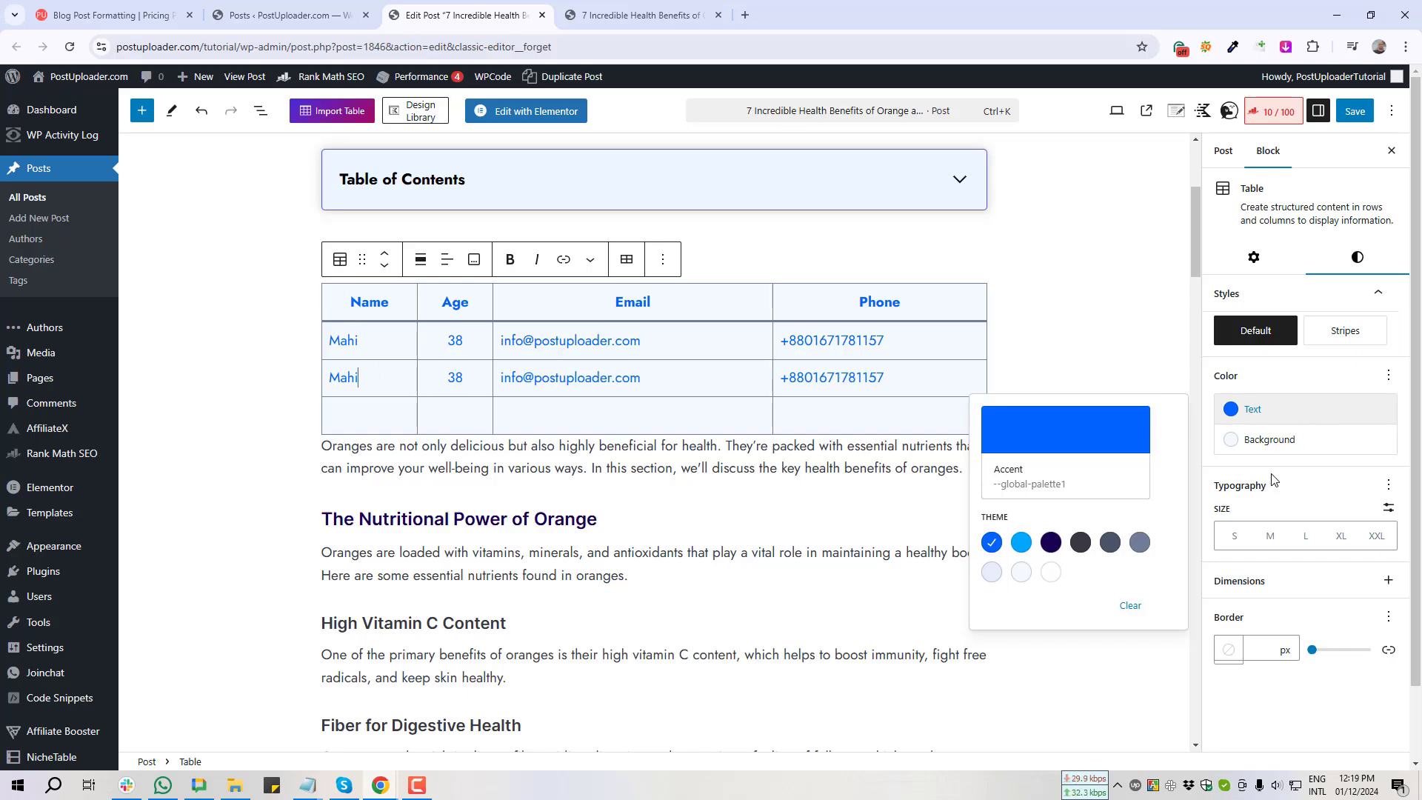
scroll(1232, 508, "down", 2)
Step: Select the table and apply the Medium (M) Typography font size
left_click(279, 436)
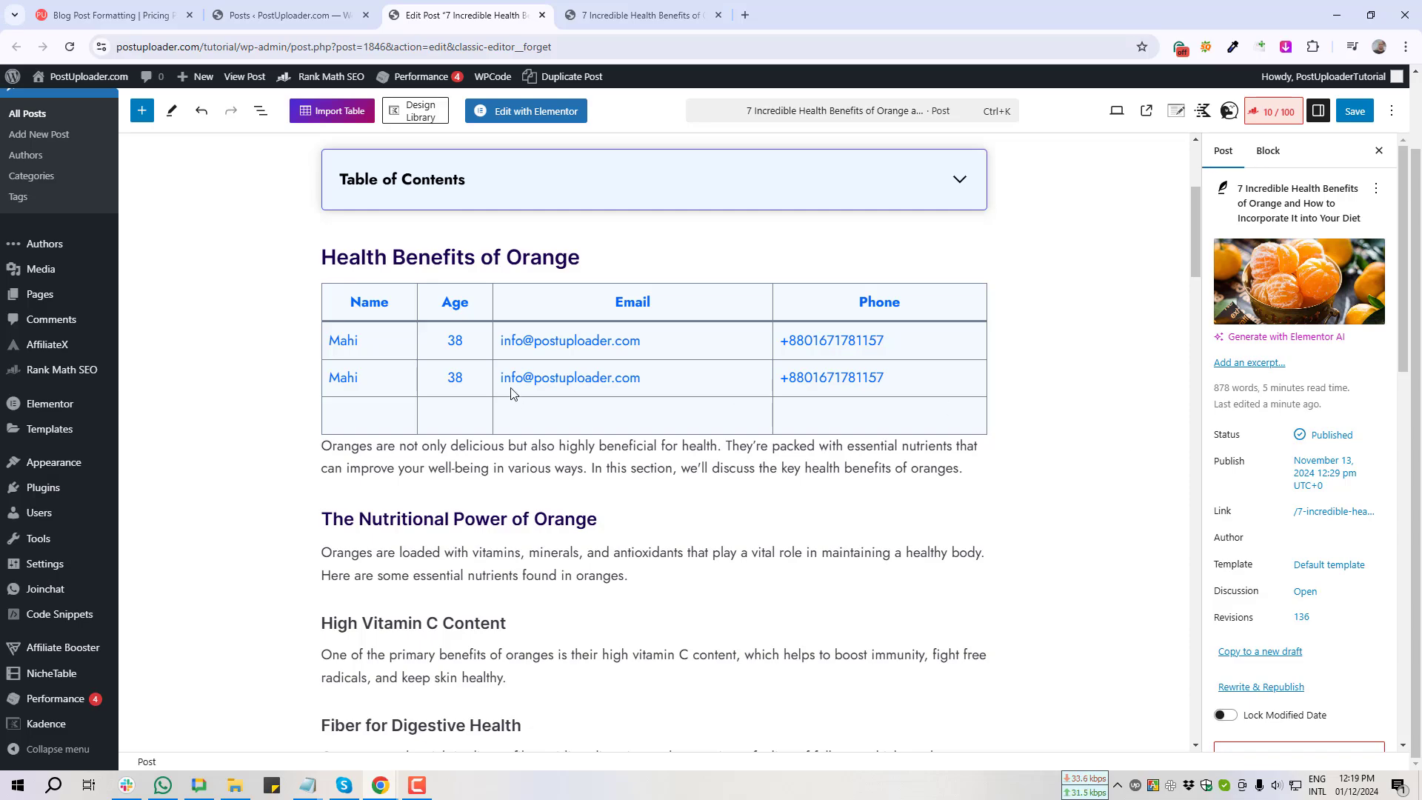
left_click(525, 352)
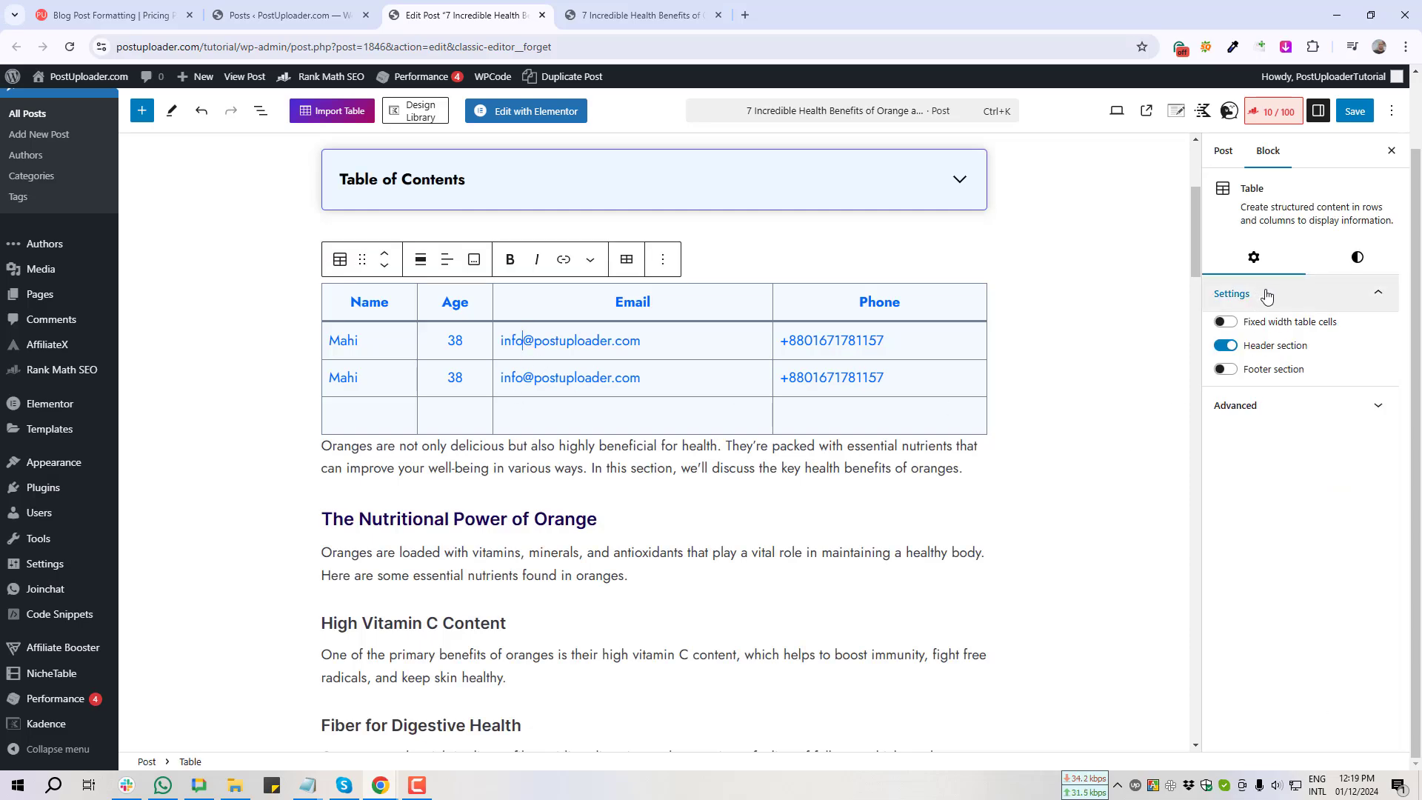
left_click(1357, 257)
left_click_drag(1200, 472, 1404, 591)
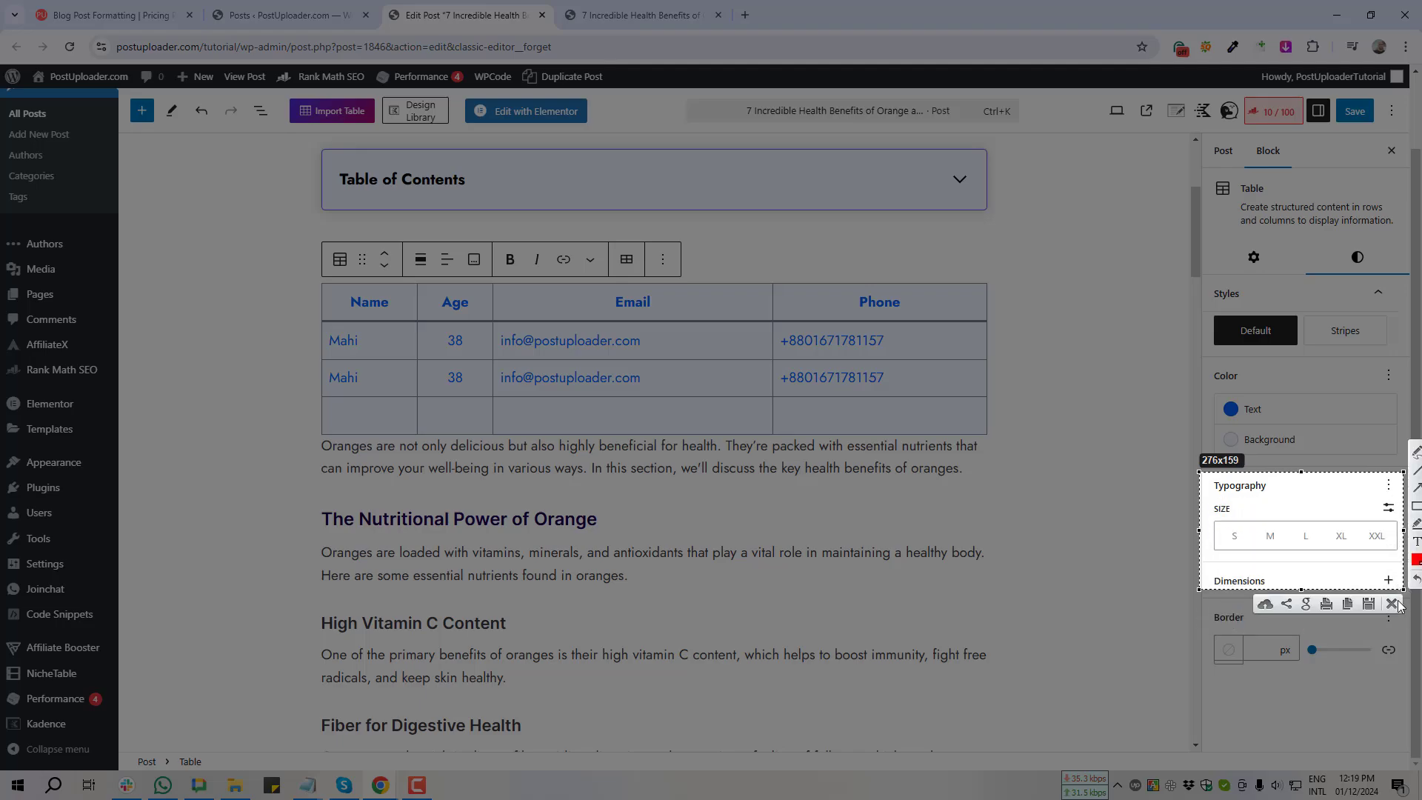
left_click(1392, 604)
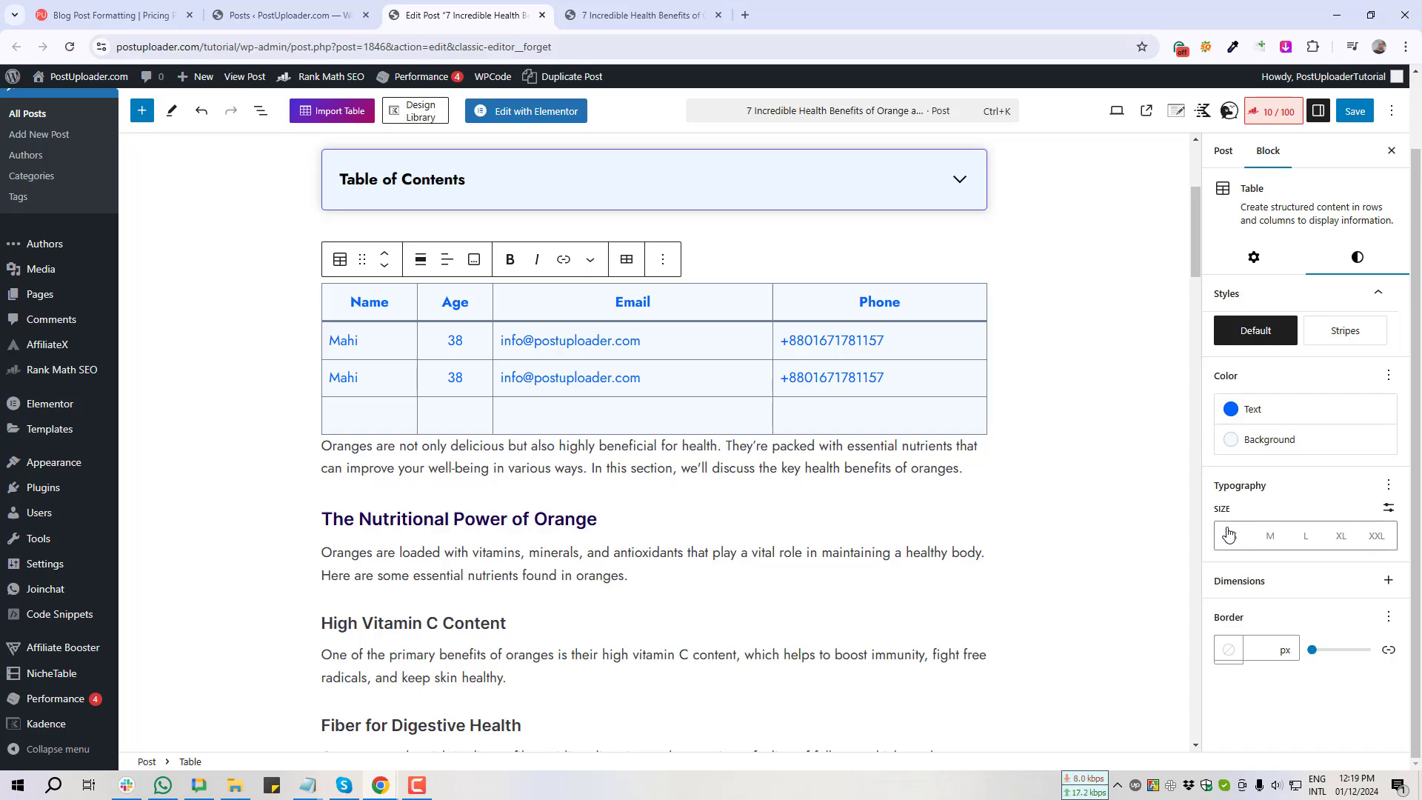
left_click(1270, 538)
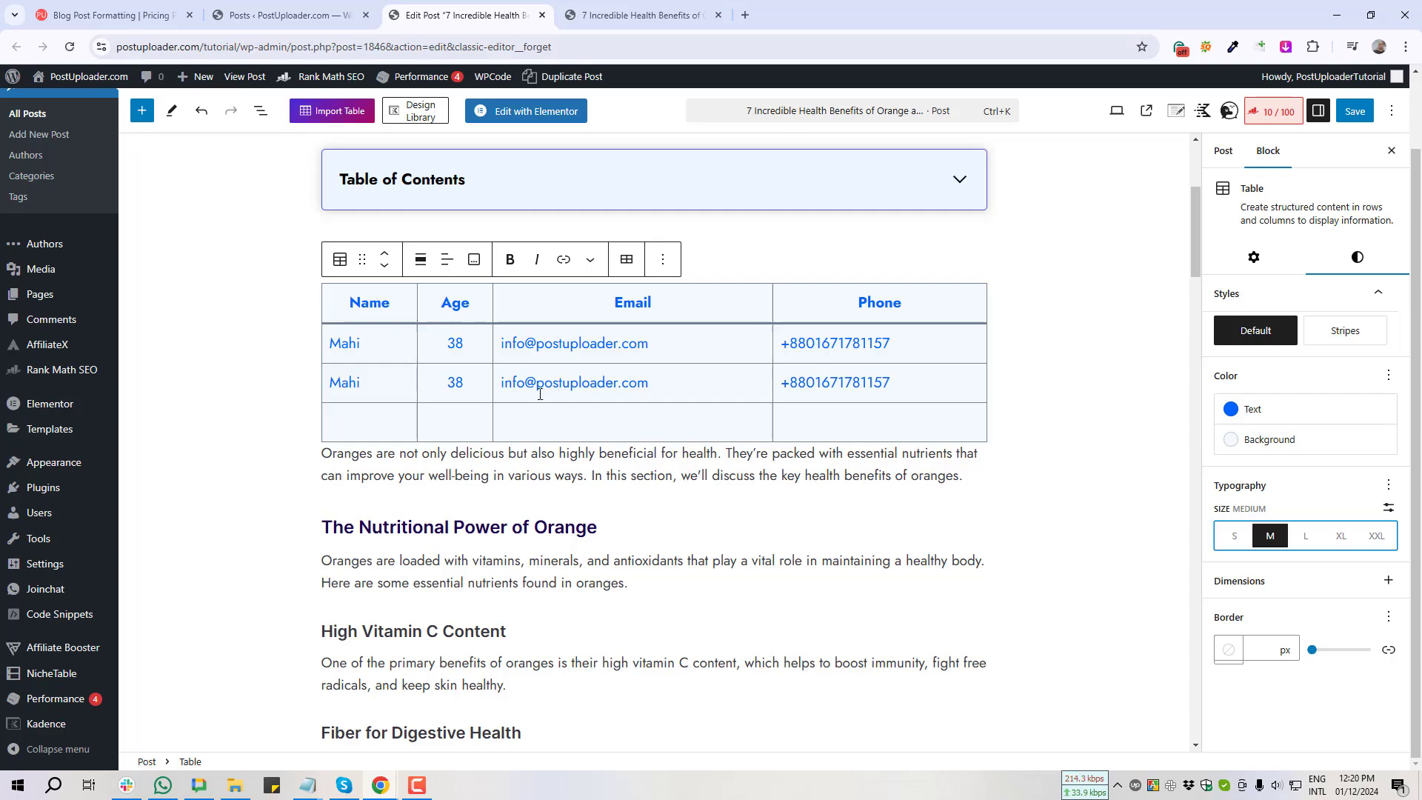
Step: Give the table a custom font size of 24 px, after first trying 30 px
key("Print")
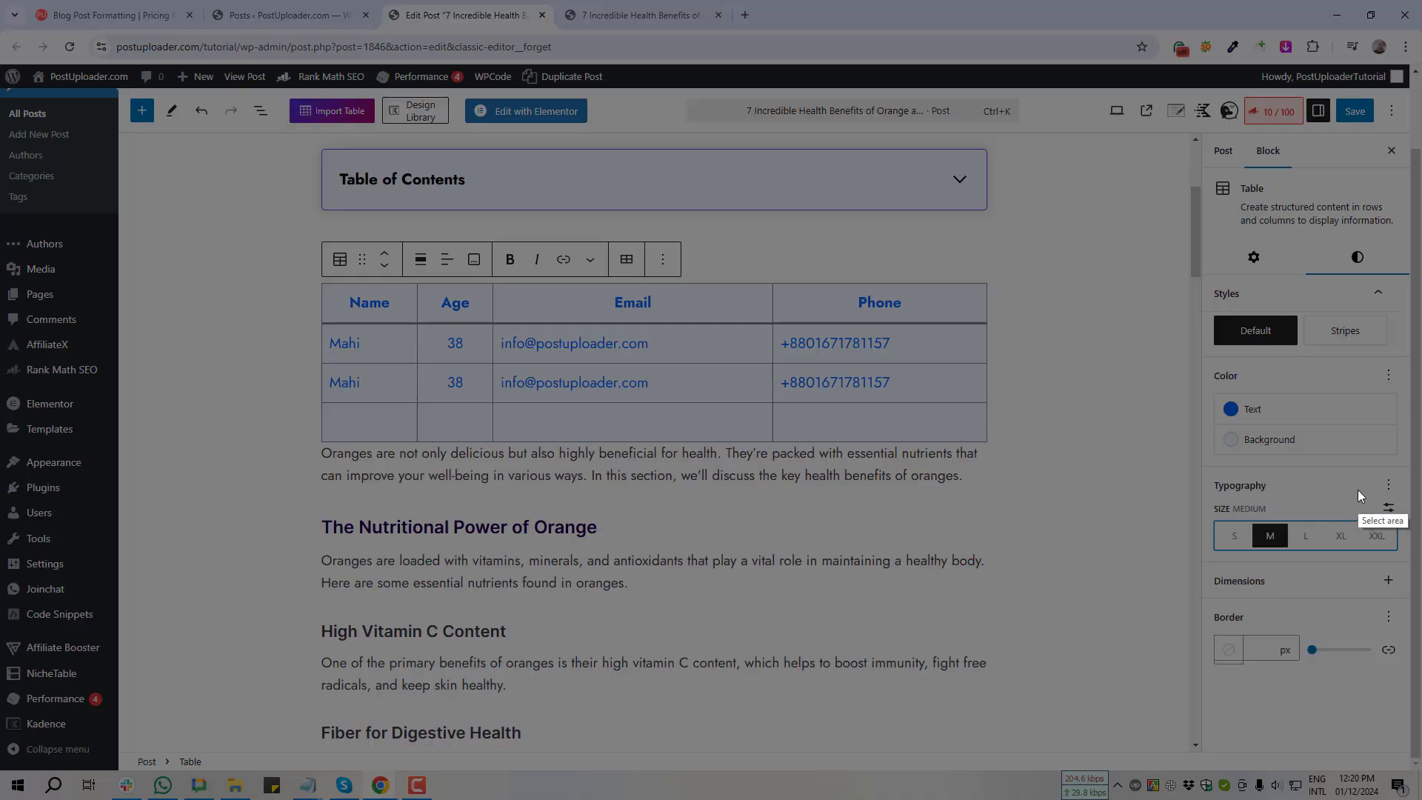
left_click_drag(1360, 491, 1410, 528)
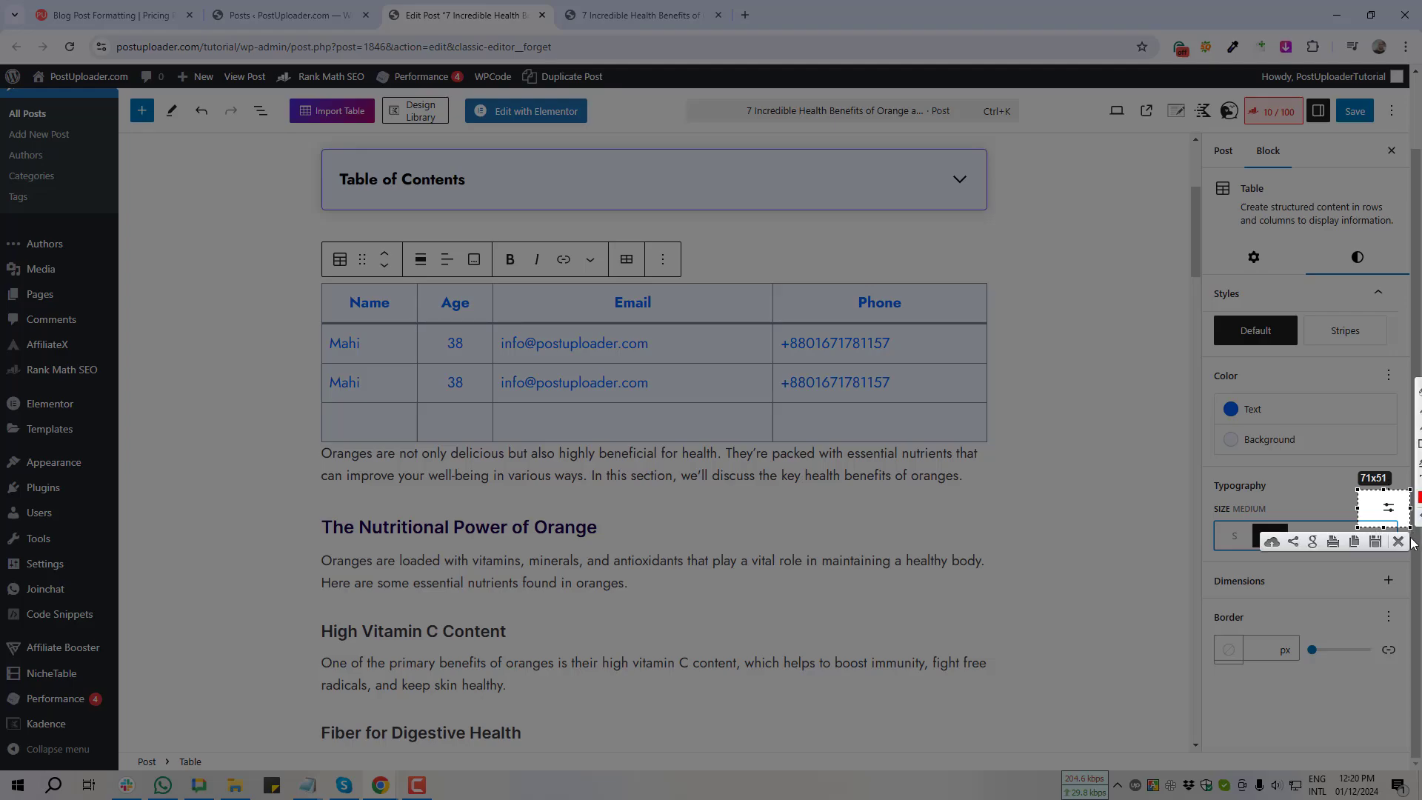
left_click(1400, 541)
left_click(1389, 507)
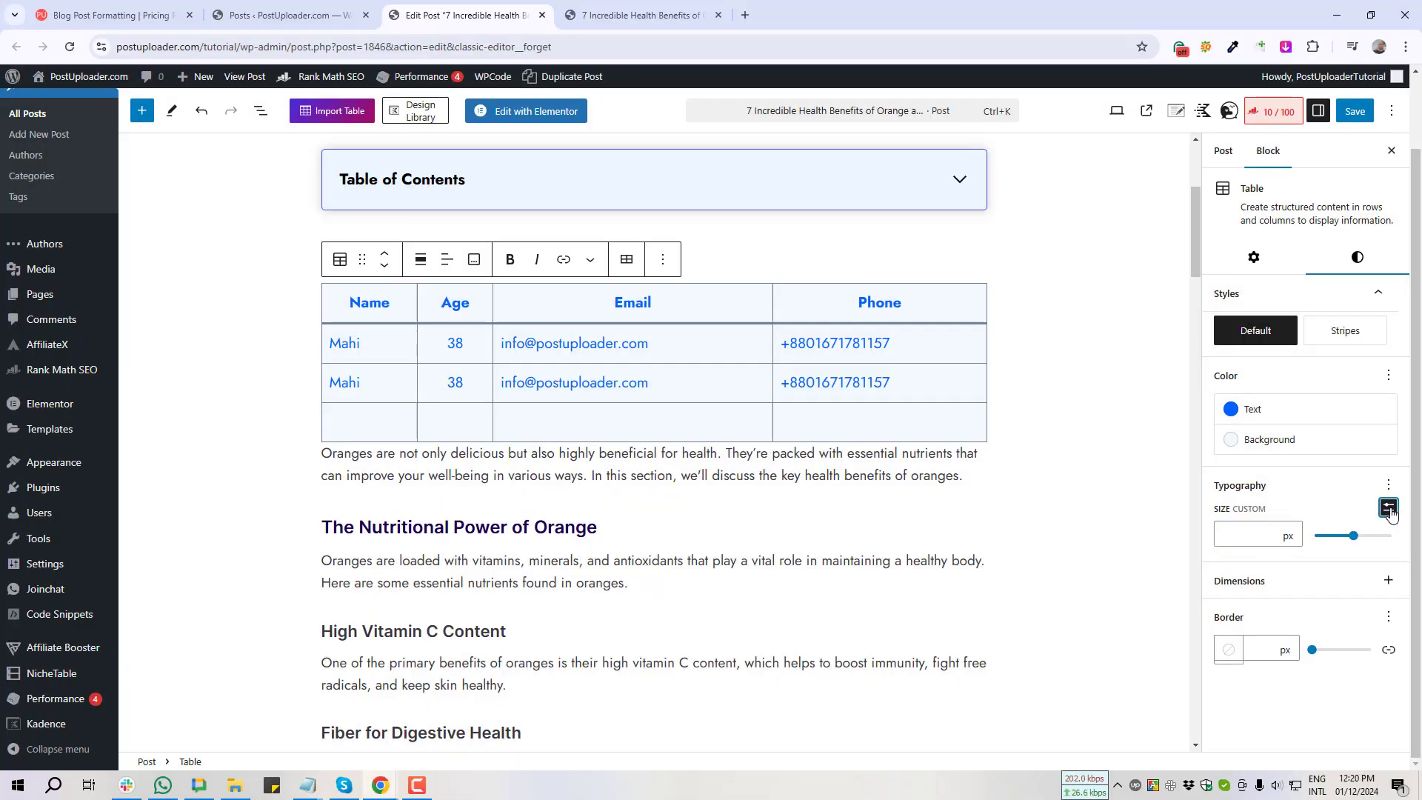
left_click(1241, 535)
type("30")
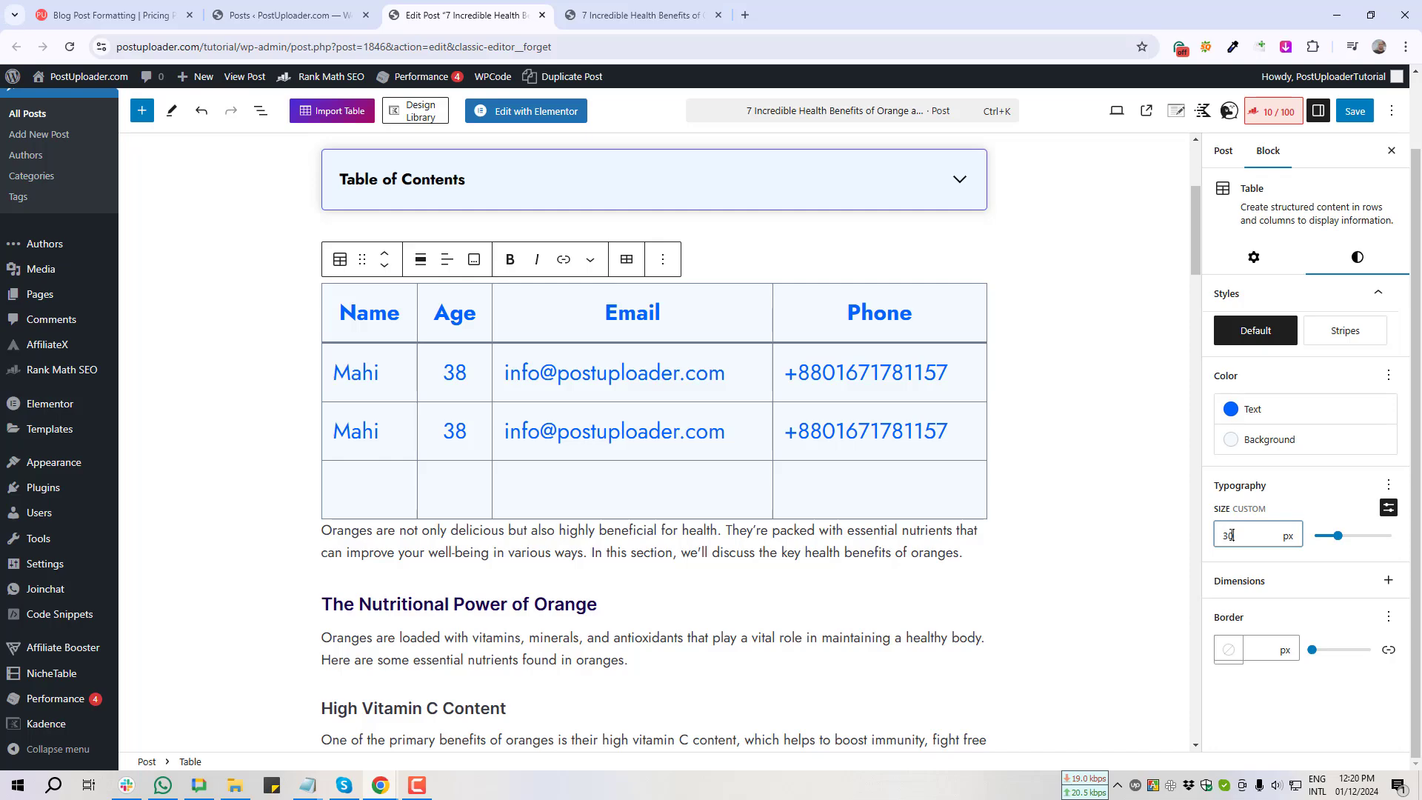
double_click(1228, 535)
type("24")
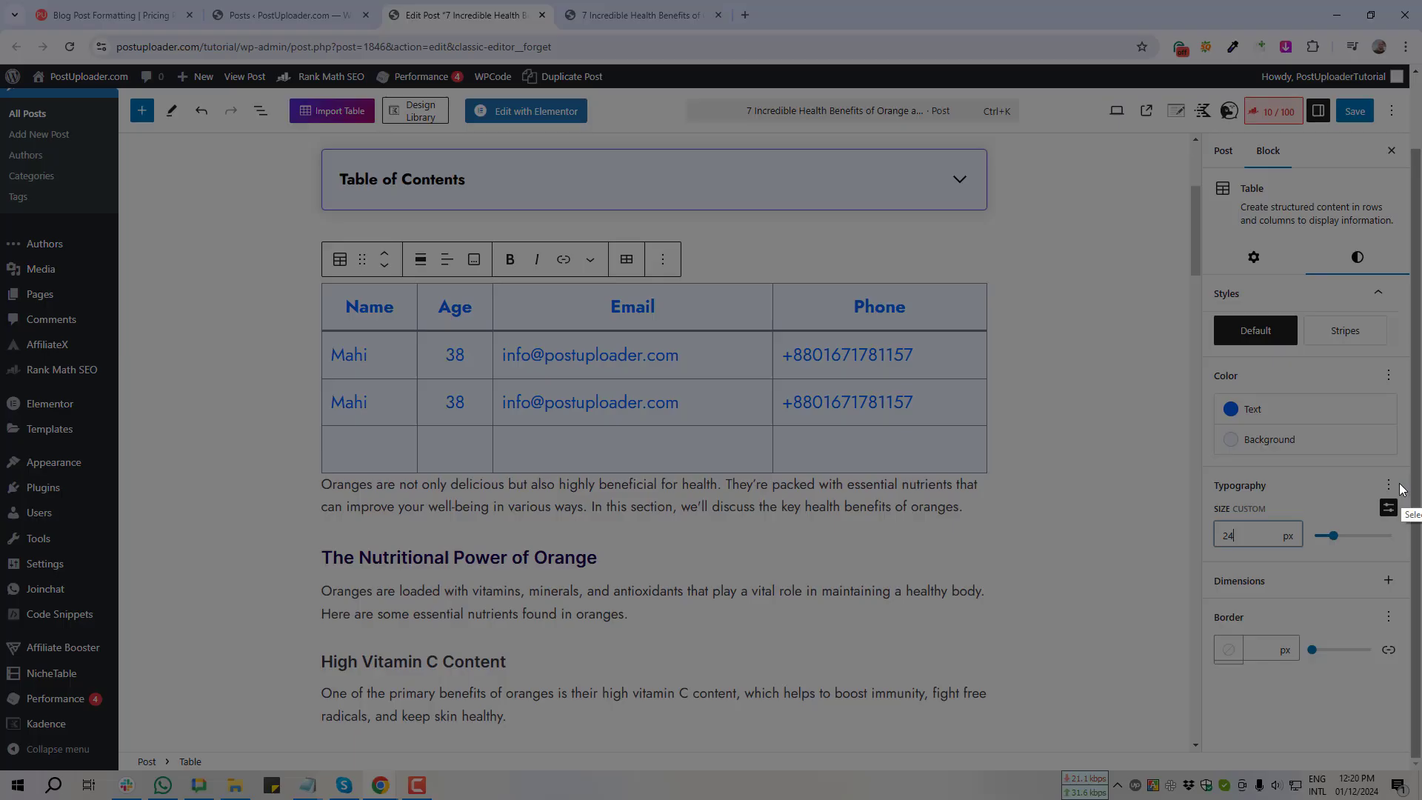
left_click_drag(1362, 470, 1407, 498)
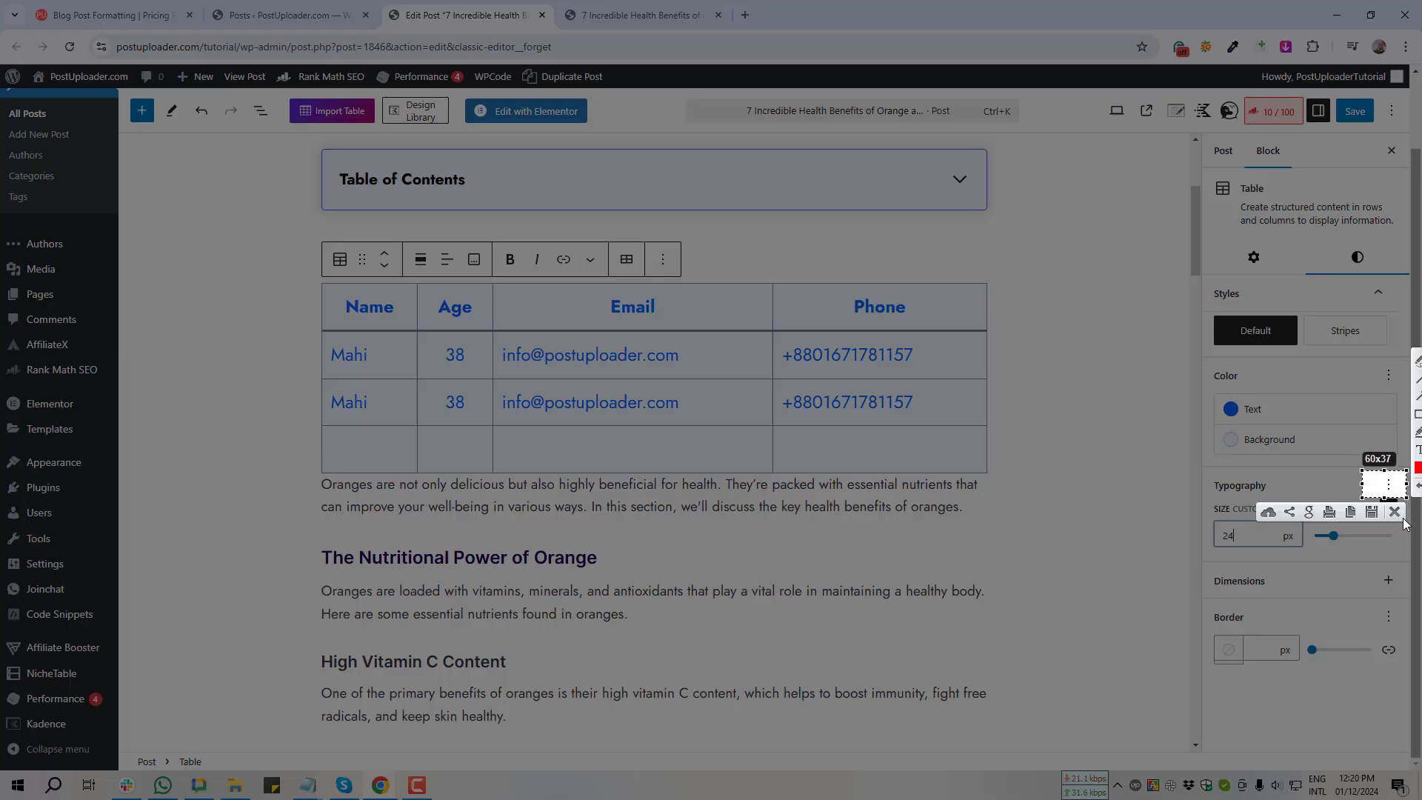
left_click(1395, 513)
Step: Add an Appearance setting and set the table's font weight to Thin after trying Bold
left_click(1389, 486)
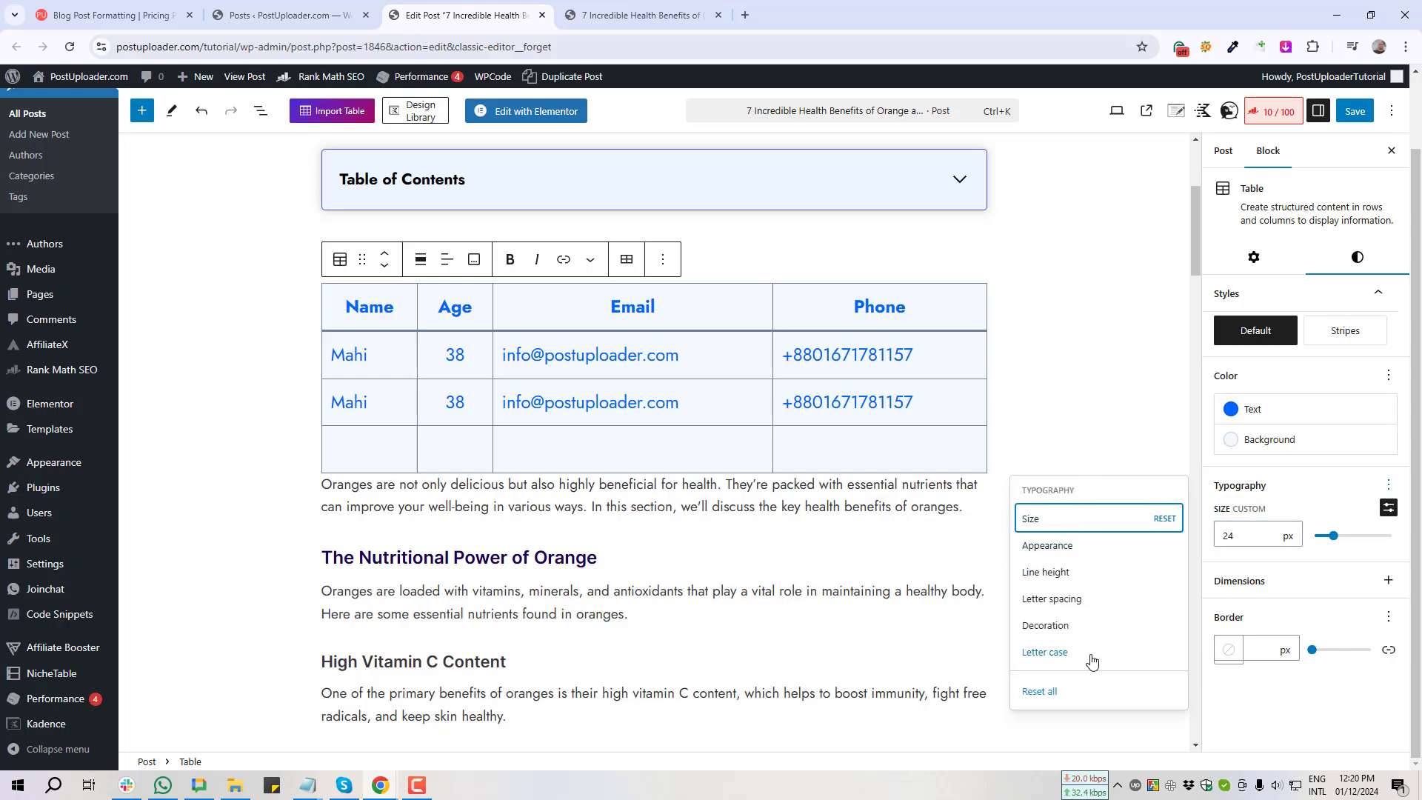
left_click(1047, 546)
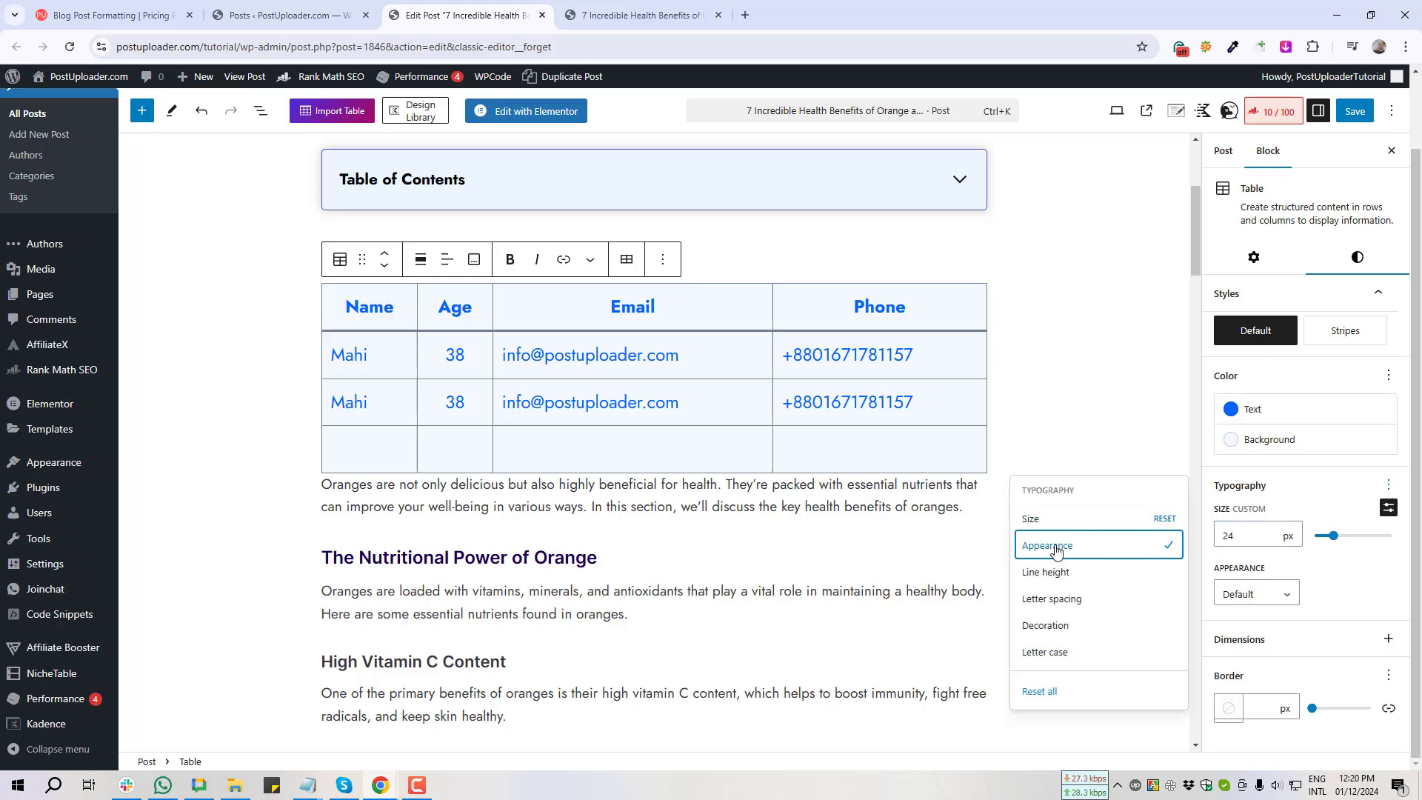
left_click(1284, 597)
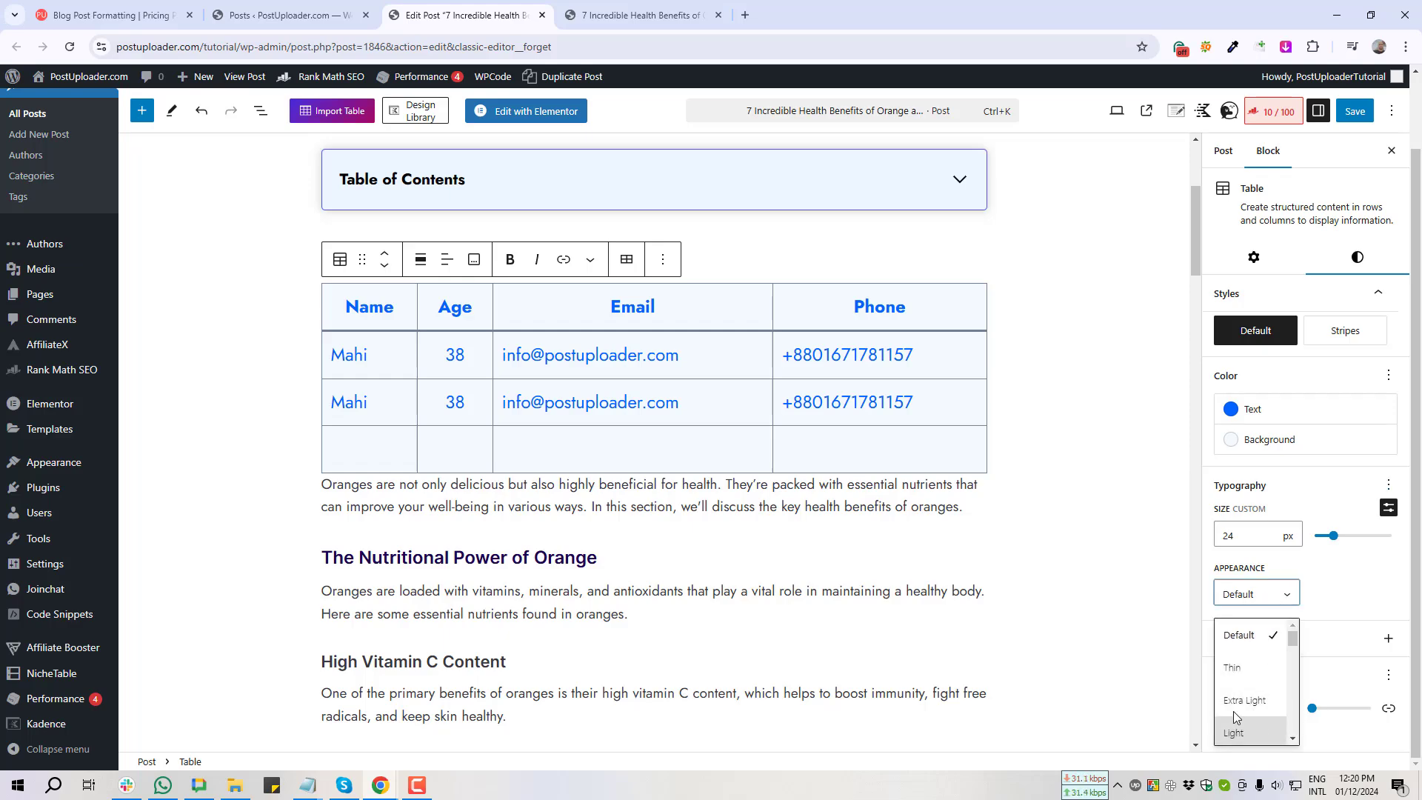
scroll(1248, 711, "down", 3)
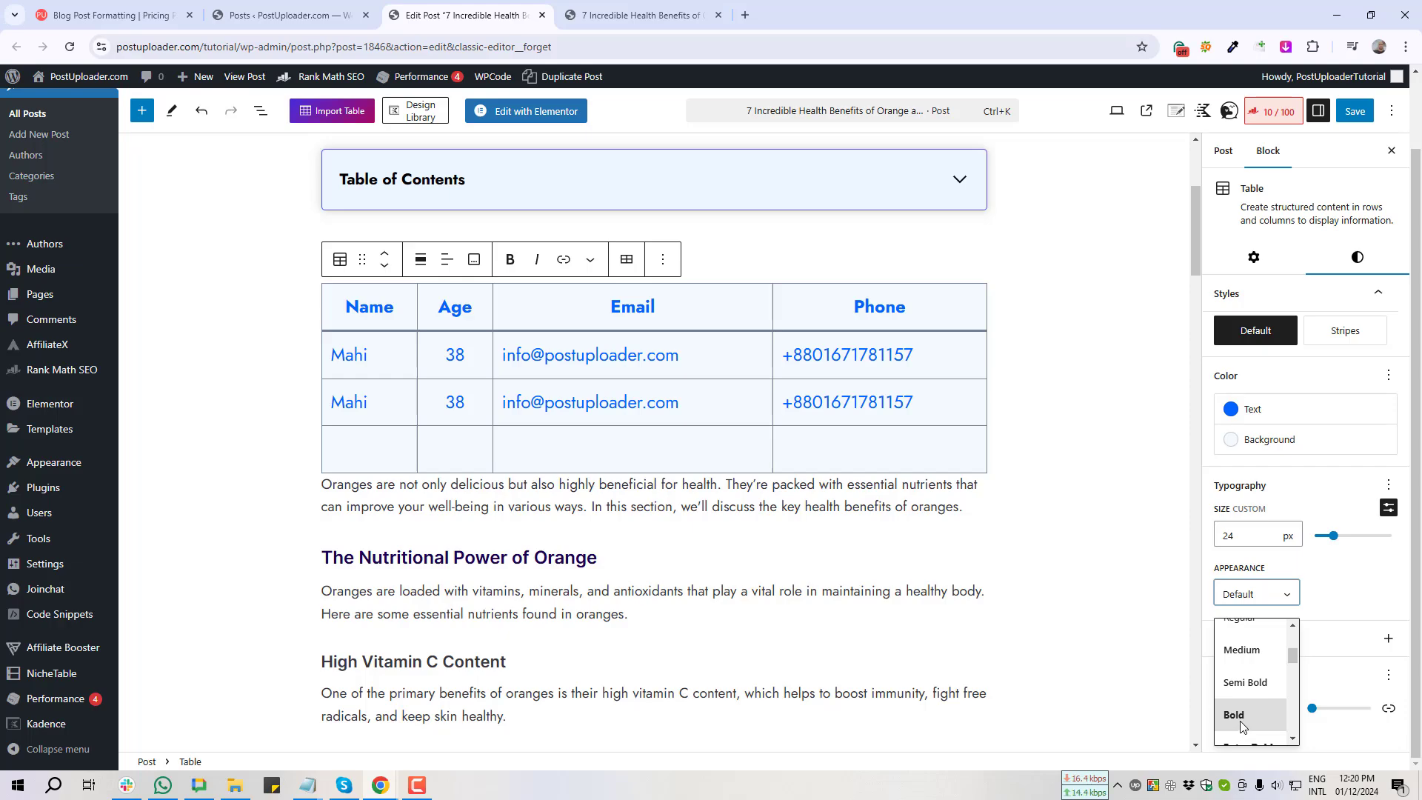
left_click(1244, 719)
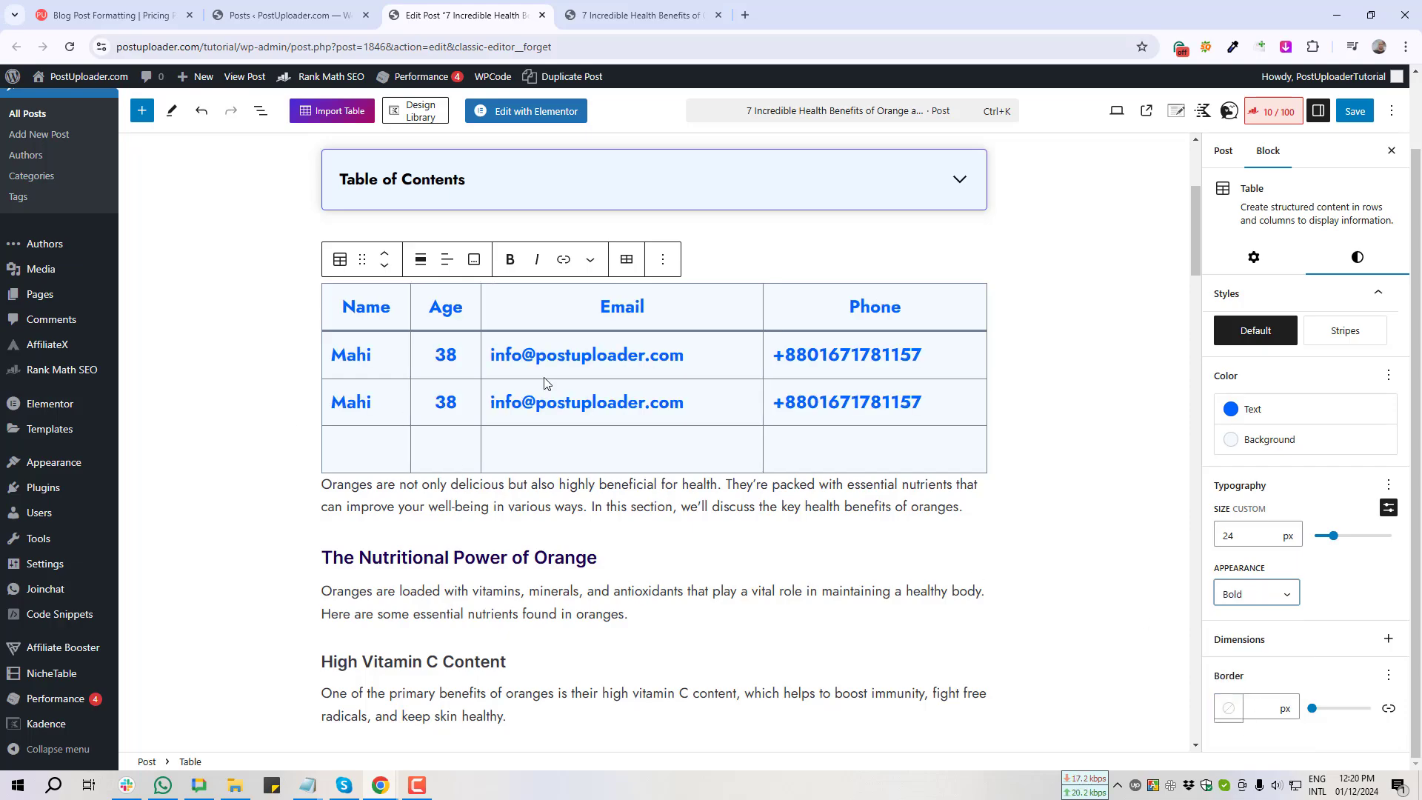
left_click(1289, 595)
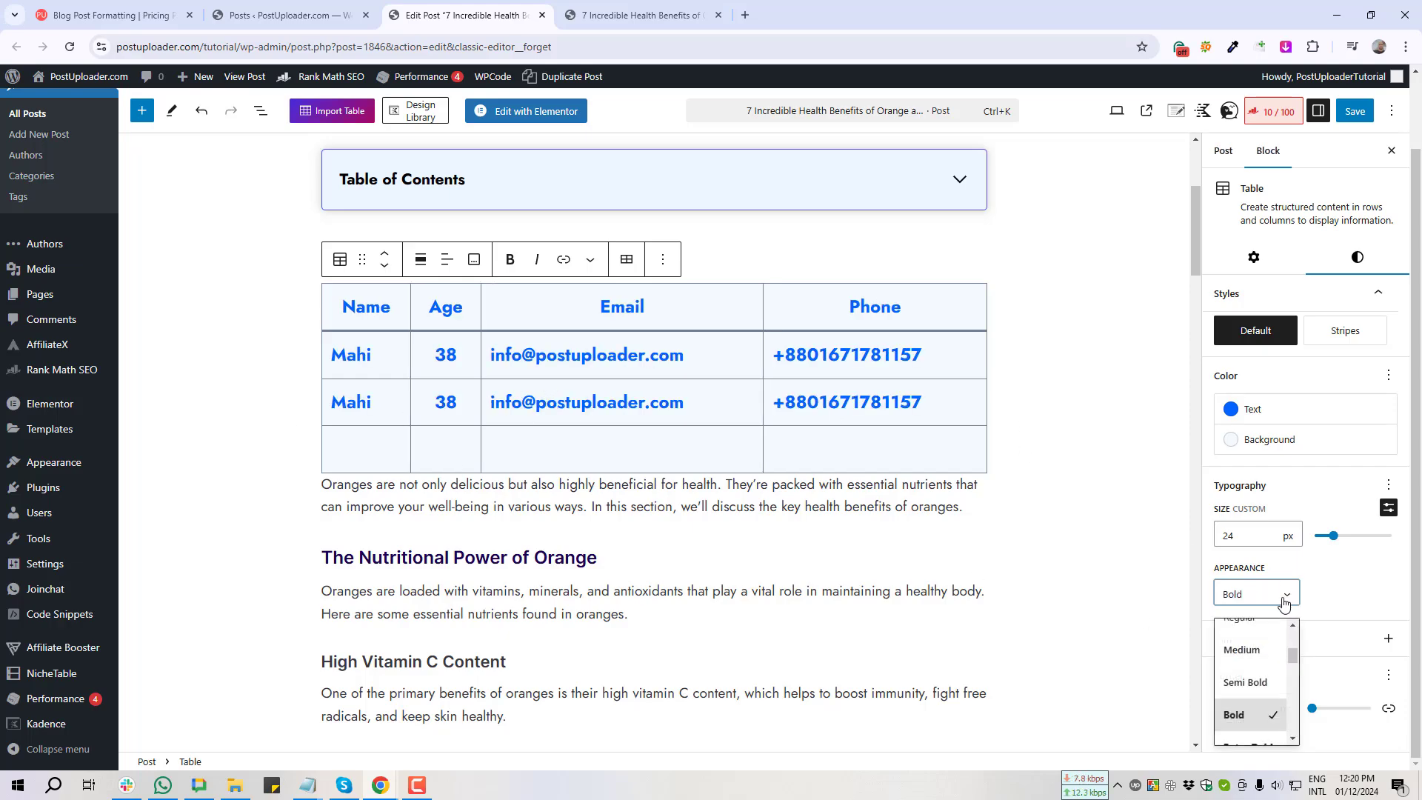
left_click(1241, 670)
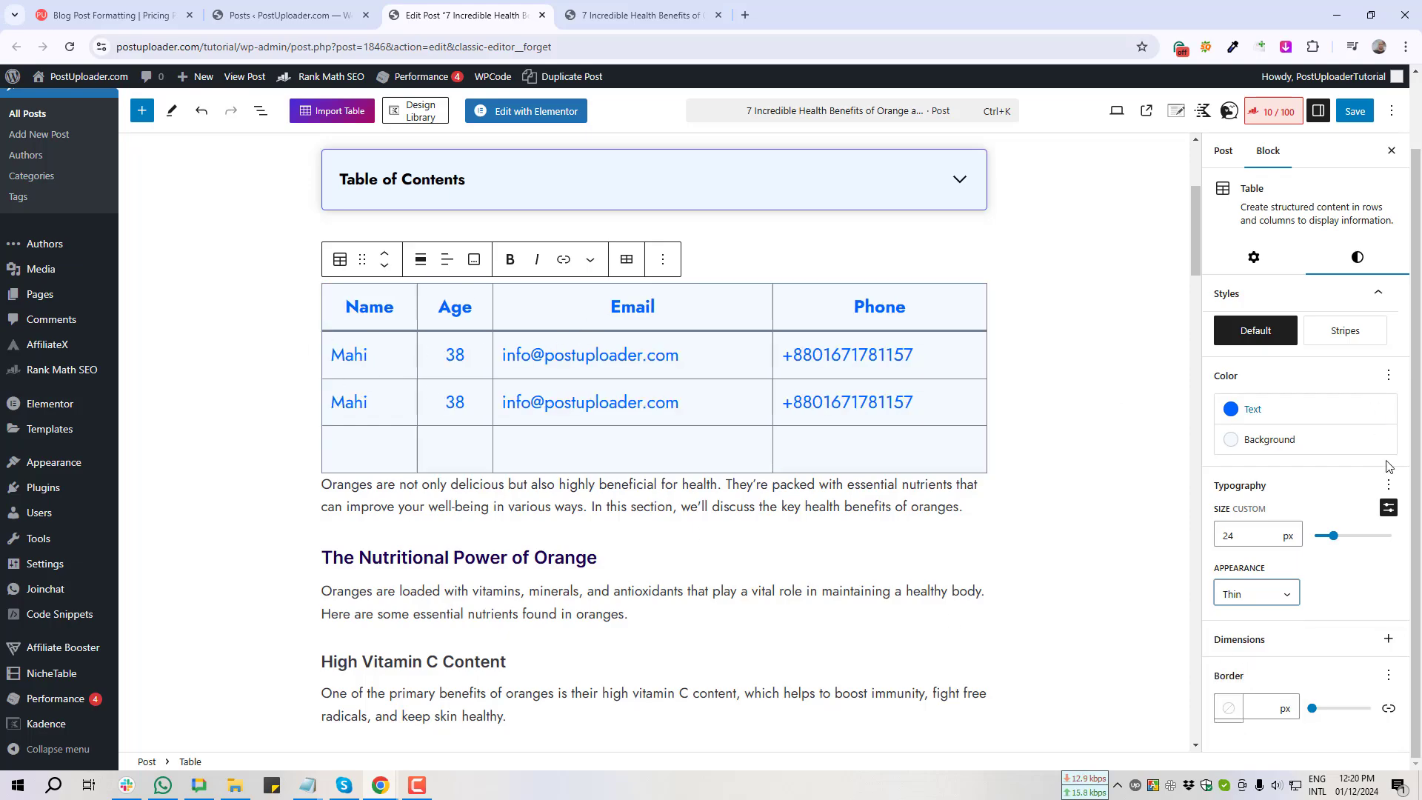
left_click(1389, 488)
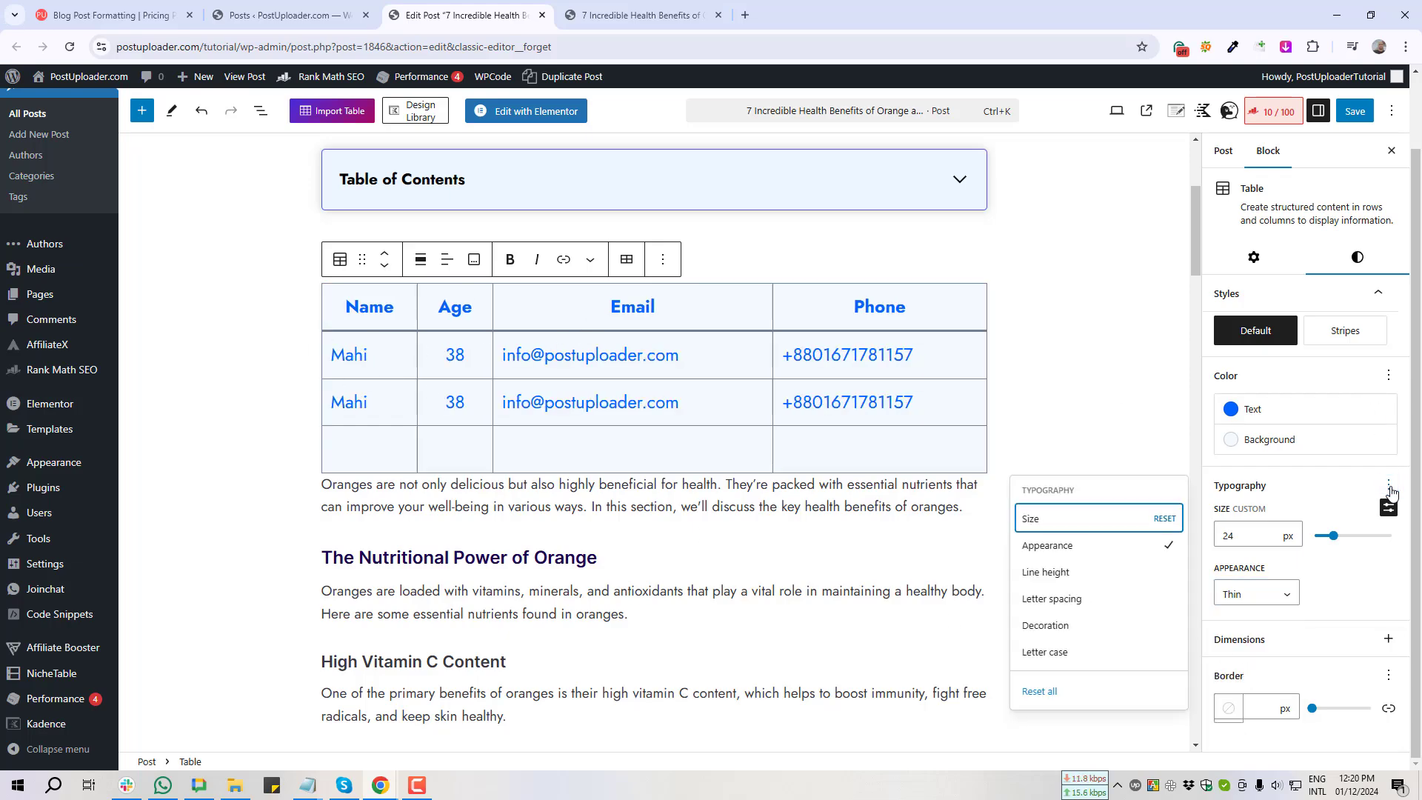
Step: Add letter spacing, try values from 20 px down to 4 px, then clear it
left_click(1052, 604)
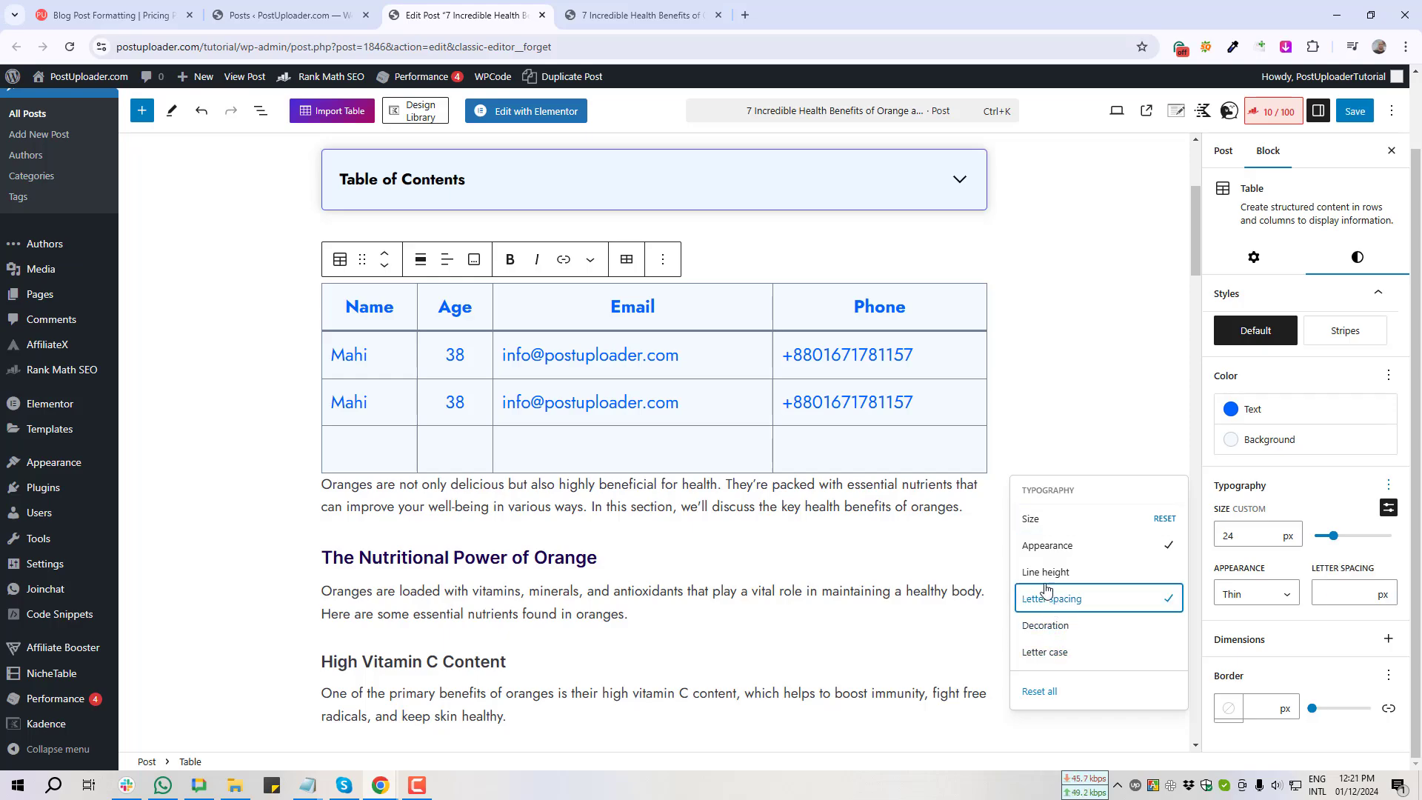
left_click(1350, 595)
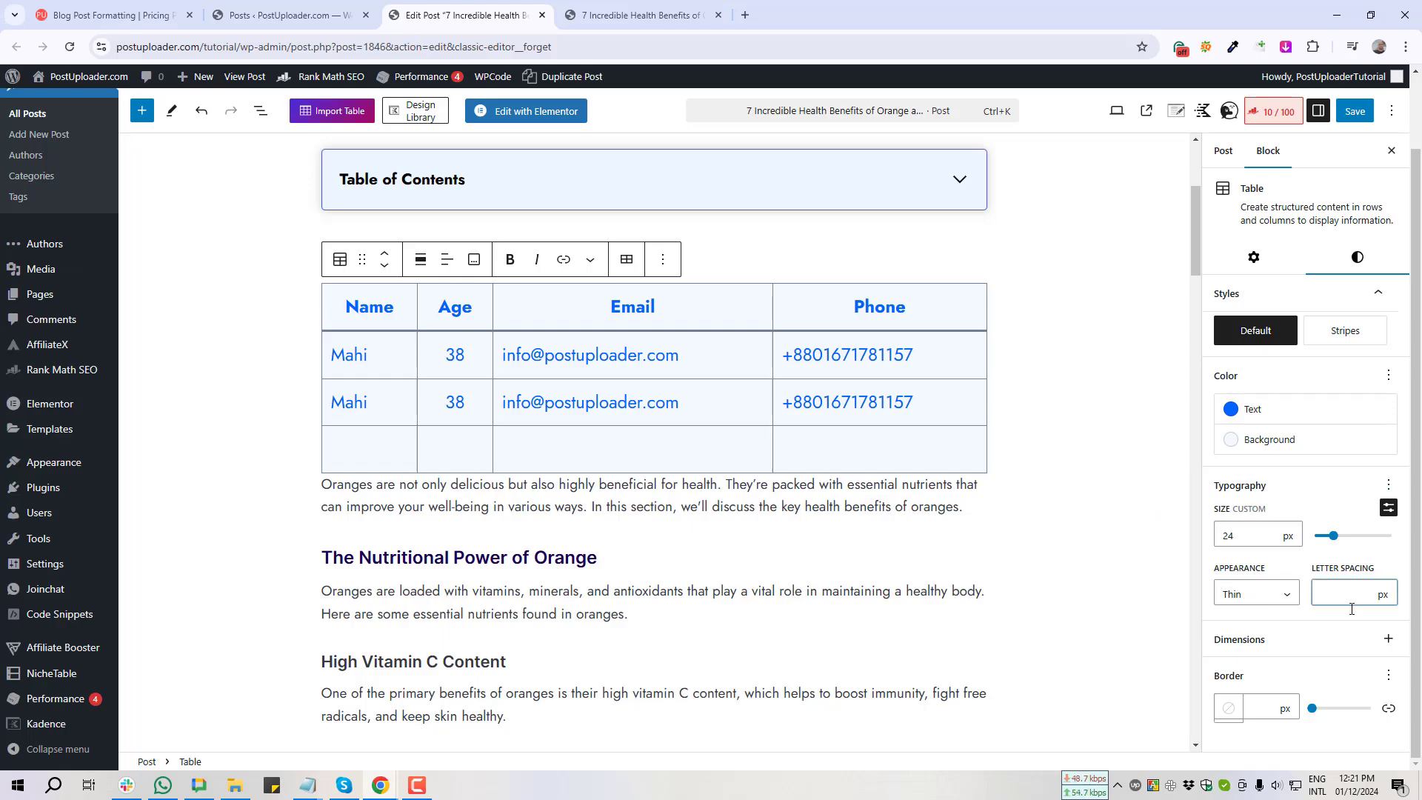
type("20")
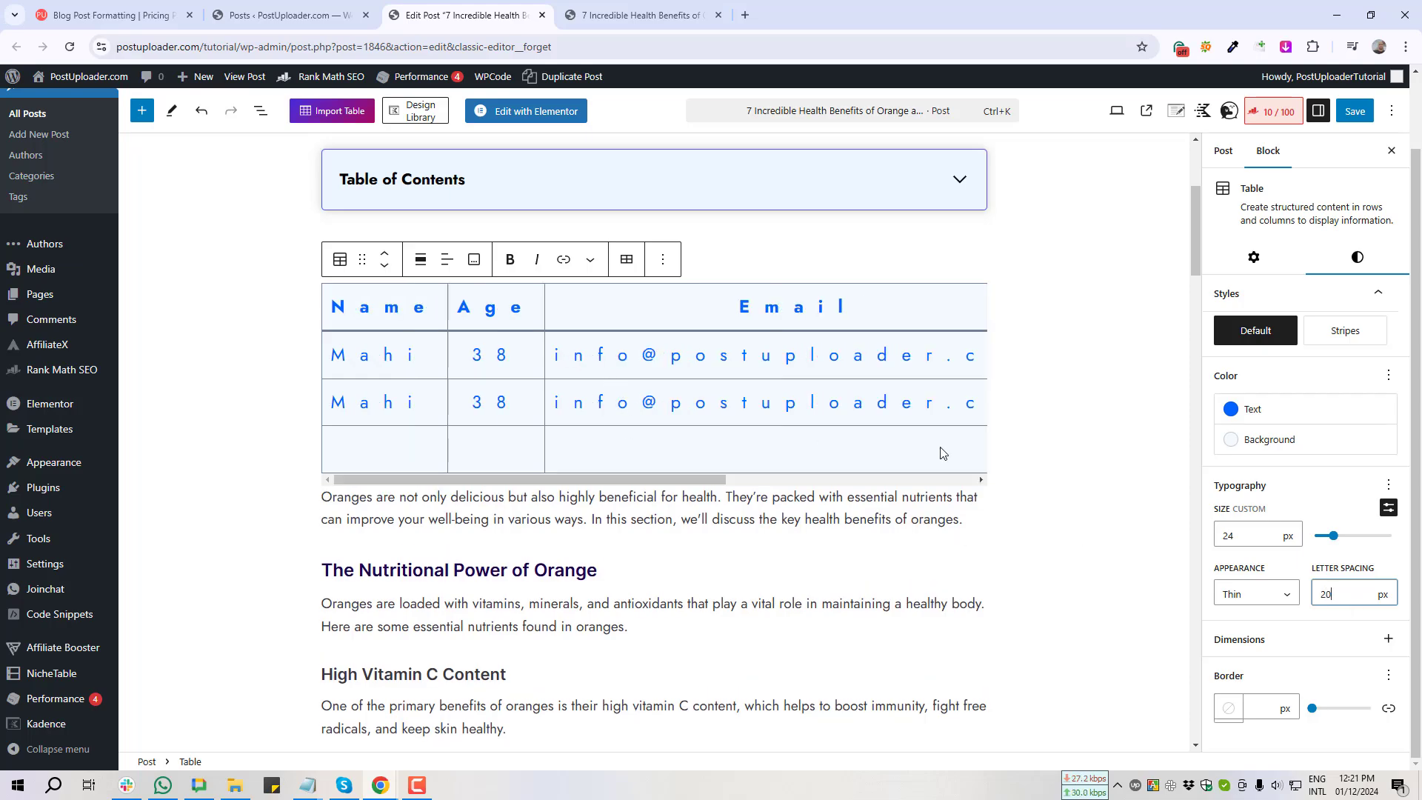
key("Down")
key("Down")
key("Down")
key("Down")
key("Down")
key("Down")
key("Down")
key("Down")
key("Down")
key("Down")
key("Down")
key("Down")
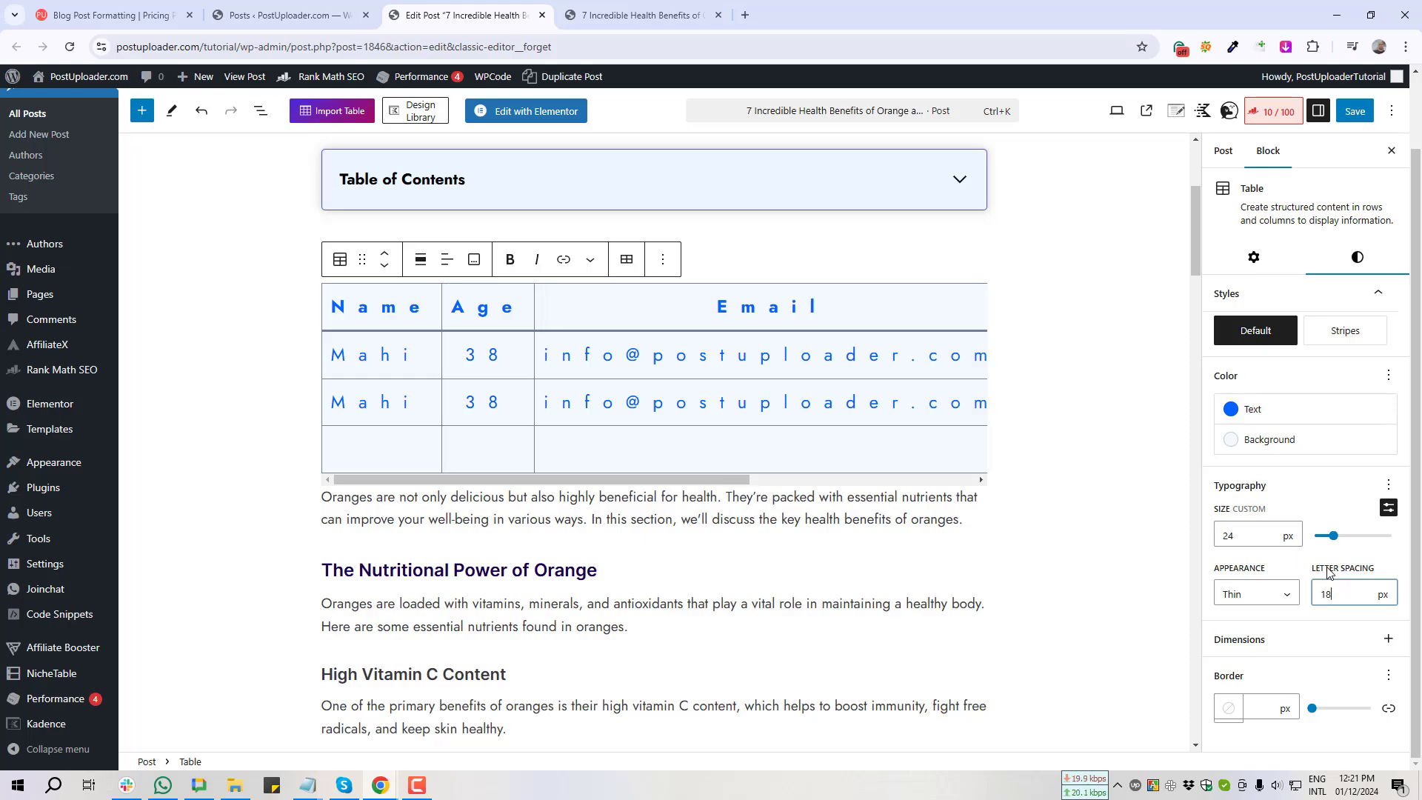
key("Down")
key("Down")
key("Down")
key("Down")
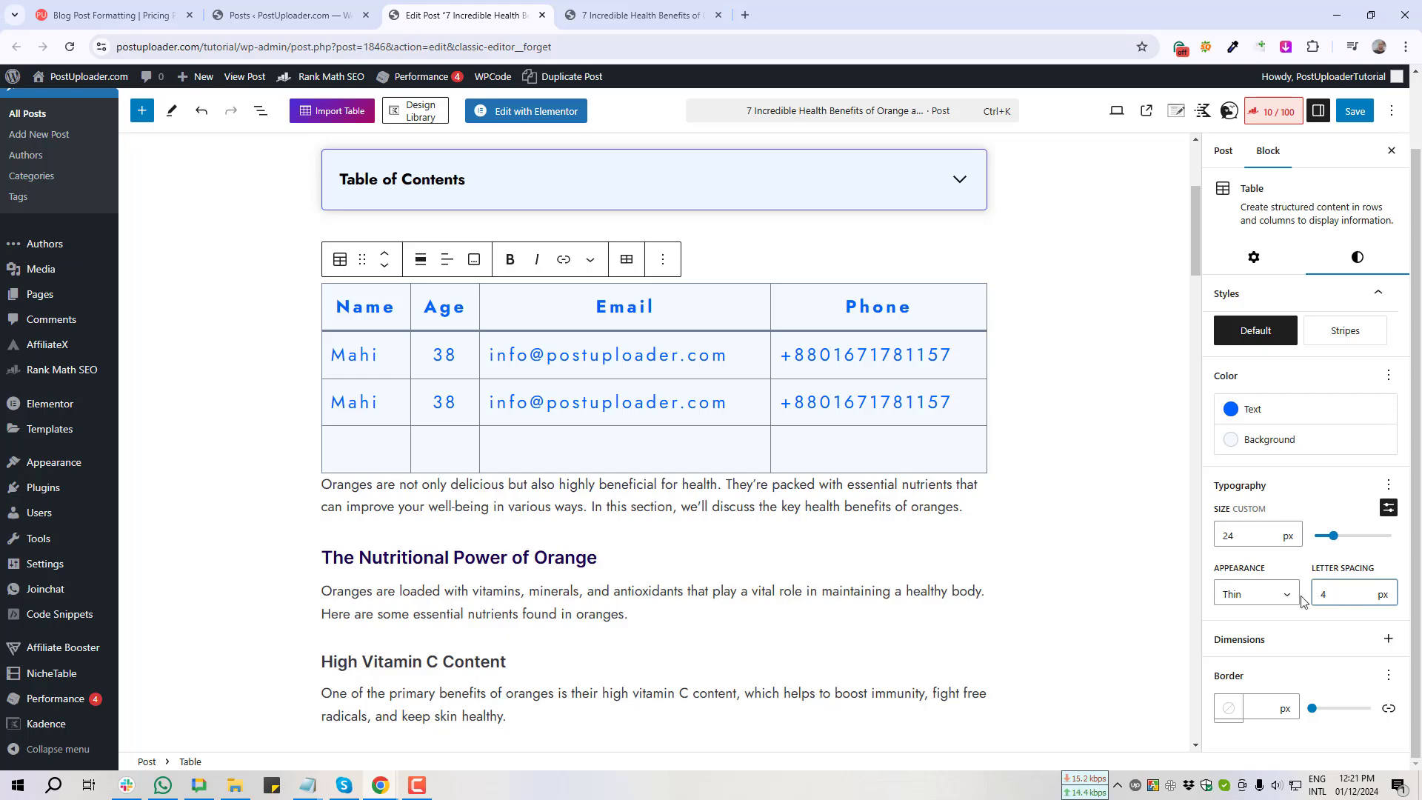
key("BackSpace")
left_click(1389, 489)
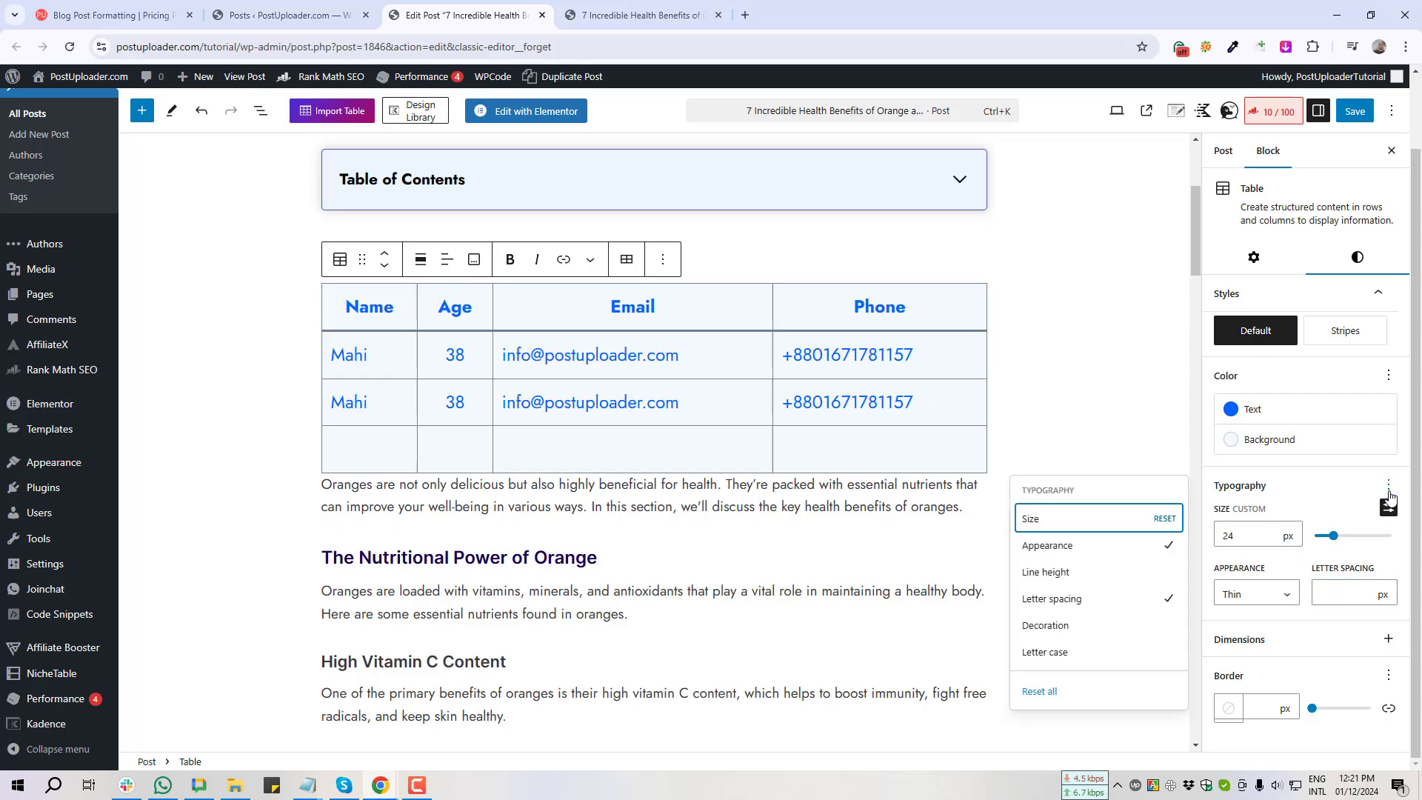
Step: Add a line height setting to the table and raise it to 2.5
left_click(1043, 580)
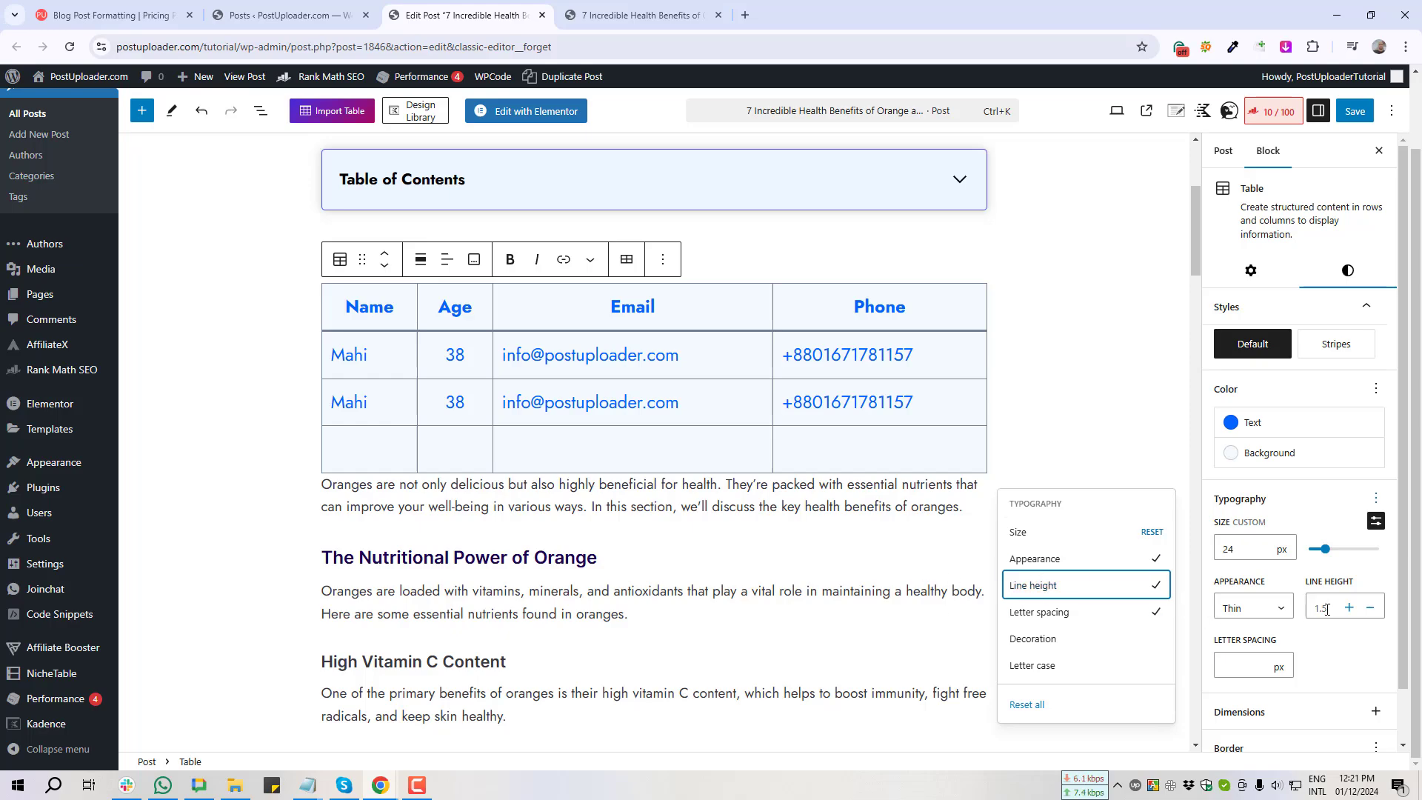
left_click(1350, 608)
left_click(1350, 608)
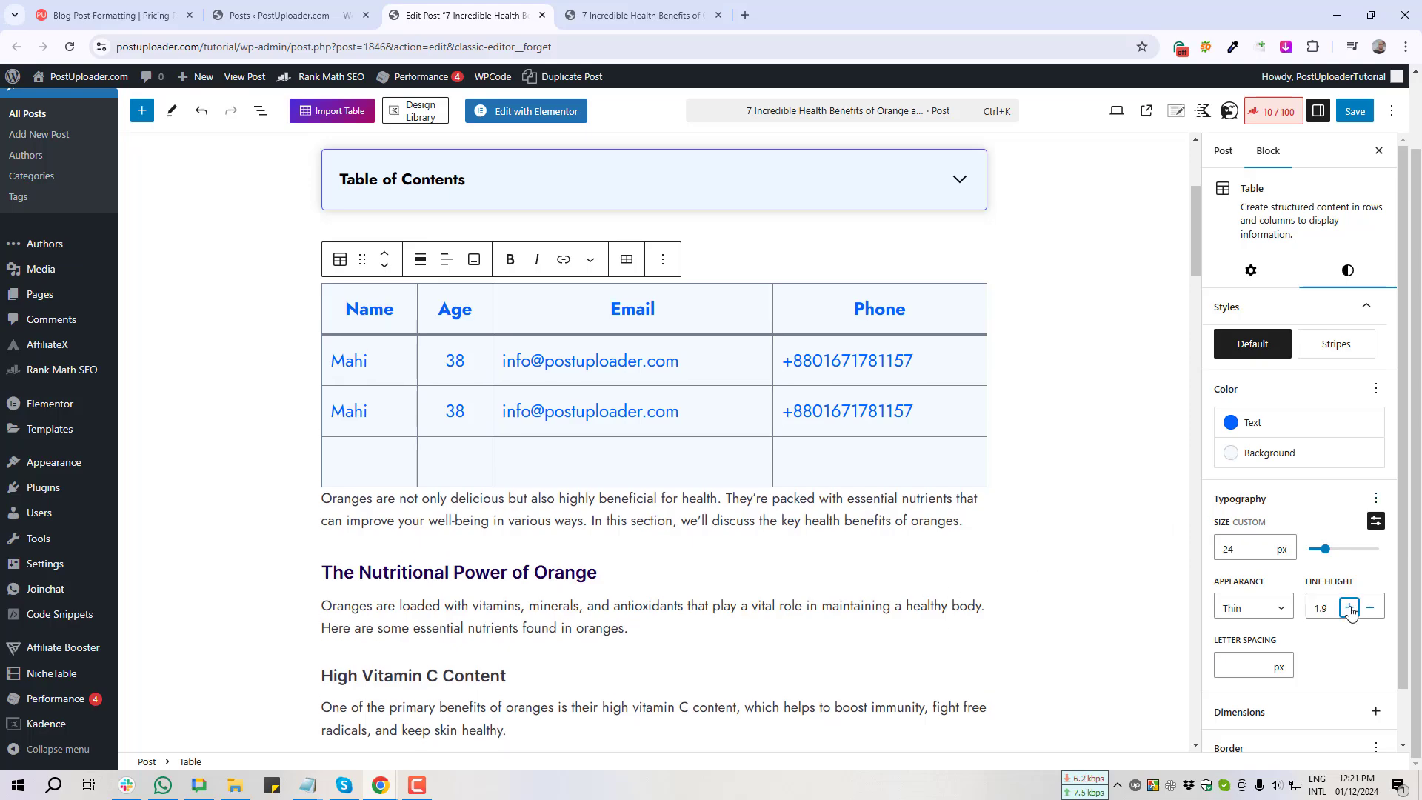
left_click(1349, 608)
left_click(1349, 609)
left_click(1350, 608)
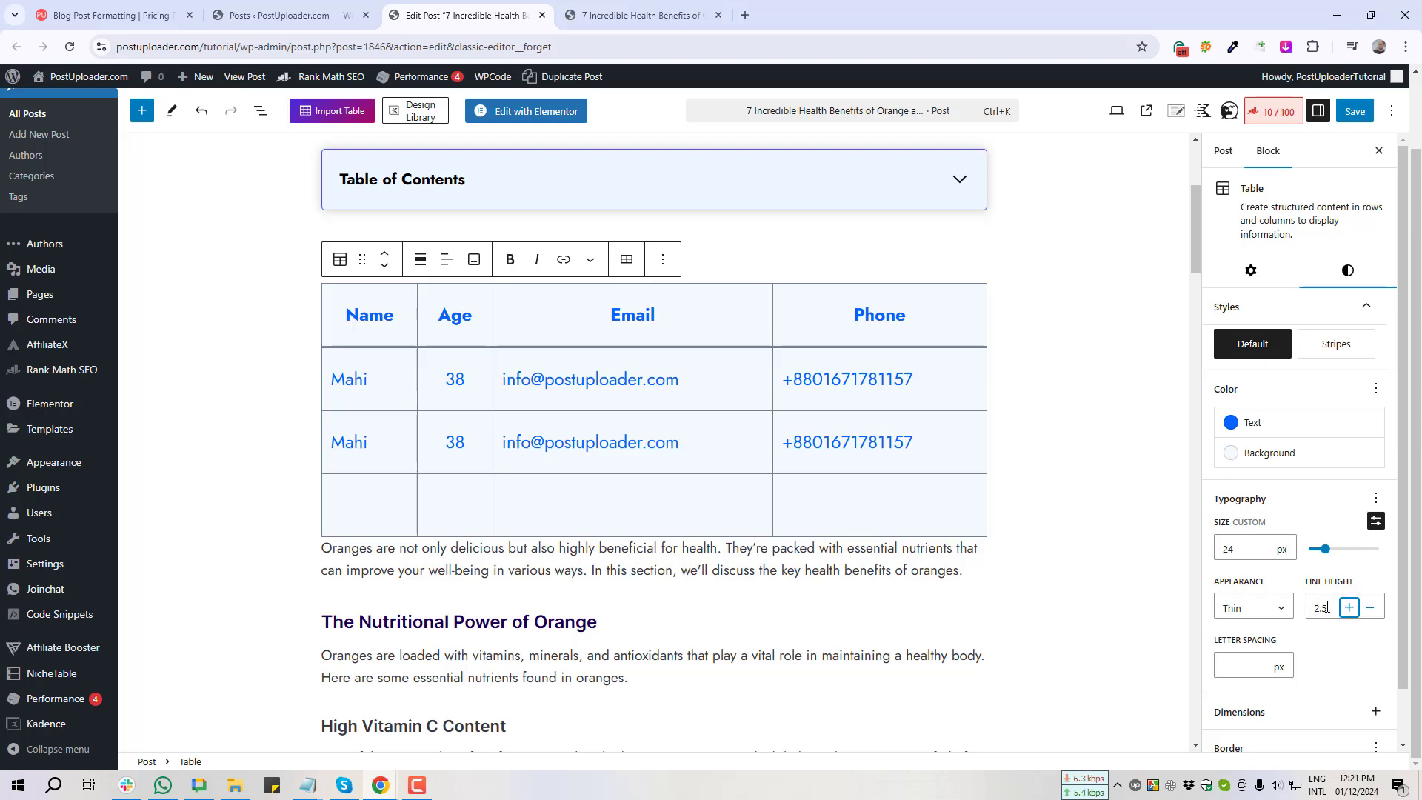
left_click(1319, 606)
Step: Lower the table's line height from 2.5 down to 1.7
key("Print")
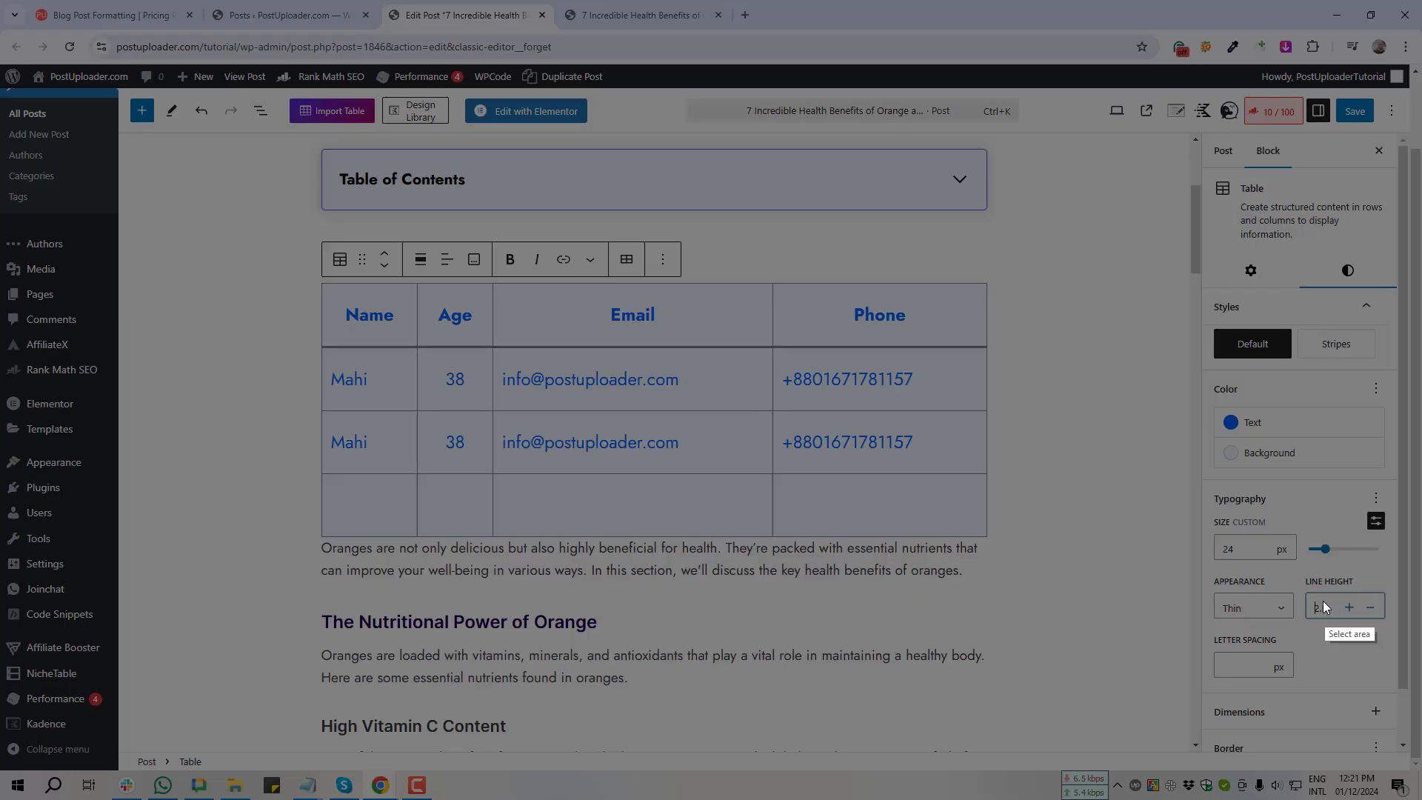
left_click_drag(1295, 564, 1402, 644)
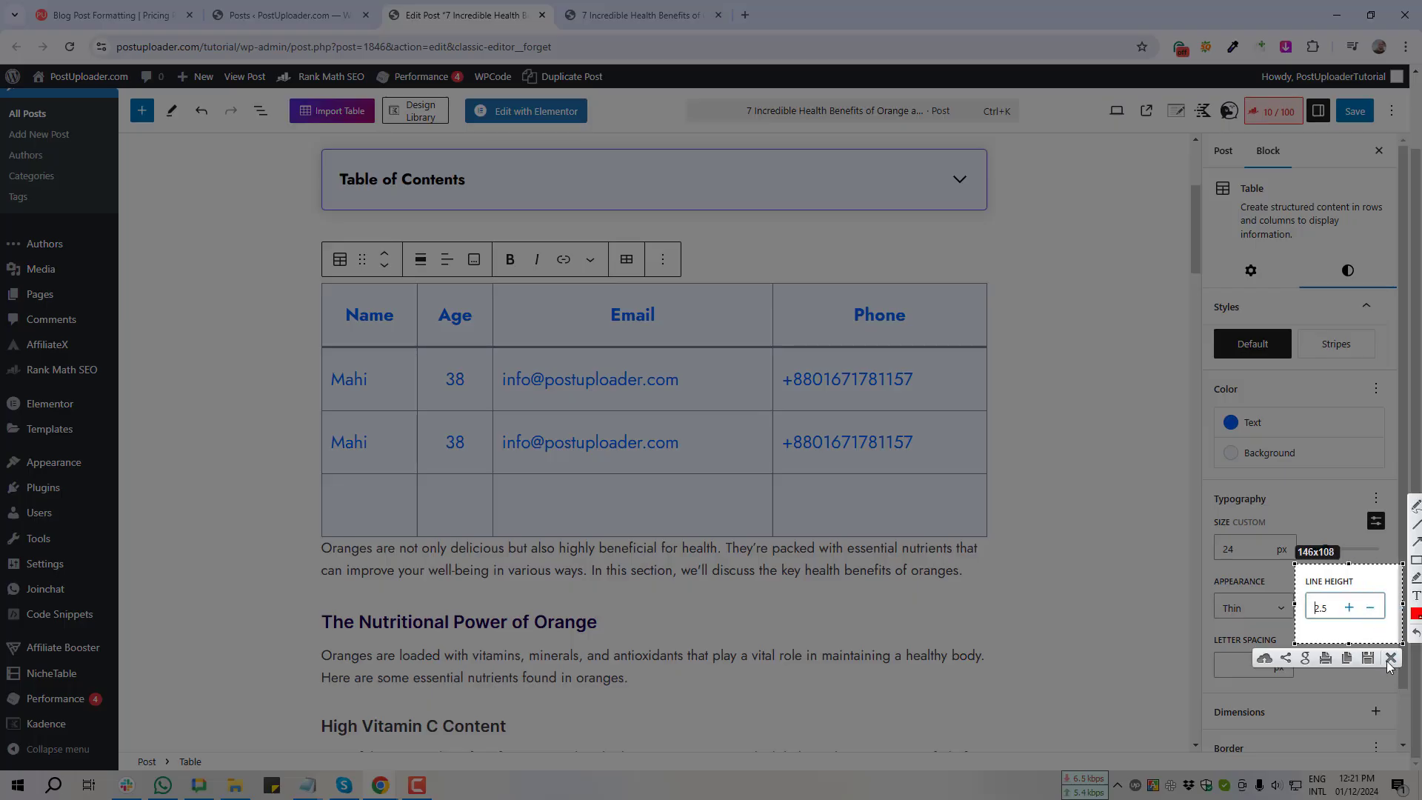
left_click(1390, 659)
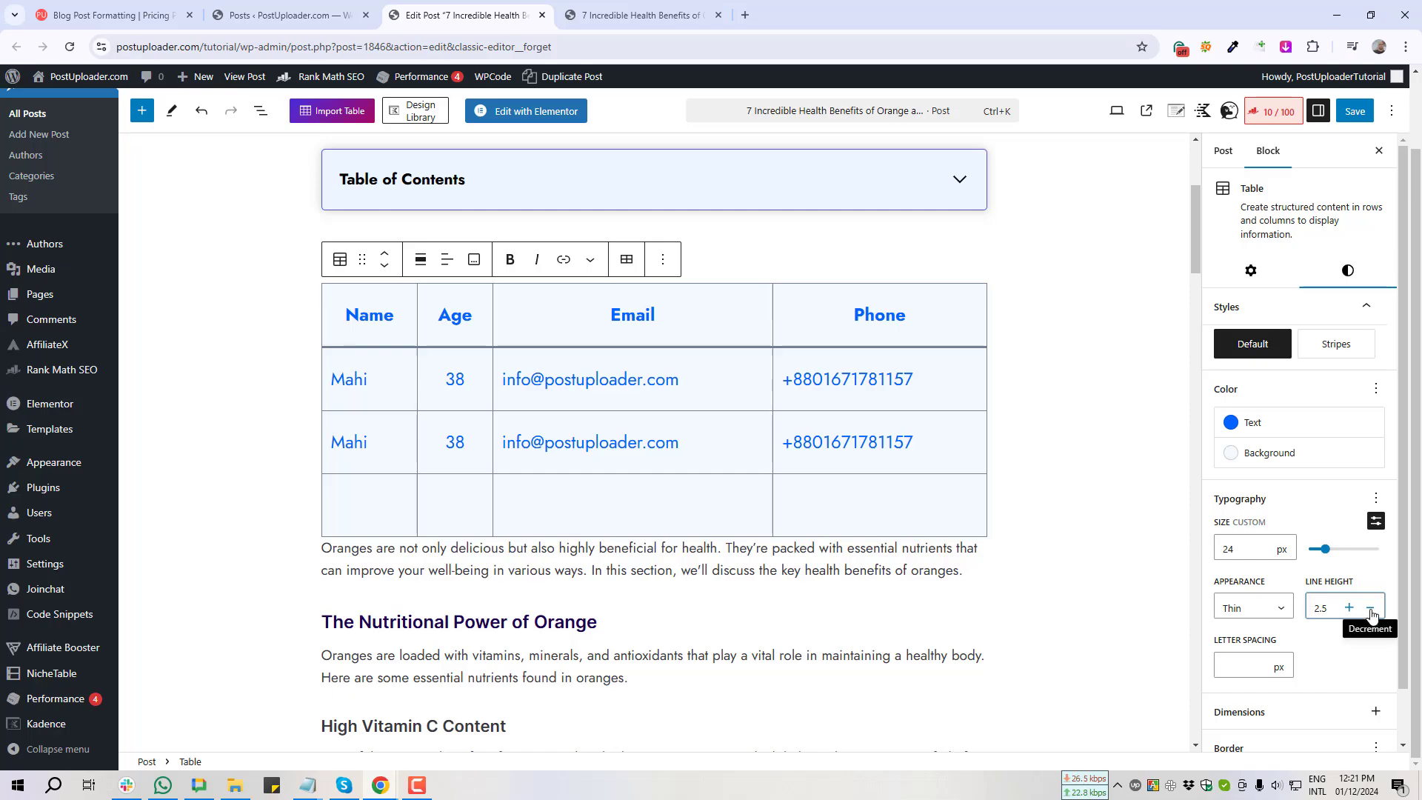
left_click(1371, 612)
left_click(1371, 612)
left_click(1371, 612)
left_click(1371, 612)
left_click(1371, 612)
left_click(1371, 612)
left_click(1371, 612)
left_click(1371, 612)
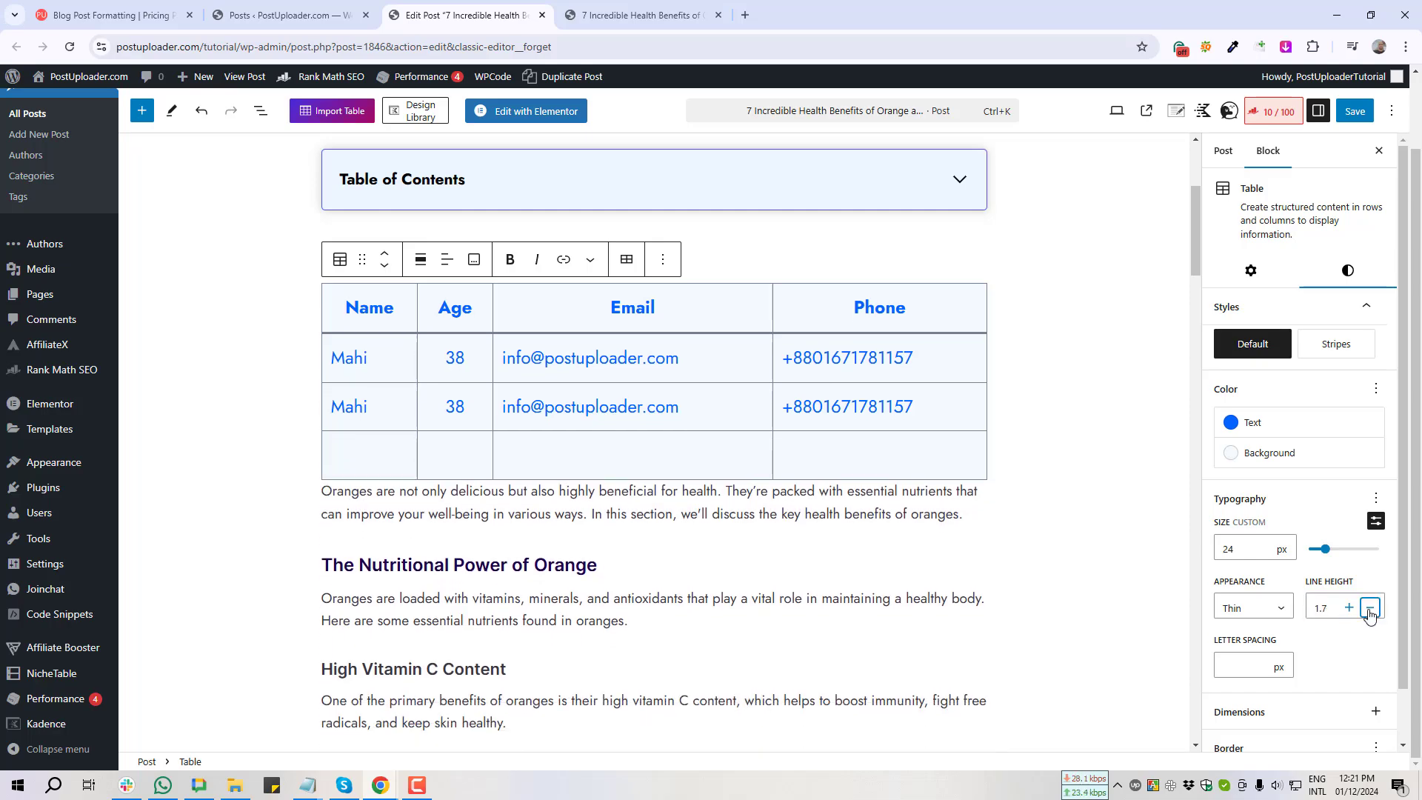
Step: Add the Decoration control to the table's typography settings
left_click(1377, 500)
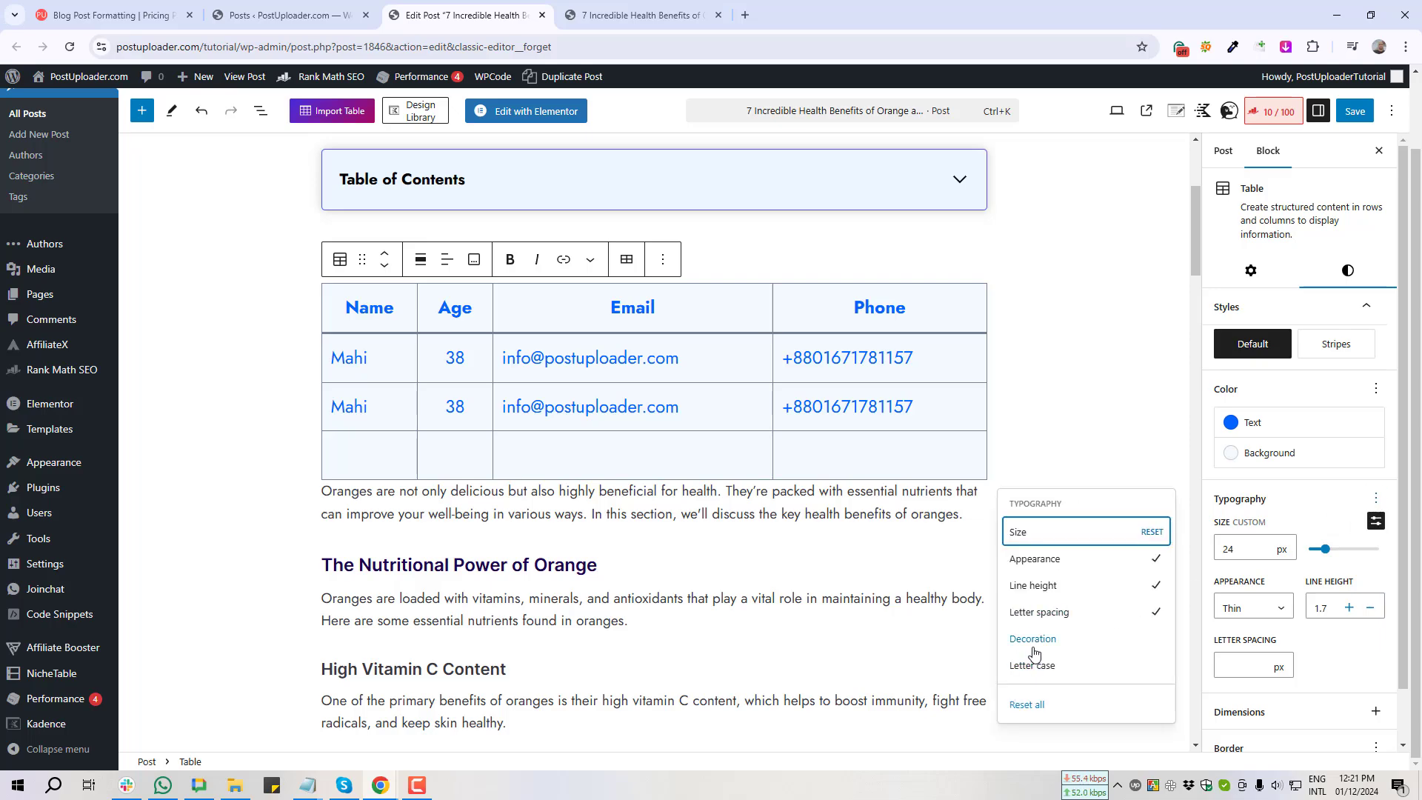
left_click(1035, 641)
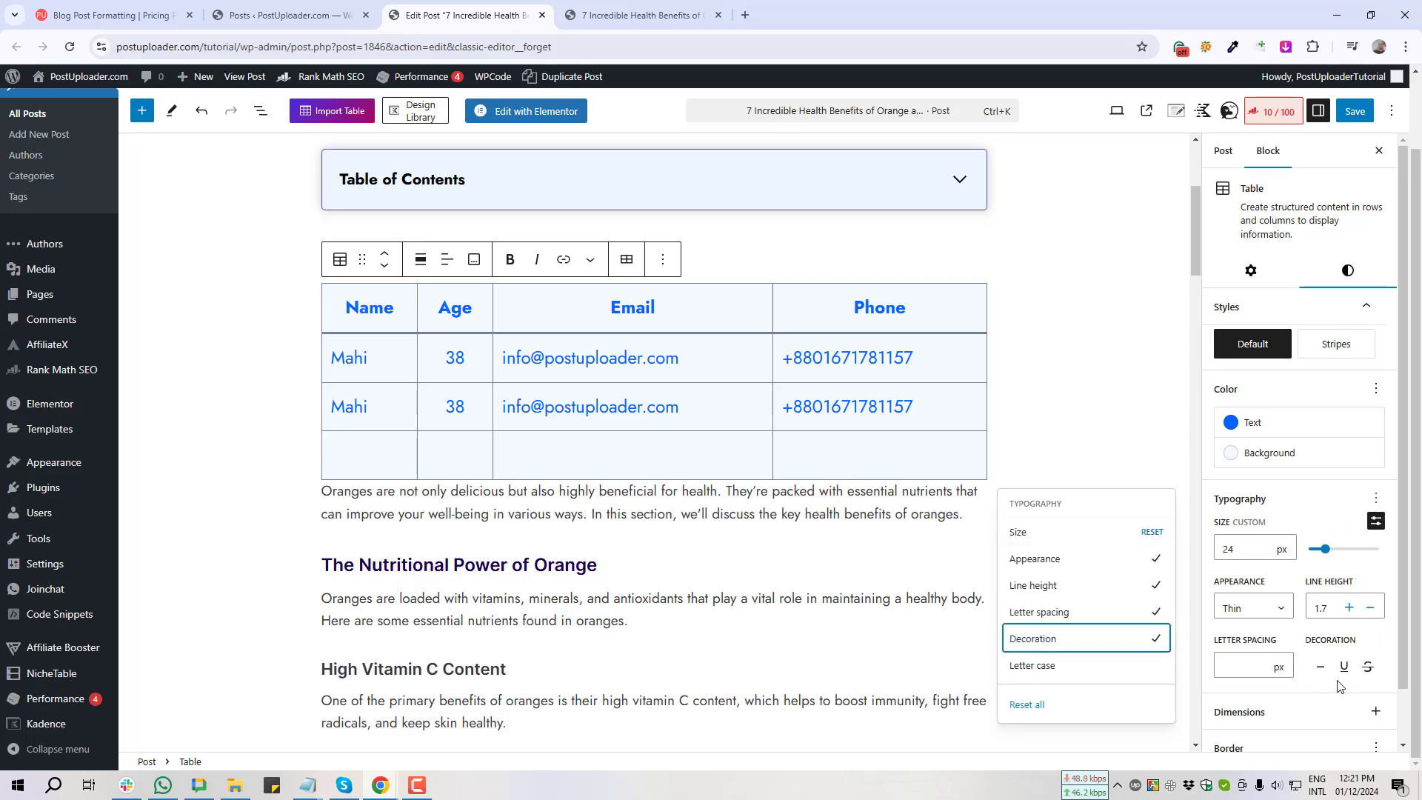
scroll(1340, 686, "down", 1)
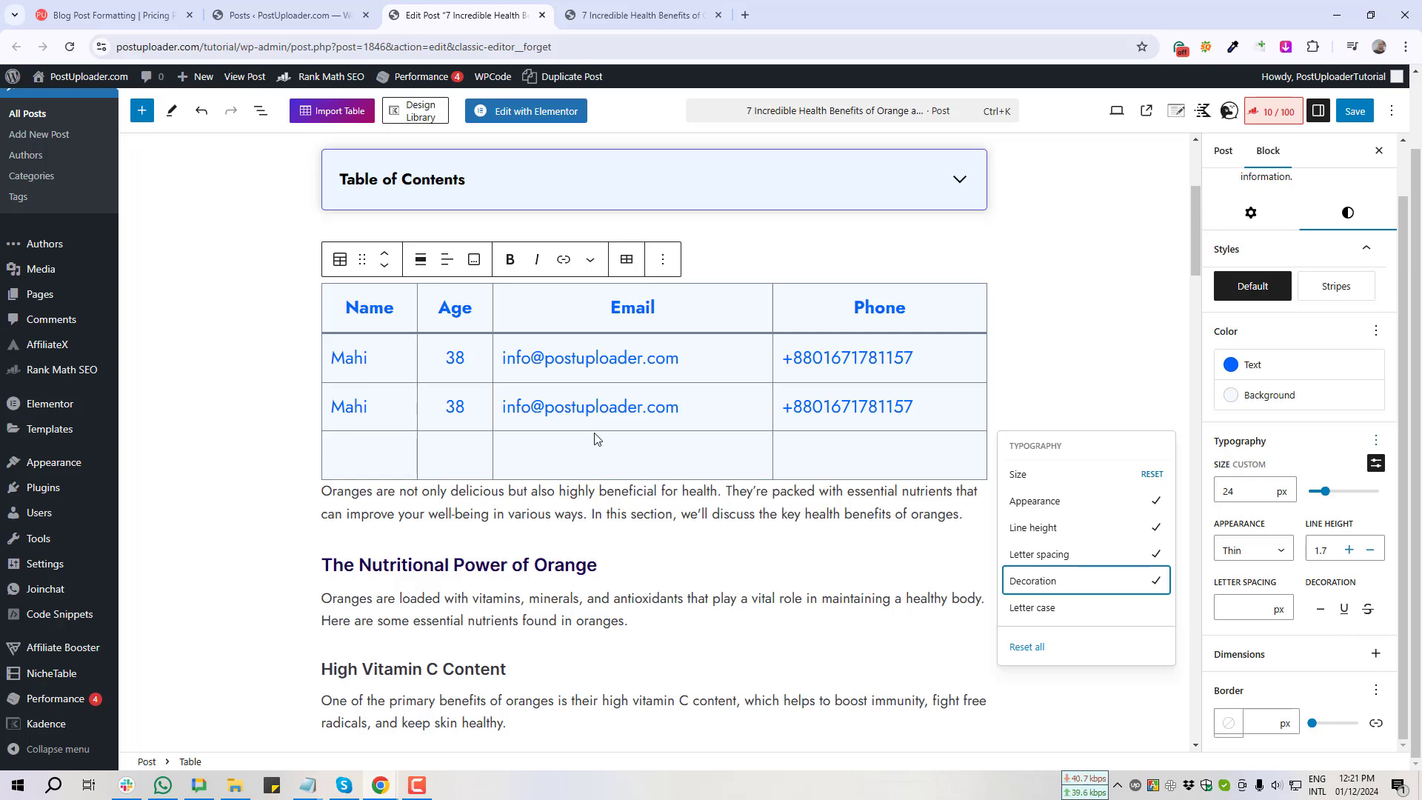
Step: Underline the table text, then switch its decoration to strikethrough
triple_click(594, 363)
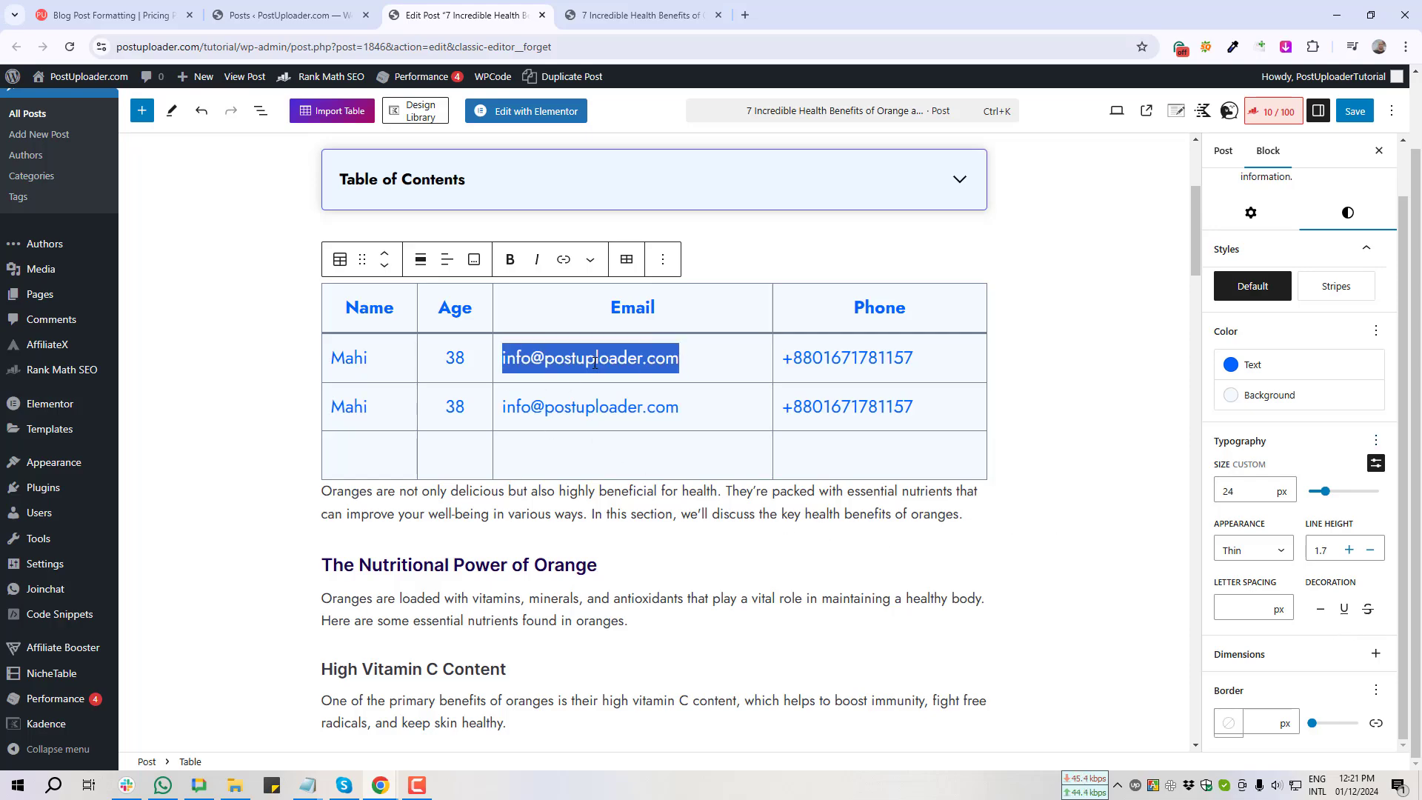
left_click(1344, 613)
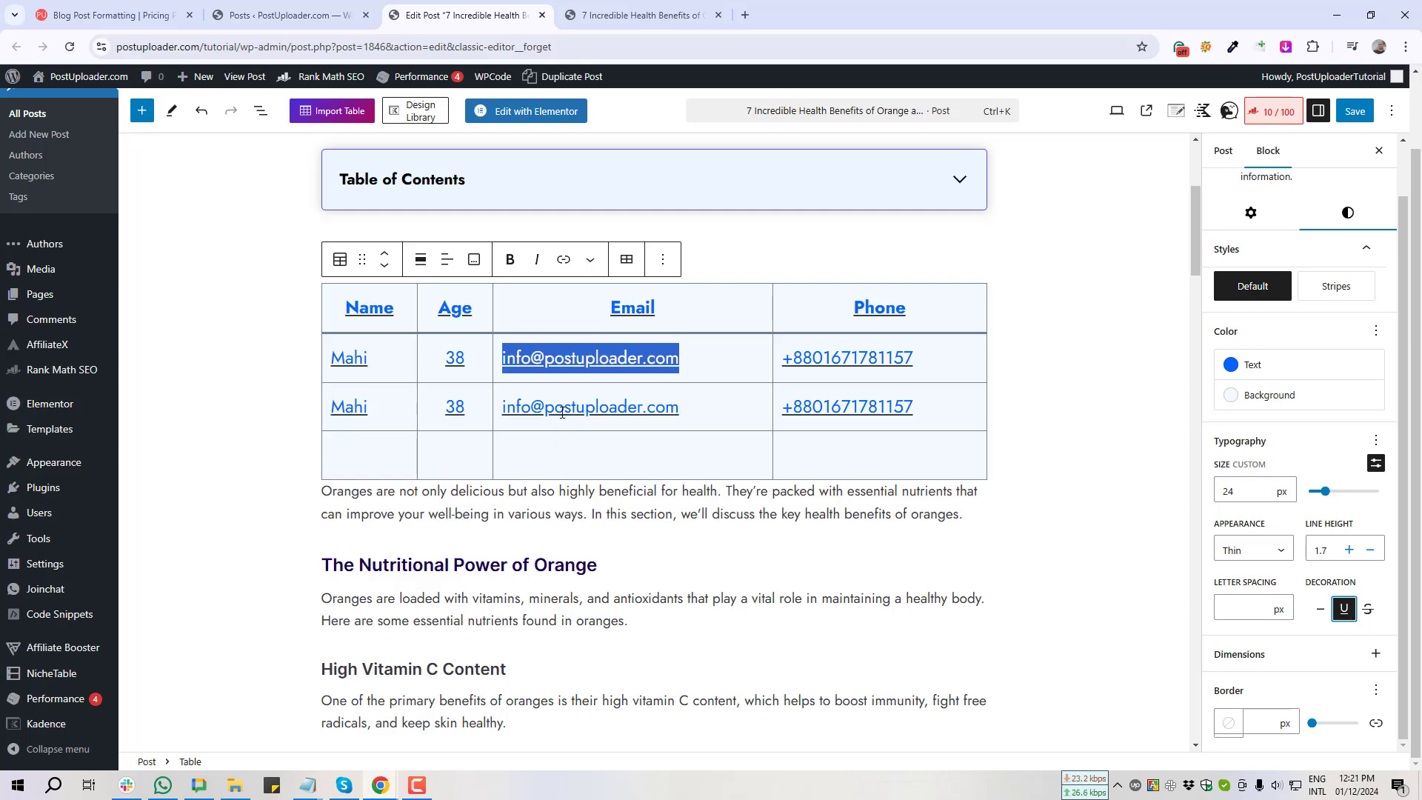
left_click(585, 367)
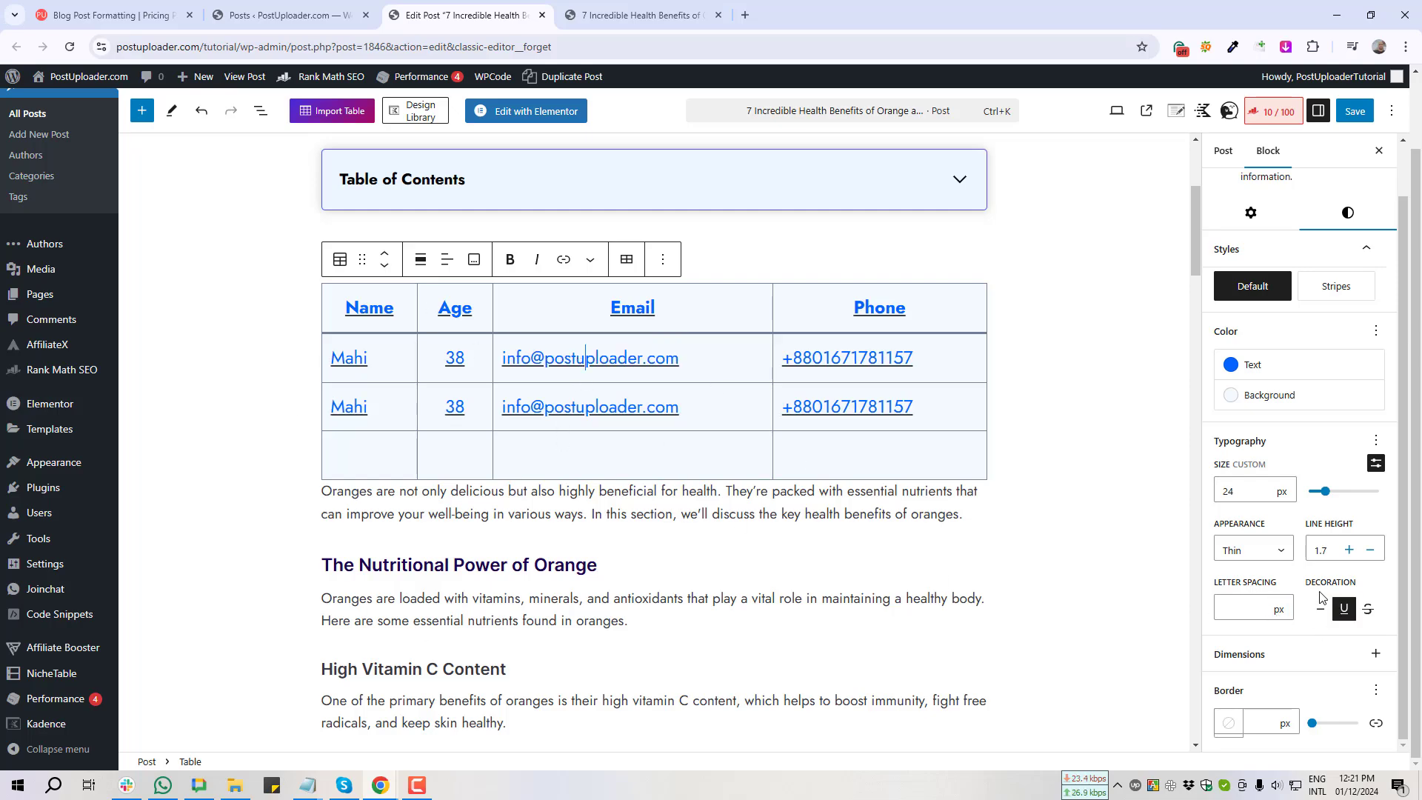
left_click(1369, 610)
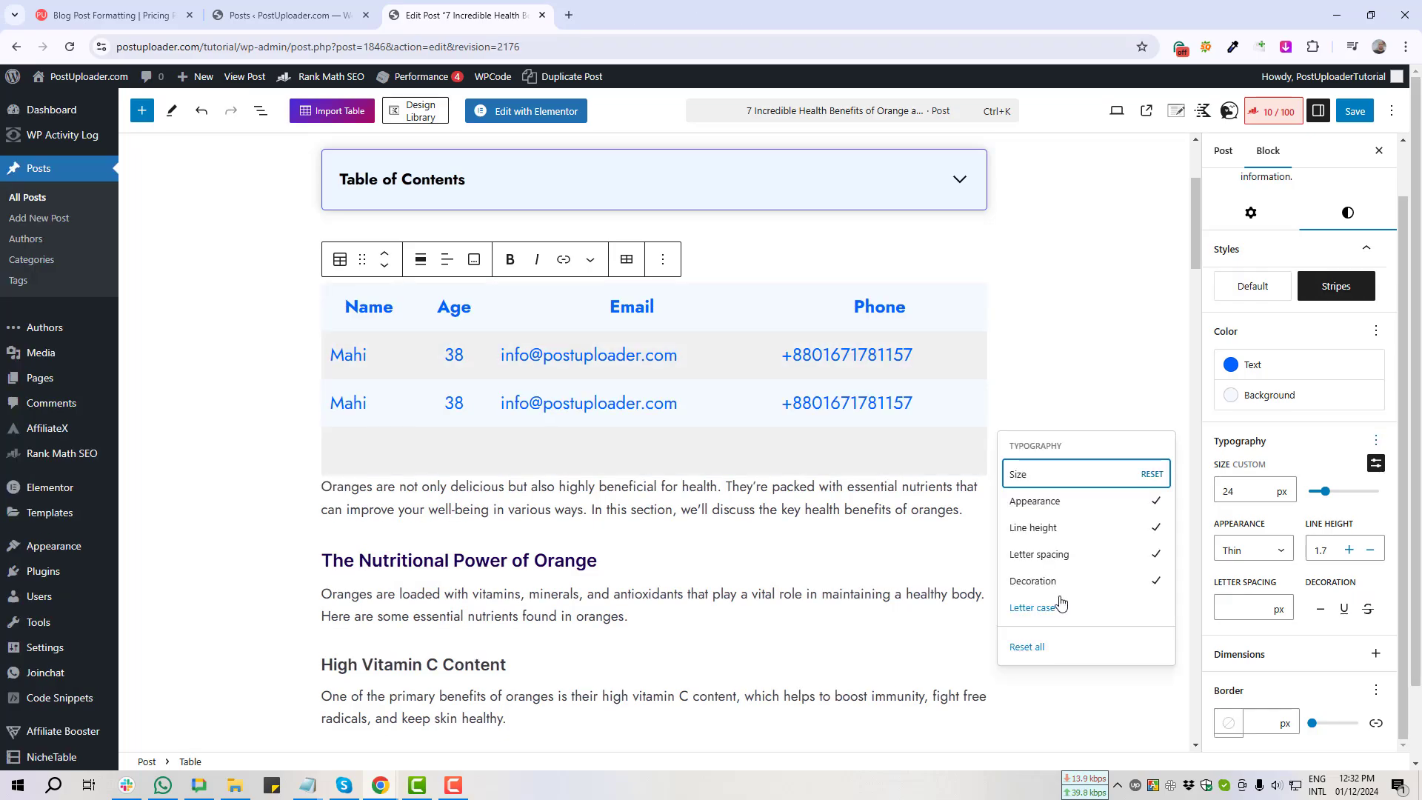
Step: Add the Letter case control to the table's typography settings
key("Print")
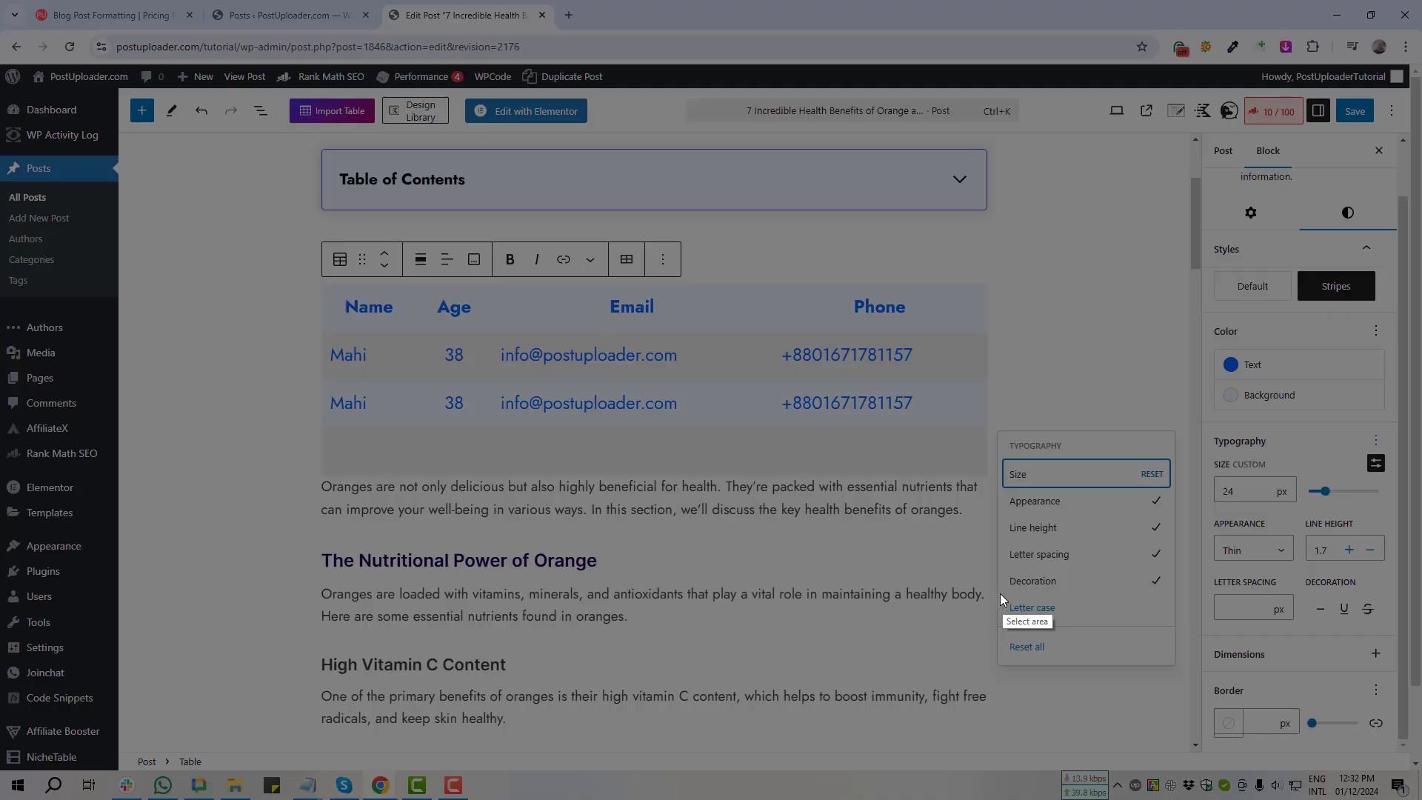
left_click_drag(1020, 619, 1082, 627)
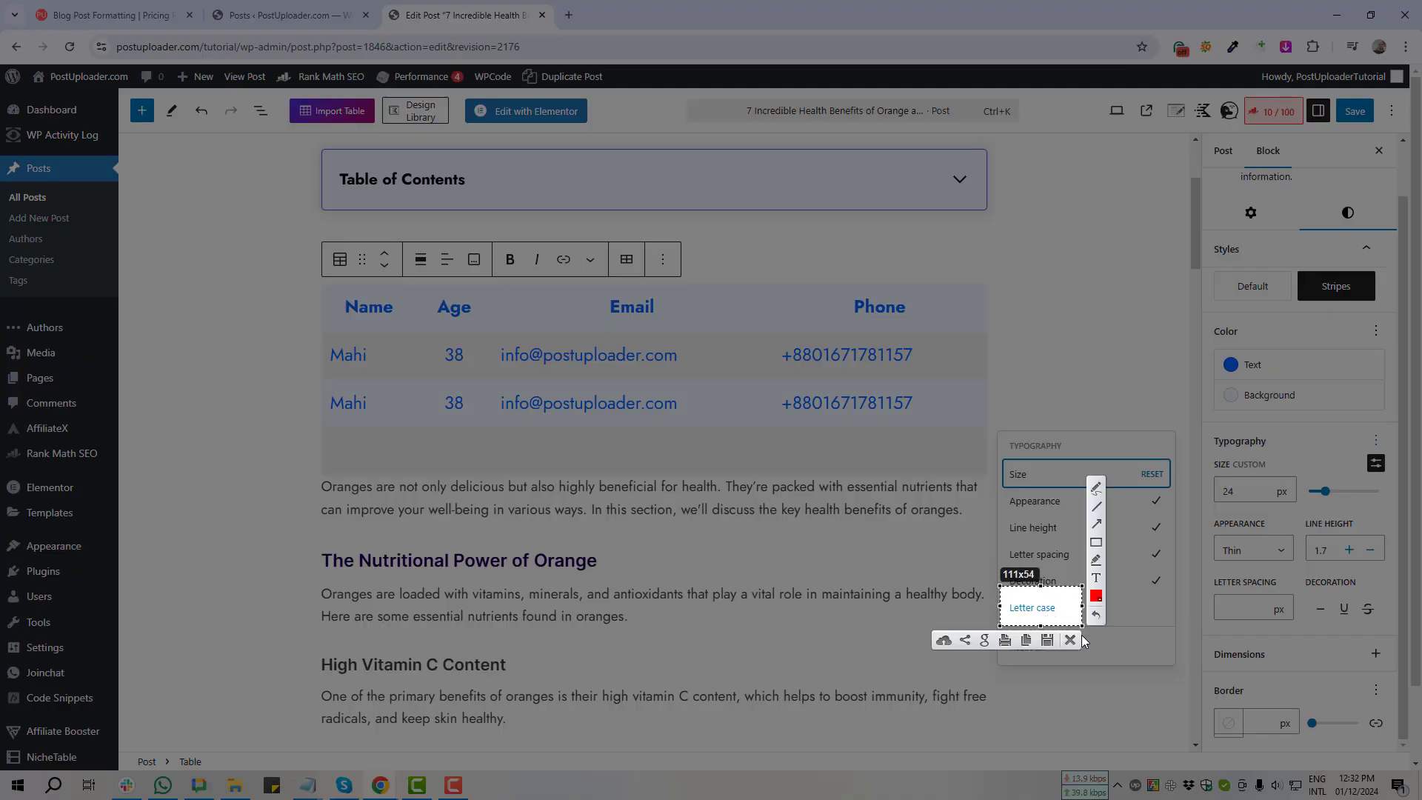
left_click(1071, 640)
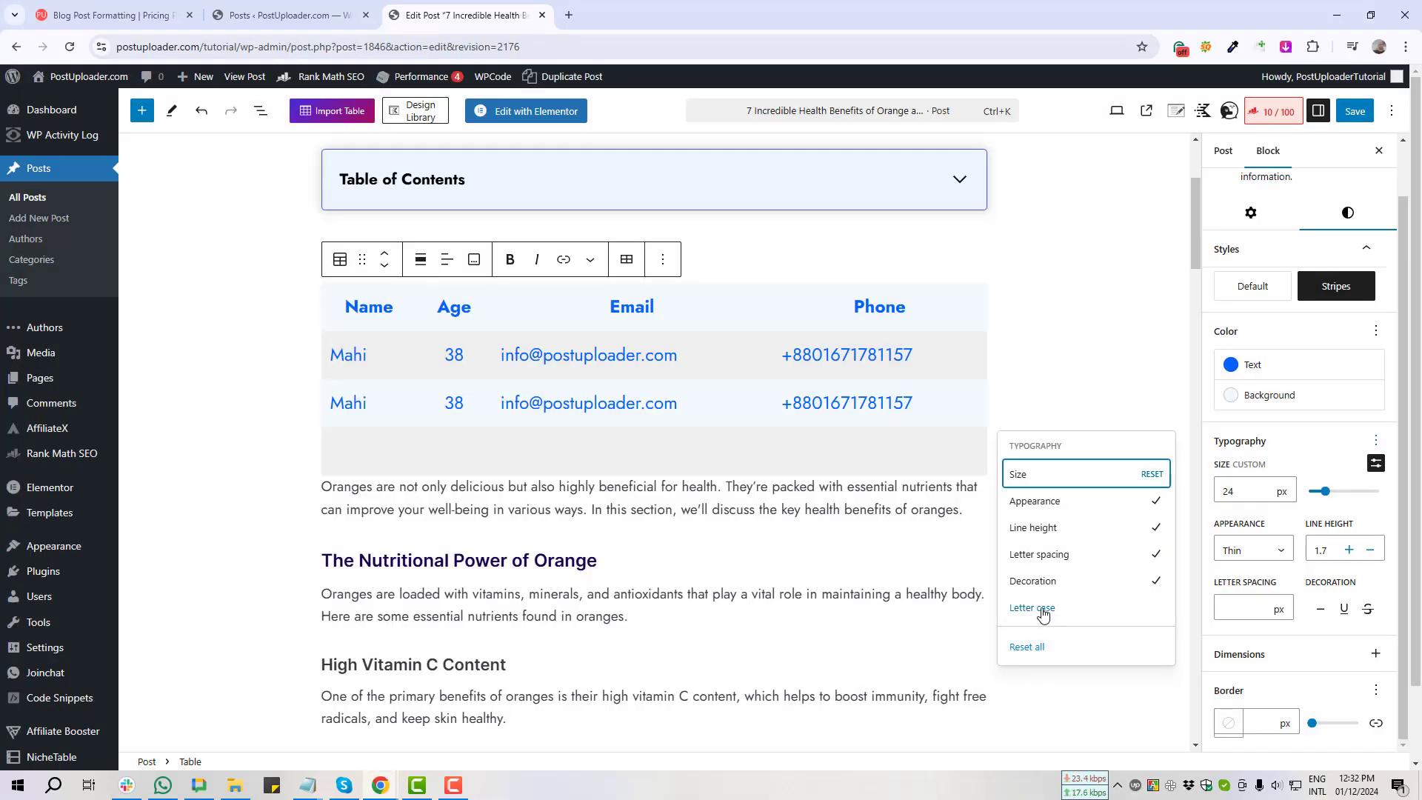
left_click(1043, 612)
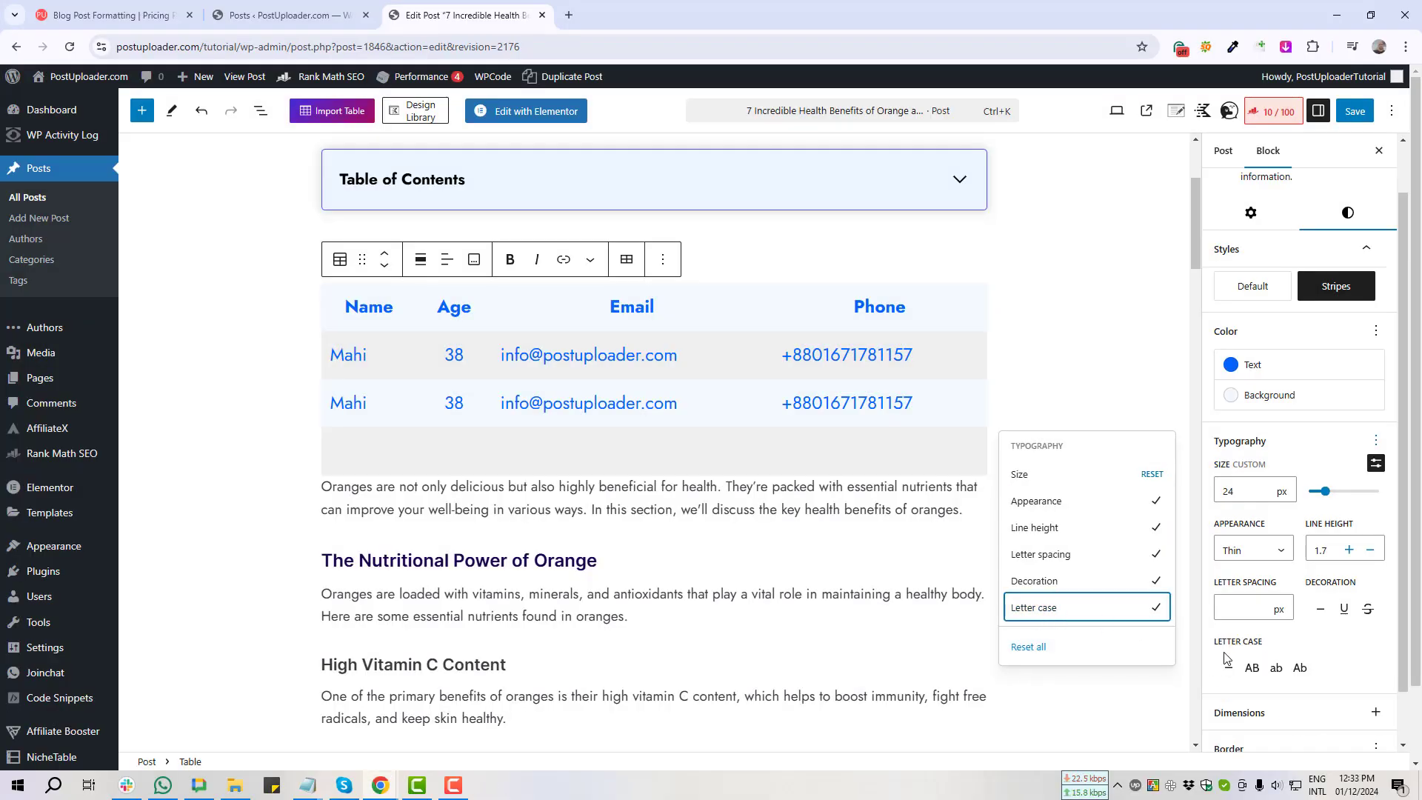
Step: Try uppercase and then lowercase letter case on the table text
key("Print")
left_click_drag(1210, 635, 1329, 687)
left_click(1317, 701)
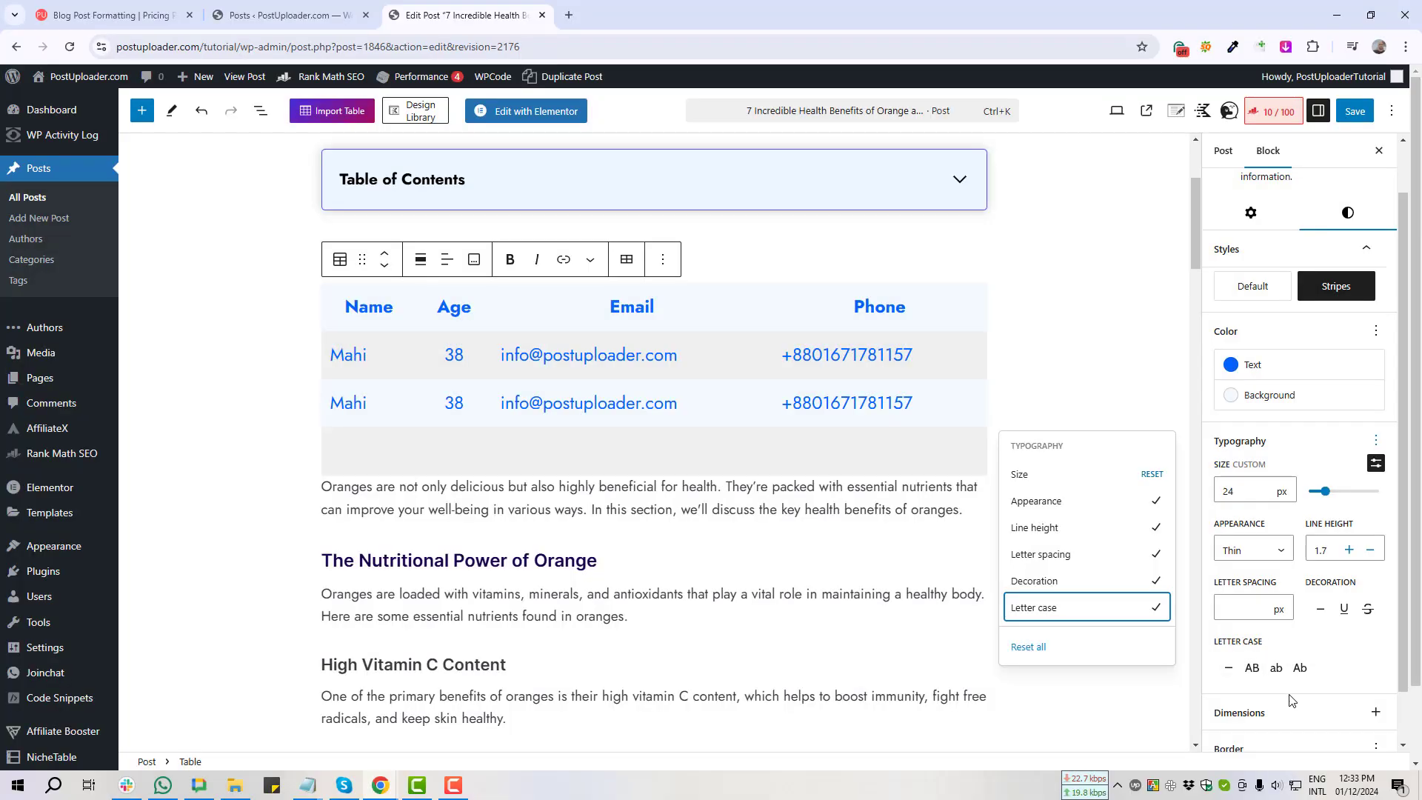
left_click(1252, 671)
left_click(1252, 671)
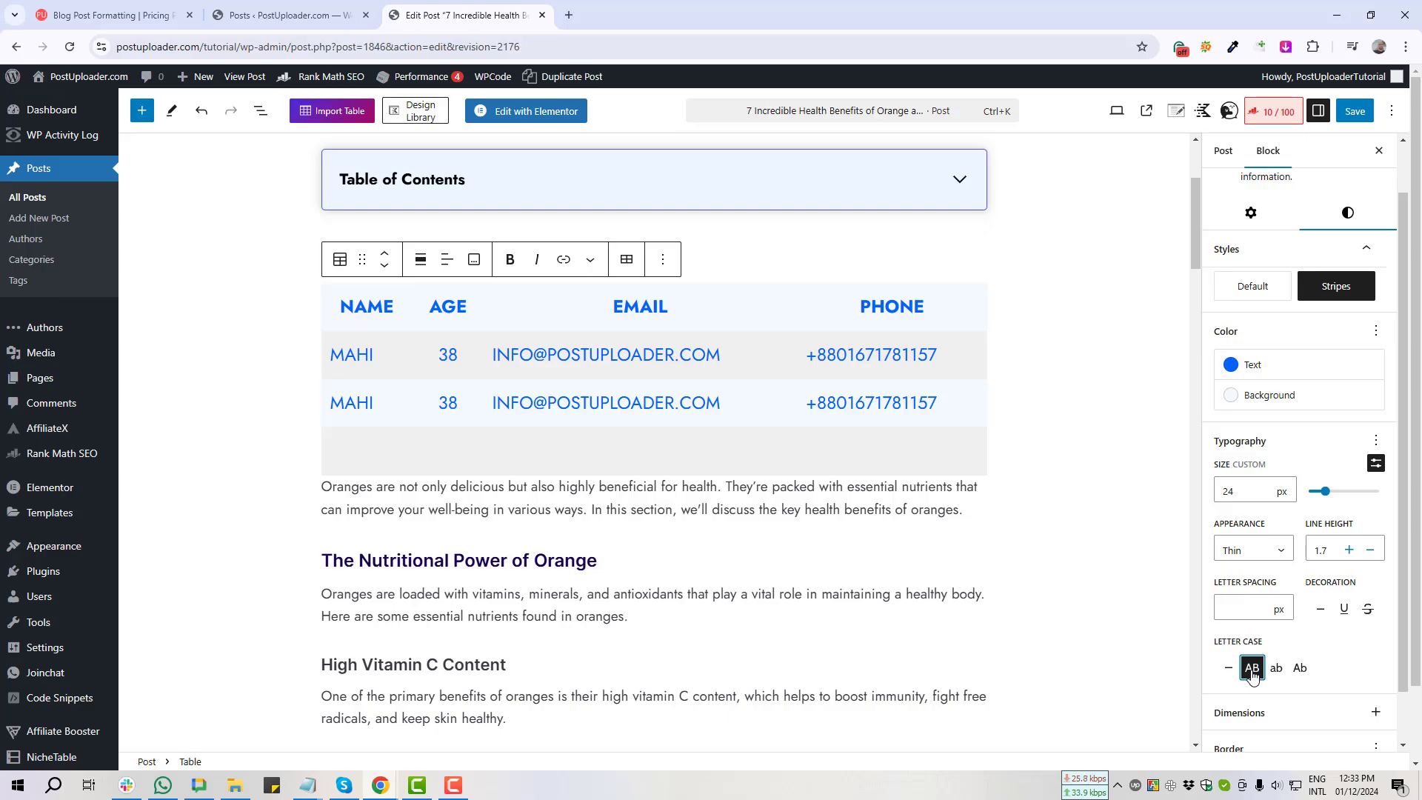
key("Print")
left_click_drag(309, 289, 1011, 474)
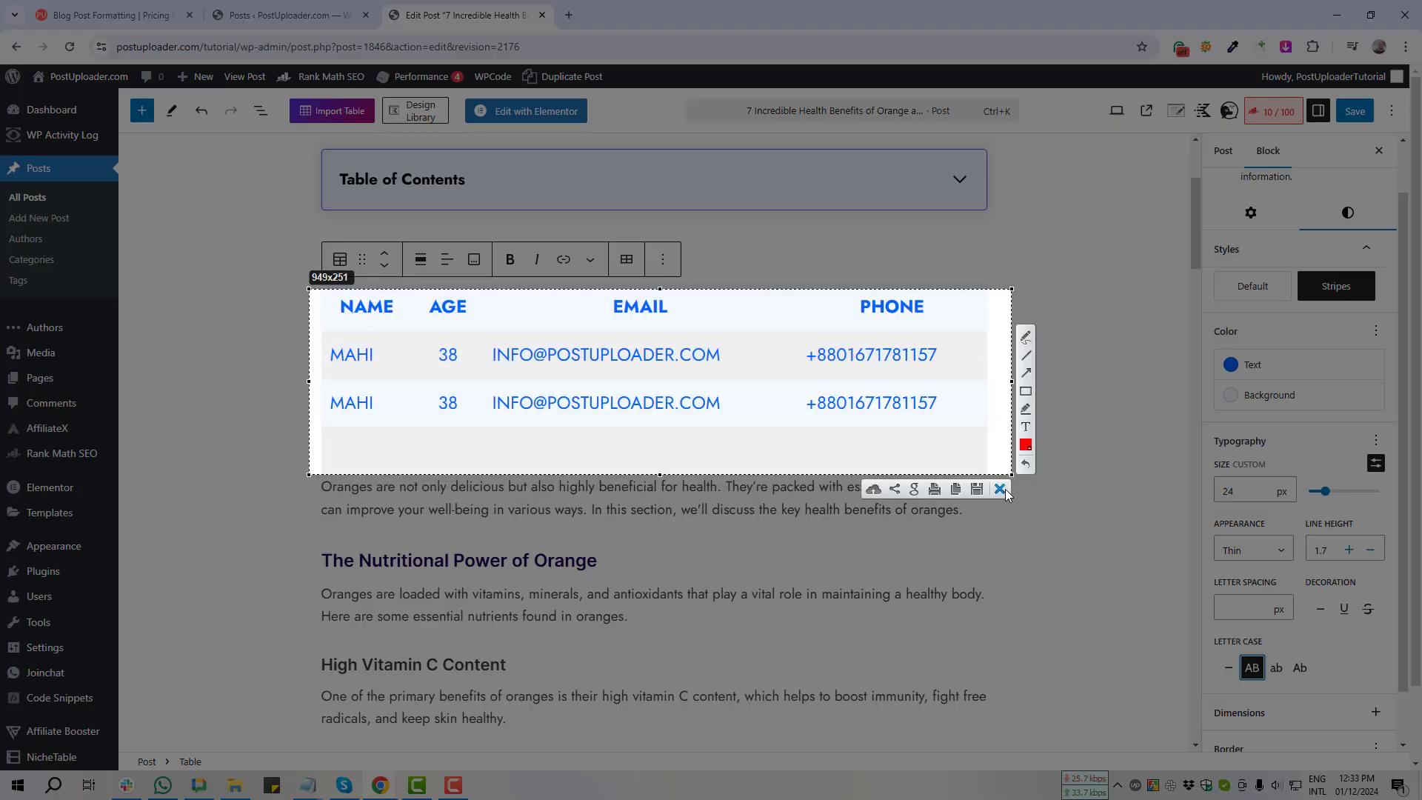
left_click(1004, 490)
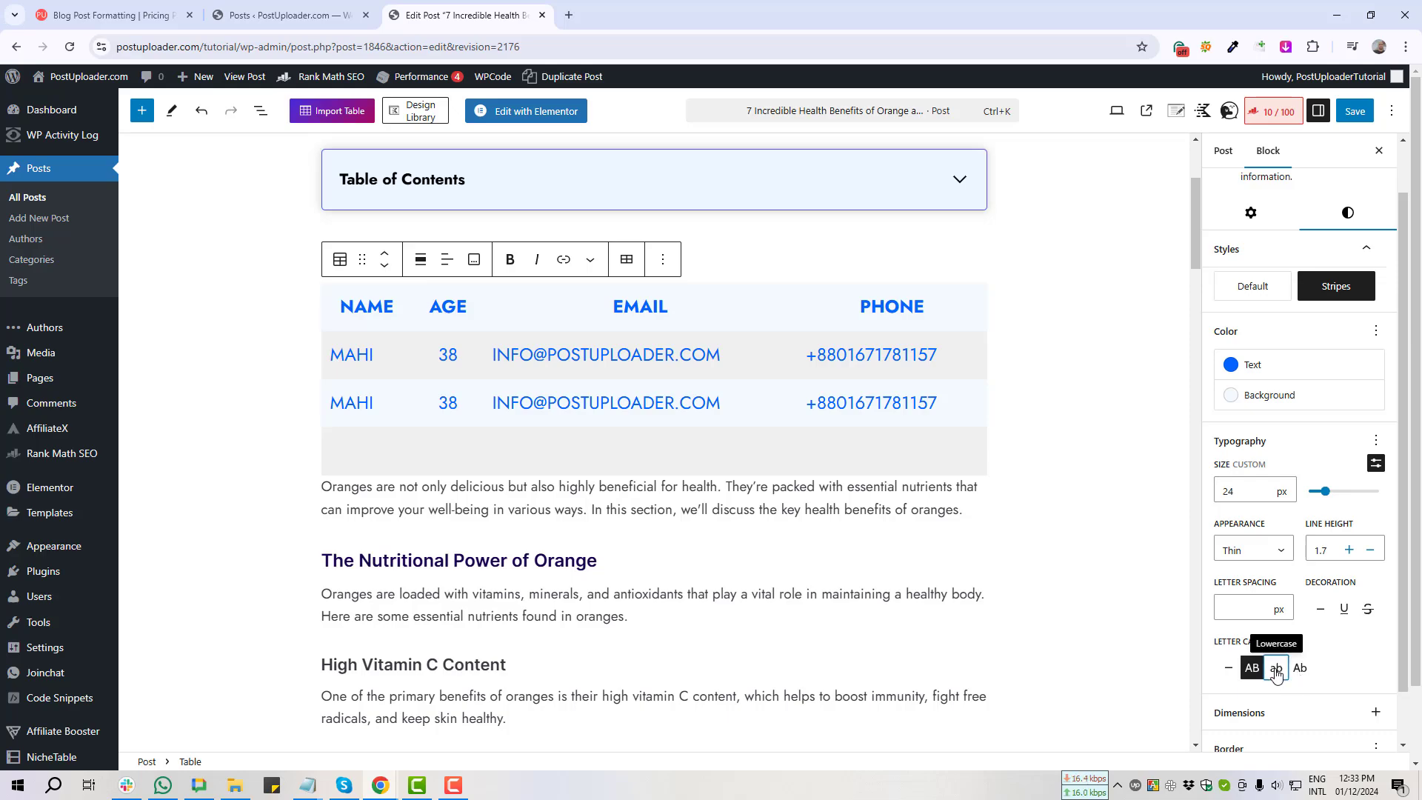
left_click(1276, 670)
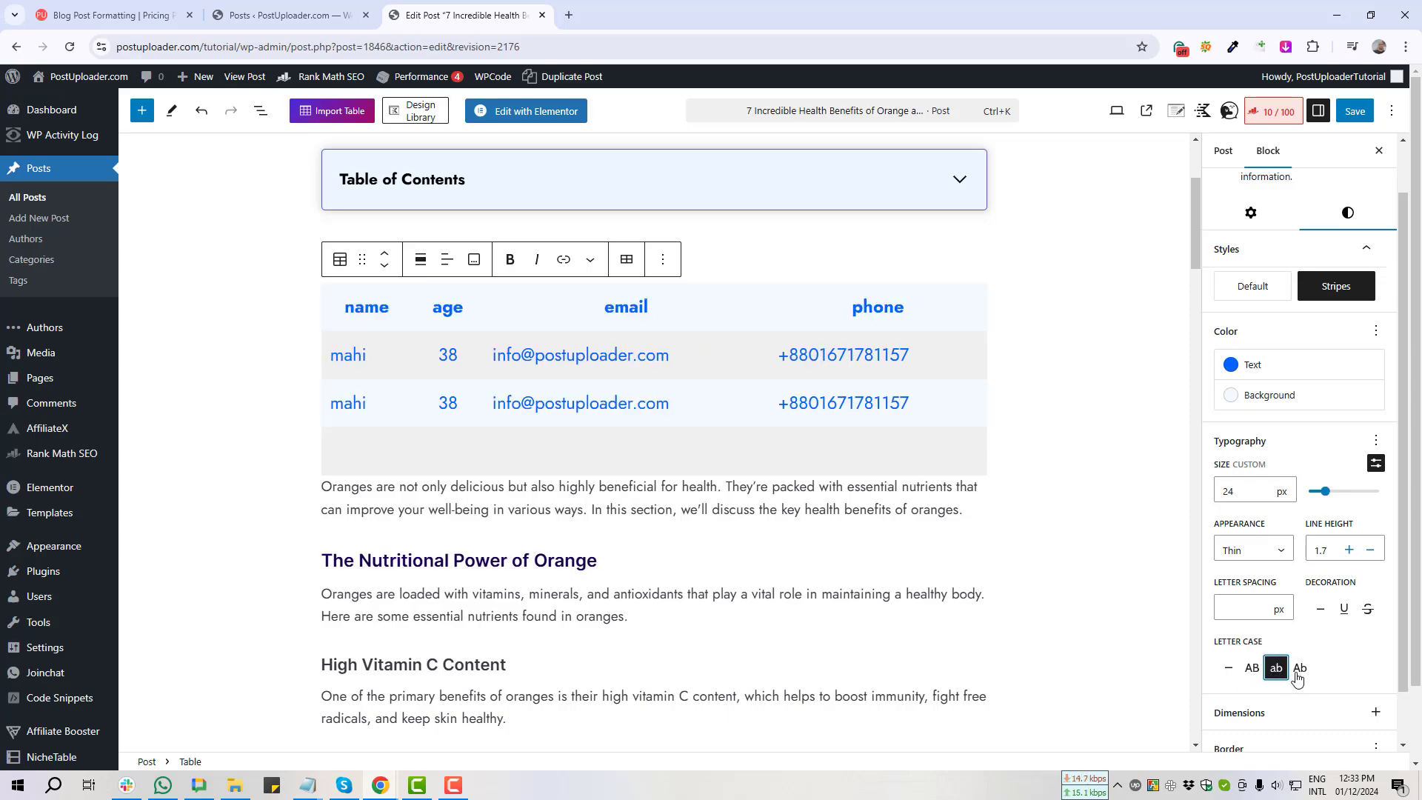
Step: Set the table text to Capitalize letter case, so entries read like Mahi
key("Print")
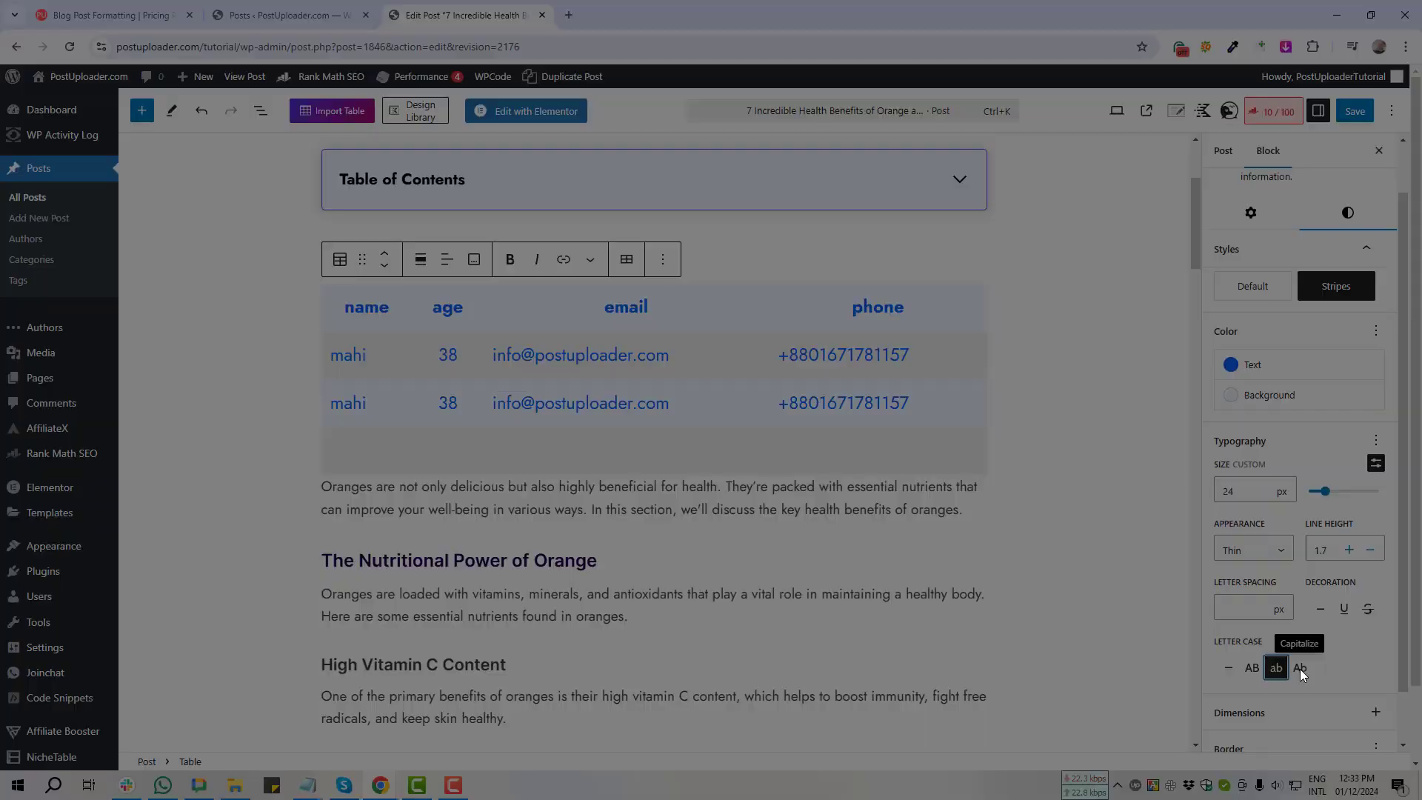
left_click_drag(1275, 642, 1329, 697)
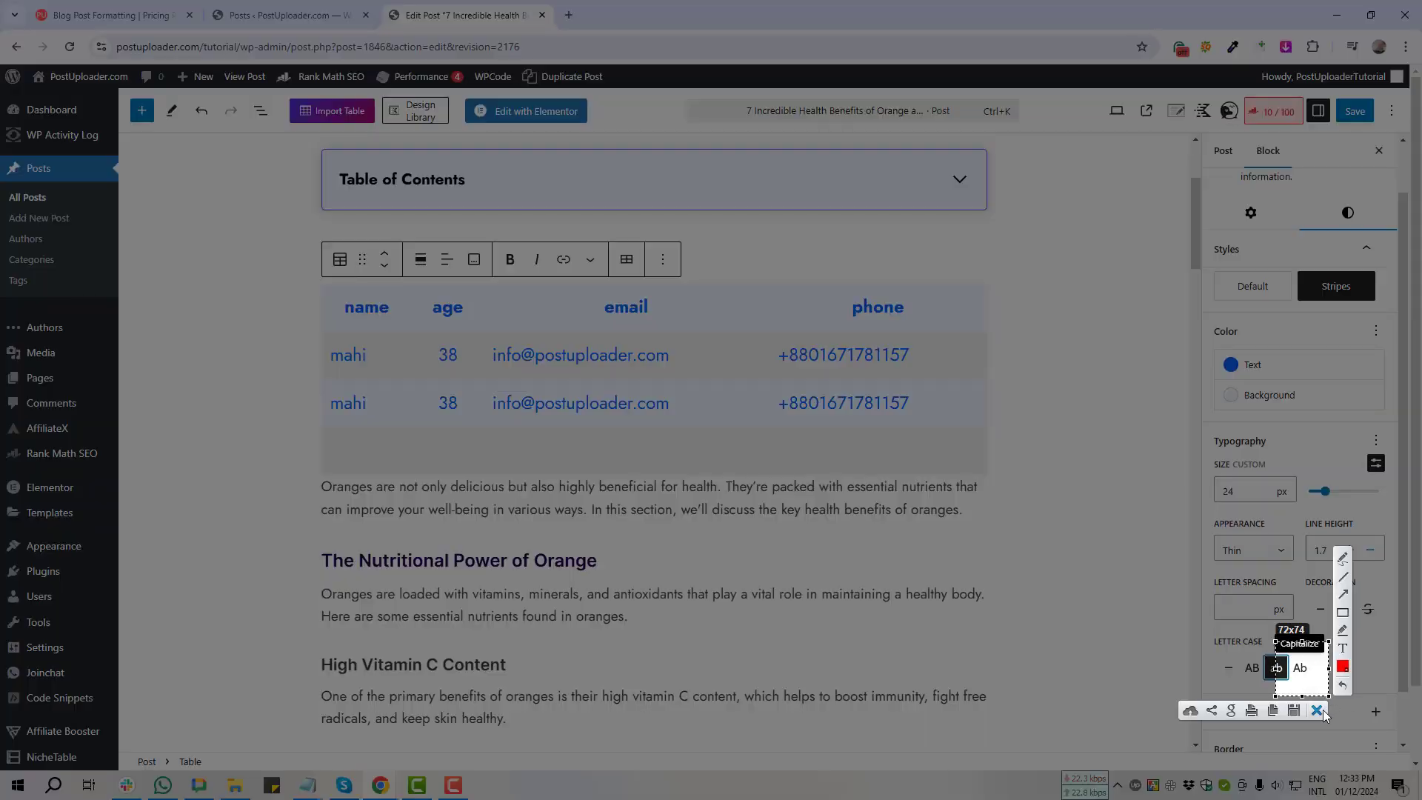
left_click(1319, 711)
left_click(1301, 669)
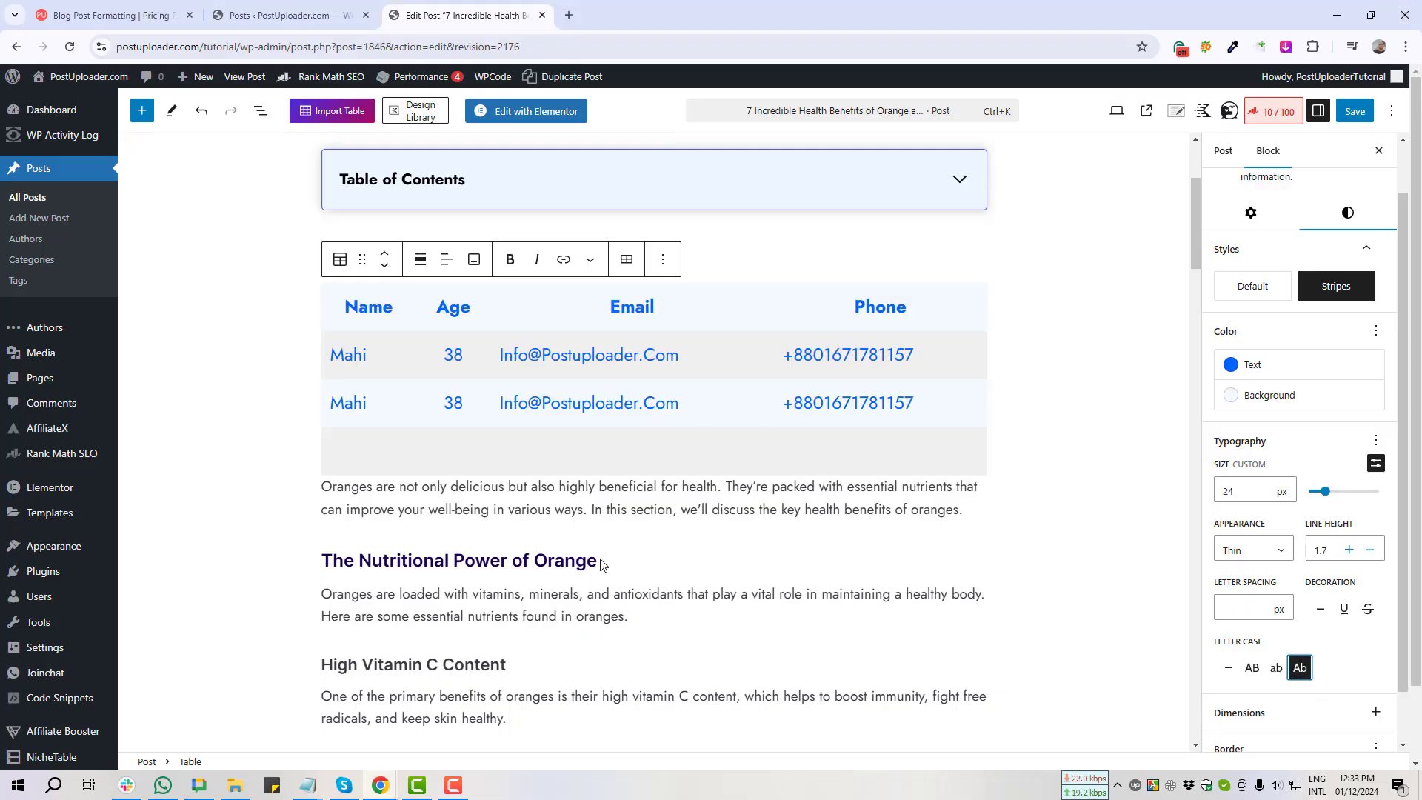
Step: Screenshot the lower table settings in the sidebar
scroll(1211, 671, "down", 1)
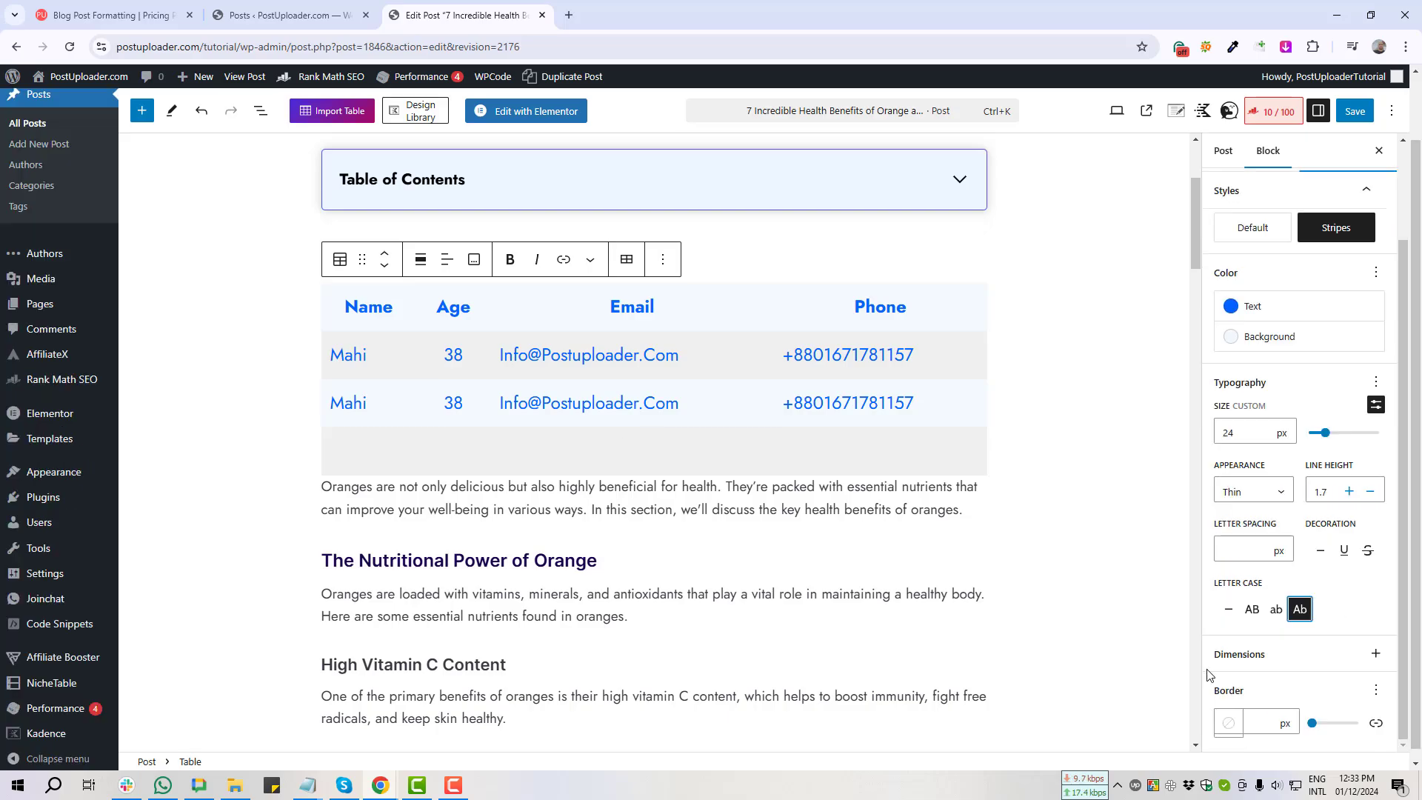
key("Print")
left_click_drag(1206, 666, 1378, 751)
left_click(1370, 765)
Step: Switch the table style from Stripes to Default and update the post
key("Print")
left_click_drag(1295, 193, 1381, 271)
left_click(1370, 285)
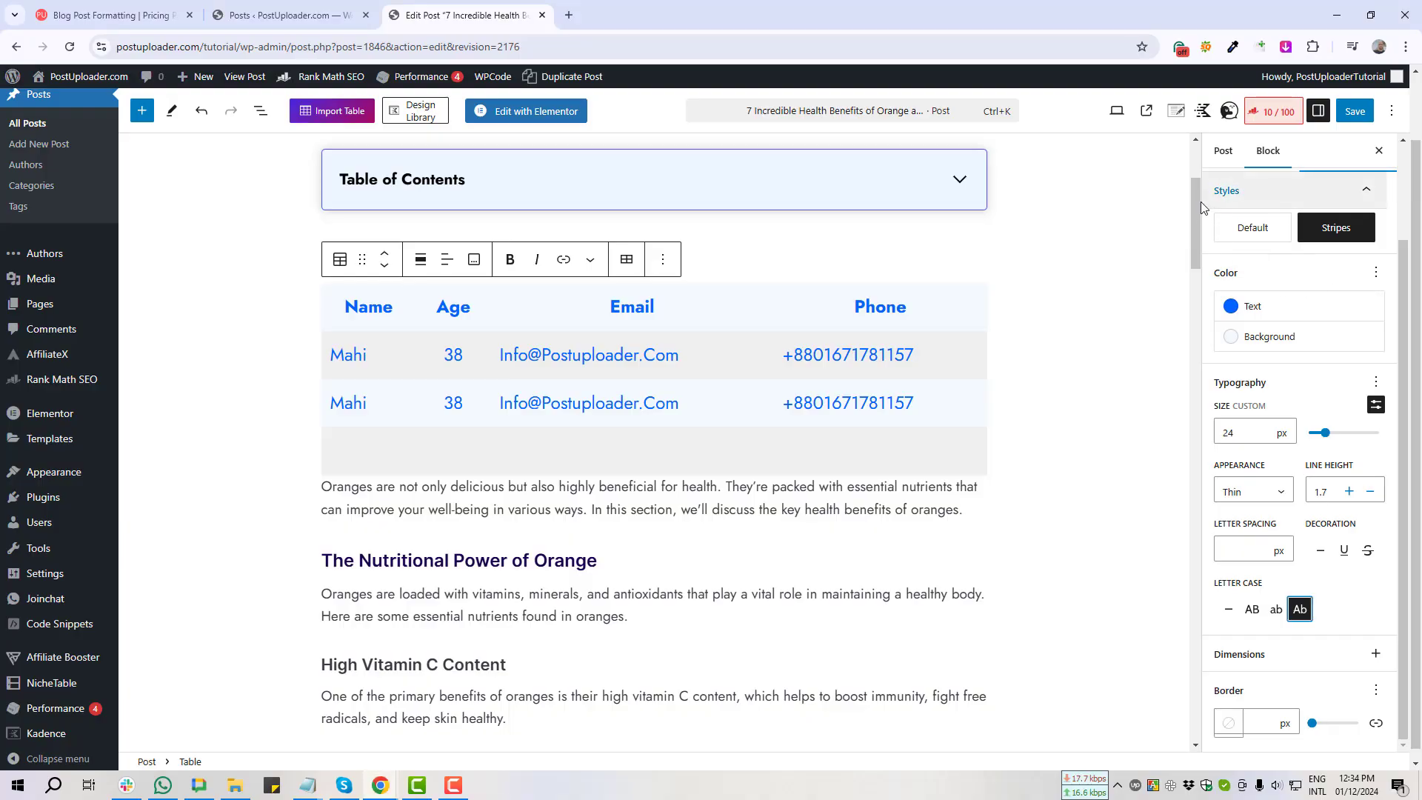
key("Print")
left_click_drag(1204, 192, 1296, 261)
key("ctrl+c")
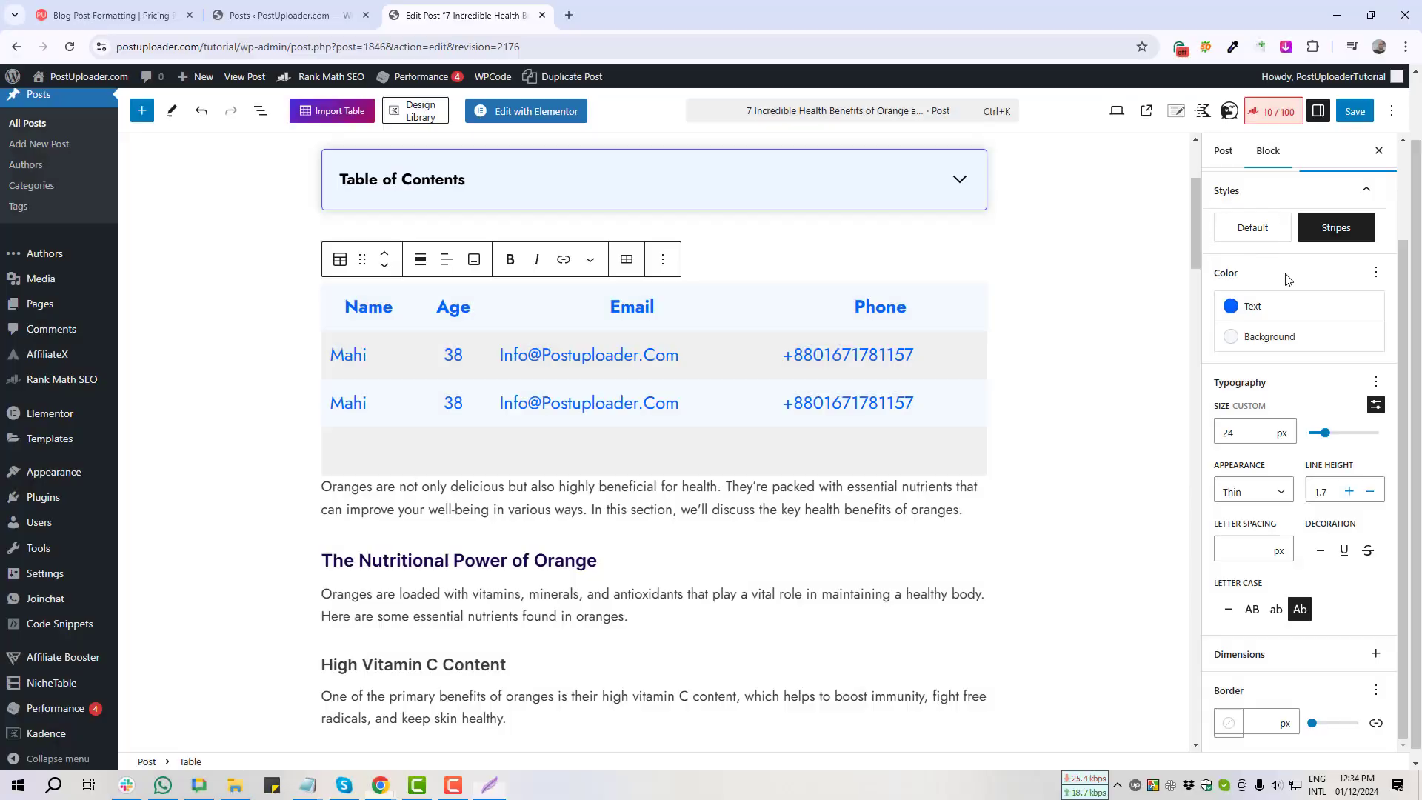
left_click(1252, 230)
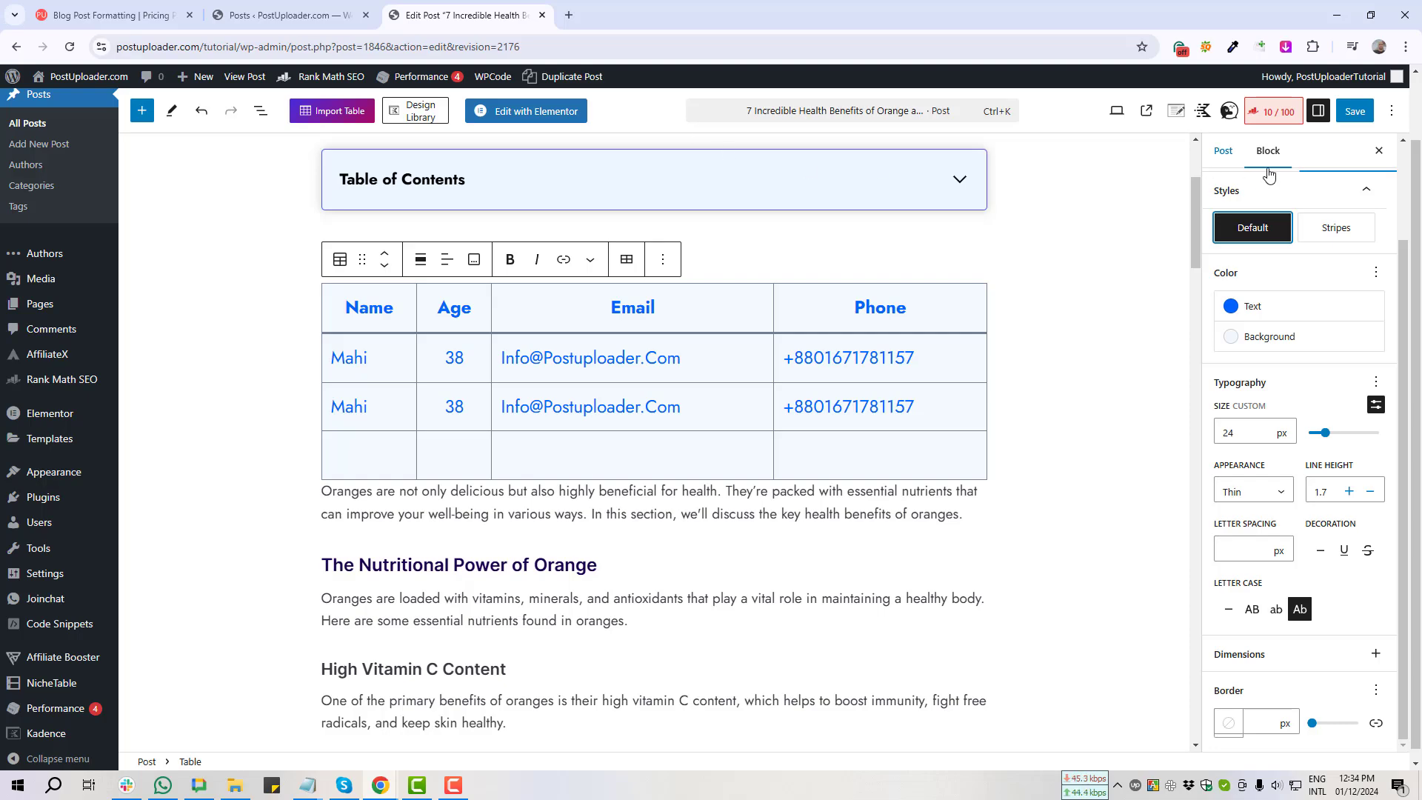
left_click(1356, 112)
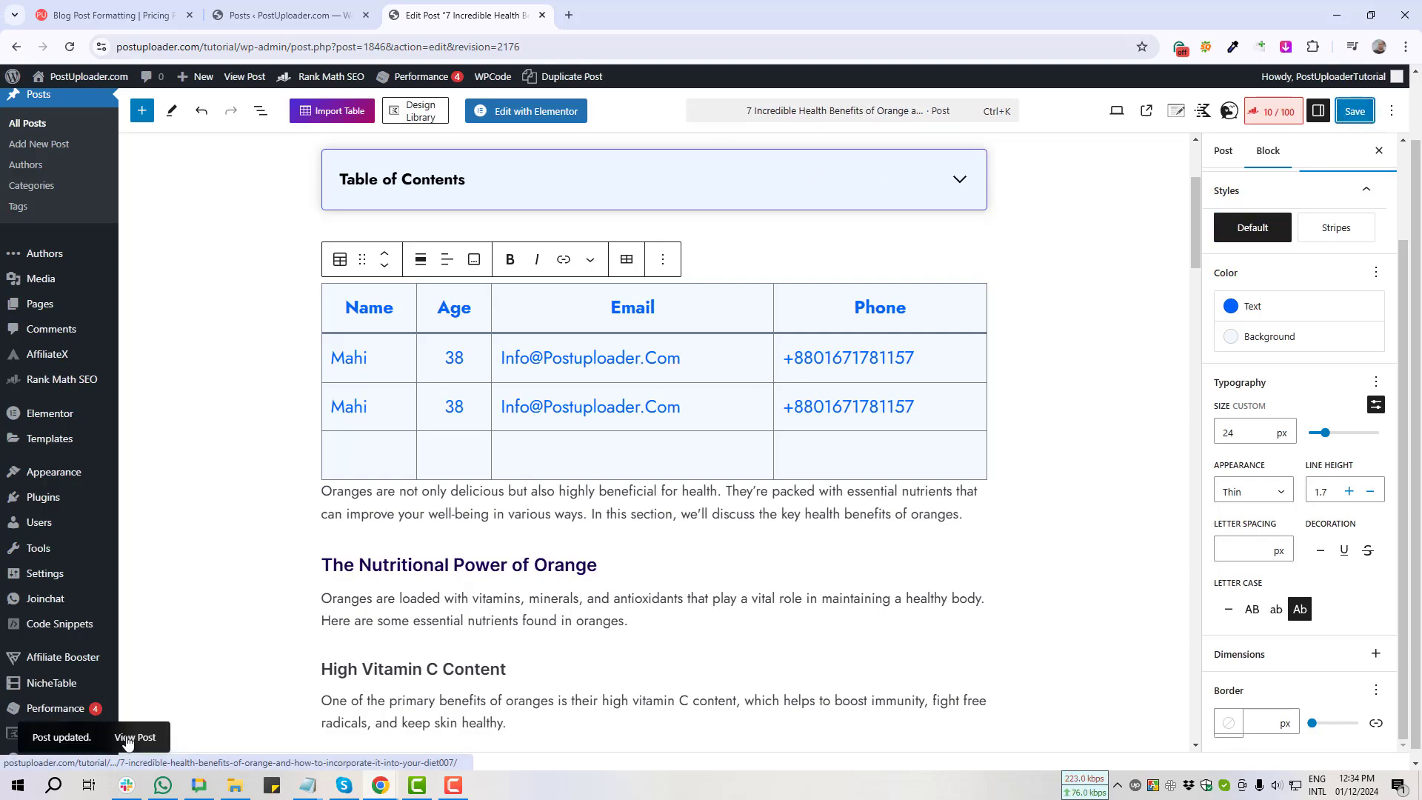
Step: Open the published post in a new tab and screenshot its Default-style table
left_click(129, 738, "ctrl")
left_click(620, 10)
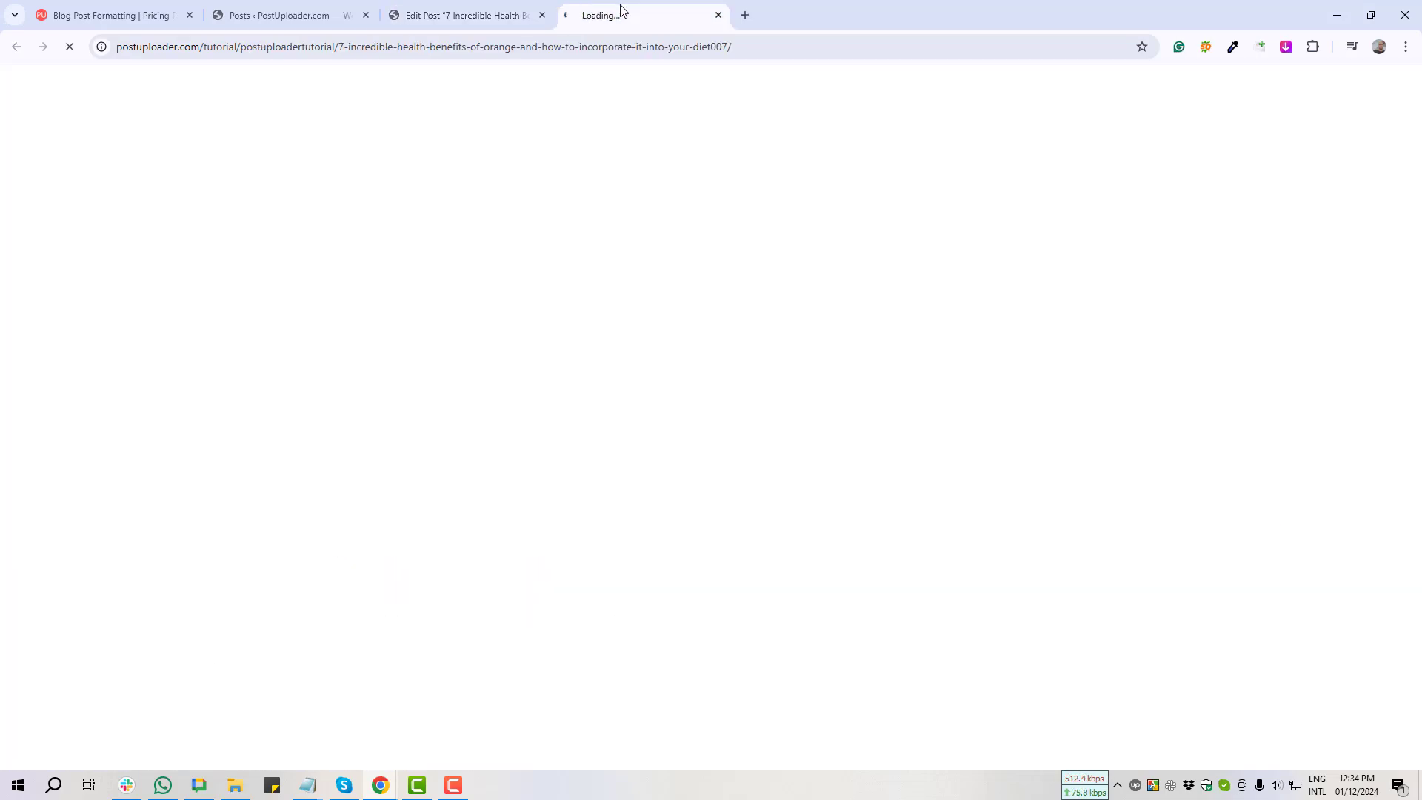
scroll(331, 457, "down", 7)
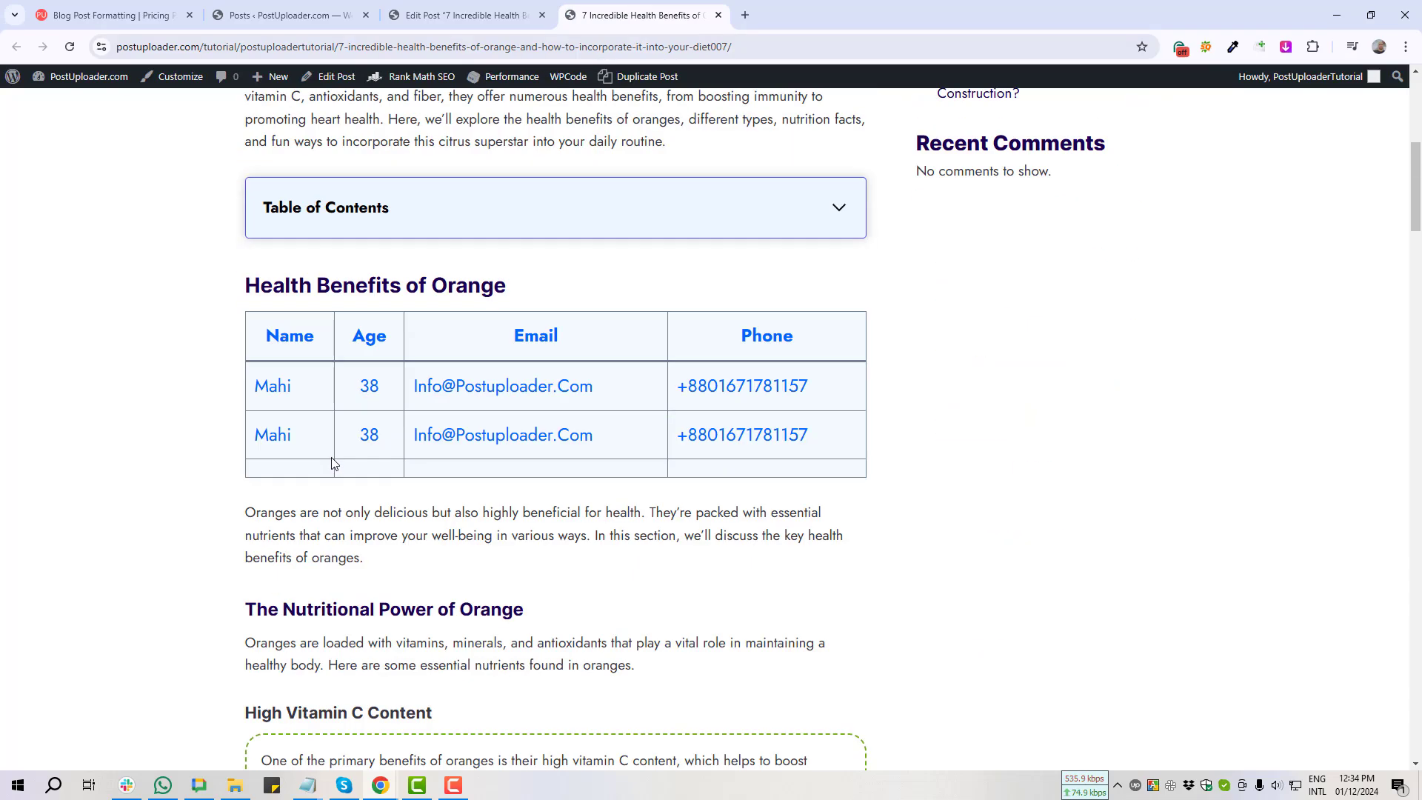
key("Print")
left_click_drag(197, 270, 967, 537)
left_click(947, 550)
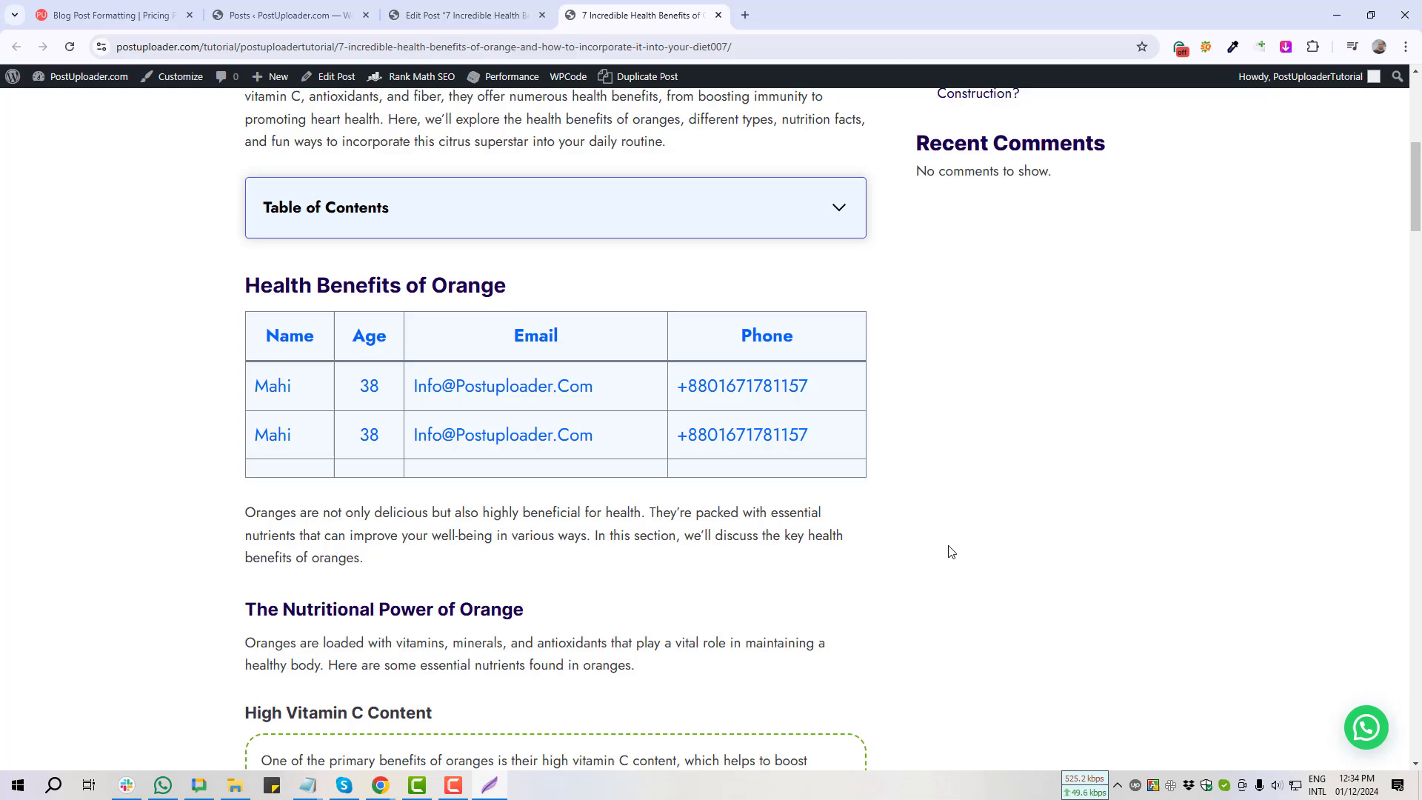
Step: Switch the table back to the Stripes style and save the post
left_click(465, 15)
left_click(1326, 227)
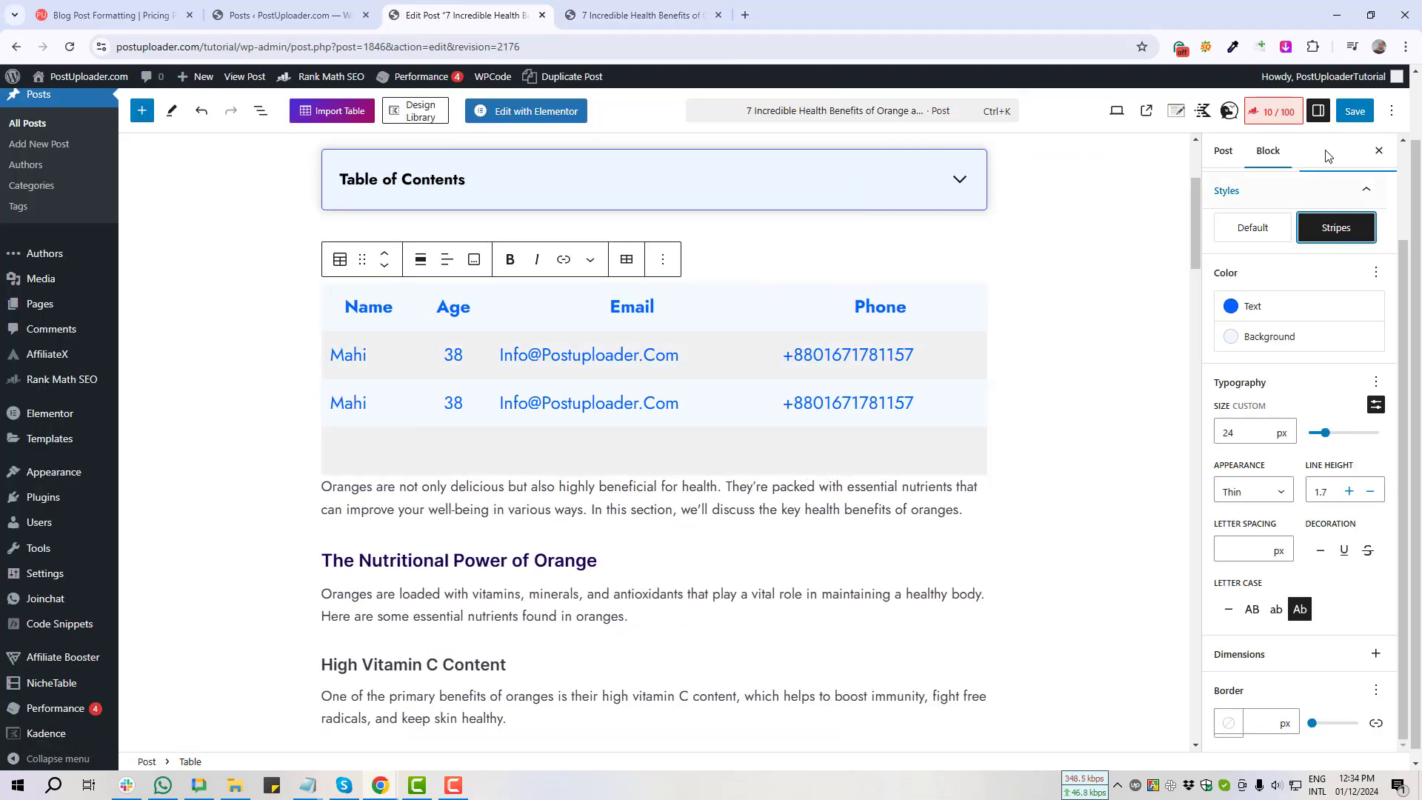
left_click(1346, 113)
Step: Reload the live post and screenshot the striped, borderless table
left_click(629, 15)
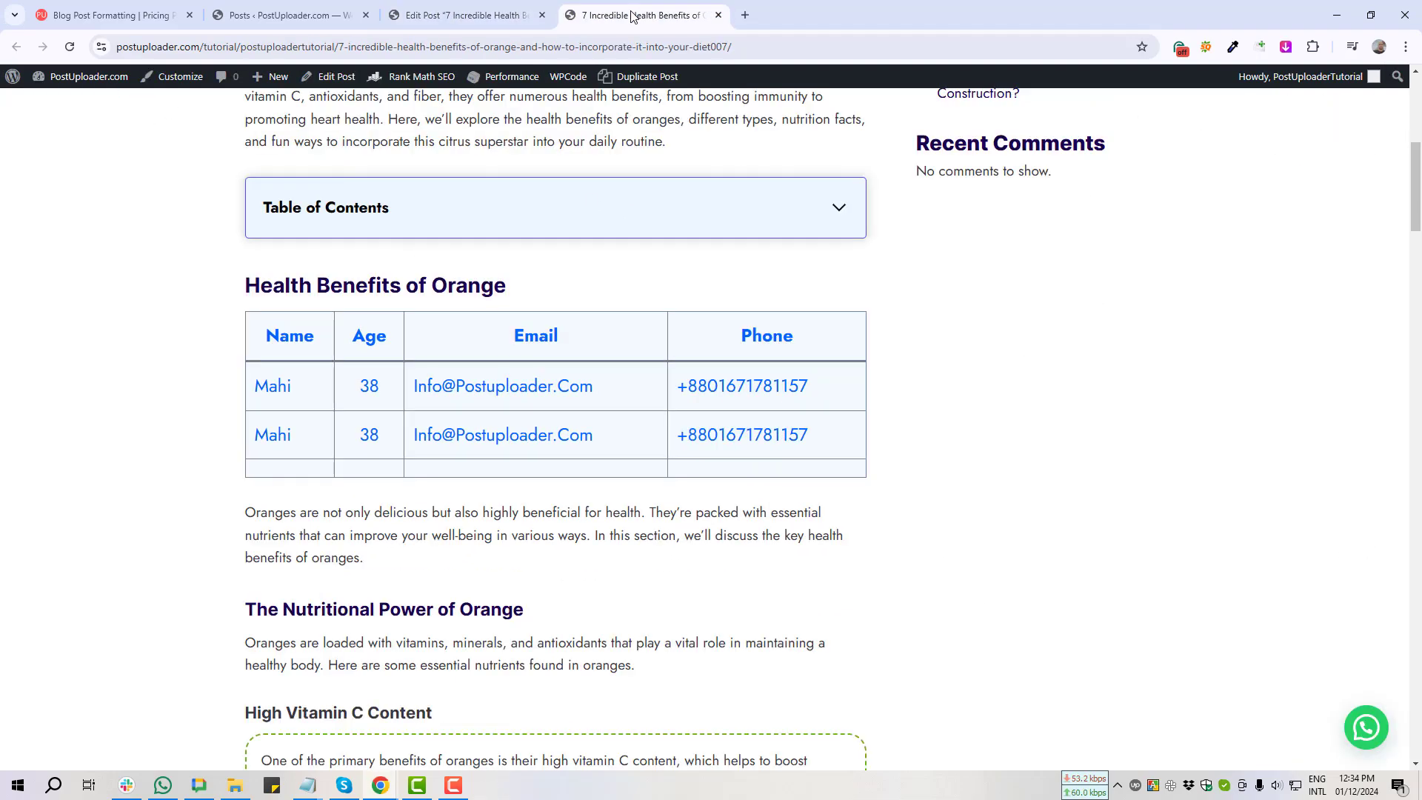
key("F5")
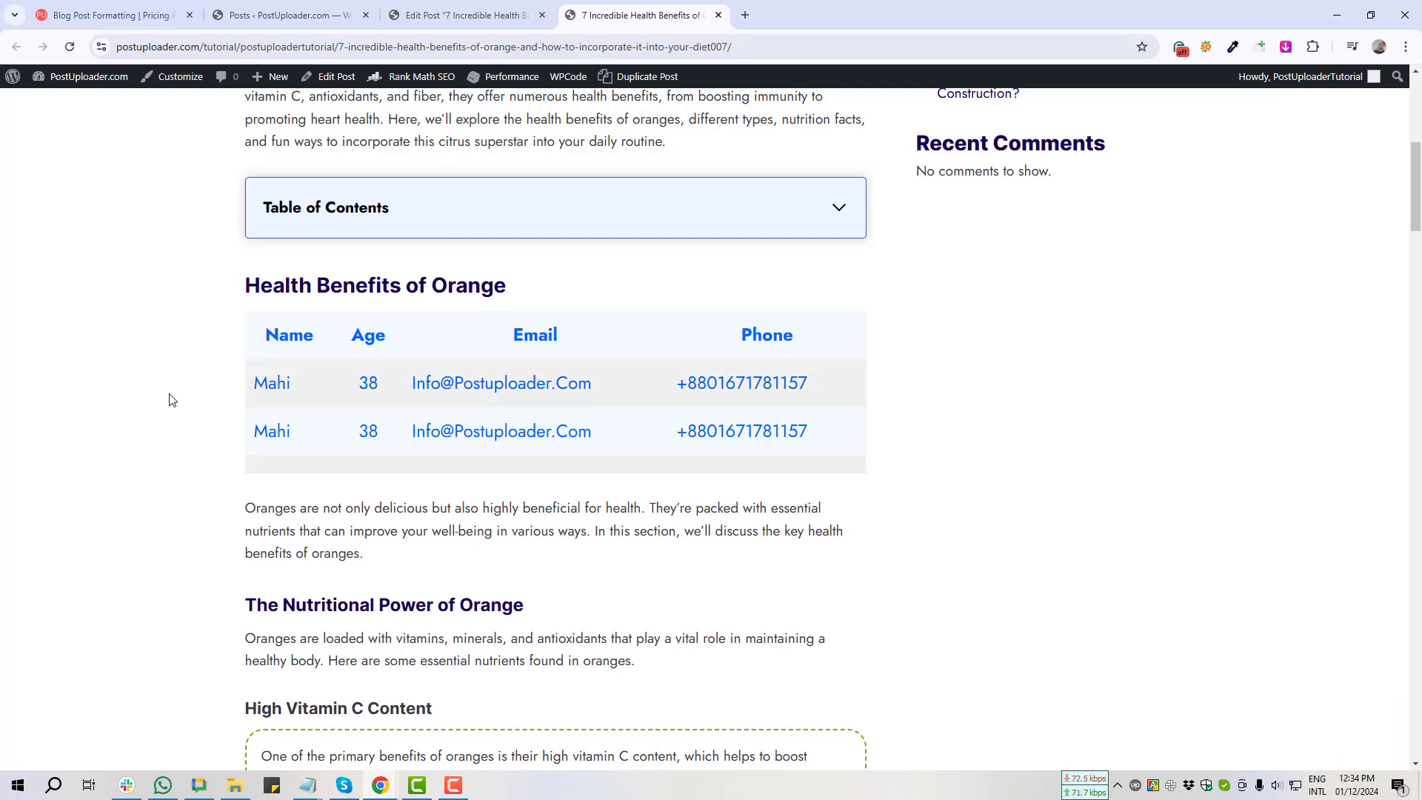
key("Print")
left_click_drag(252, 291, 875, 487)
left_click(862, 501)
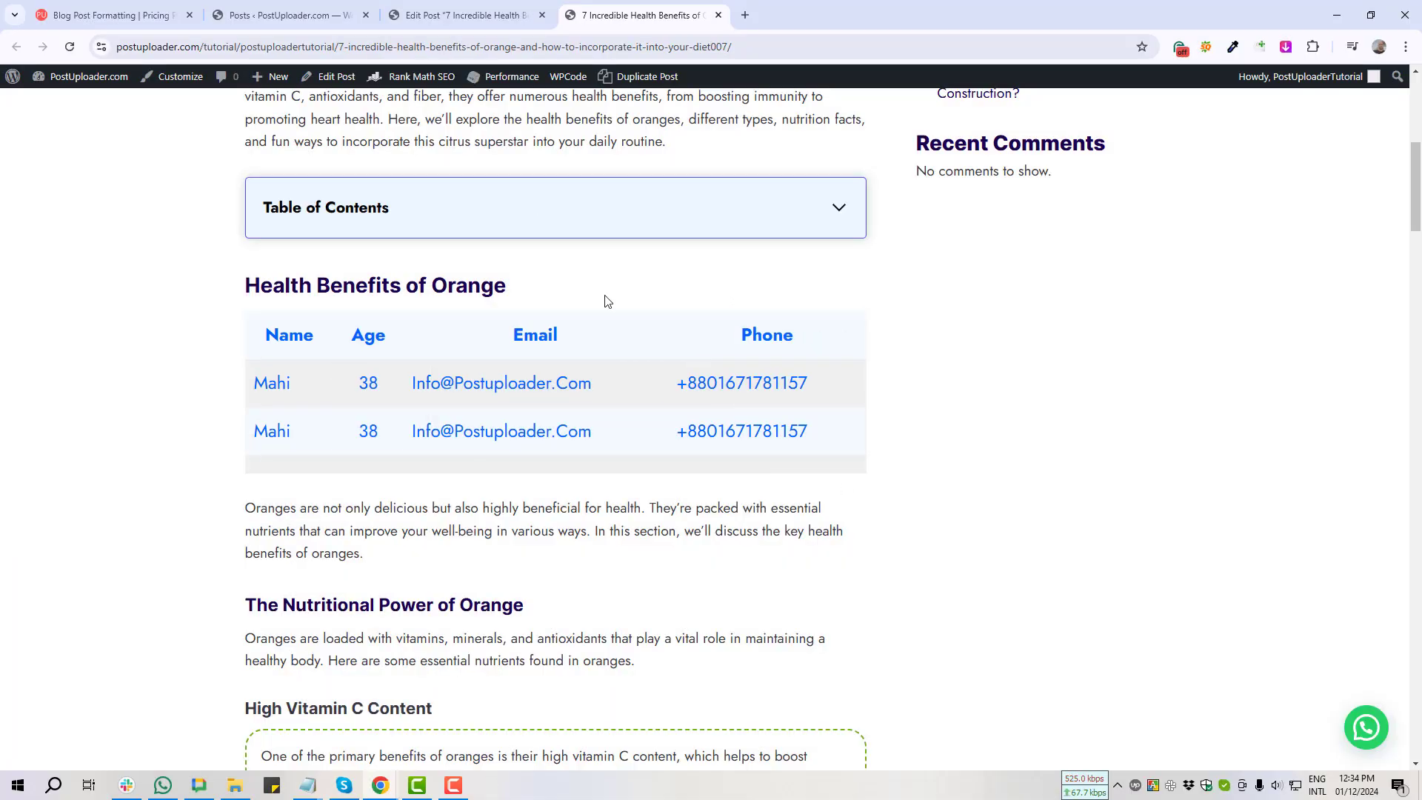
left_click(437, 15)
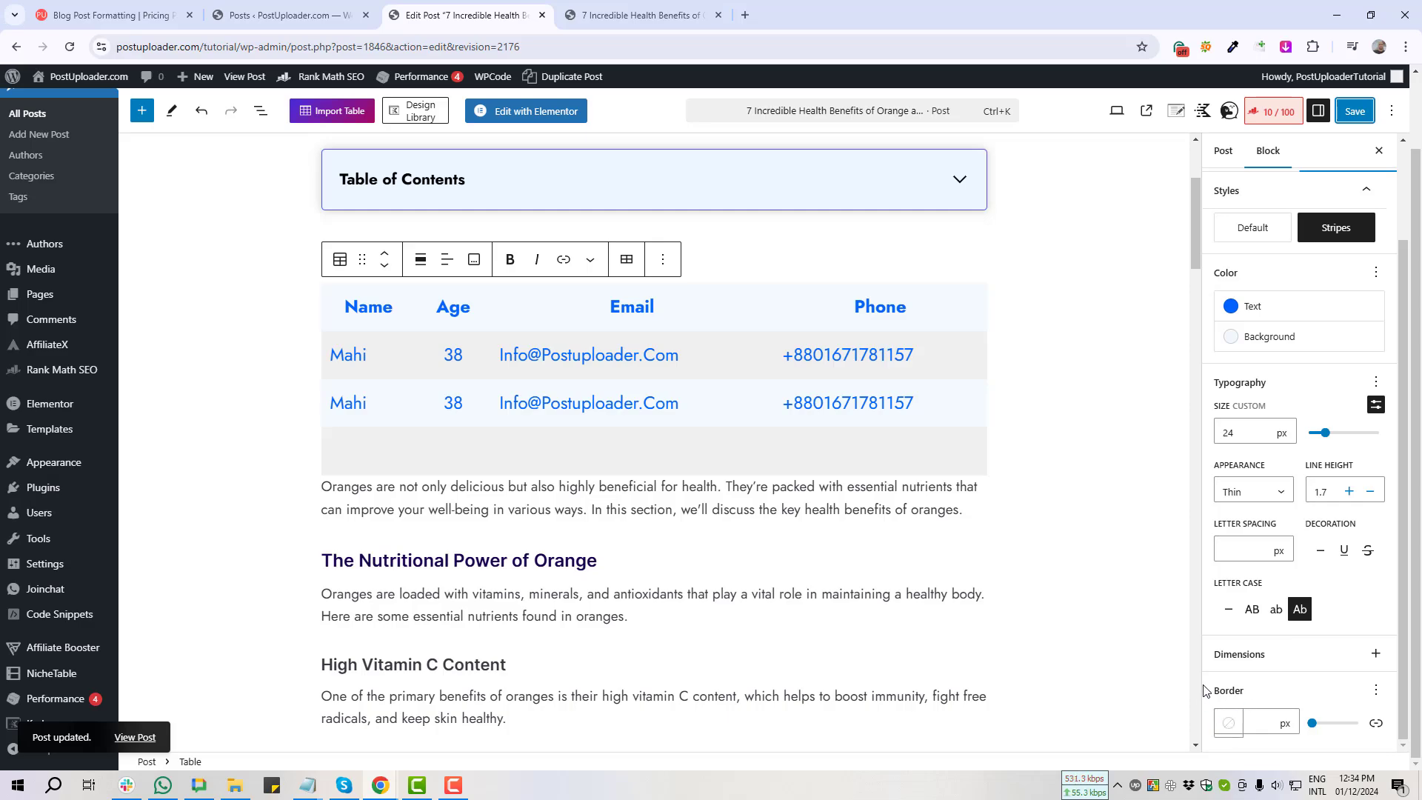
Step: Set the table's border width to 2 px and save the post
left_click(1255, 722)
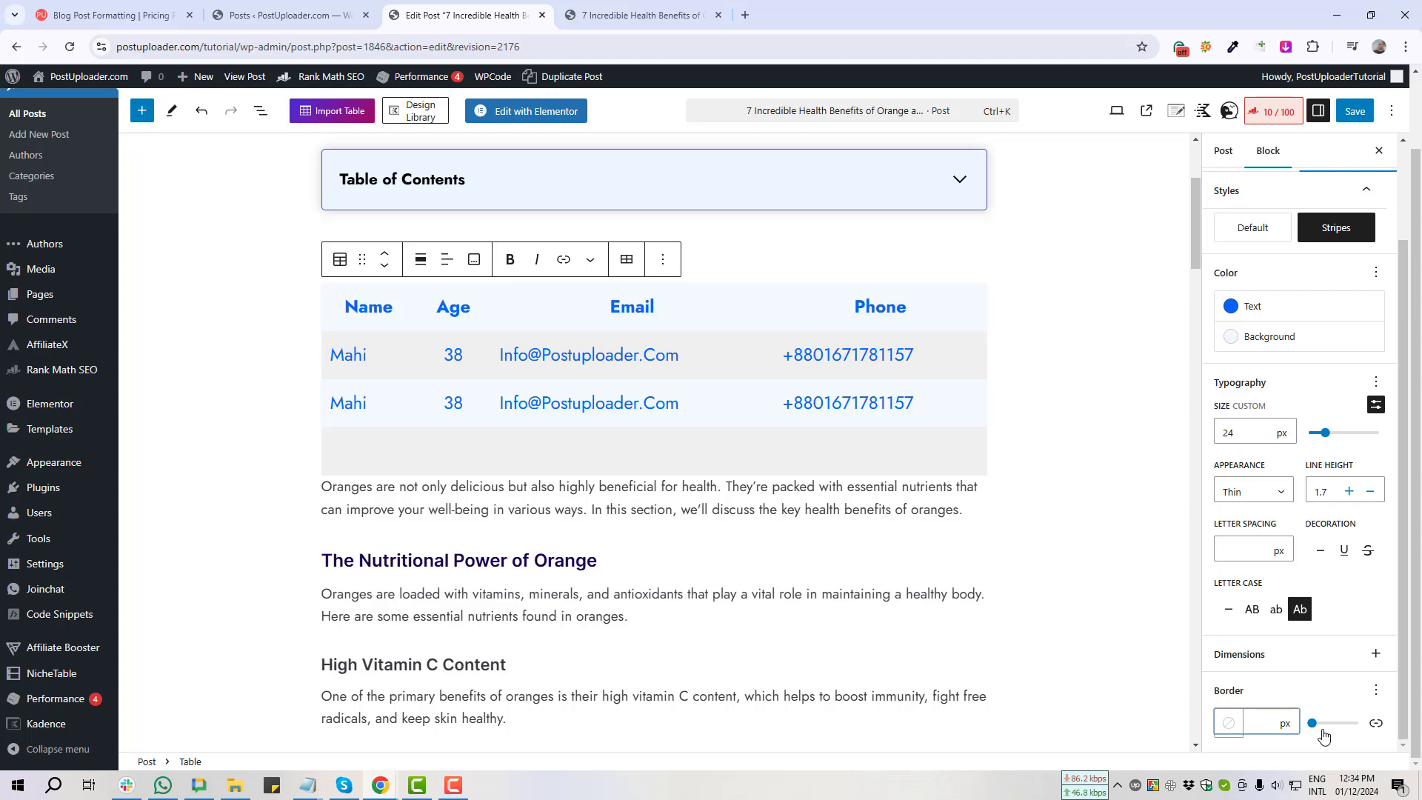
type("2")
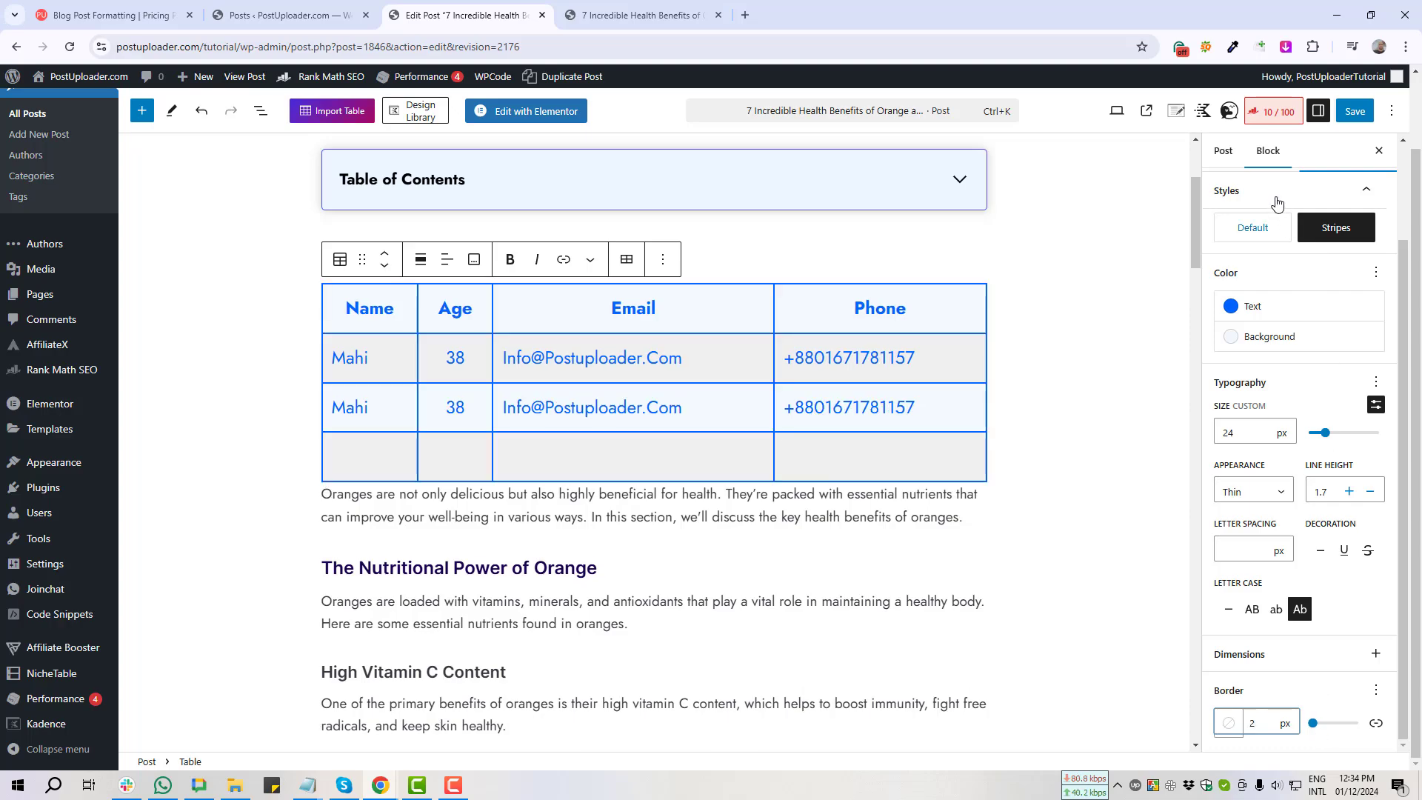
left_click(1355, 111)
Step: Reload the live post to check the bordered table, then screenshot the border colour setting
left_click(644, 15)
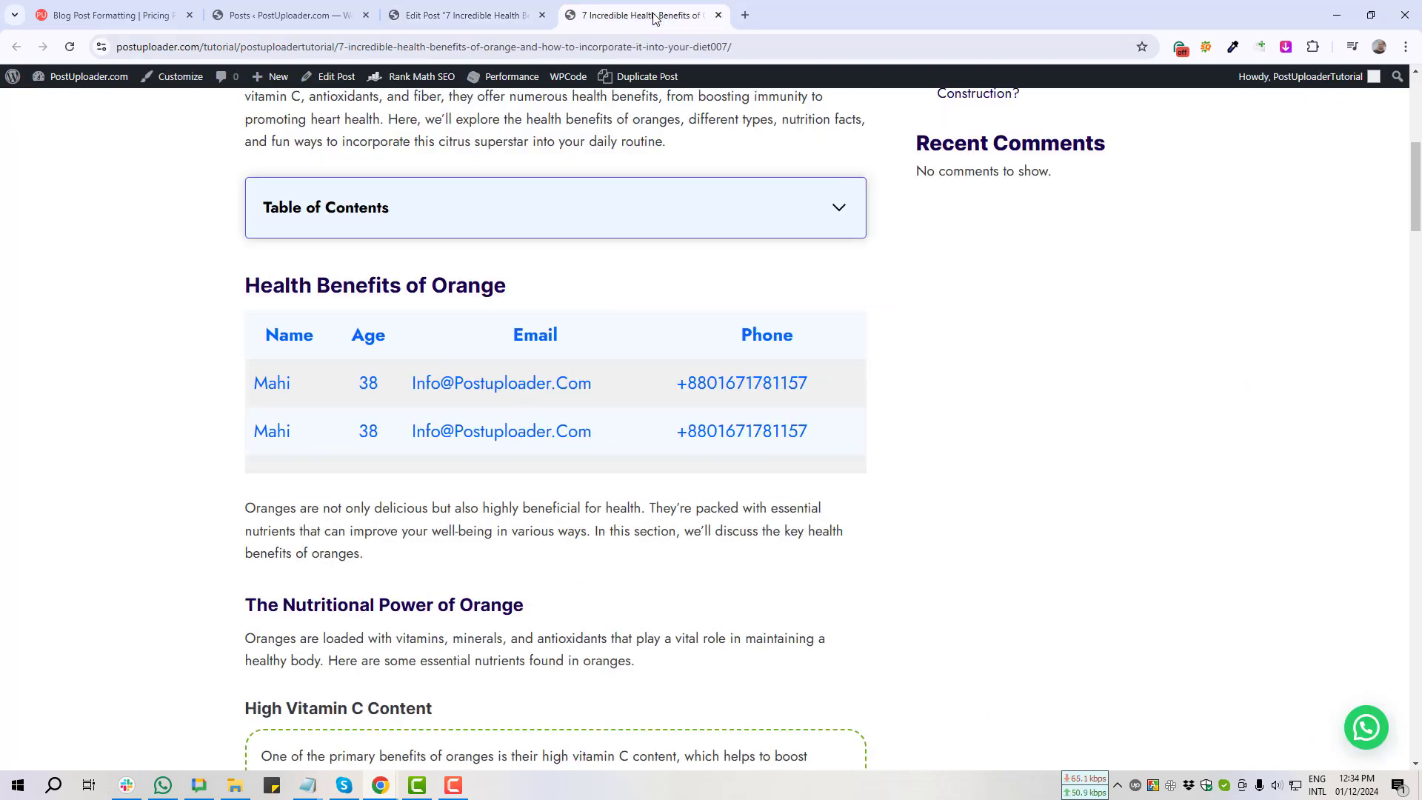
key("F5")
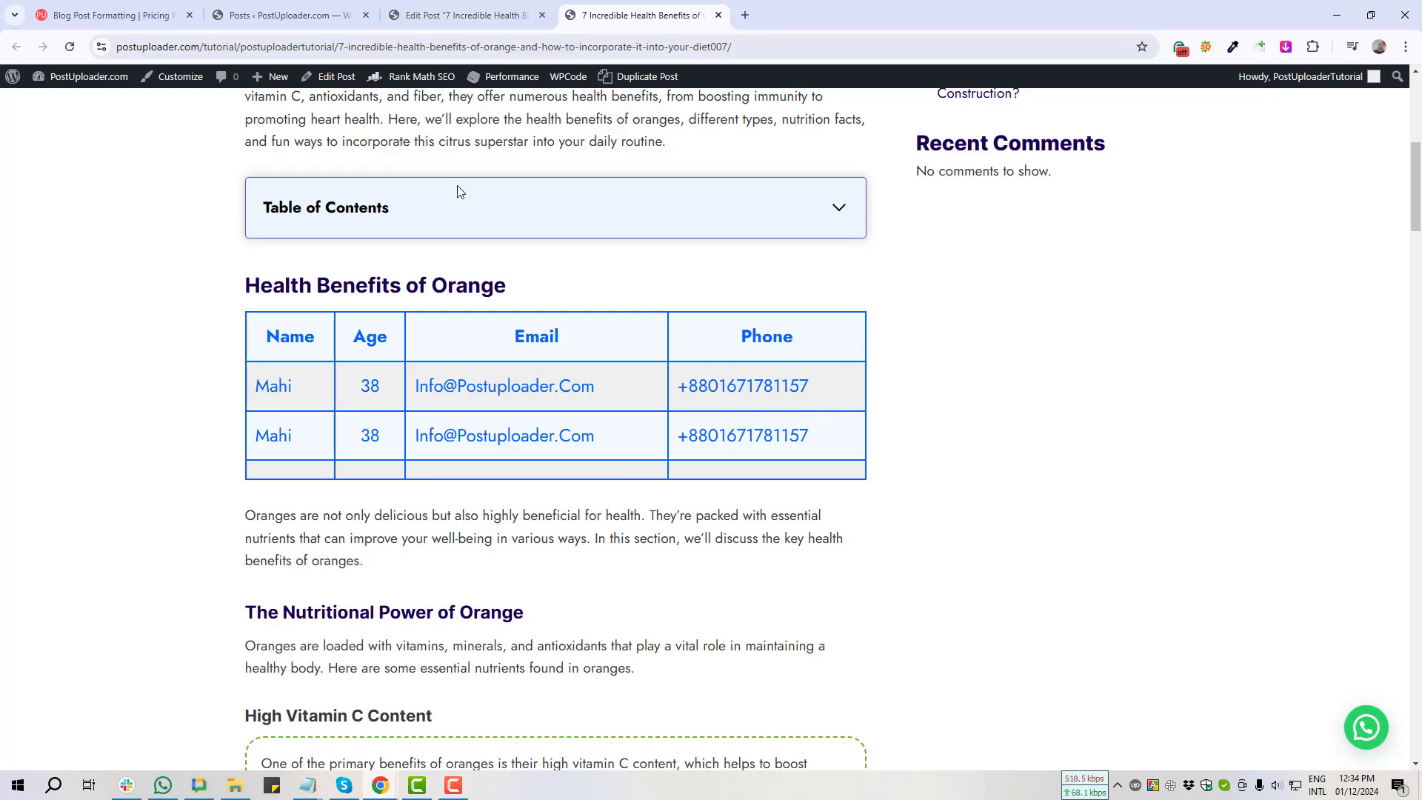
left_click(466, 15)
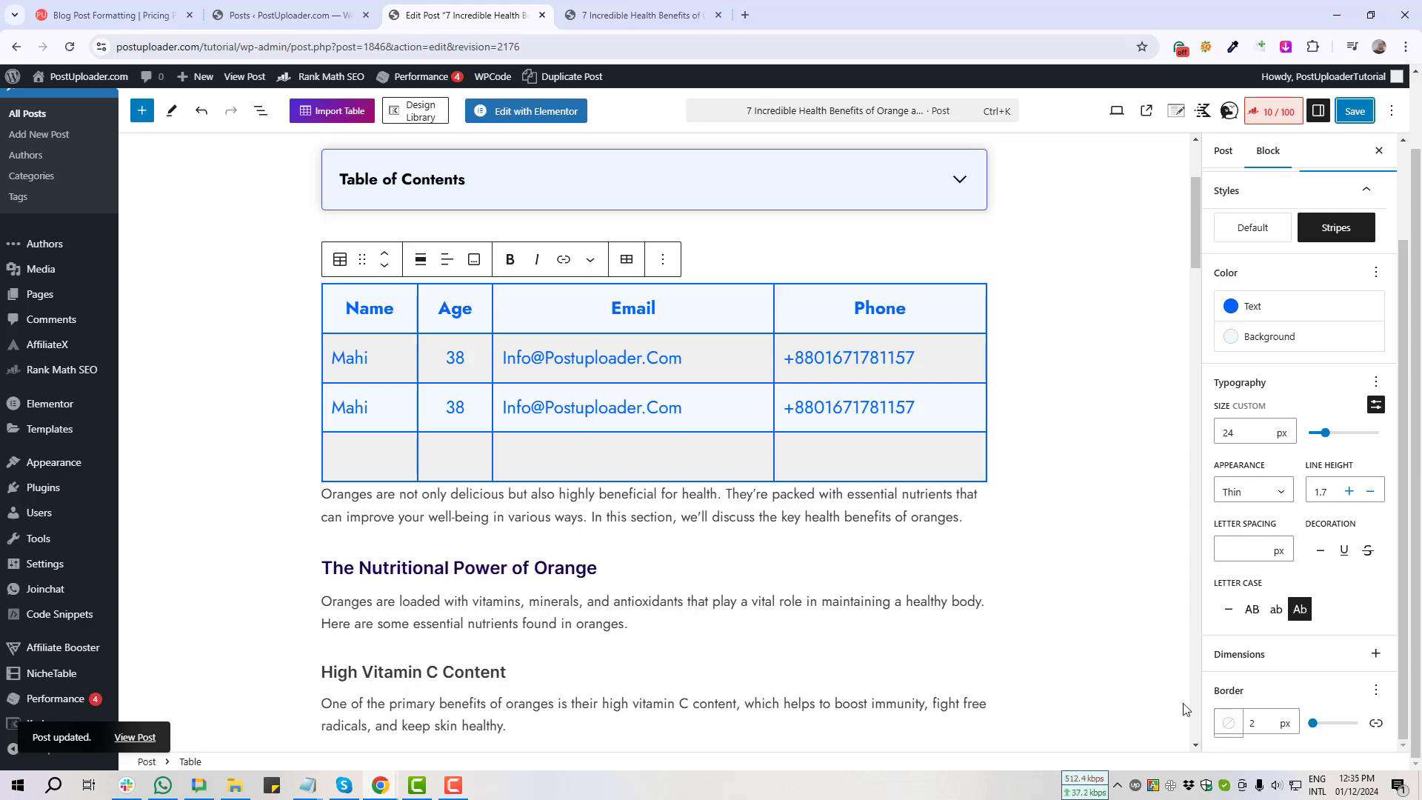
key("Print")
left_click_drag(1204, 701, 1248, 759)
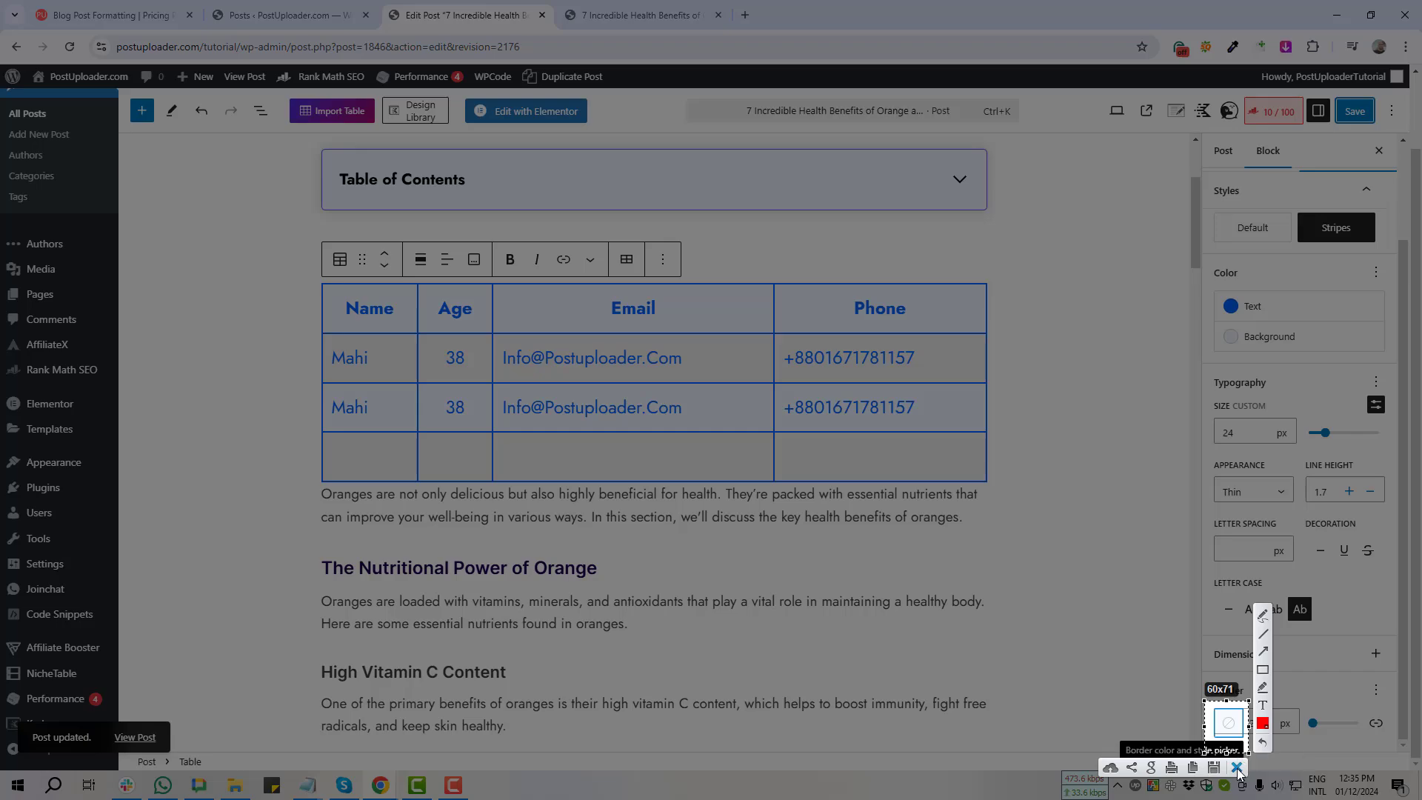
left_click(1238, 767)
Step: Open the border colour and style picker and screenshot the style choices
left_click(1229, 723)
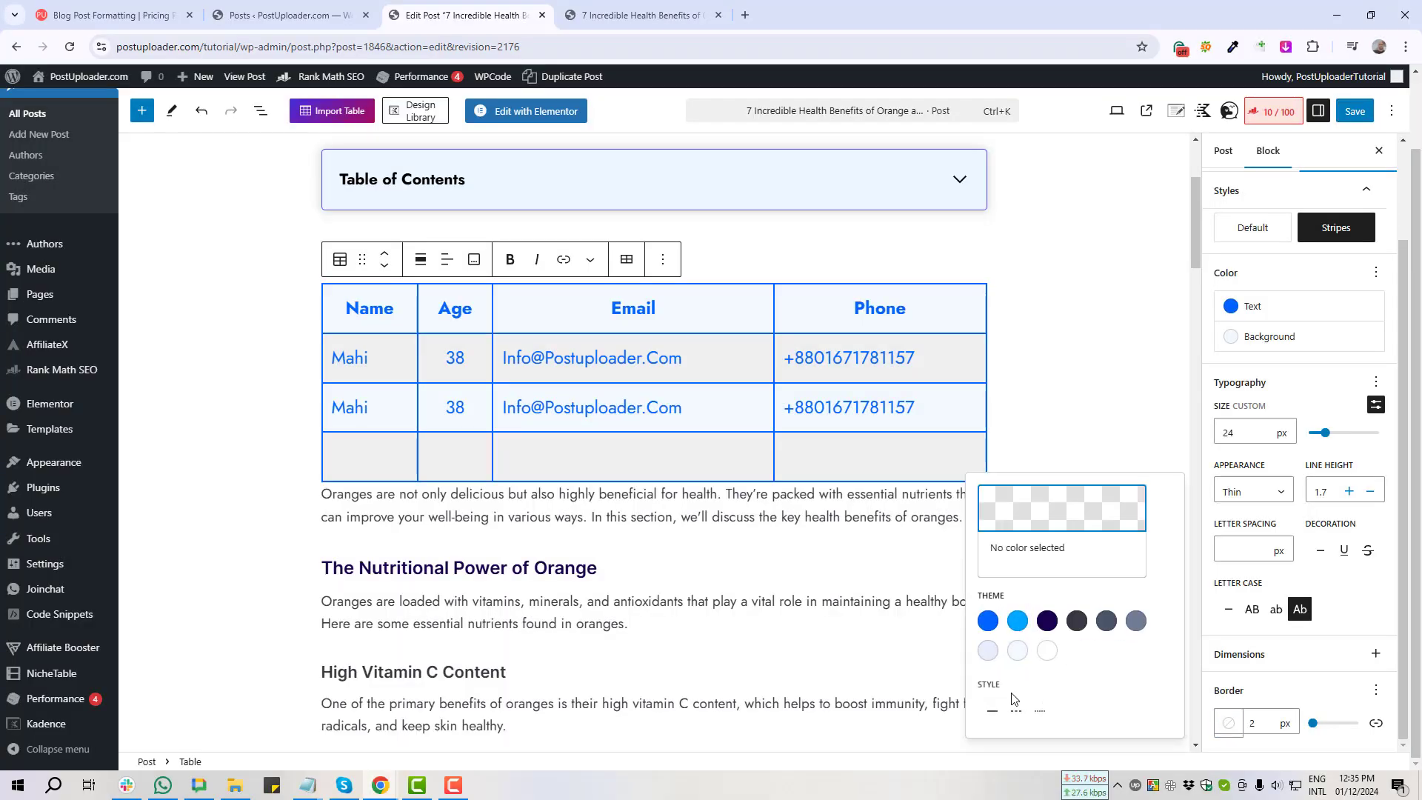
key("Print")
left_click_drag(971, 672, 1072, 729)
left_click(1060, 749)
Step: Try dashed, then make the table borders dotted and save the post
left_click(1017, 712)
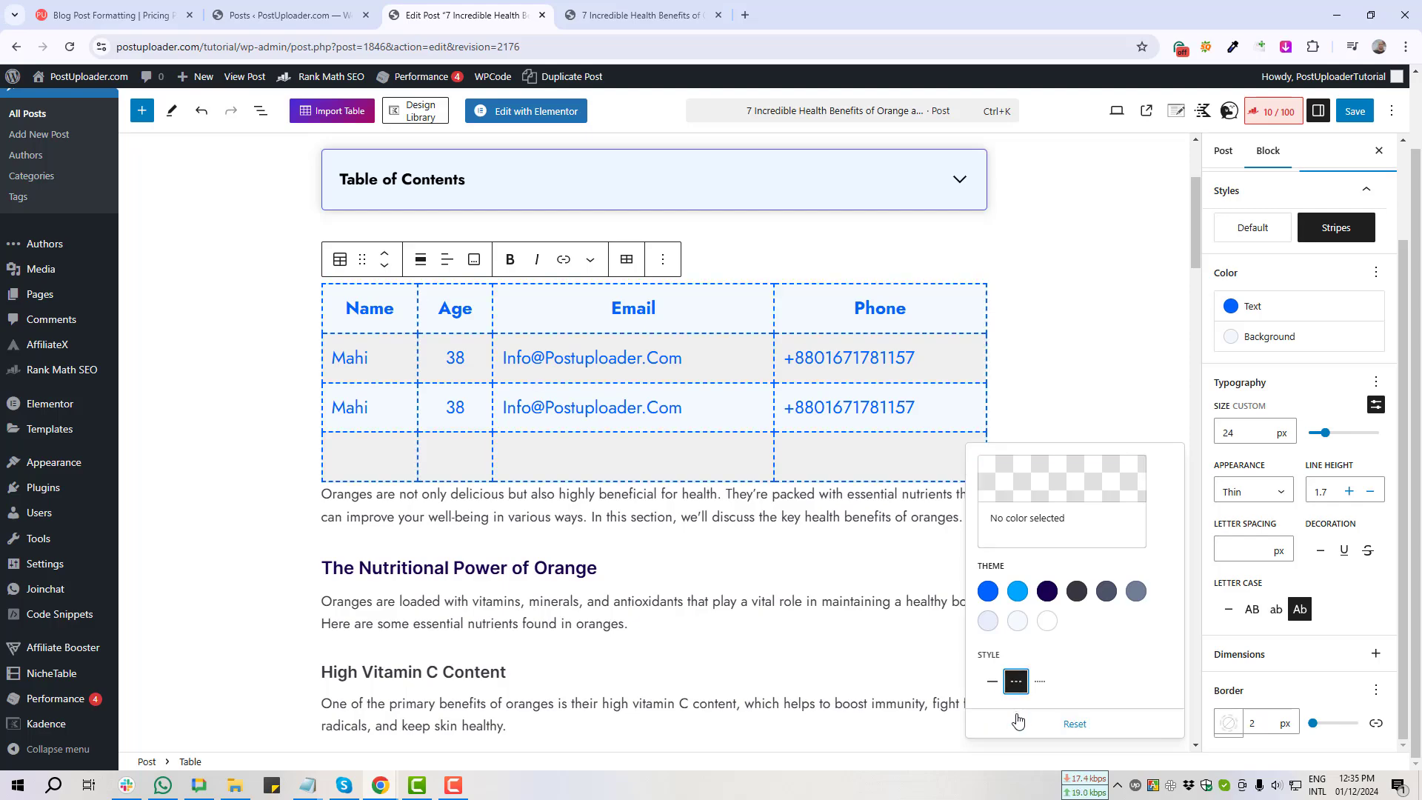
left_click(1041, 683)
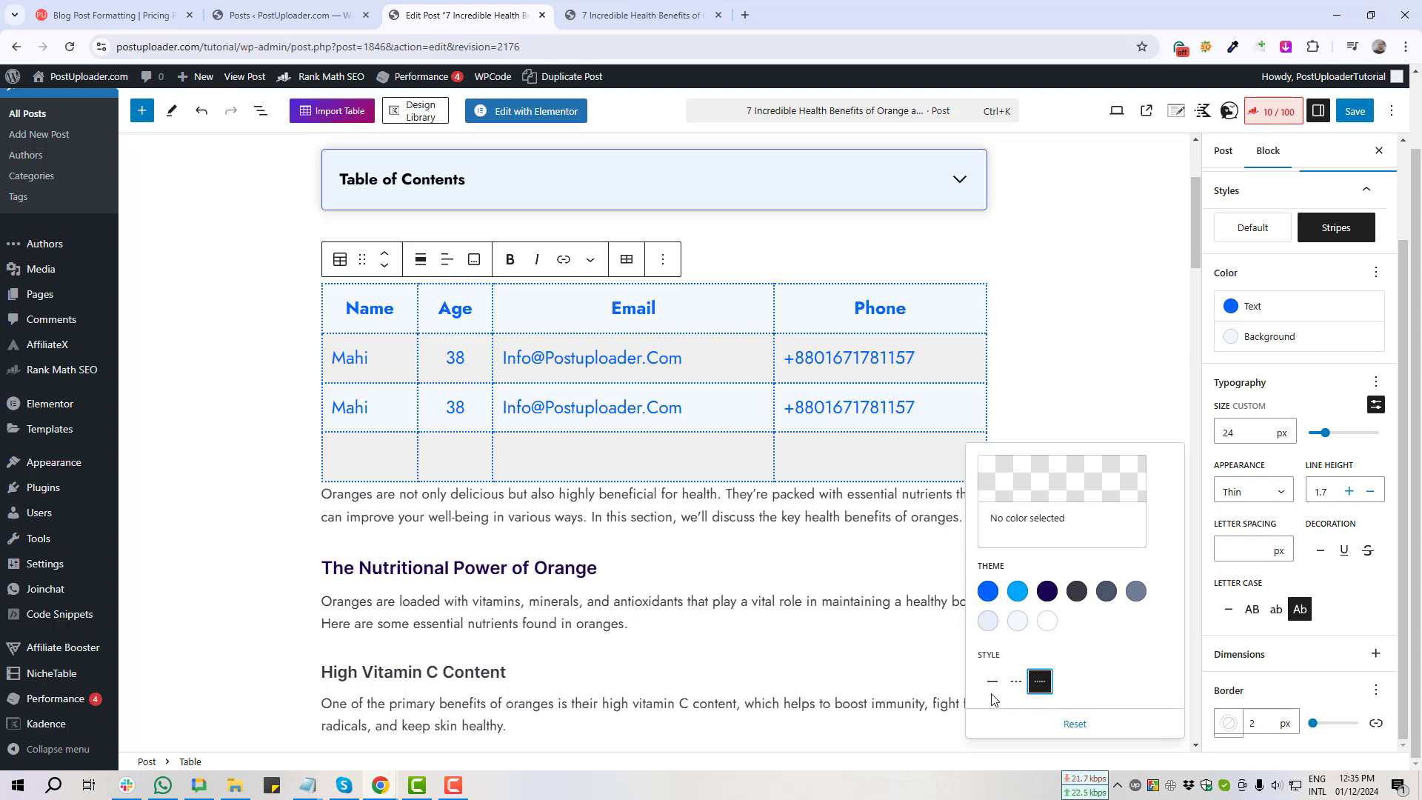
left_click(1354, 110)
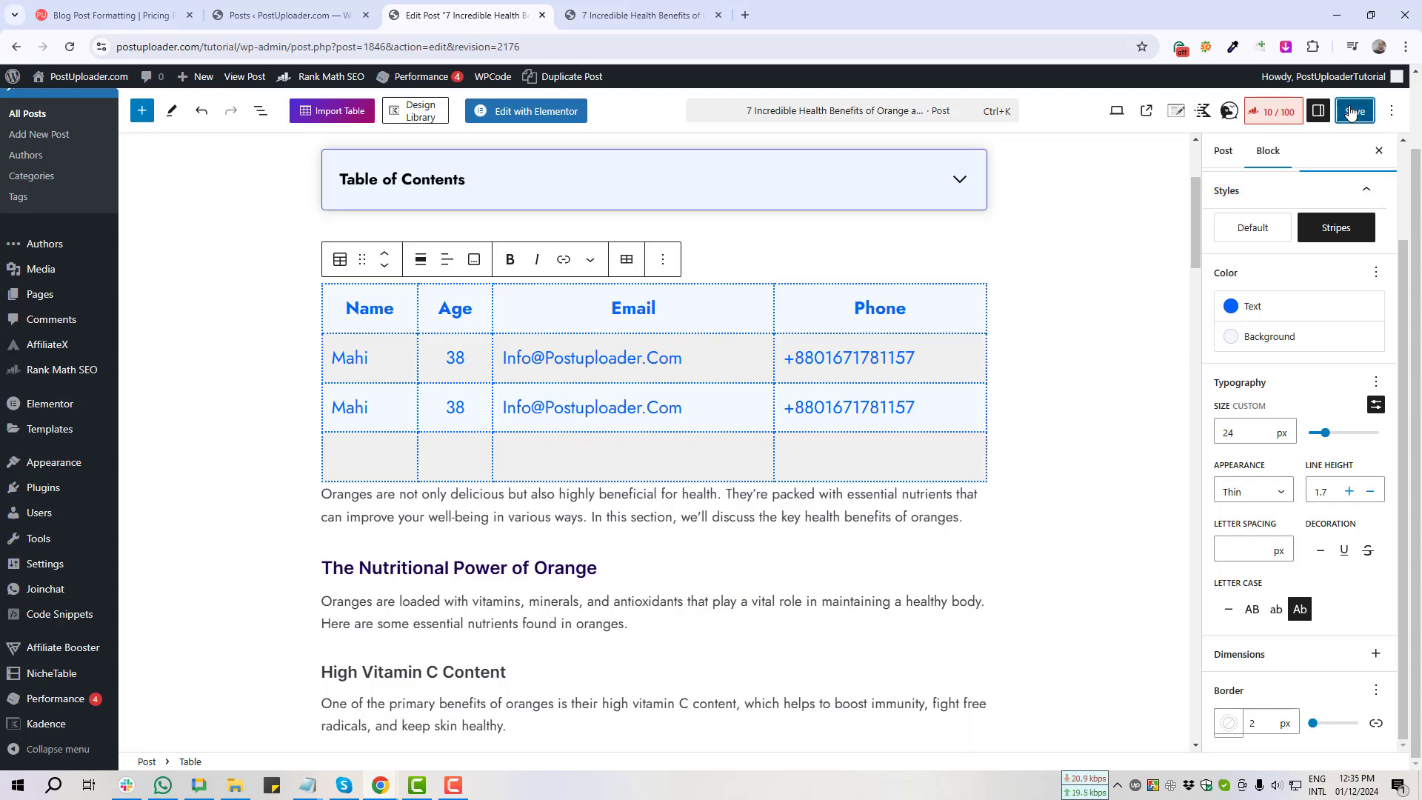
left_click(602, 20)
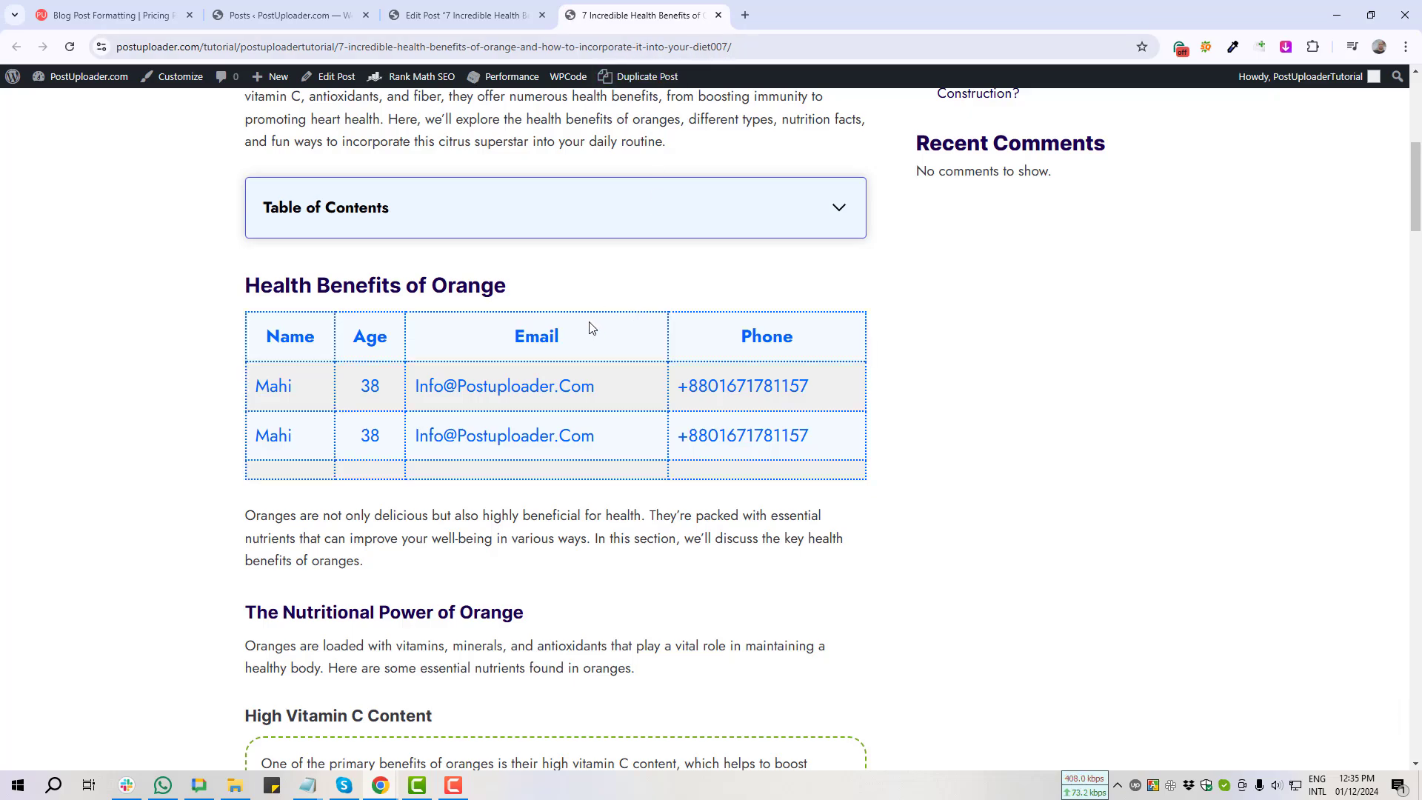
key("Print")
left_click_drag(207, 280, 982, 497)
left_click(971, 513)
left_click(481, 17)
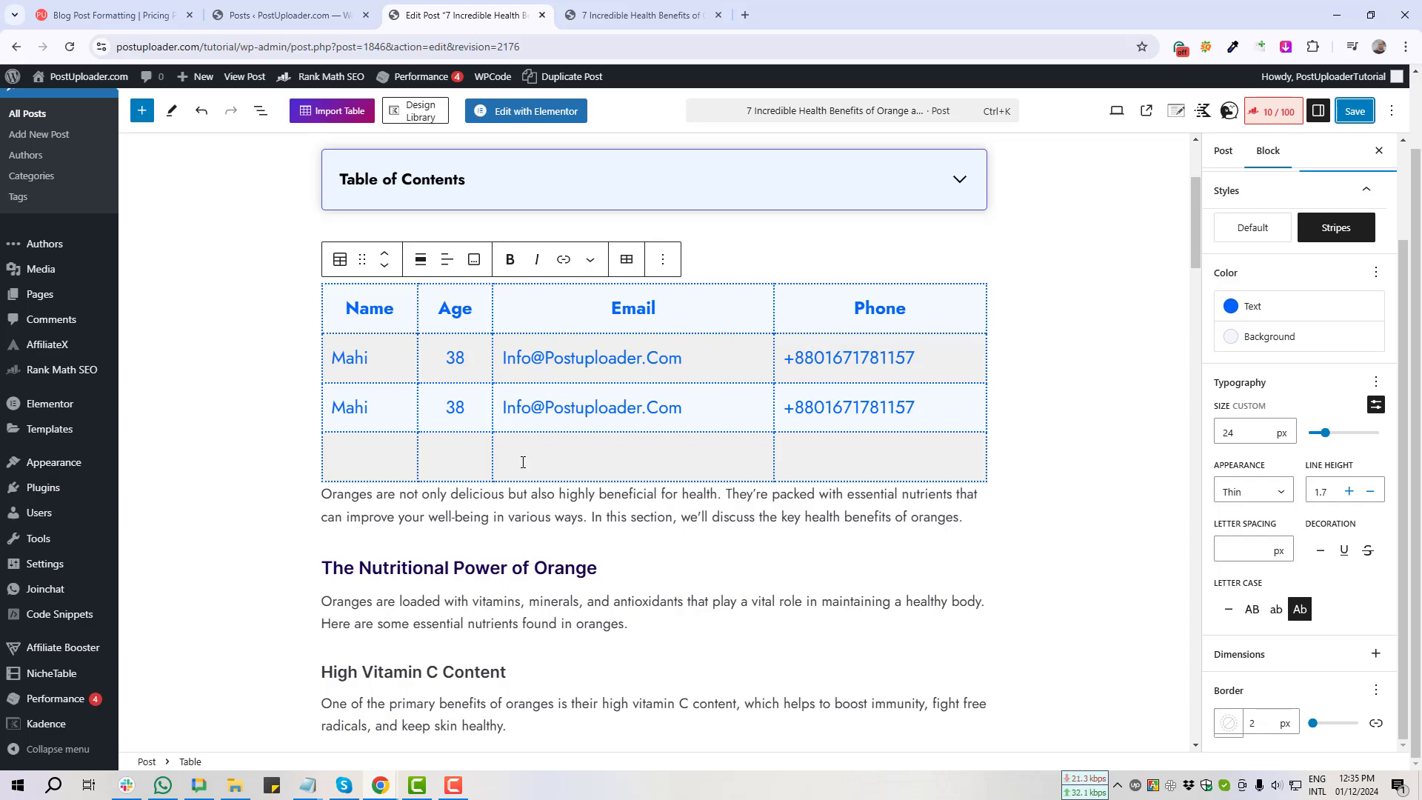
Step: Toggle the table between Default and Stripes, then screenshot the unstriped Default table
left_click(1252, 228)
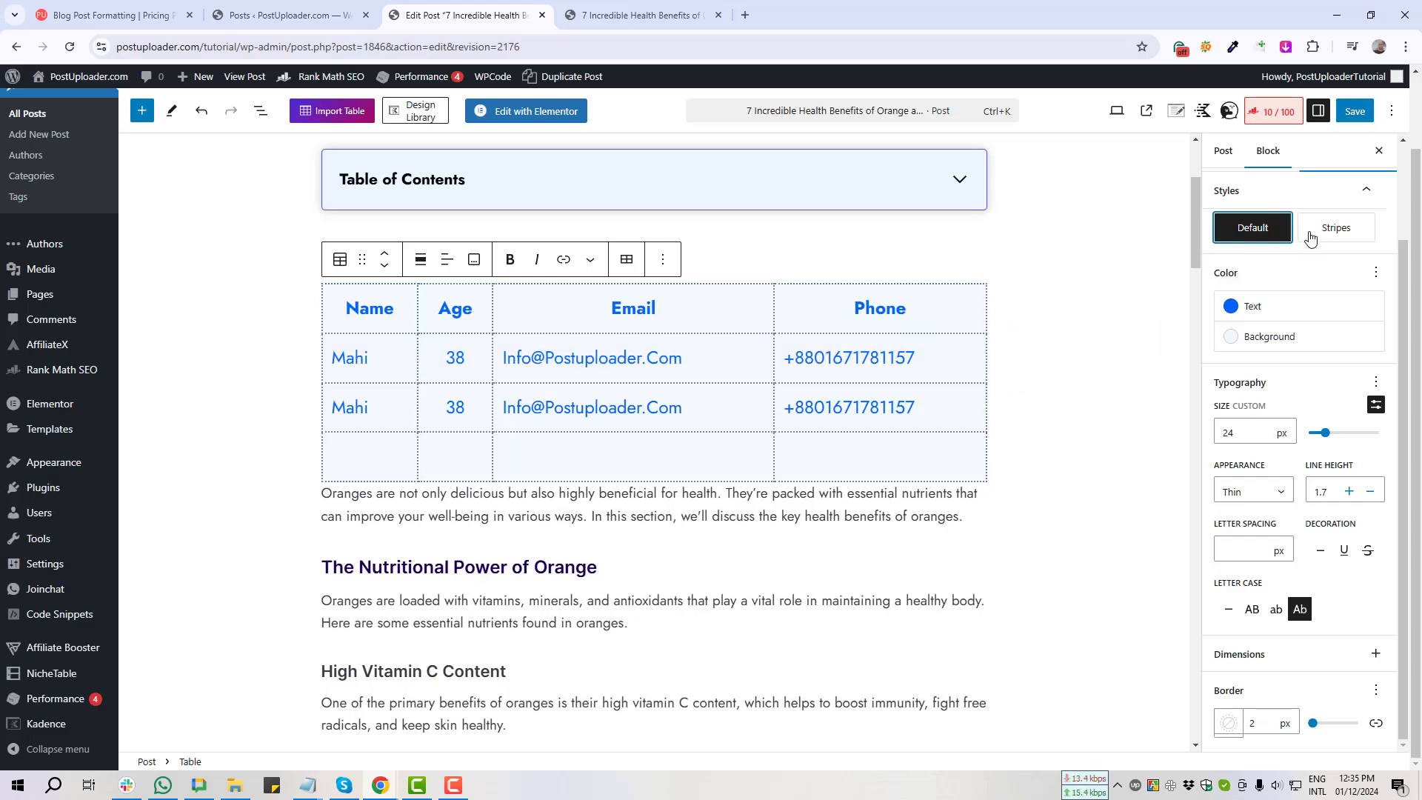
left_click(1345, 237)
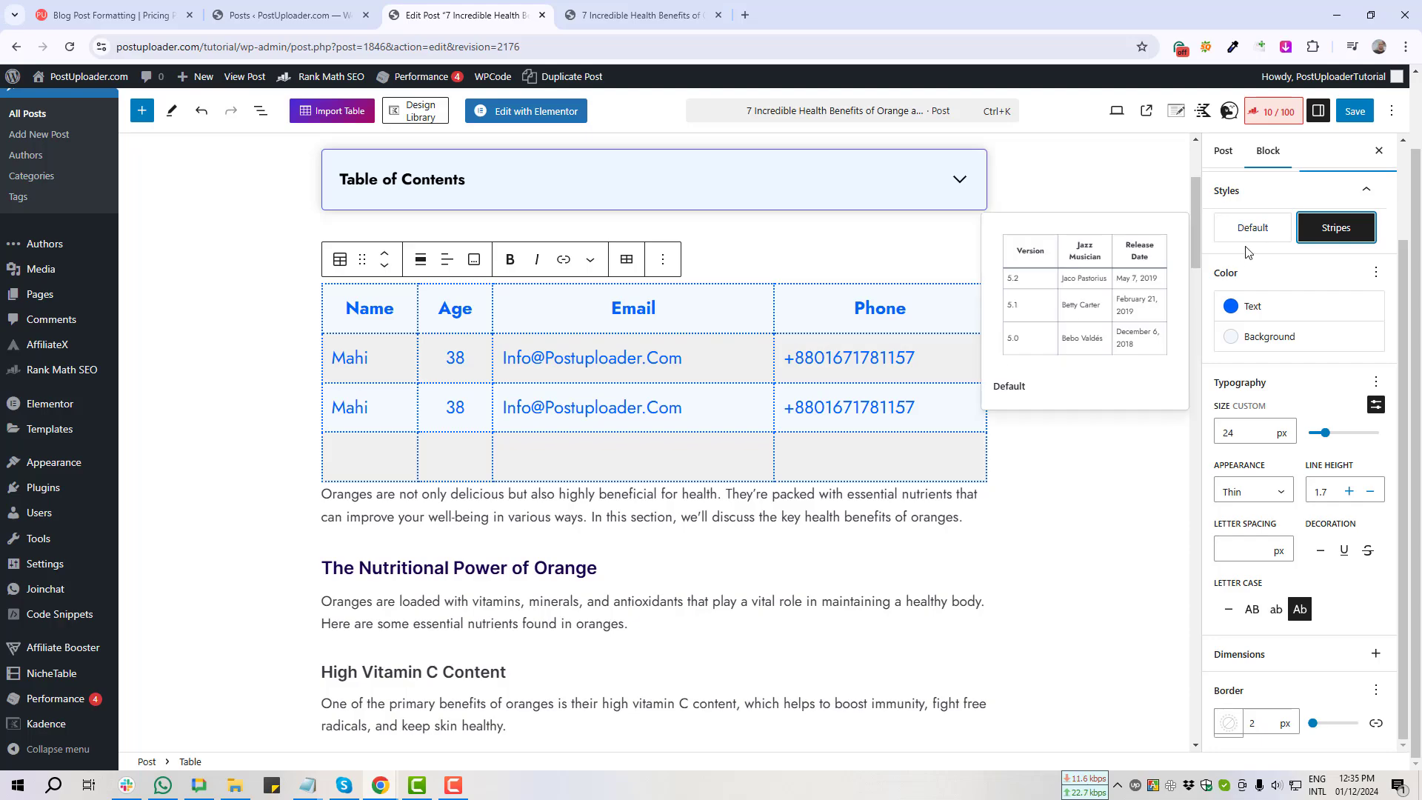
left_click(1252, 234)
mouse_move(1249, 235)
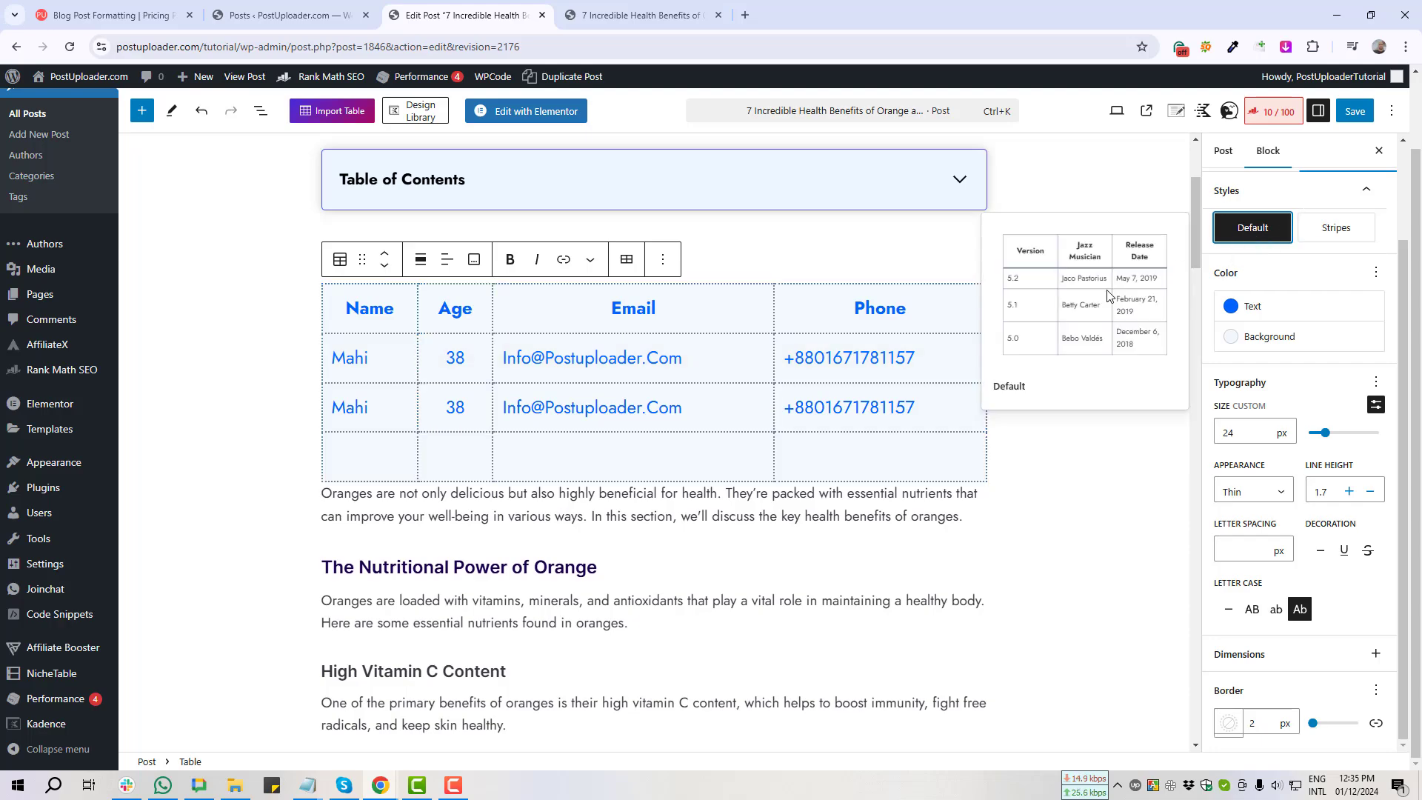
key("Print")
left_click_drag(283, 275, 1038, 497)
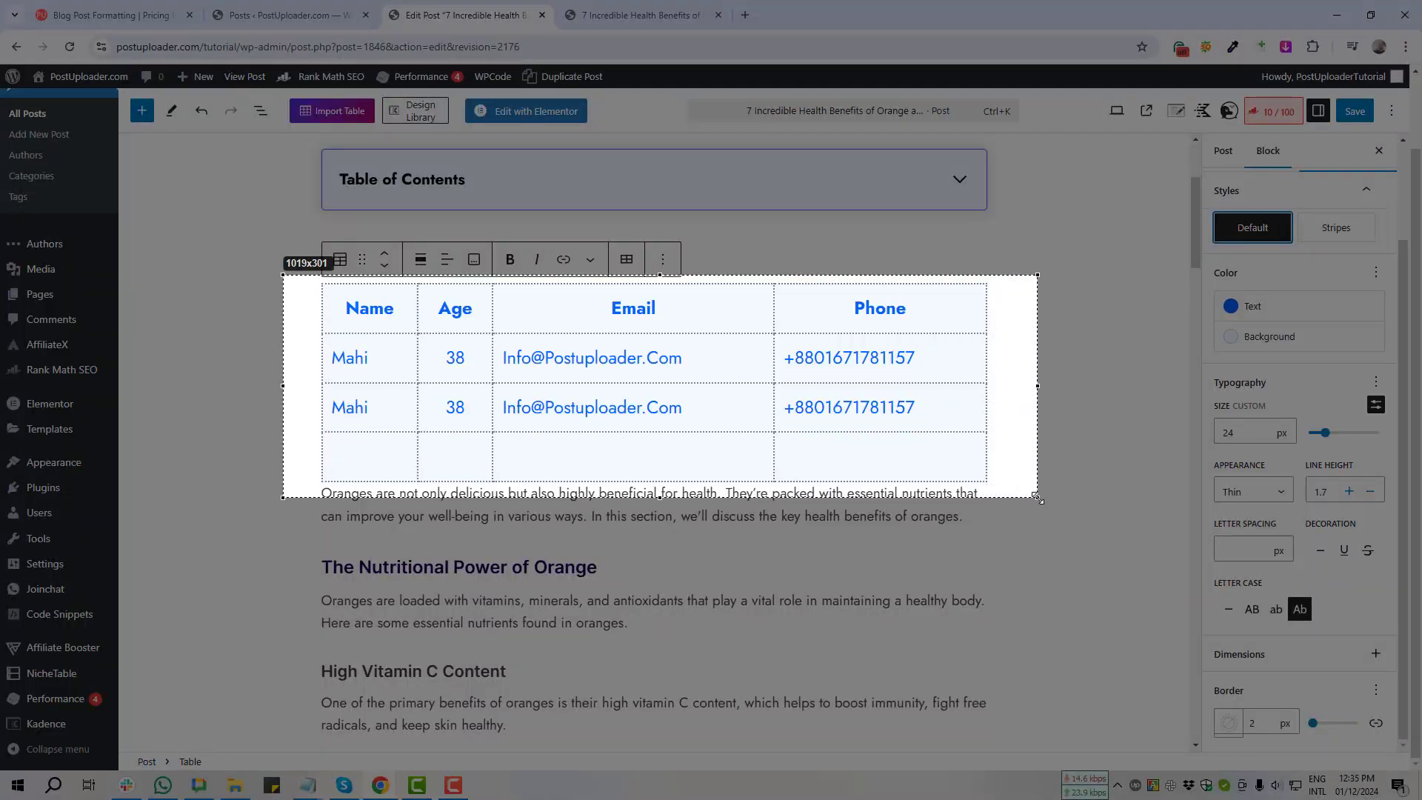
left_click(1026, 512)
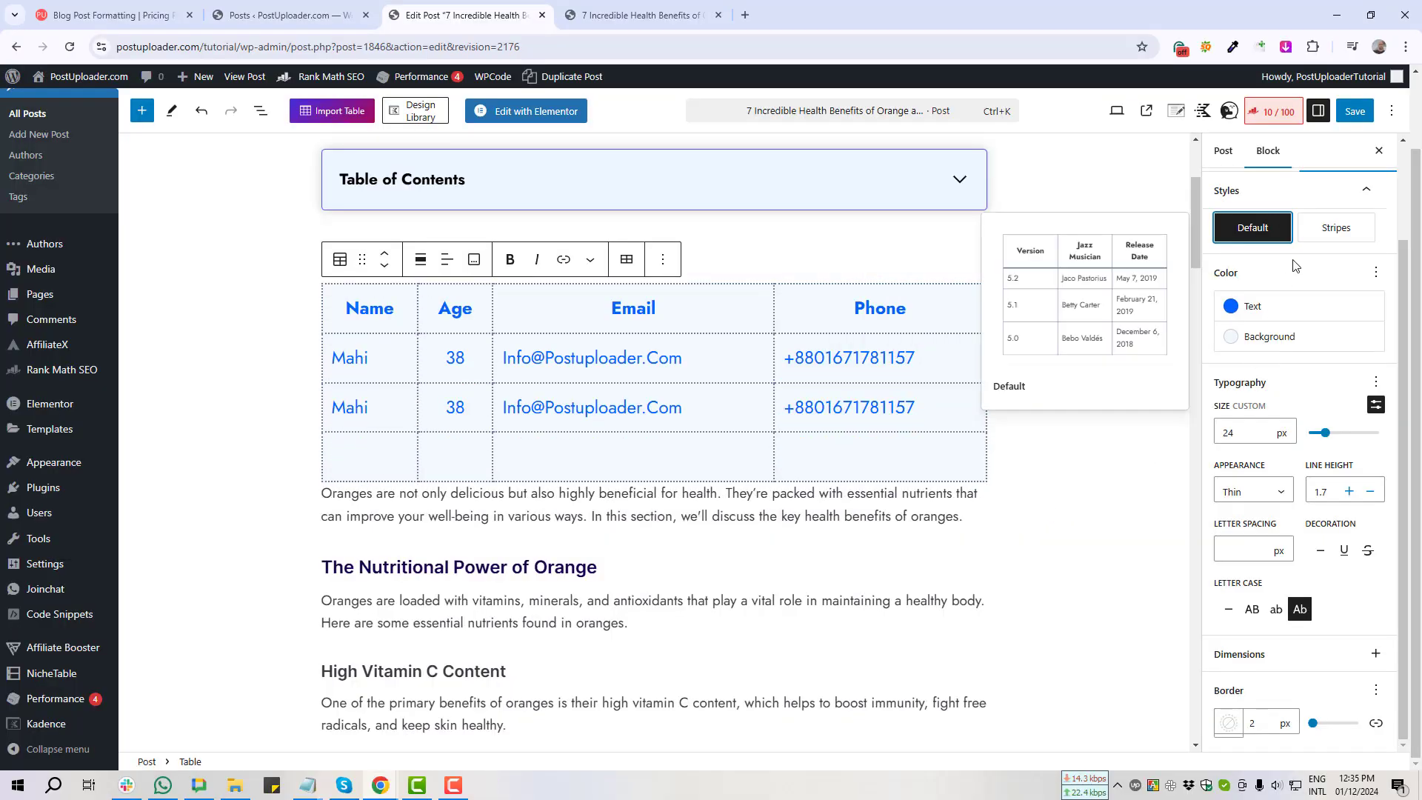
Step: Restore the Stripes table style and screenshot the table's header row
left_click(1337, 235)
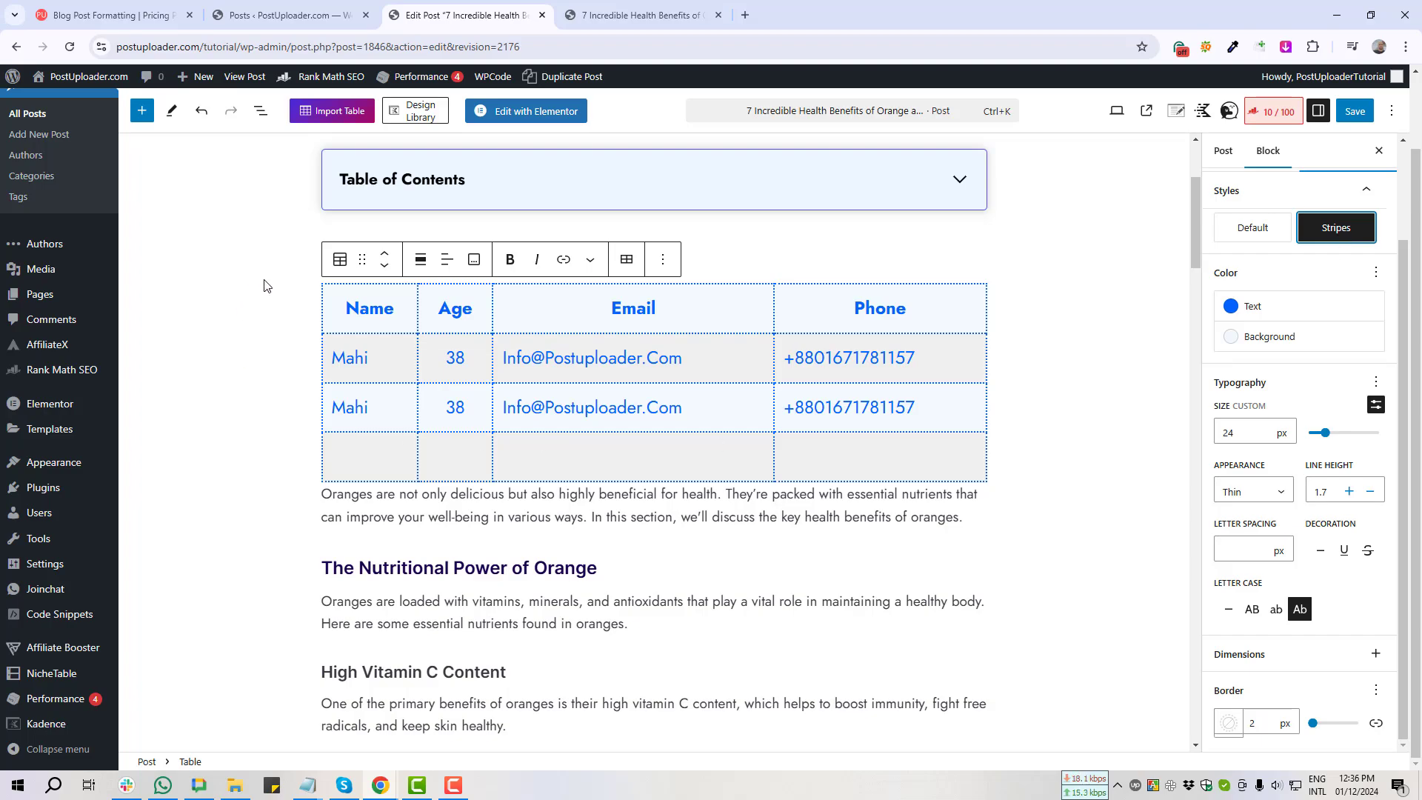
key("Print")
mouse_move(263, 278)
left_mouse_down()
mouse_move(889, 320)
mouse_move(996, 347)
mouse_move(994, 329)
mouse_move(991, 381)
mouse_move(1052, 420)
mouse_move(1033, 495)
mouse_move(1039, 359)
left_mouse_up()
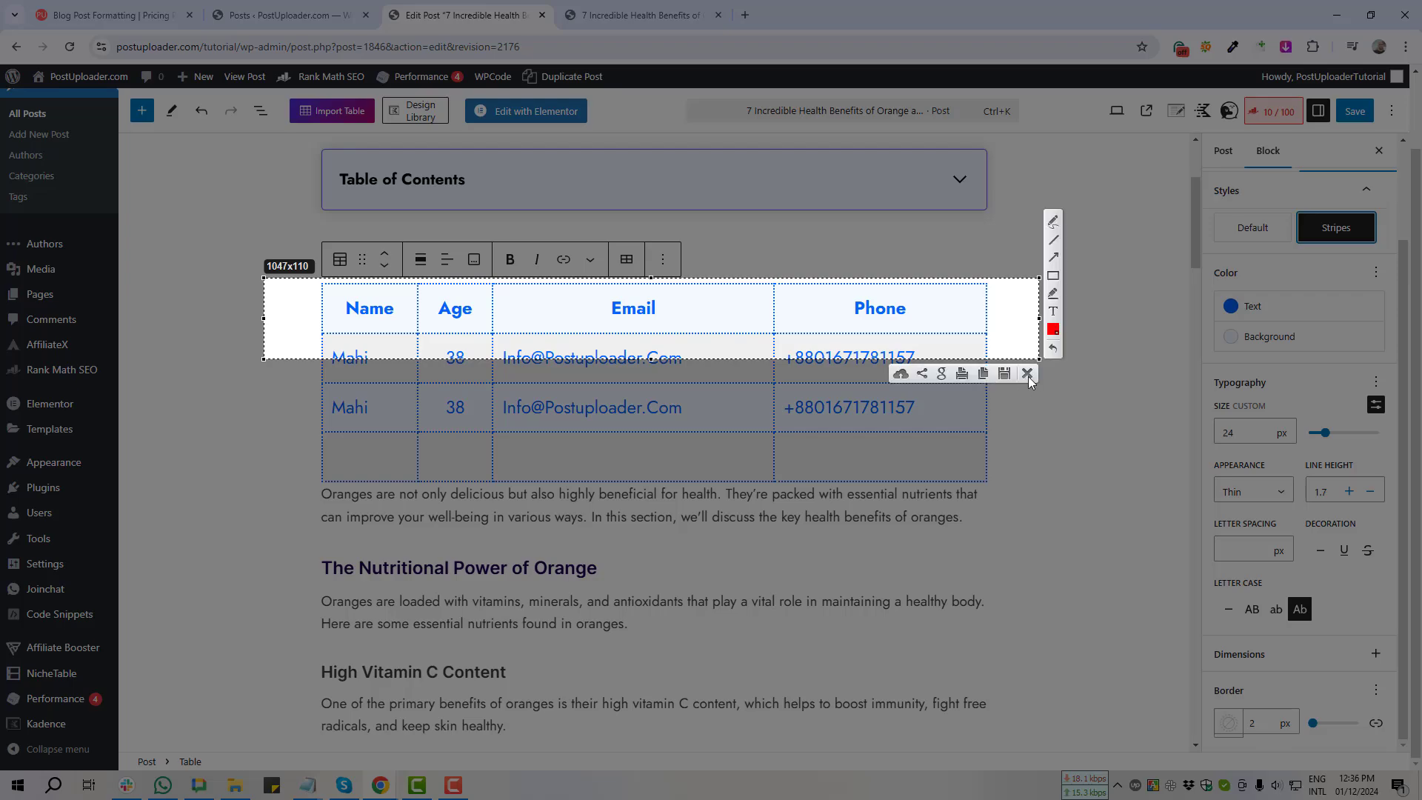
left_click(1027, 374)
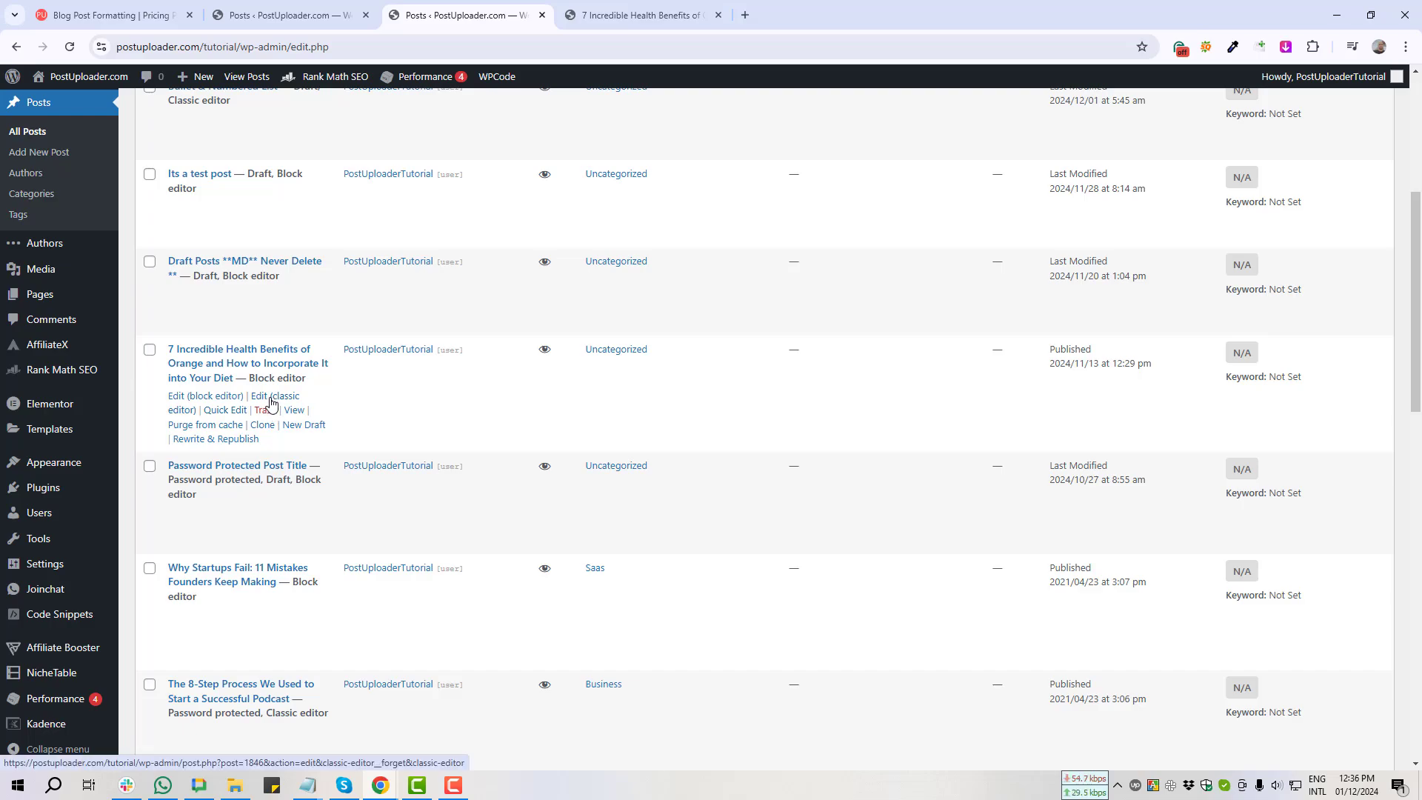
Step: Open the orange post in Classic Editor, screenshot its orange section, and open Plugins in a new tab
left_click(271, 404)
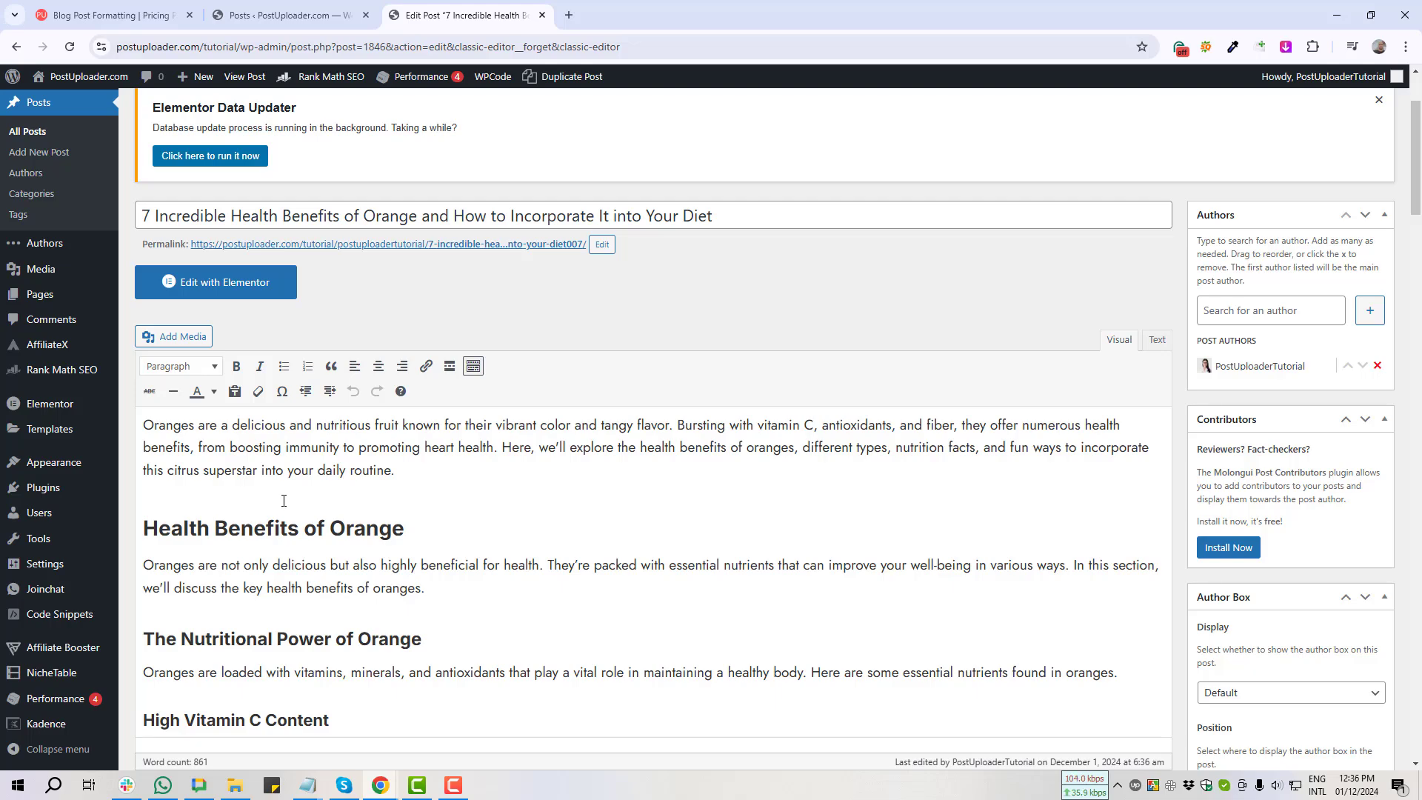
left_click(273, 499)
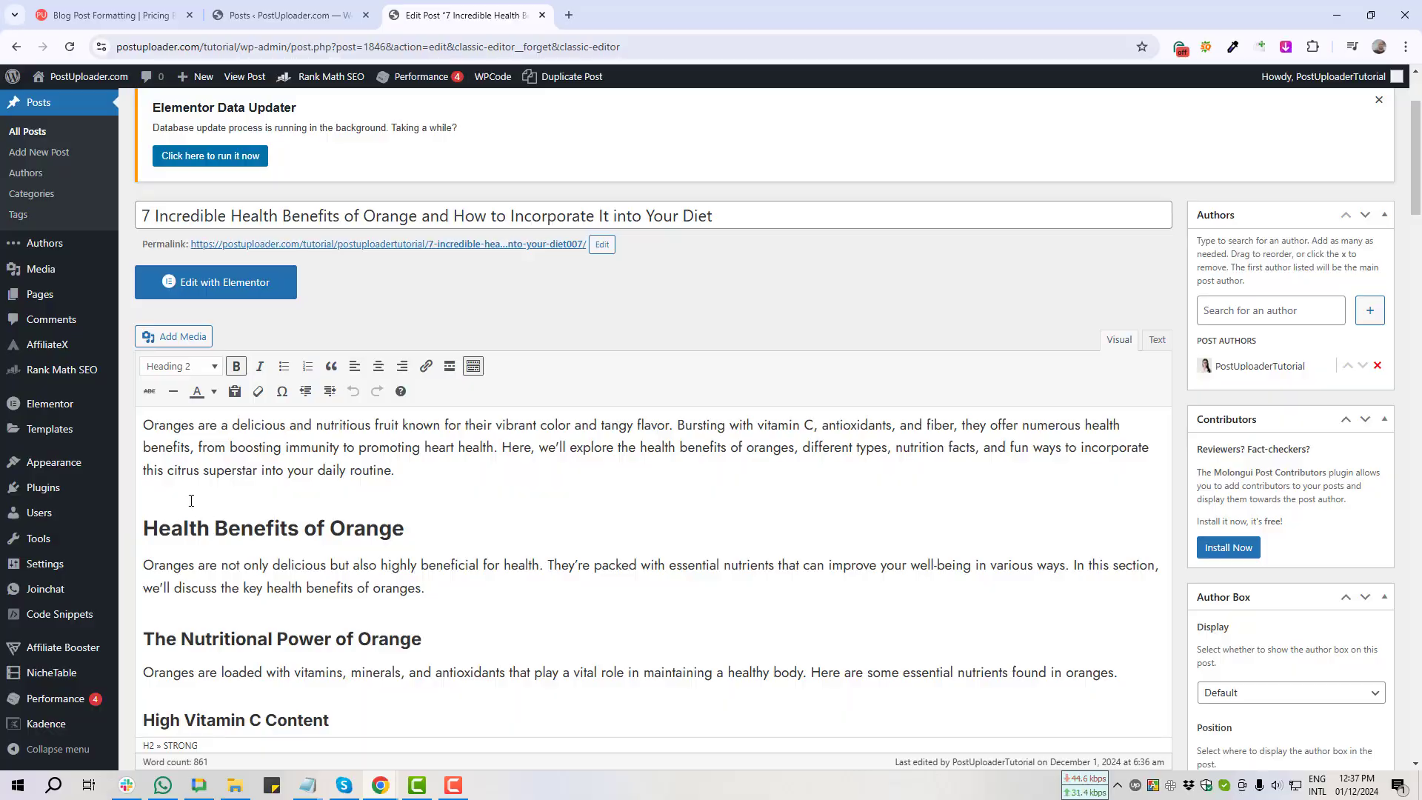
key("Print")
left_click_drag(133, 450, 1086, 632)
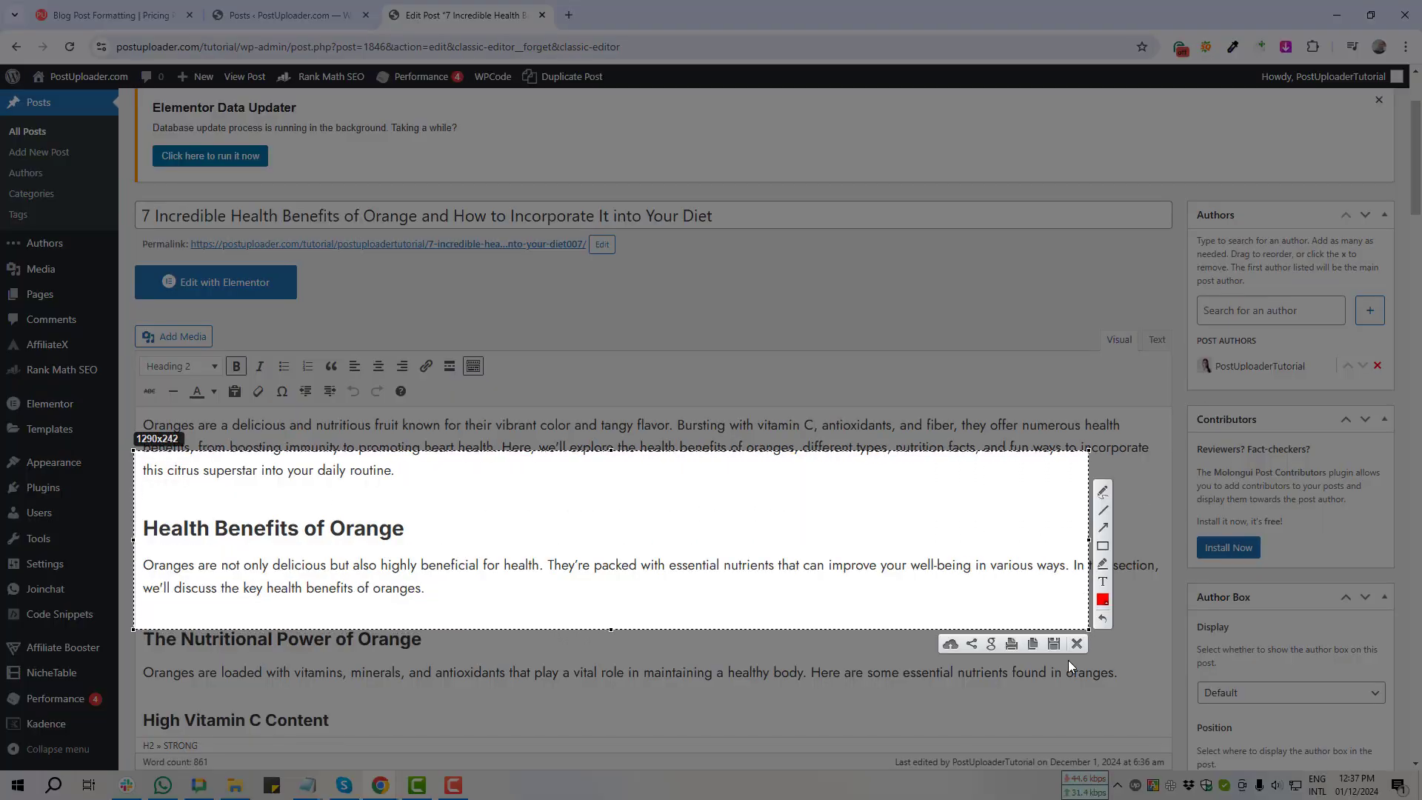
left_click(1081, 646)
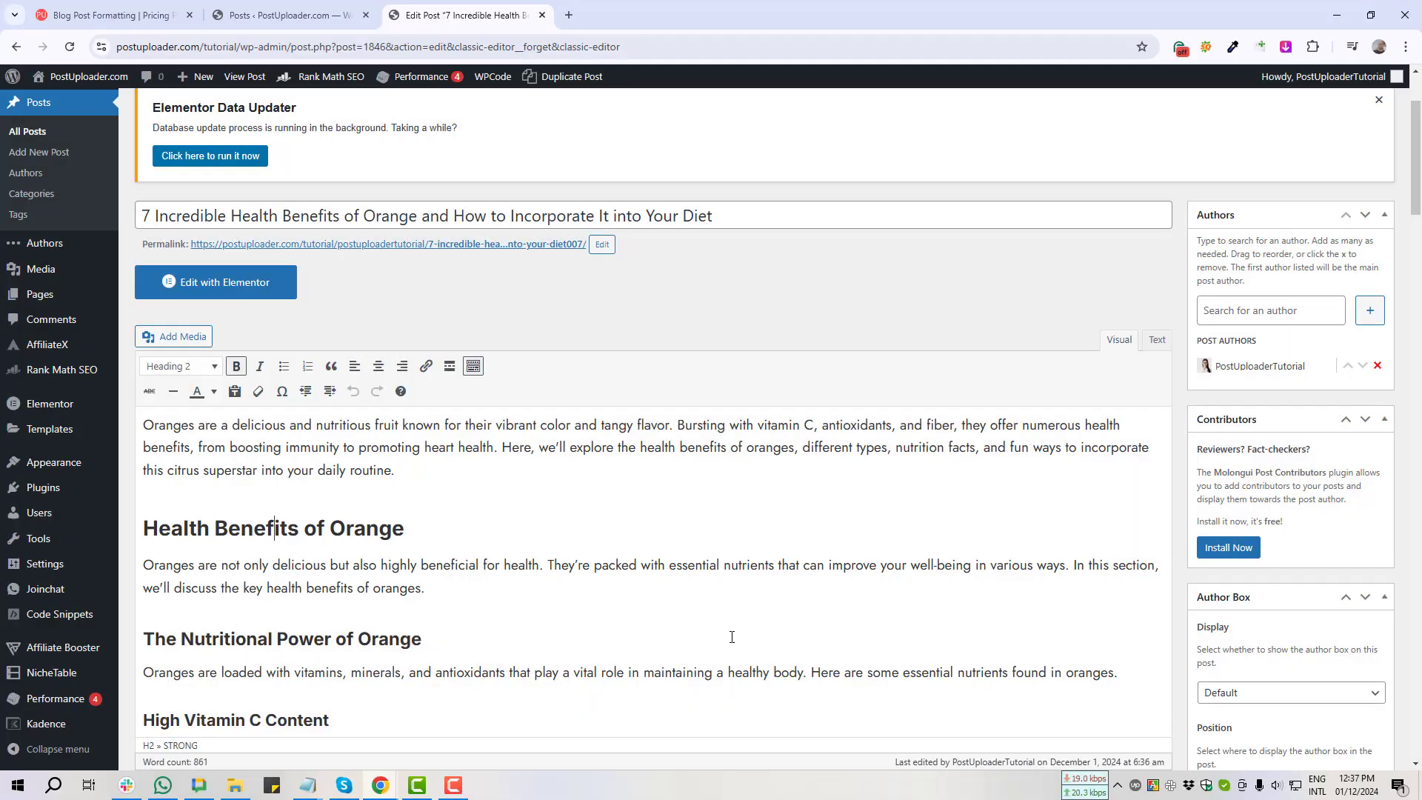
middle_click(44, 489)
Step: Search the plugin directory for Advanced Editor Tools and screenshot its plugin card
left_click(646, 5)
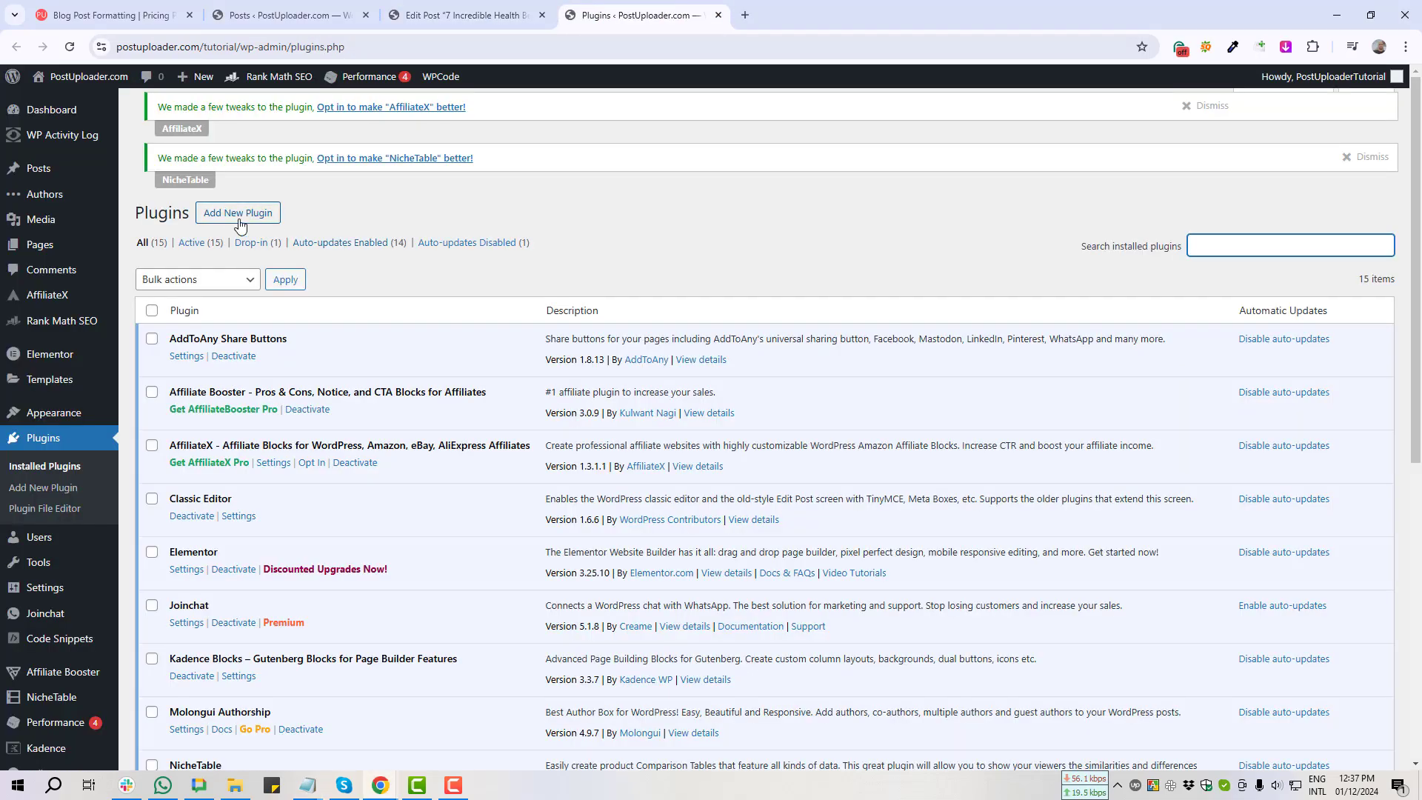
left_click(235, 214)
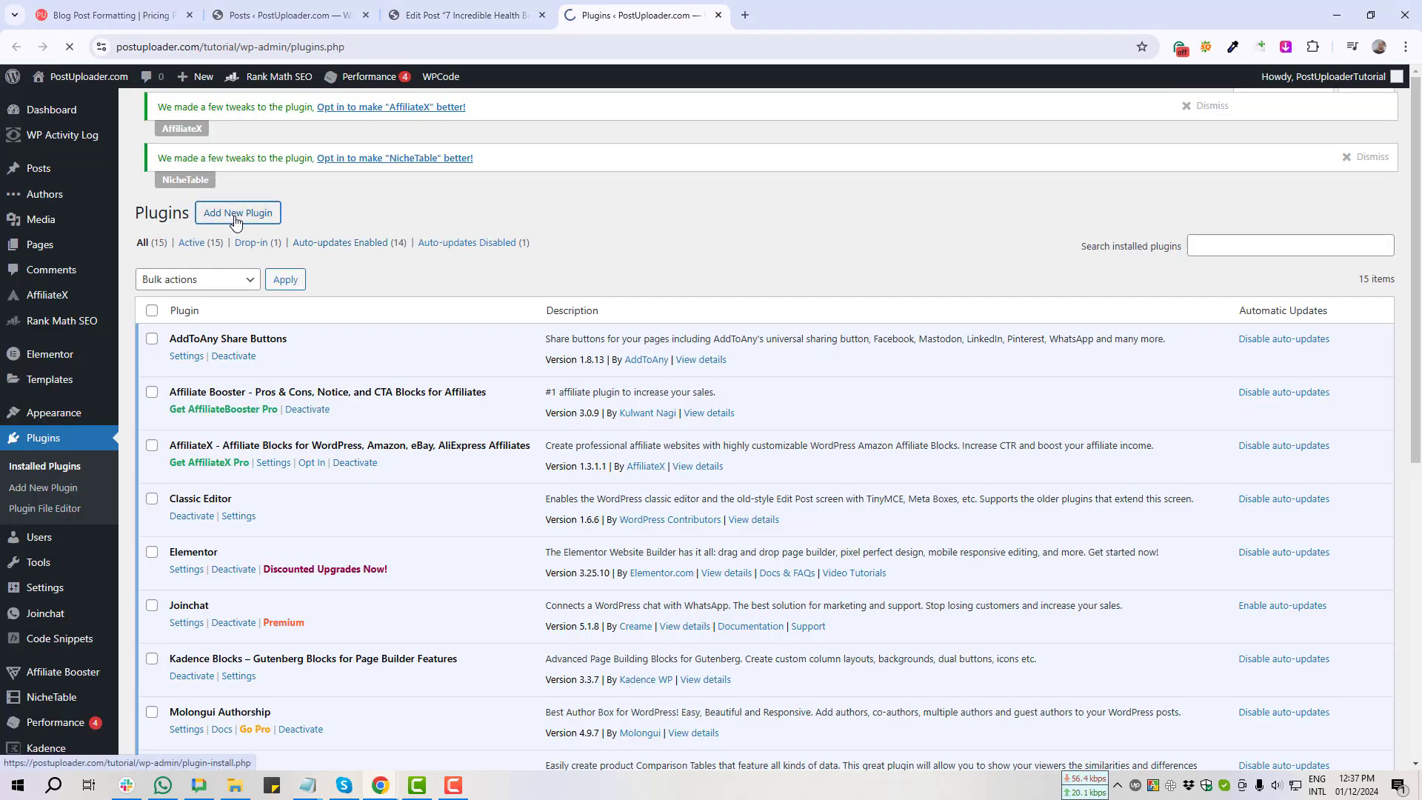
left_click(1195, 257)
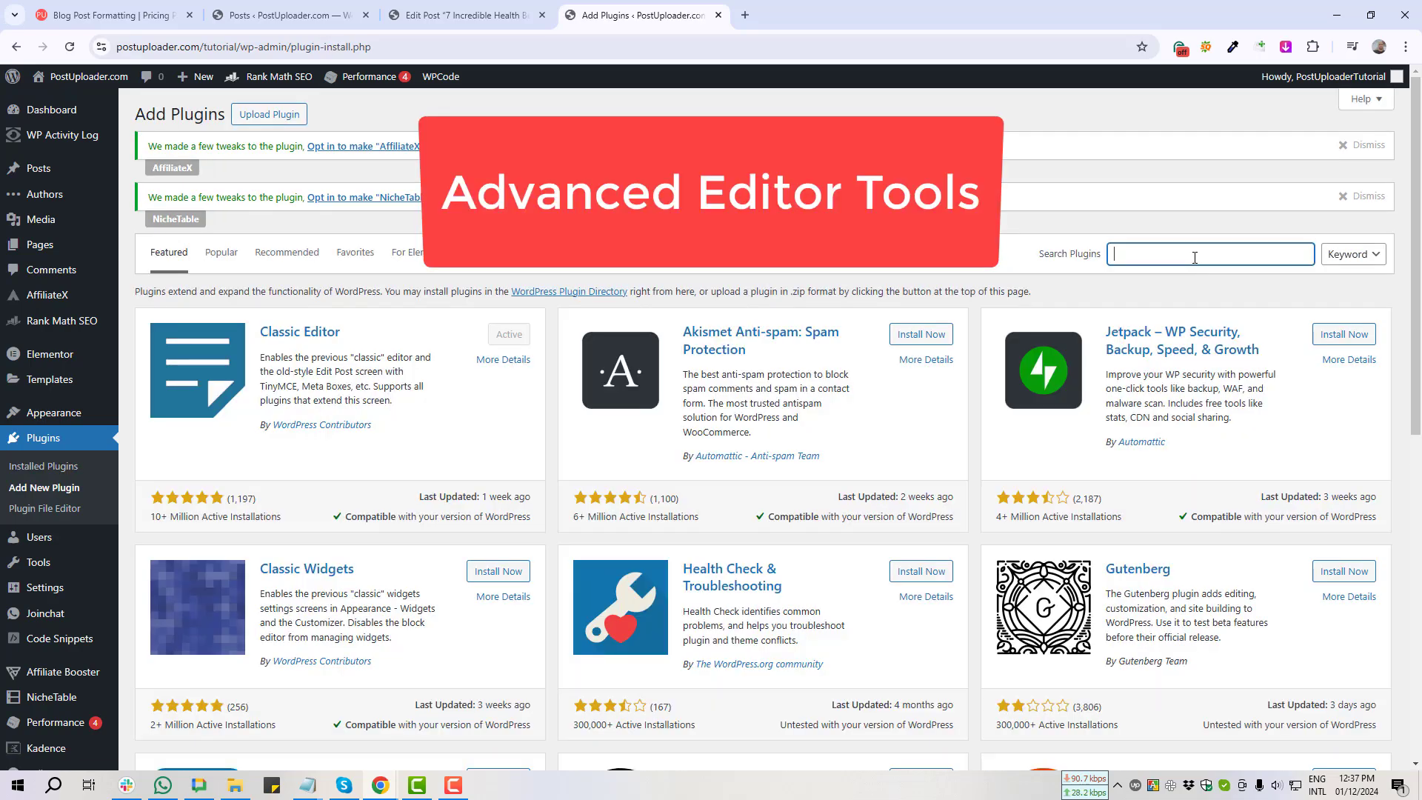
type("Advanced Editor Tools")
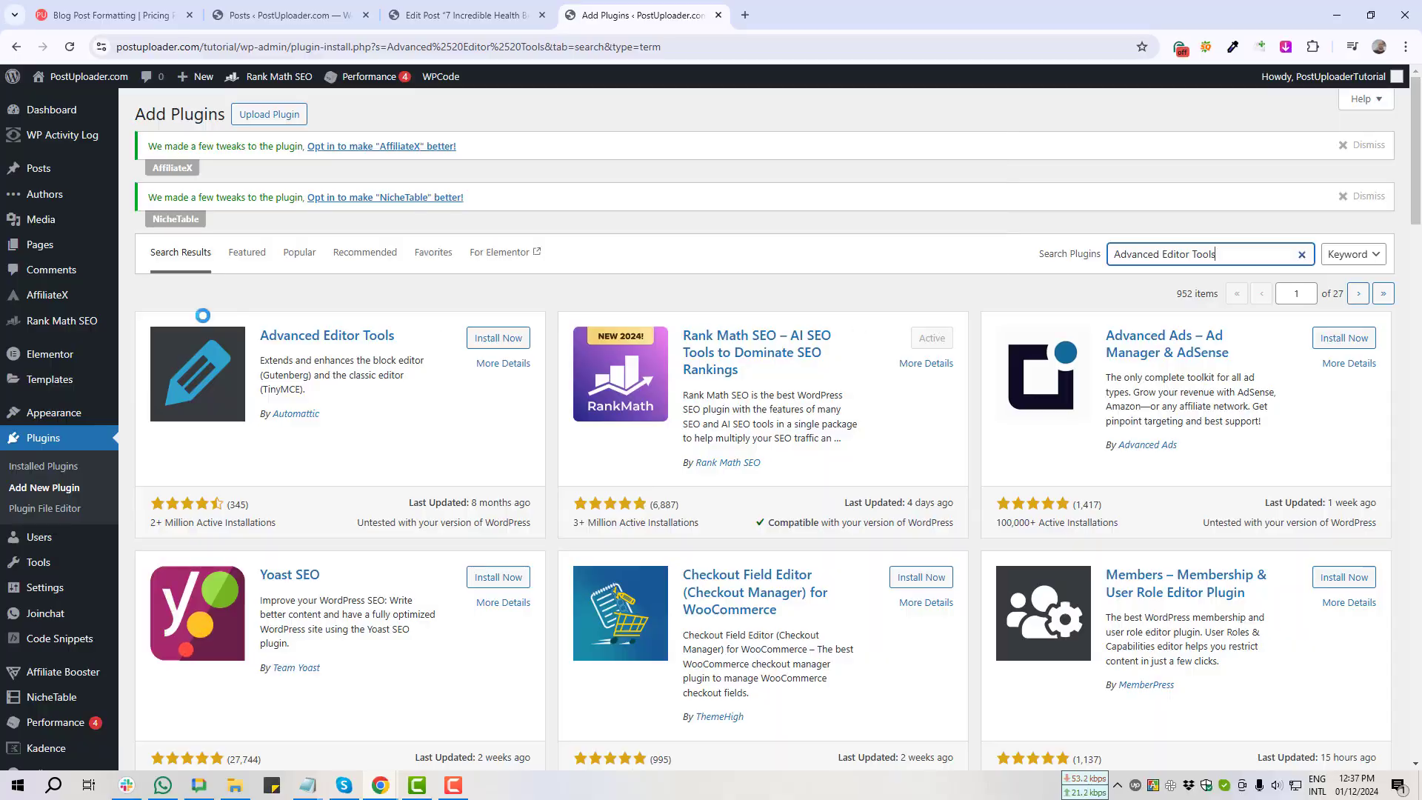
key("Print")
mouse_move(151, 311)
left_mouse_down()
mouse_move(184, 449)
mouse_move(581, 492)
mouse_move(567, 498)
left_mouse_up()
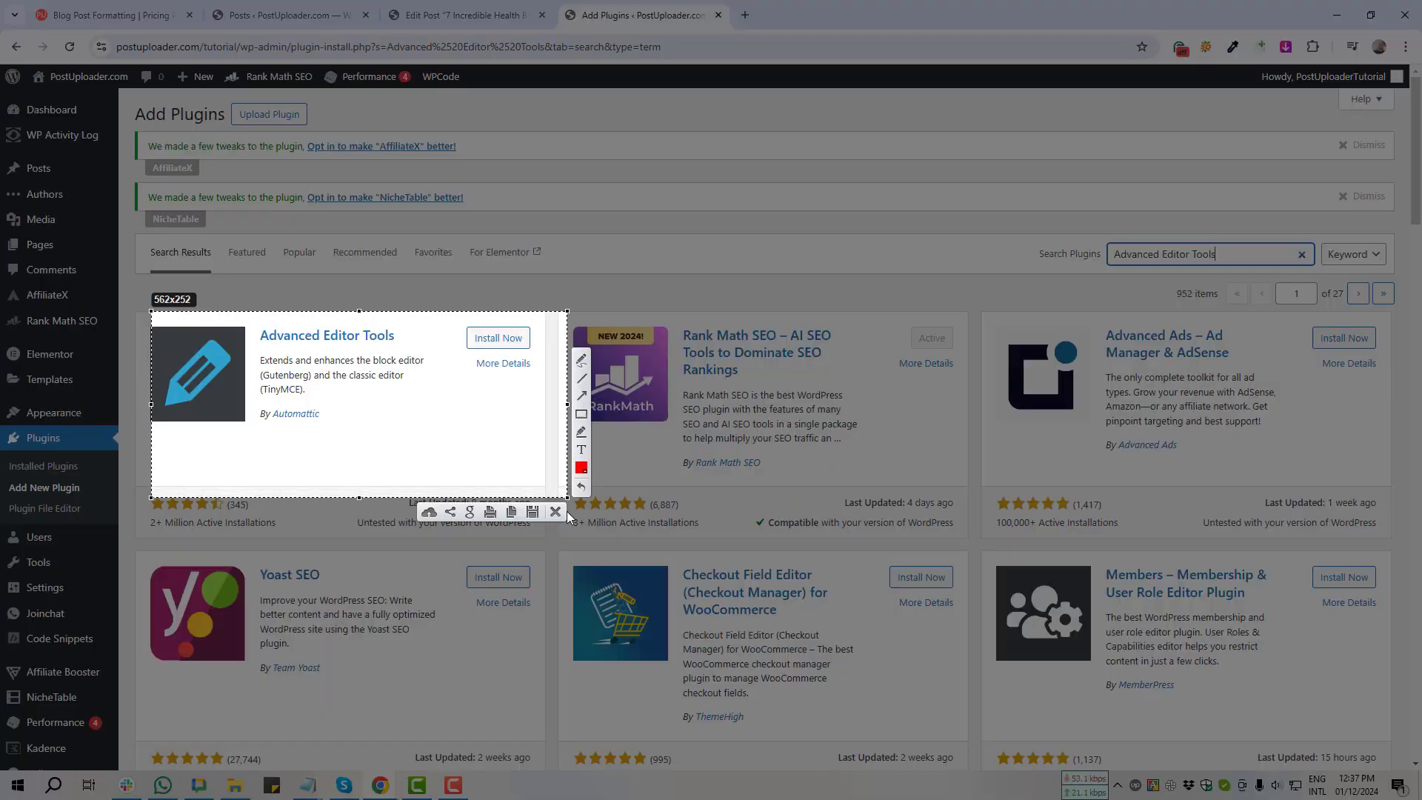
key("ctrl+c")
Step: Install and activate Advanced Editor Tools, then open its settings page
left_click(498, 338)
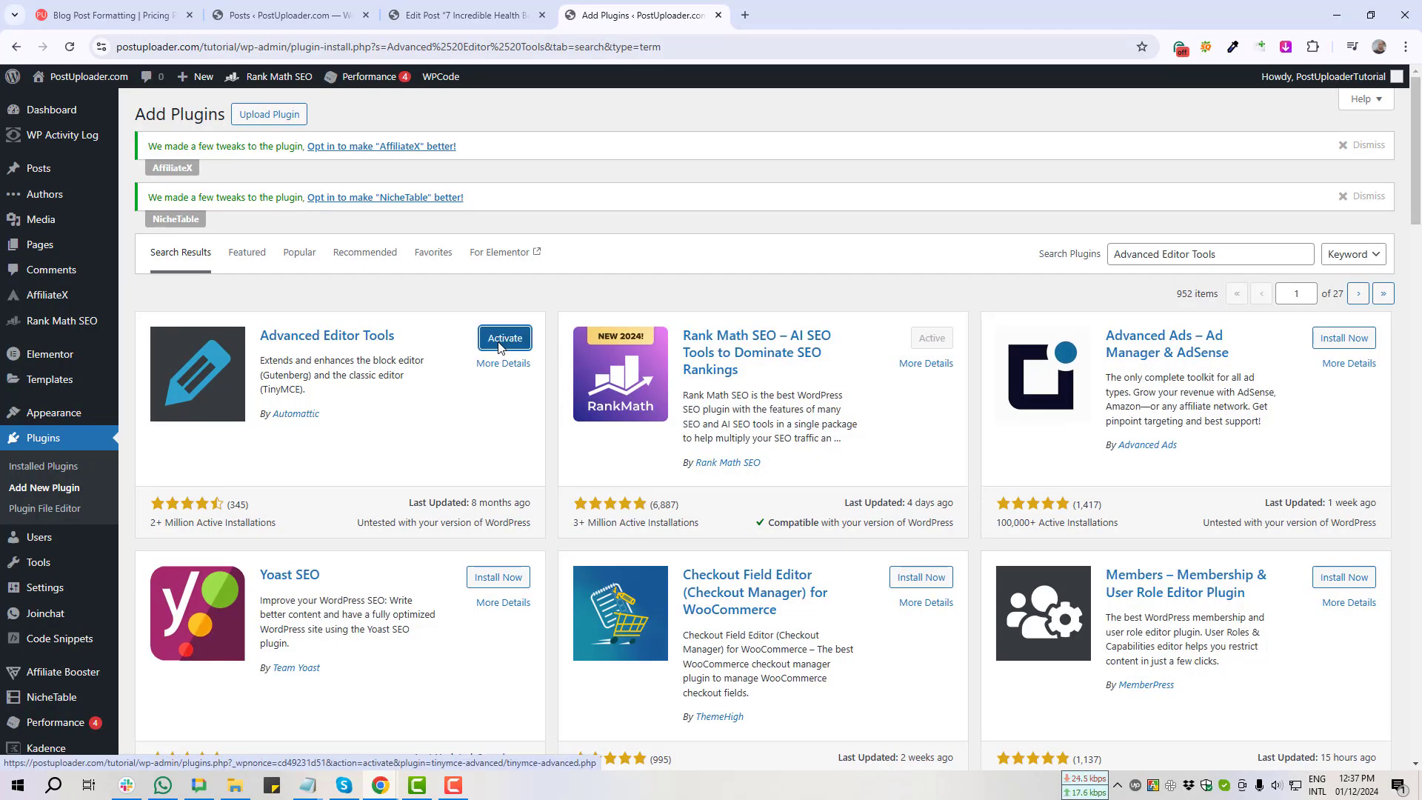
left_click(501, 345)
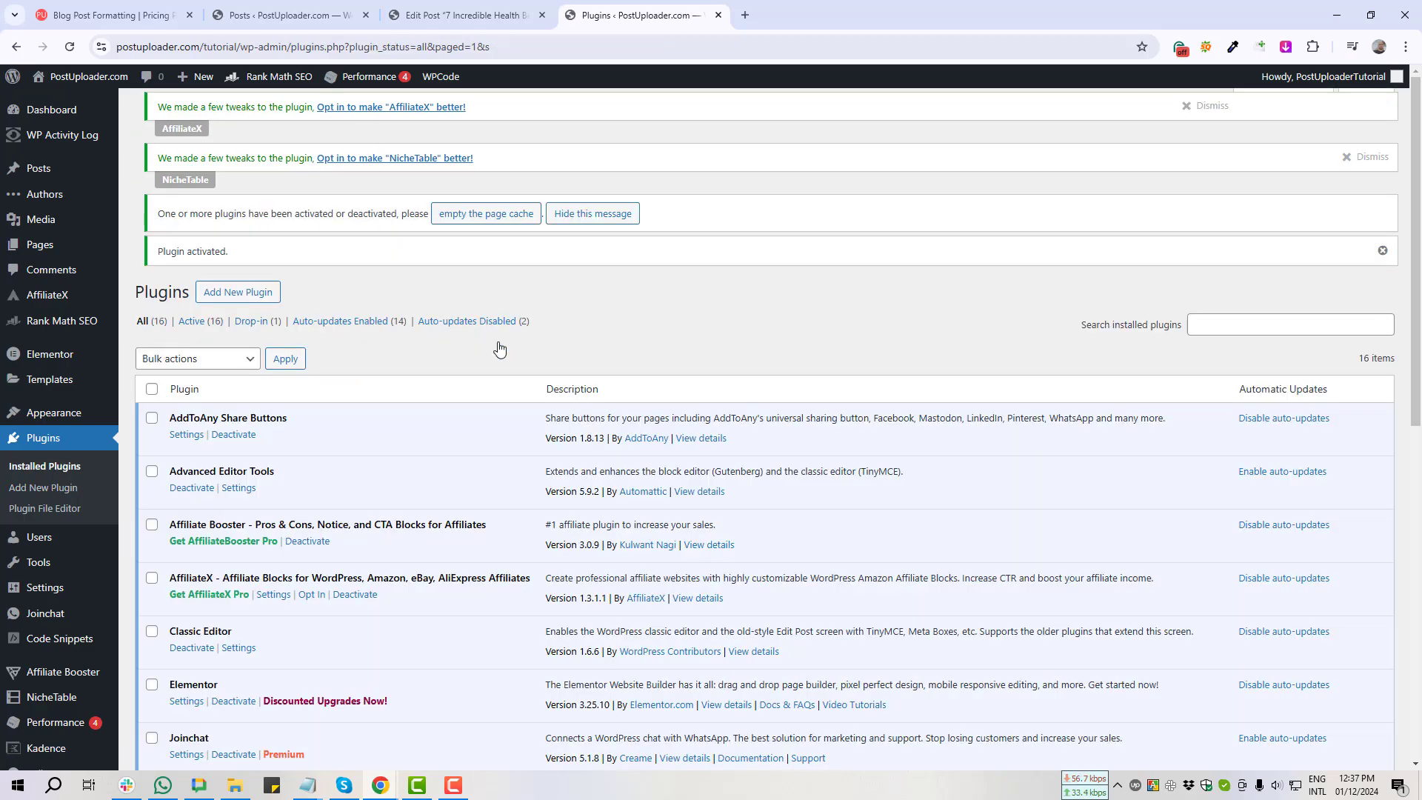
key("Print")
left_click_drag(126, 450, 379, 511)
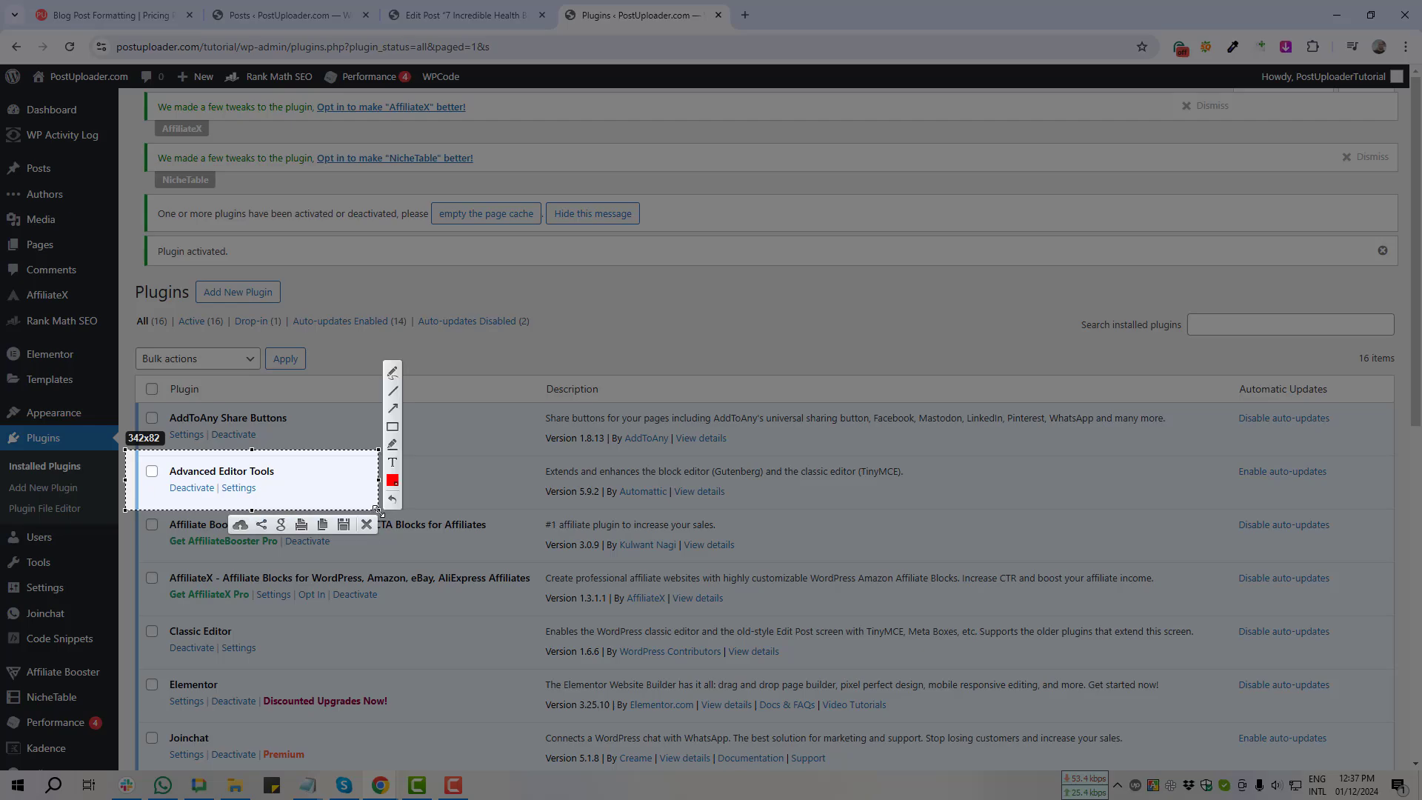
left_click(366, 525)
left_click(239, 489)
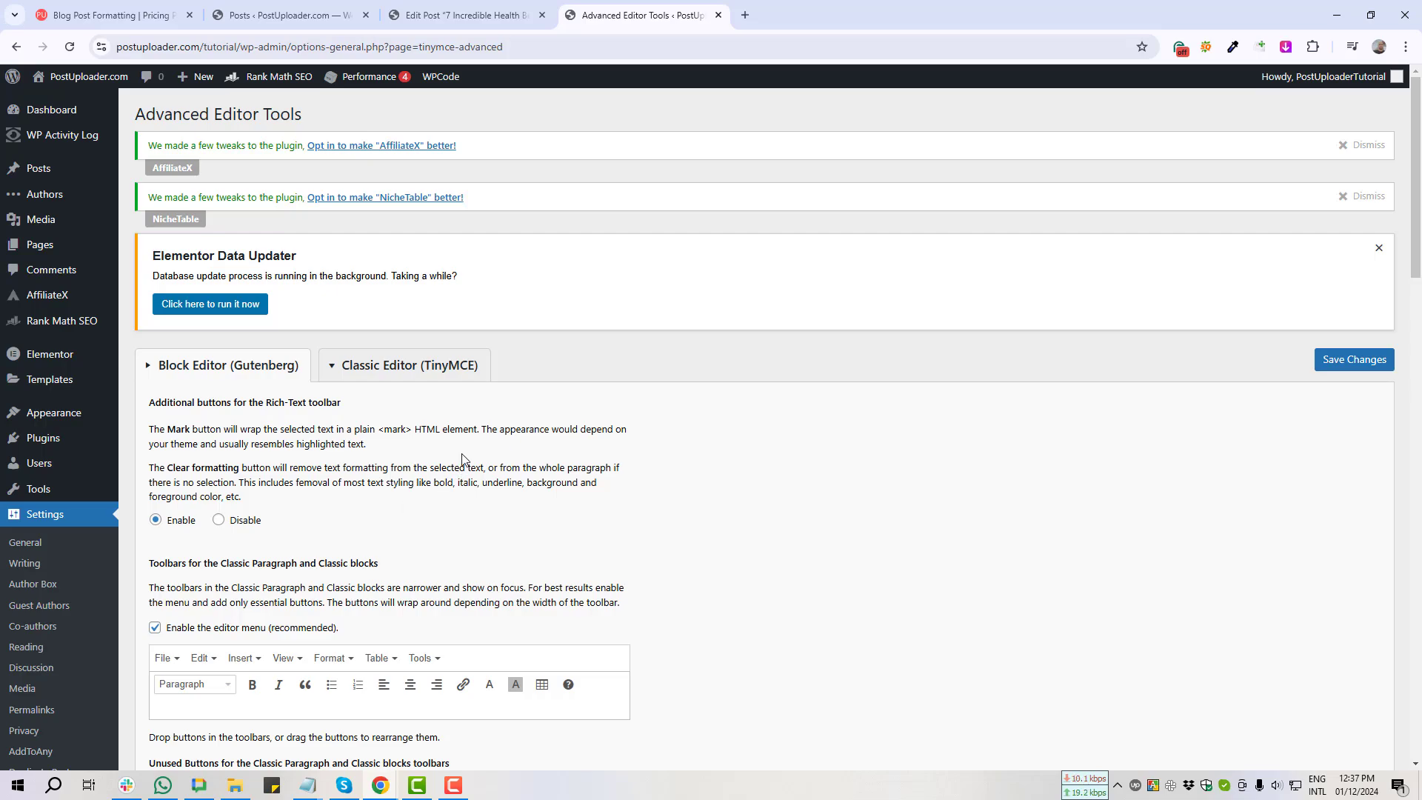
Step: Switch Advanced Editor Tools to its Classic Editor (TinyMCE) tab, screenshotting the settings area
key("Print")
left_click_drag(297, 312, 585, 418)
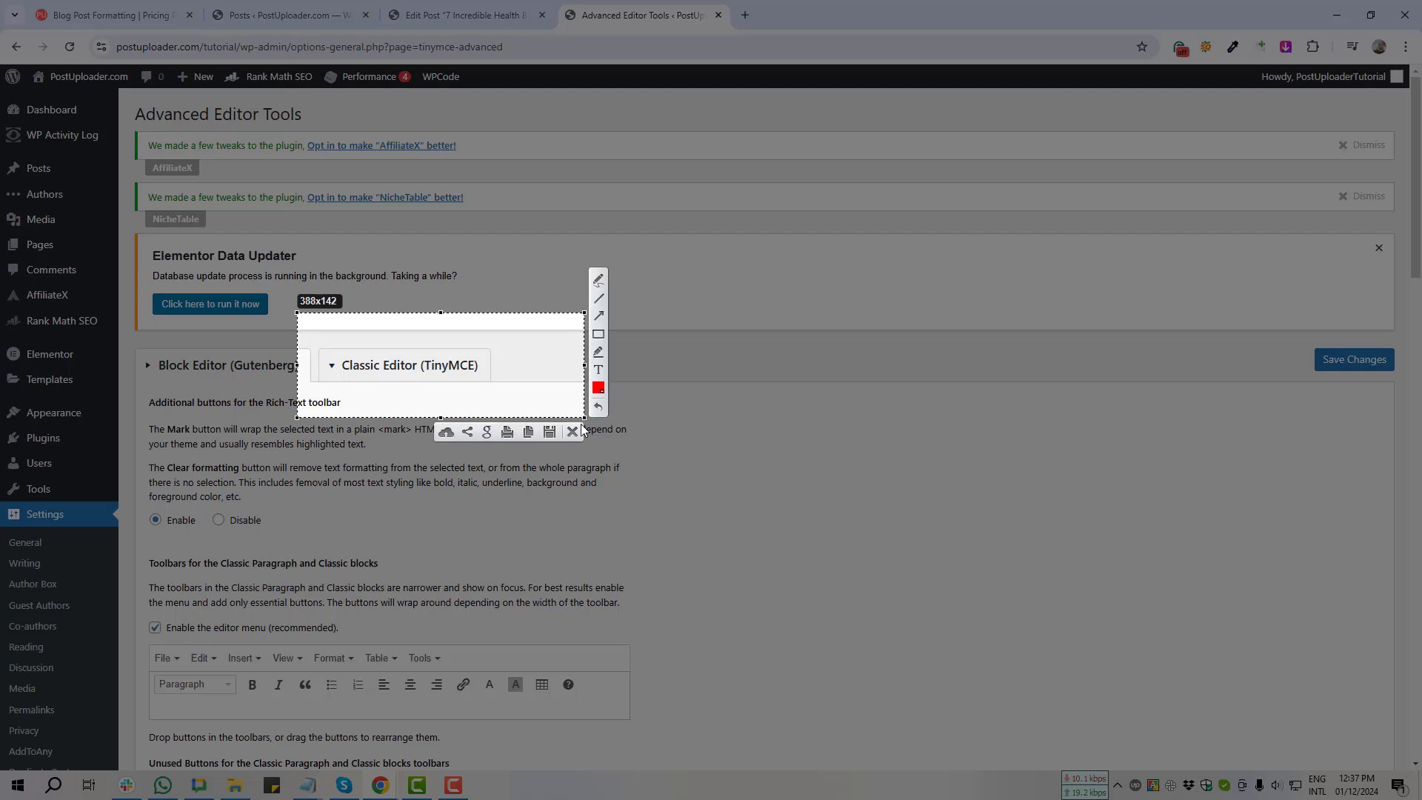
left_click(573, 431)
left_click(452, 374)
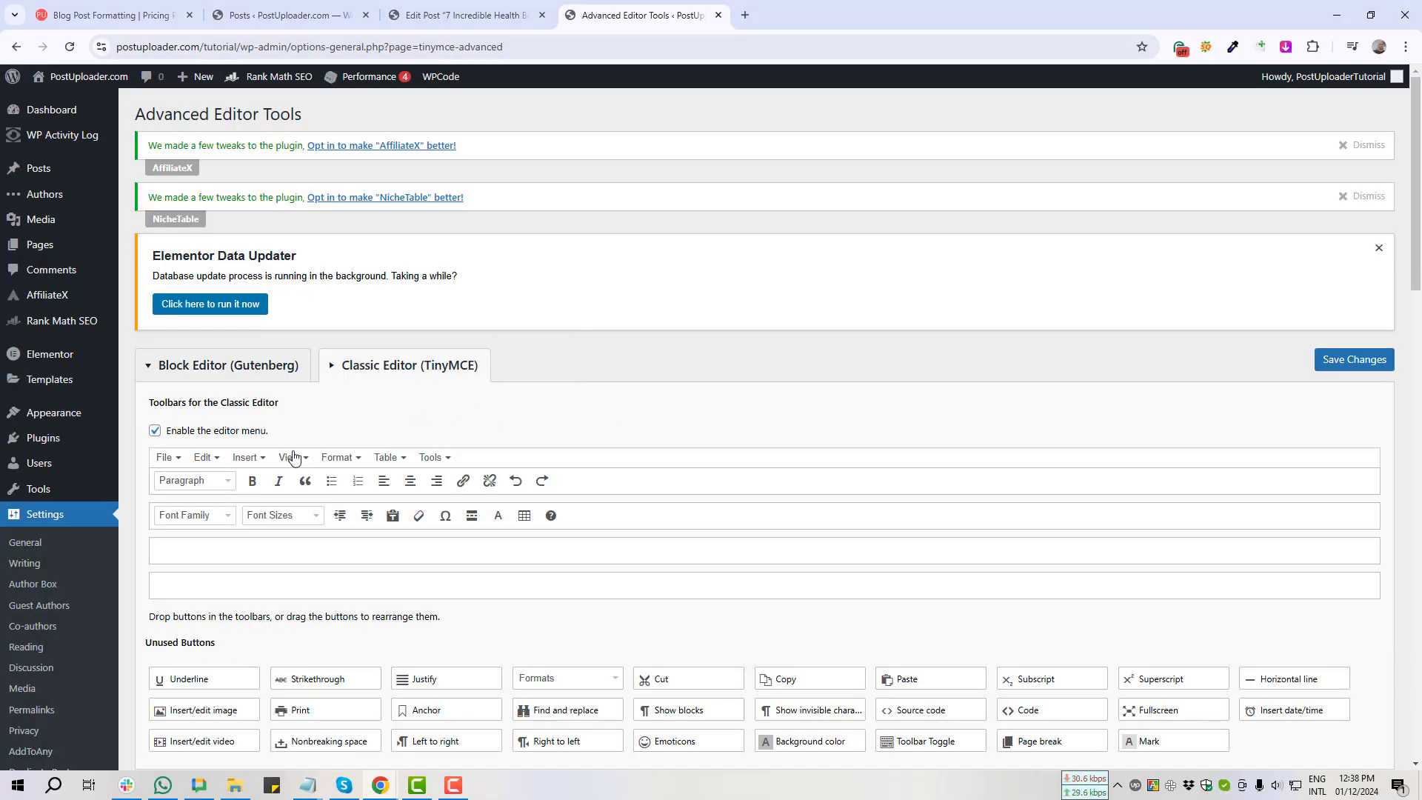
key("Print")
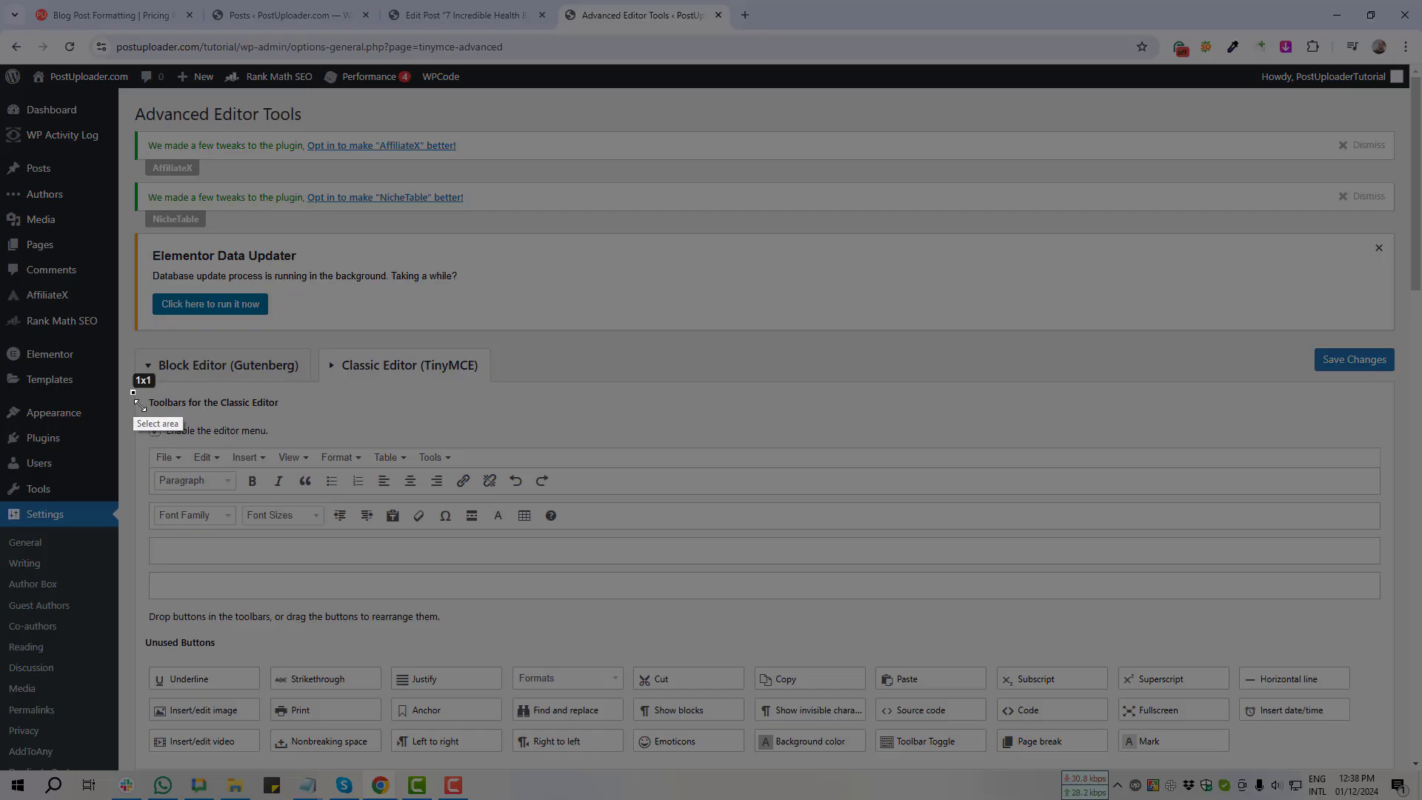
left_click_drag(133, 393, 327, 452)
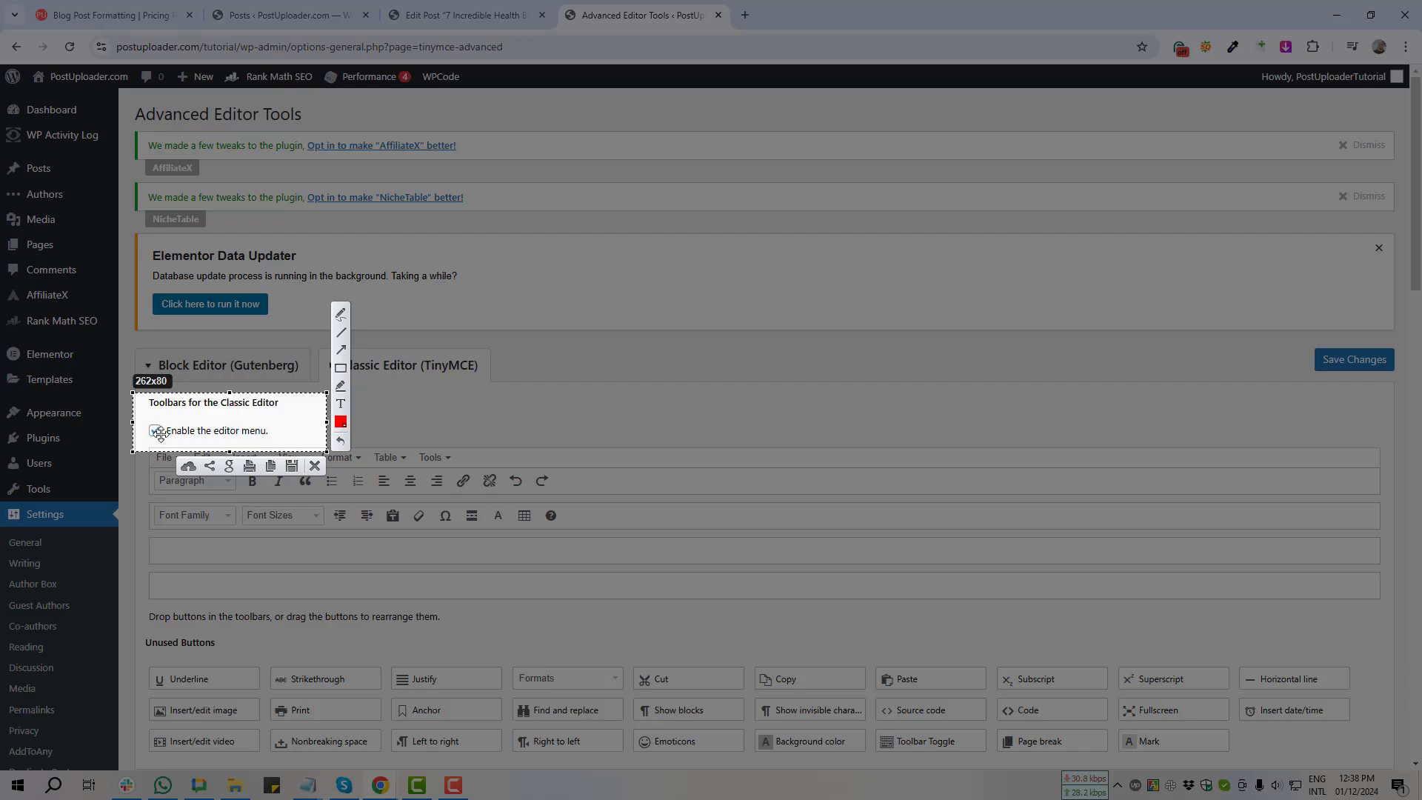
left_click(314, 466)
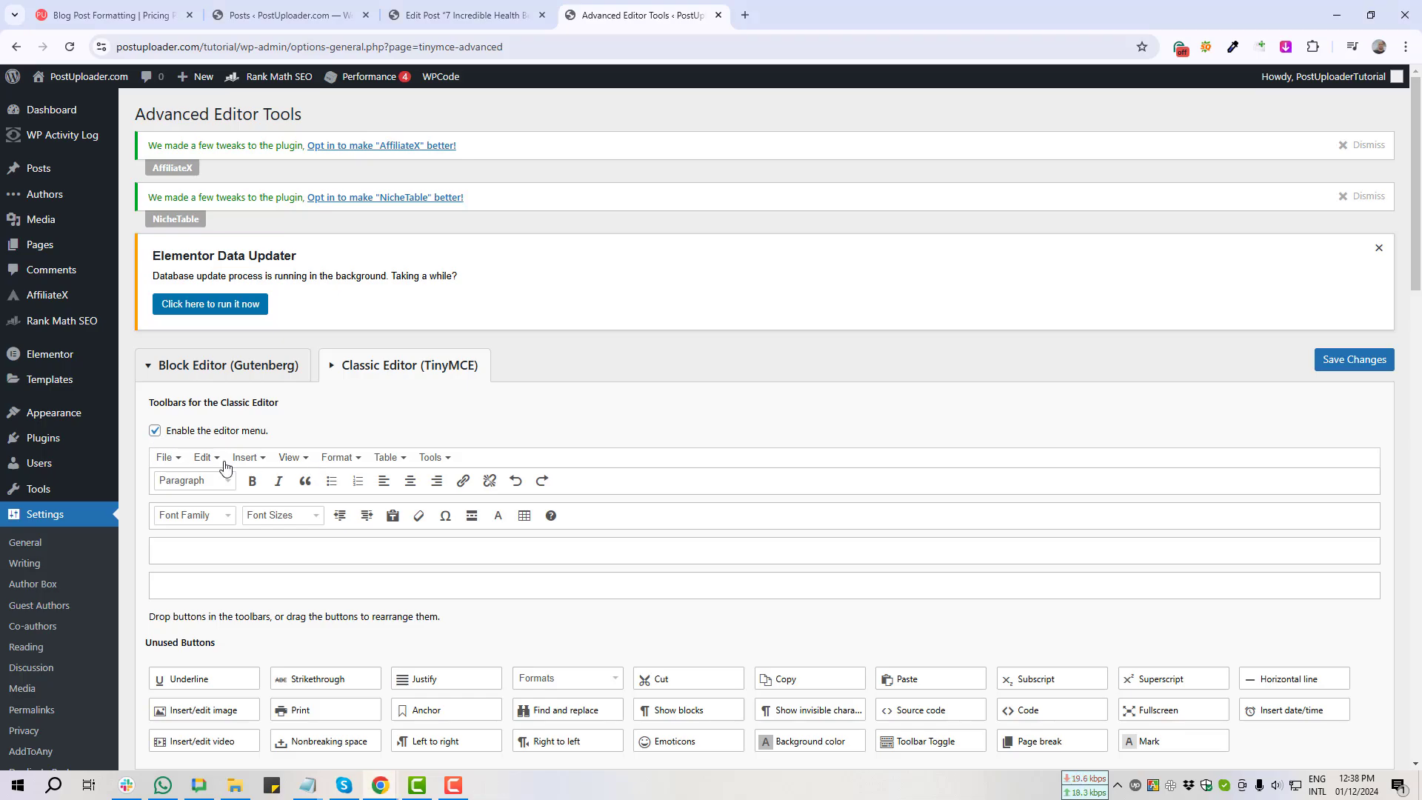
Step: Scroll through the TinyMCE toolbars, unused buttons and options without changing anything
scroll(296, 567, "down", 16)
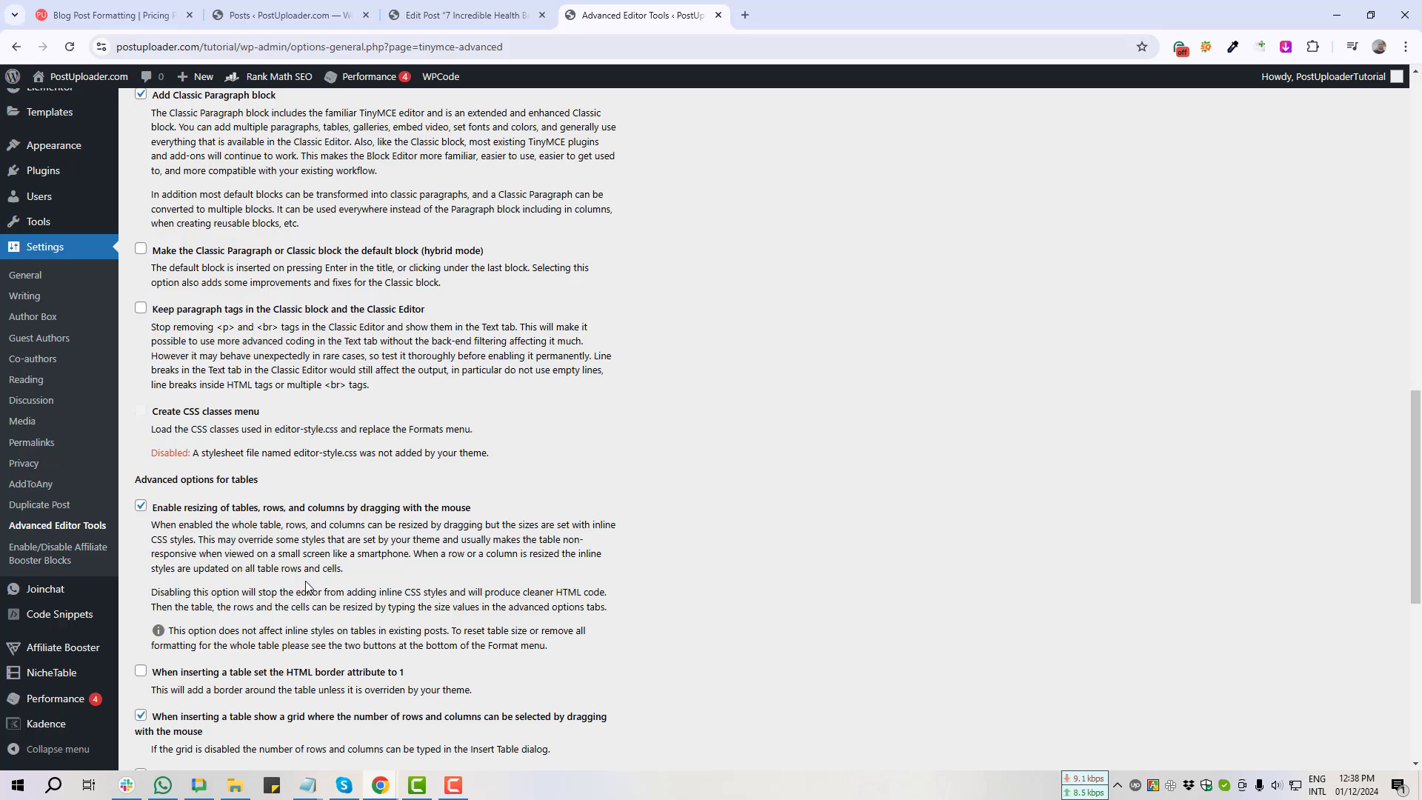
scroll(318, 578, "up", 7)
scroll(318, 569, "down", 6)
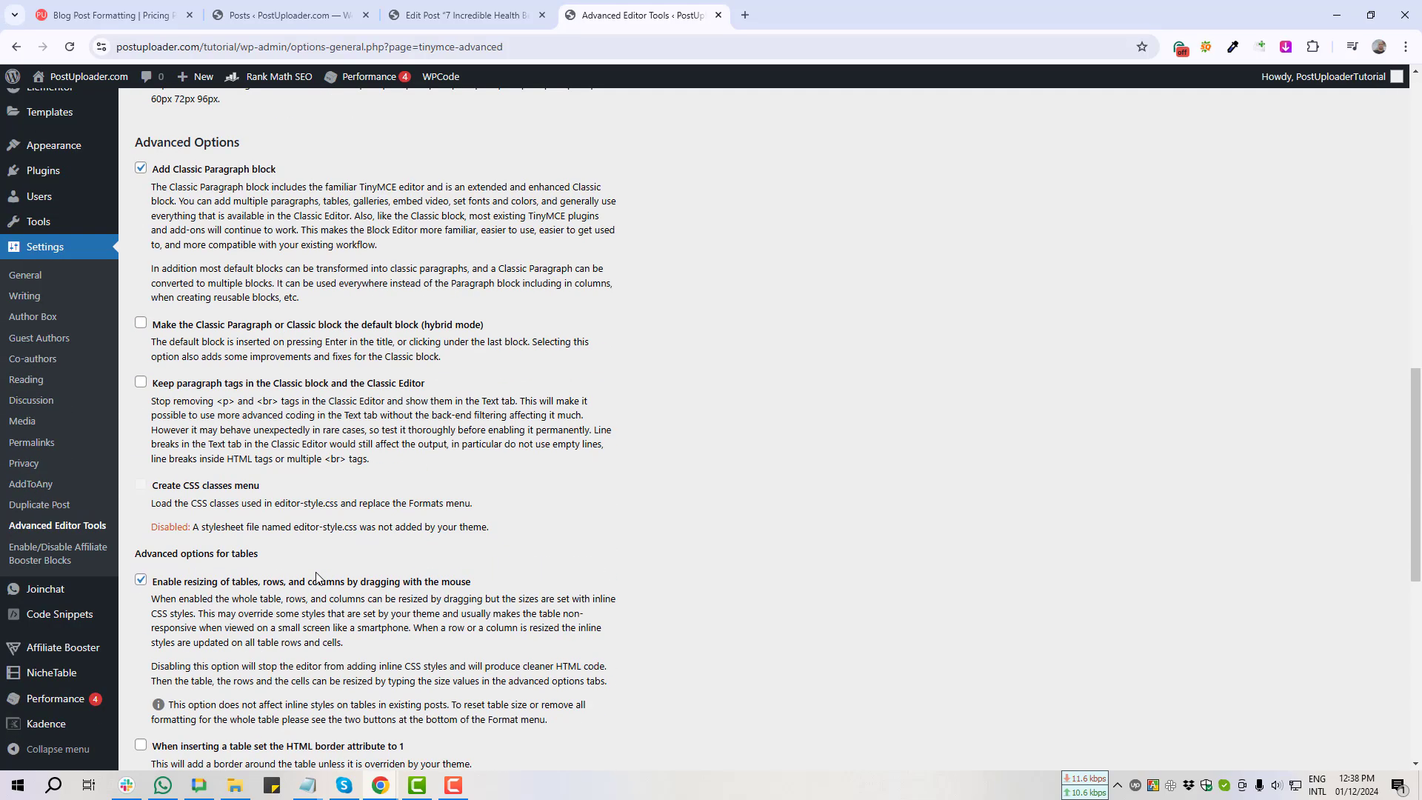
scroll(333, 584, "up", 5)
scroll(339, 596, "up", 6)
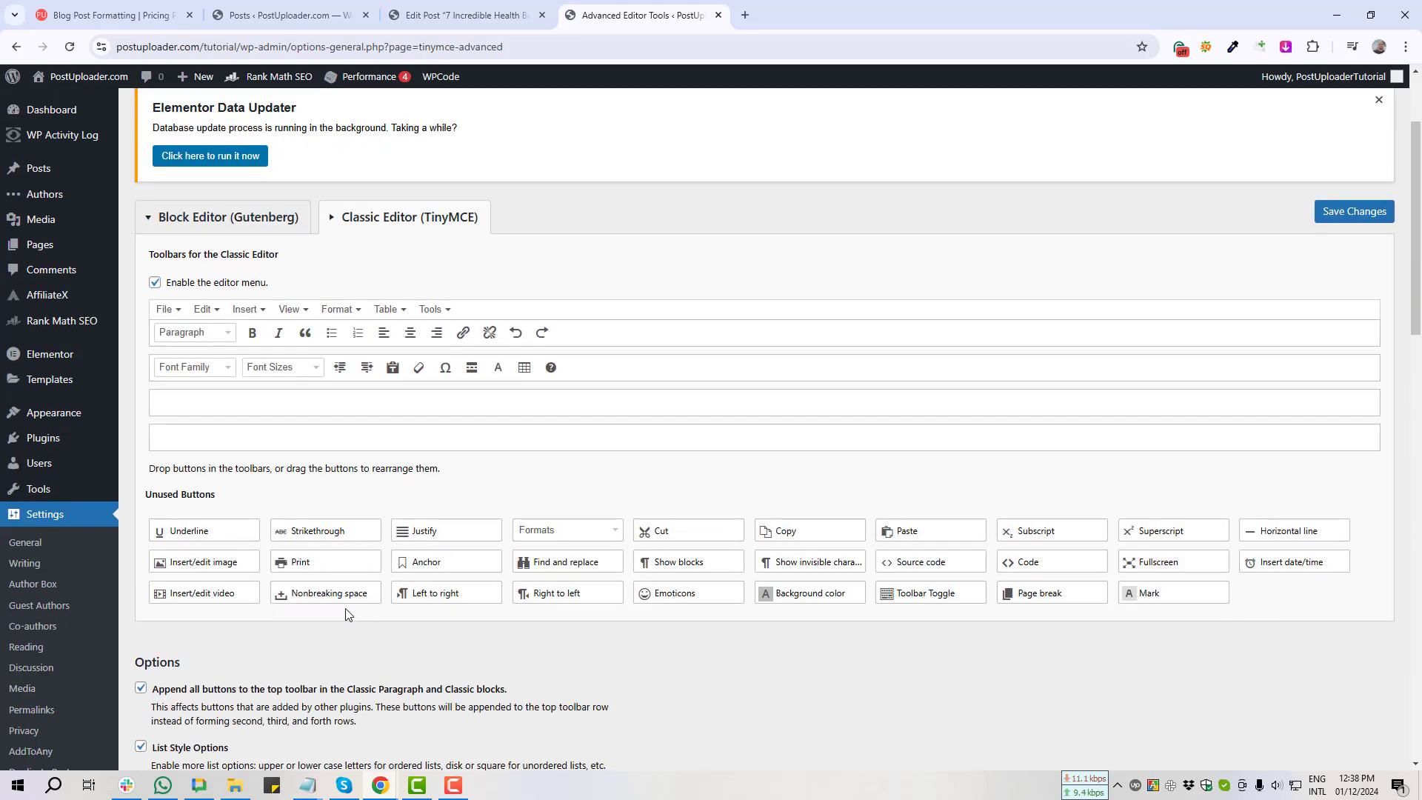
scroll(326, 609, "down", 5)
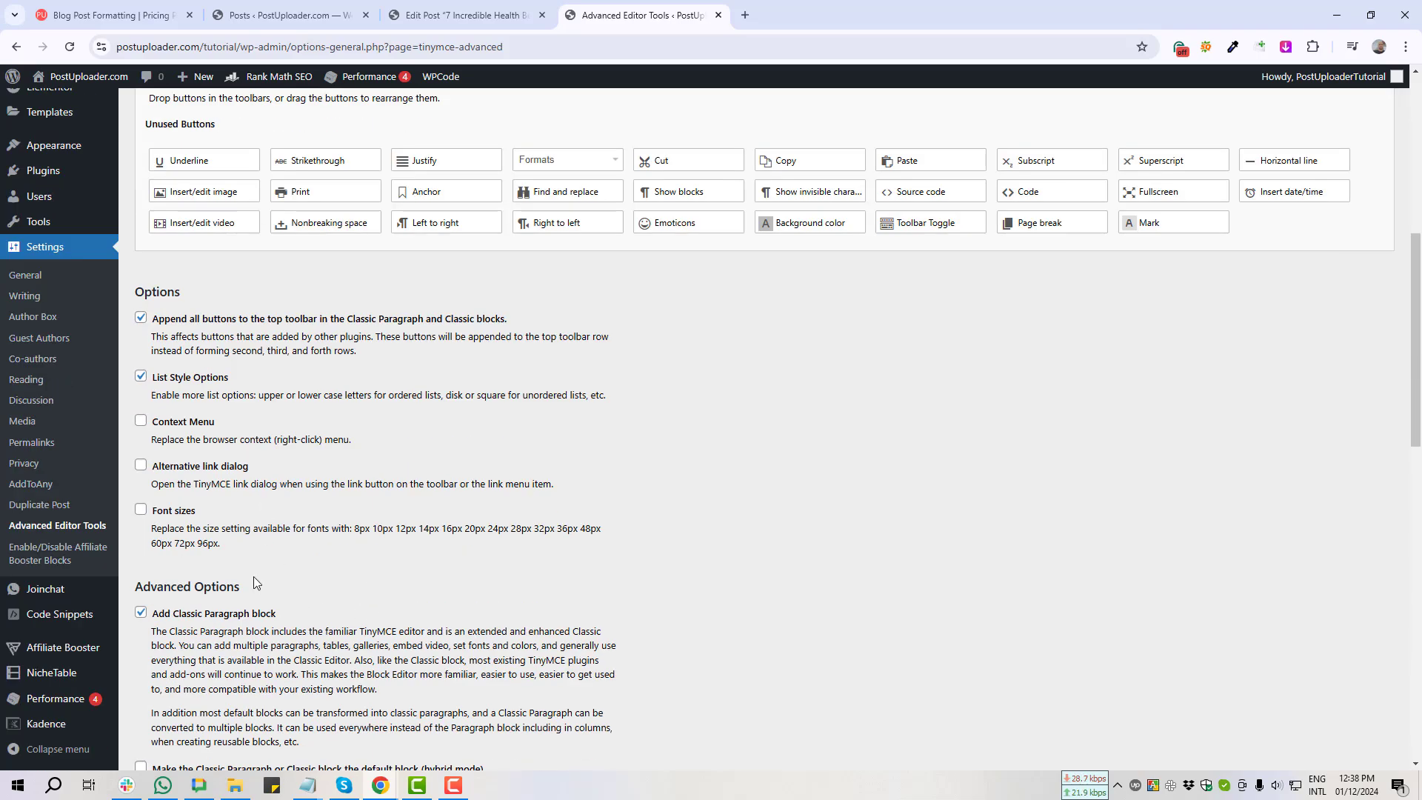
scroll(296, 557, "up", 5)
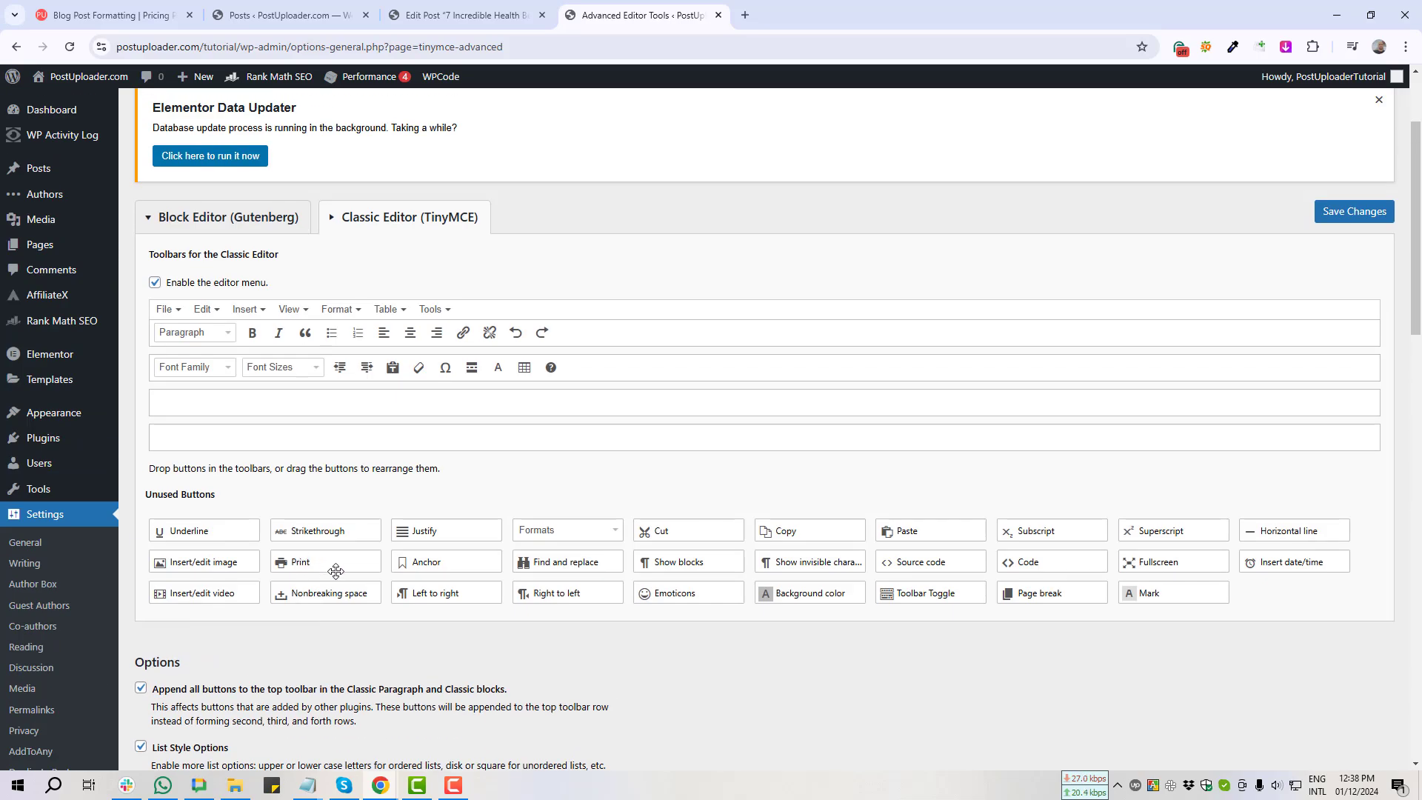
scroll(333, 571, "down", 4)
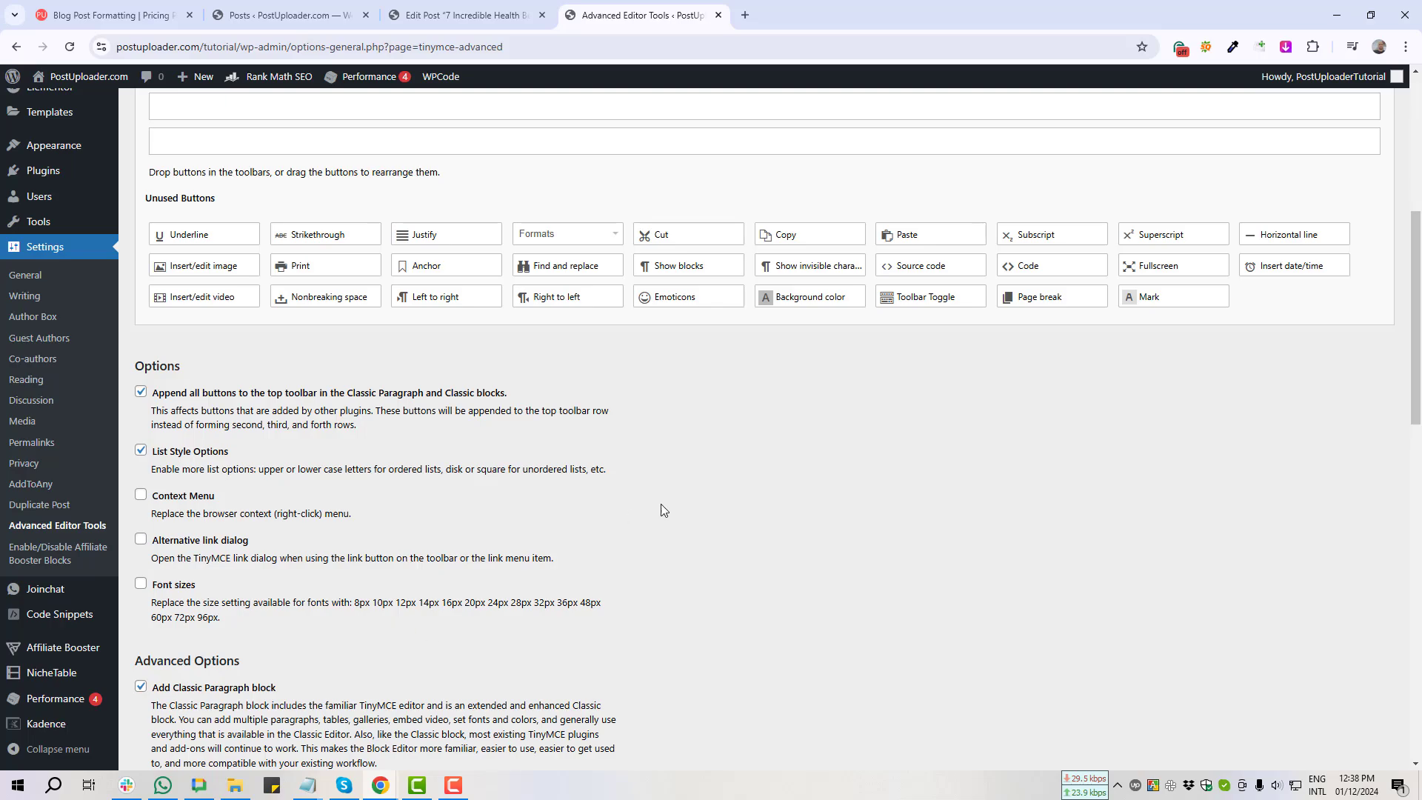
scroll(660, 508, "up", 4)
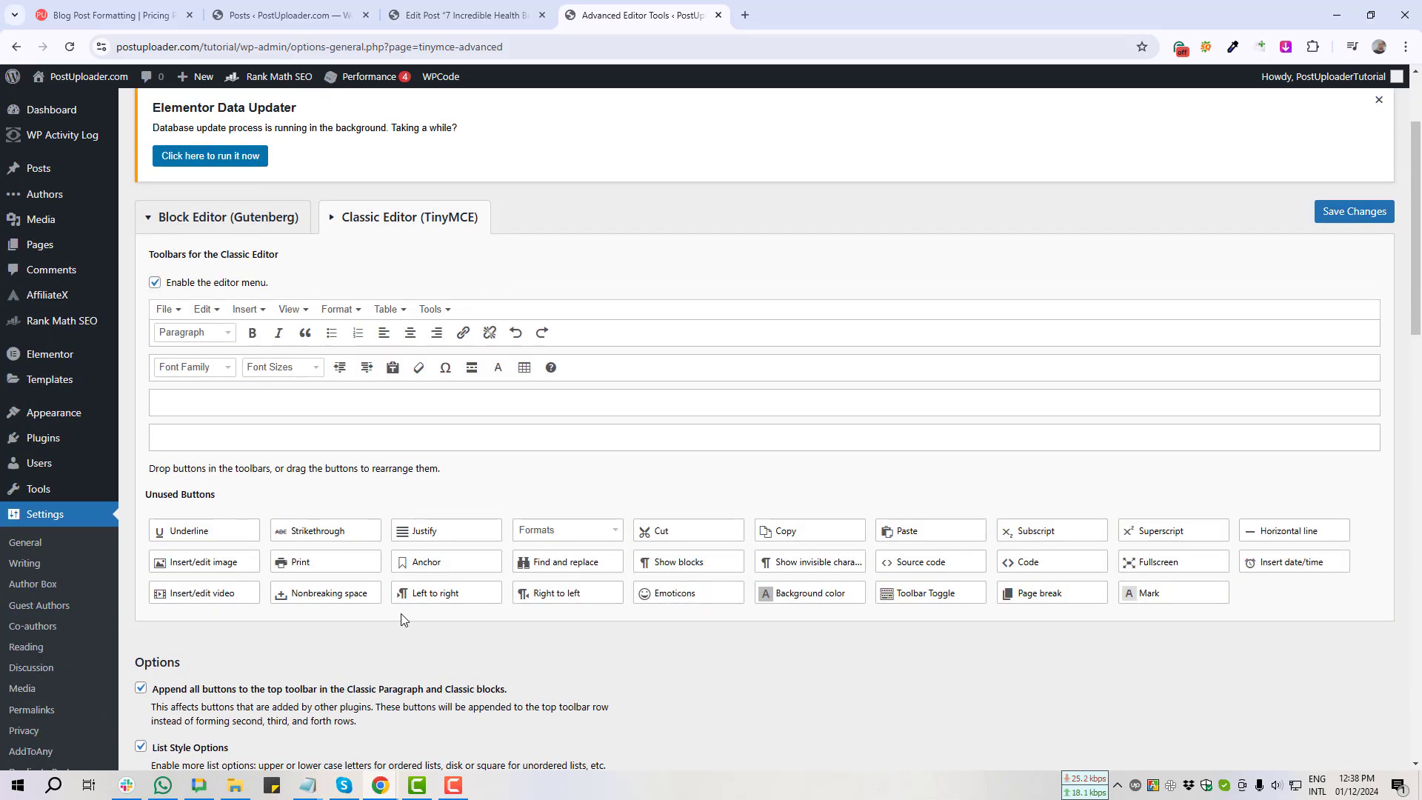
Step: Close the Advanced Editor Tools settings tab and capture the editor's formatting toolbar
key("ctrl+w")
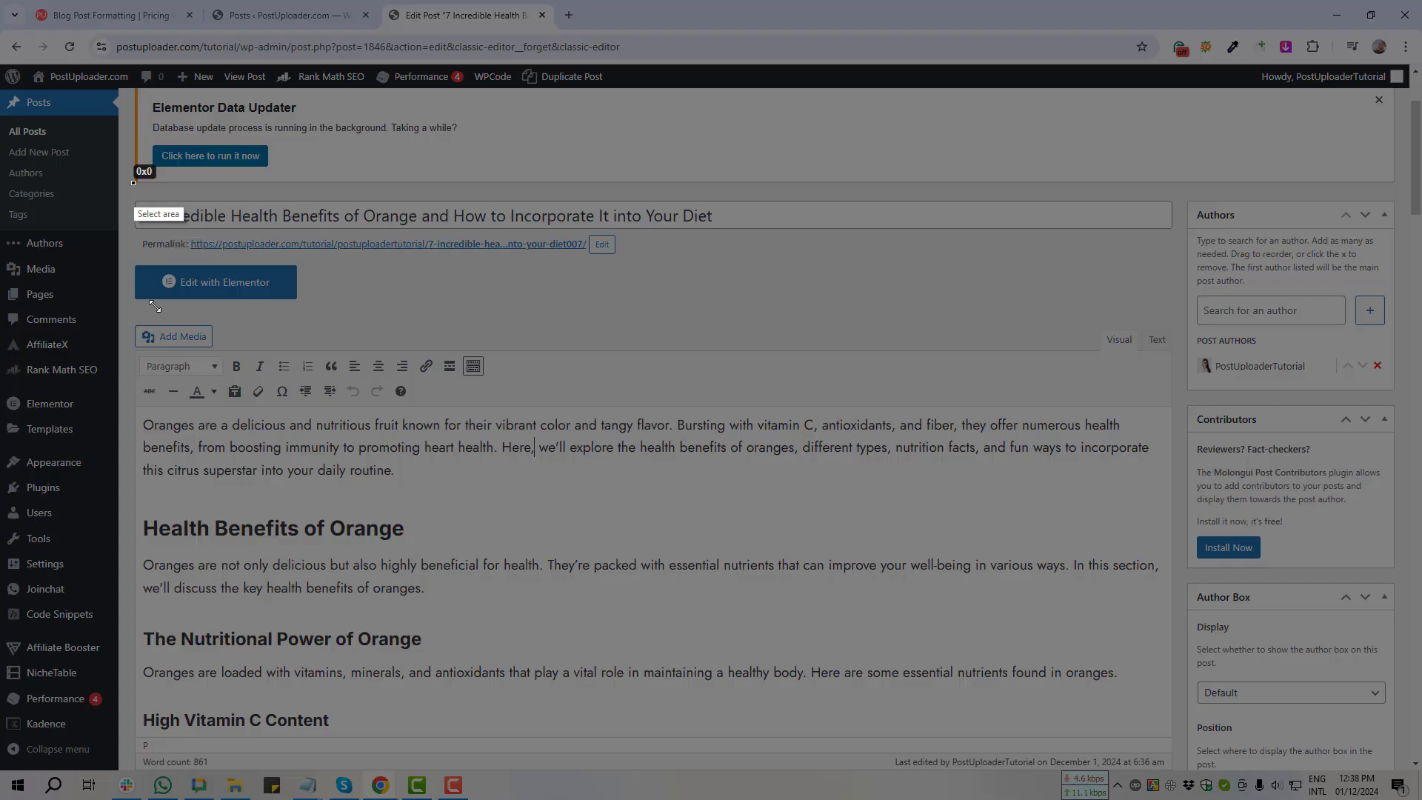
key("Print")
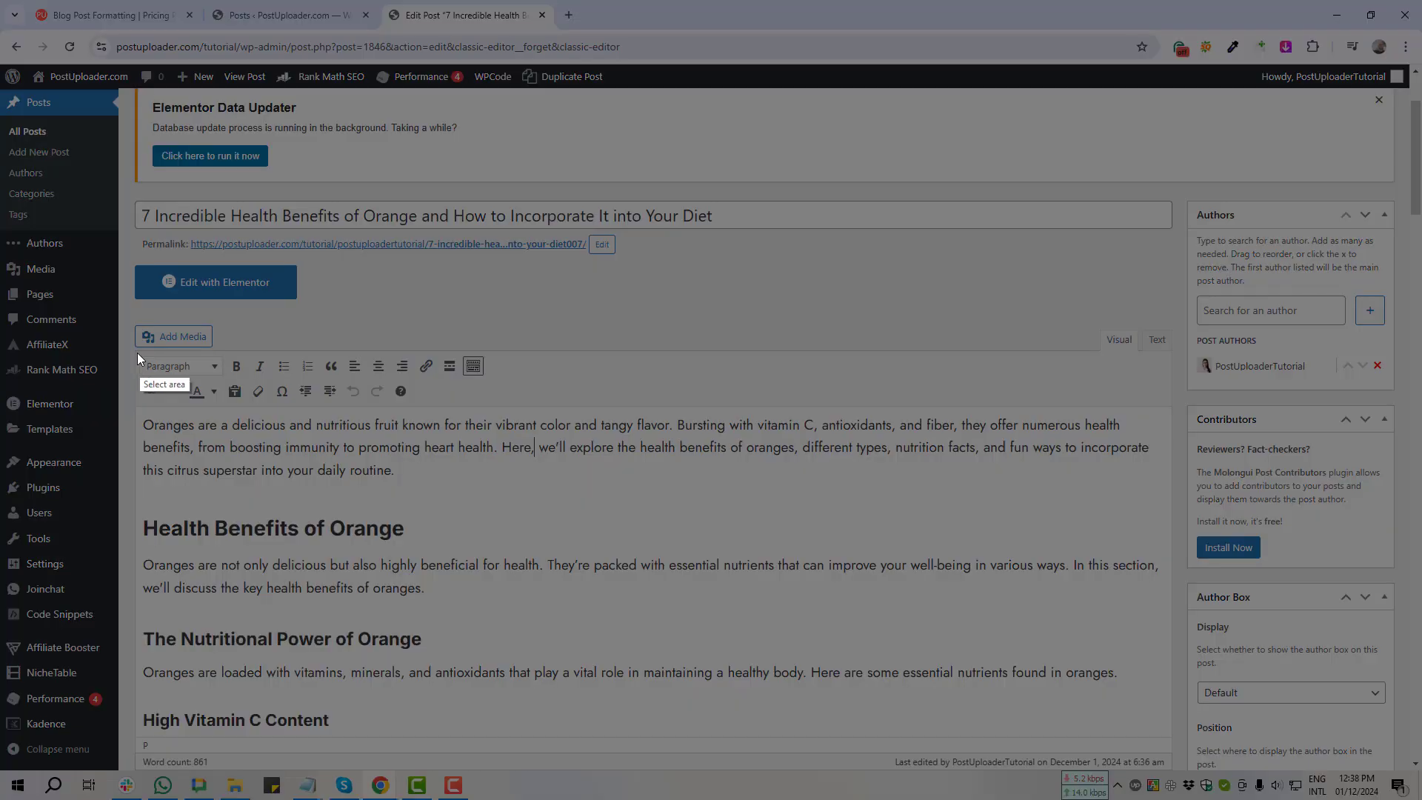
left_click_drag(134, 350, 1169, 428)
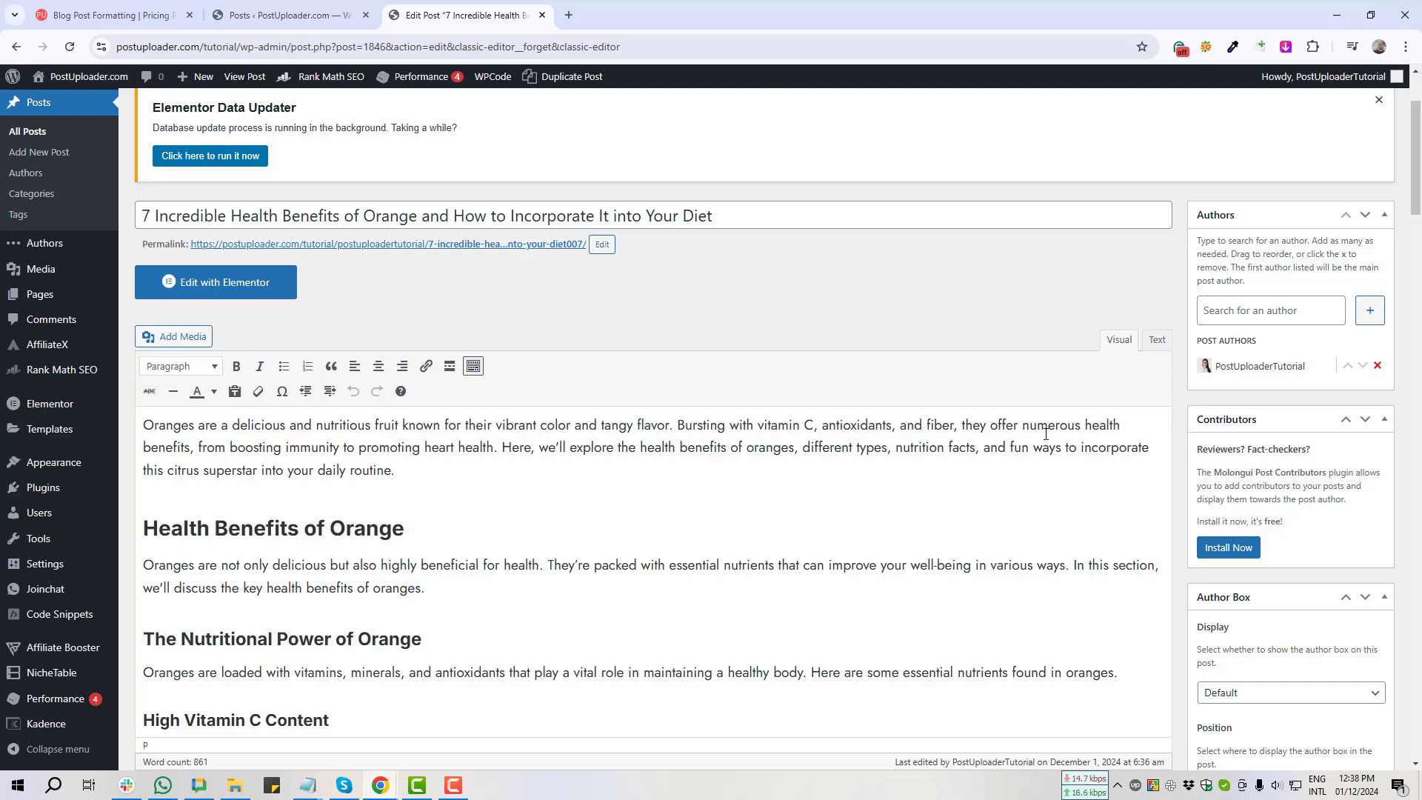
Step: Reload the post editor to load the new toolbars and capture the new table button
key("F5")
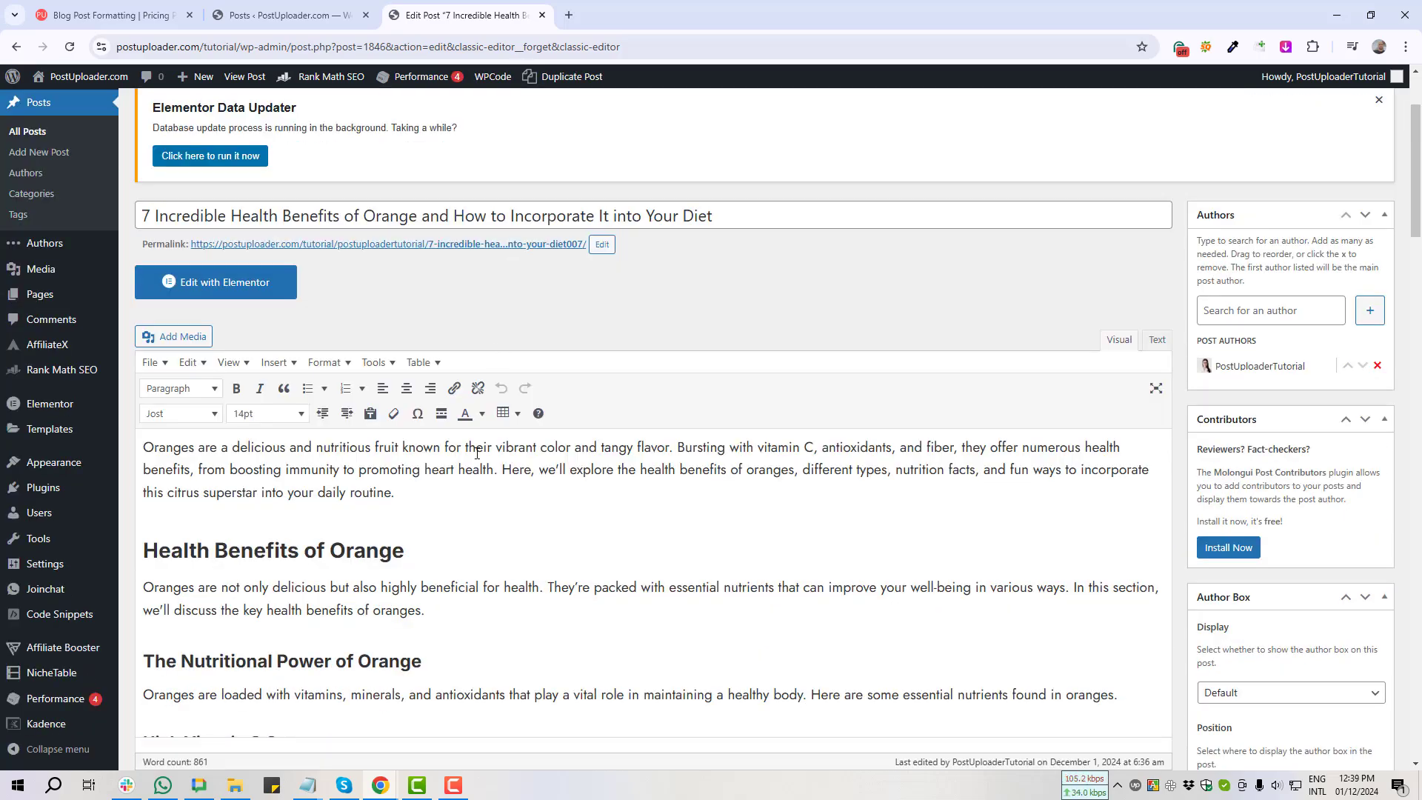
key("Print")
left_click_drag(482, 395, 532, 432)
Step: Capture a screenshot of the editor's new menus
left_click(521, 447)
key("Print")
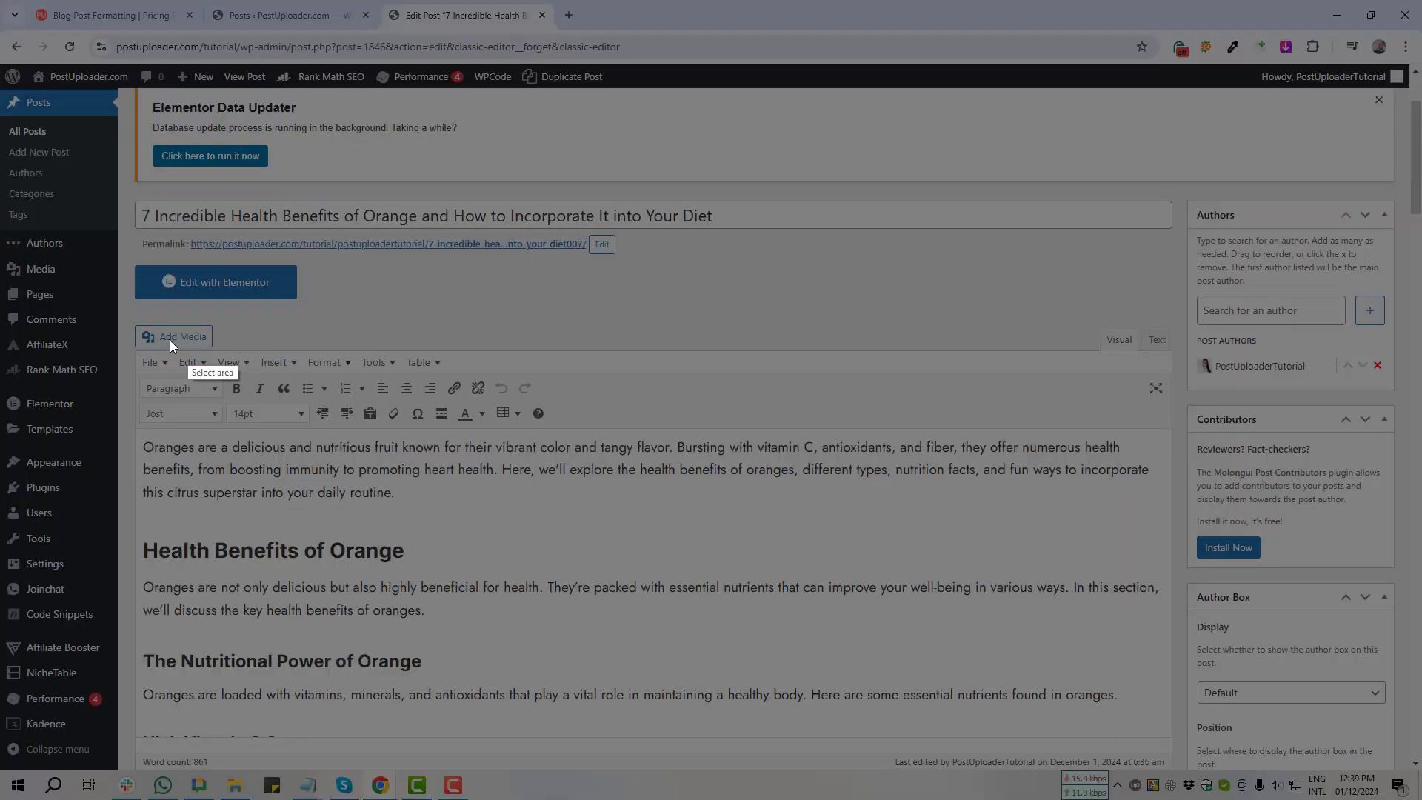
mouse_move(124, 339)
left_mouse_down()
mouse_move(267, 381)
mouse_move(501, 383)
left_mouse_up()
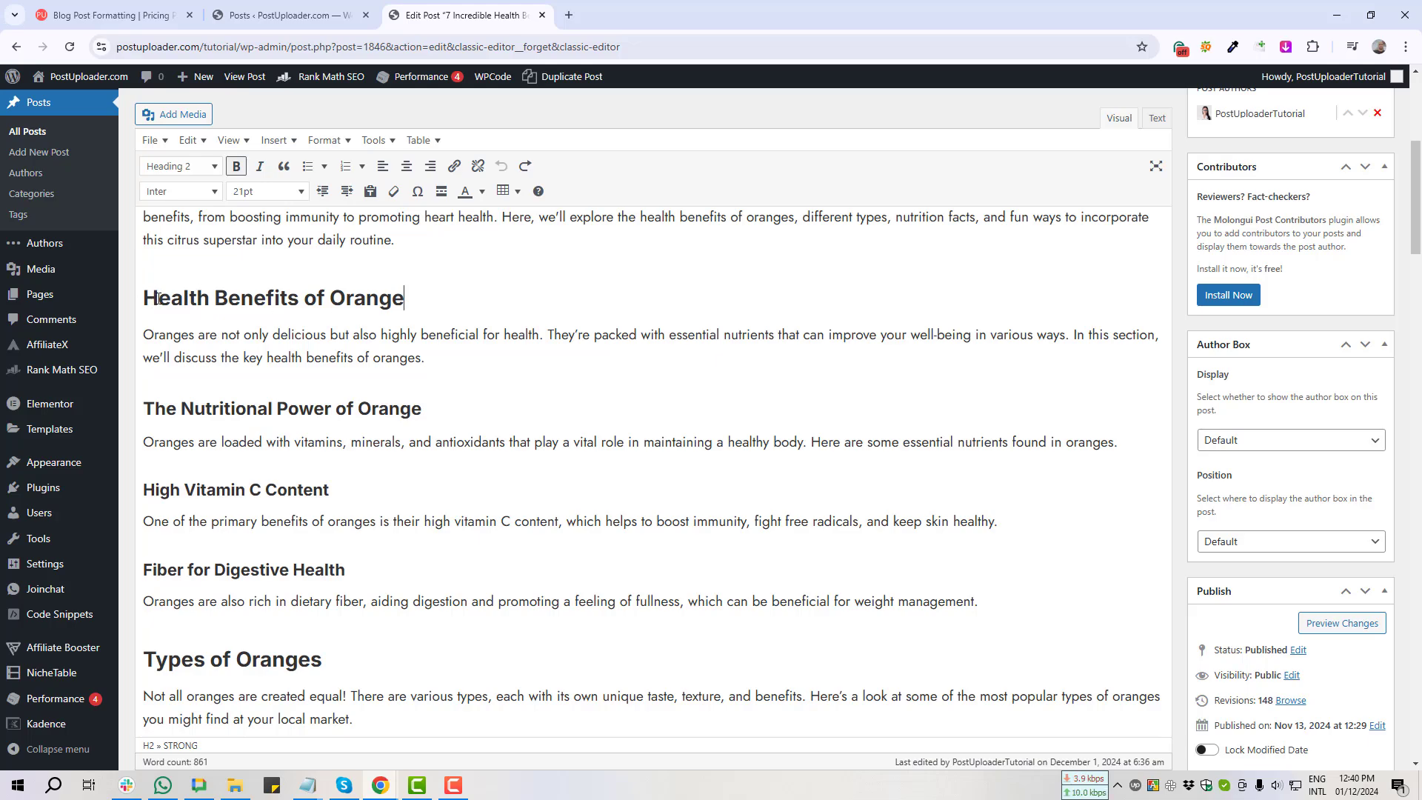
Step: Add an empty paragraph directly below the 'Health Benefits of Orange' heading
left_click_drag(145, 297, 413, 296)
left_click(476, 305)
key("Return")
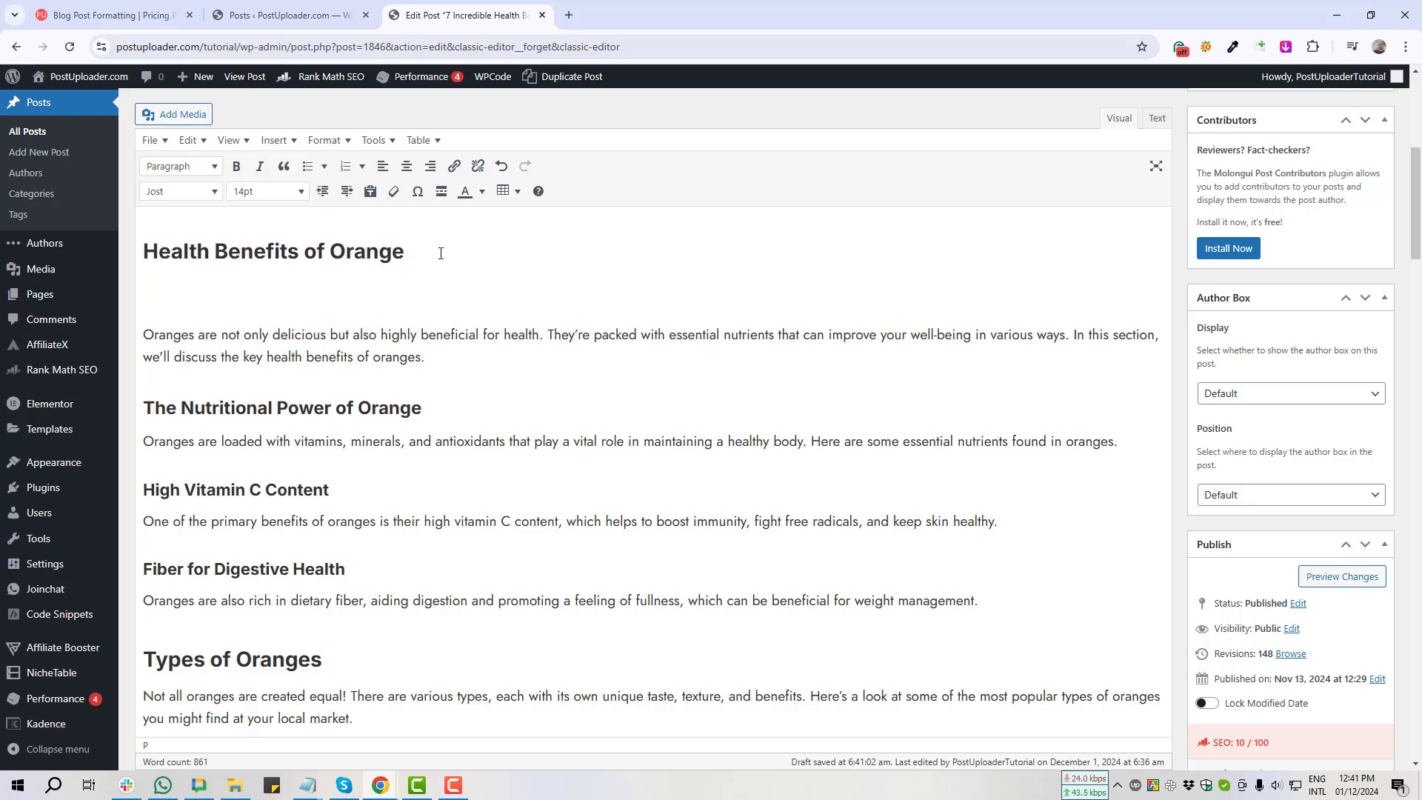
Step: Open the Table button's options, capturing the table feature and its option list
key("Print")
left_click_drag(479, 171, 583, 238)
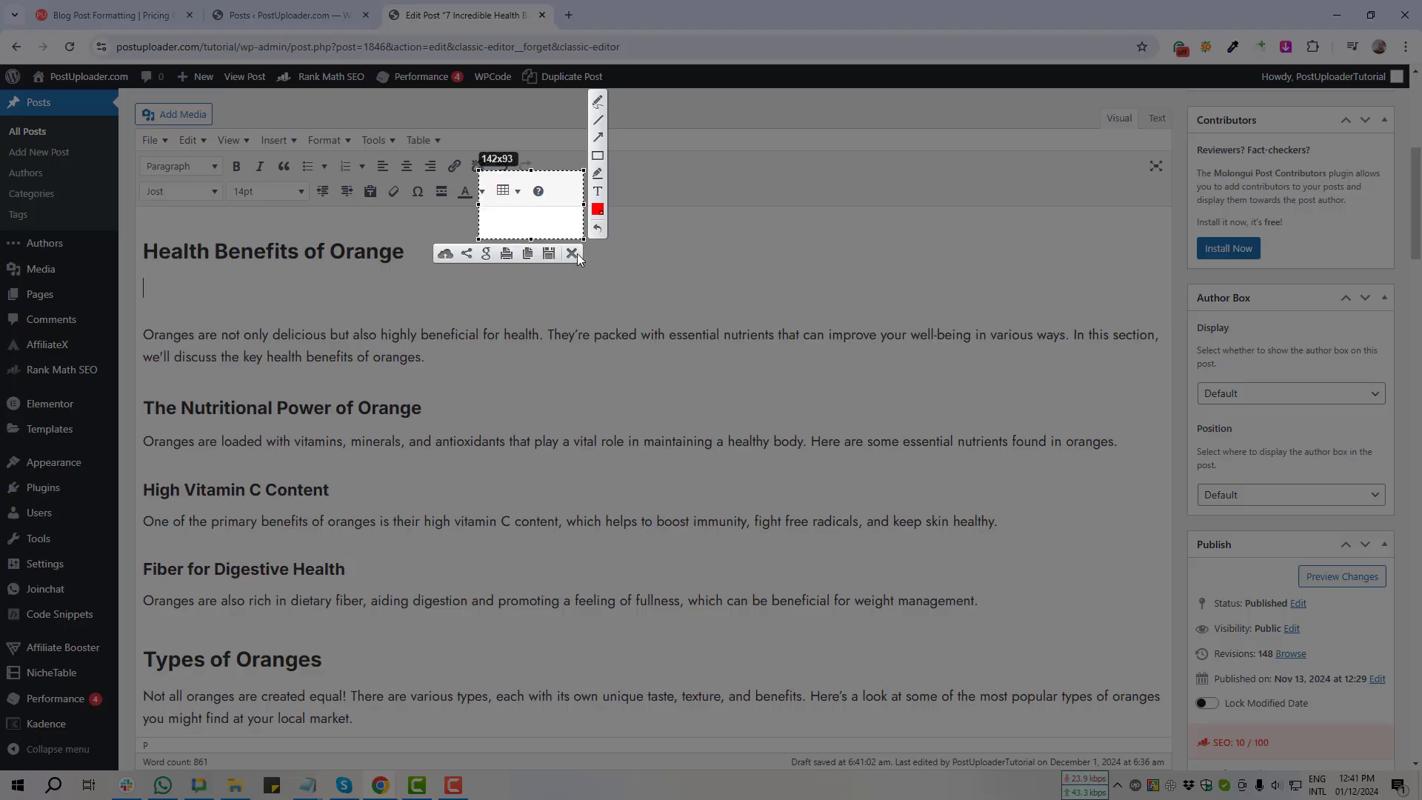
left_click(572, 252)
left_click(502, 192)
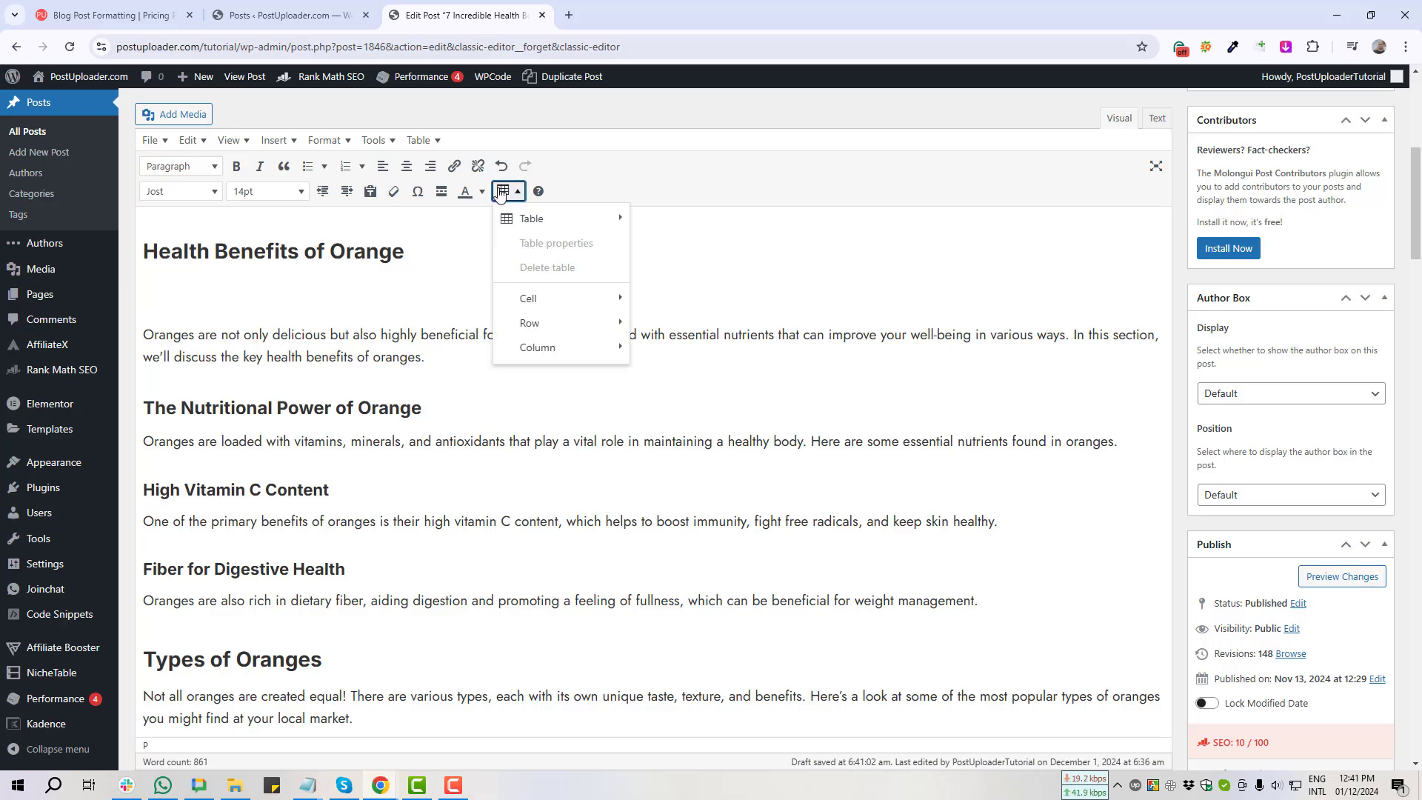
key("Print")
left_click_drag(492, 192, 665, 245)
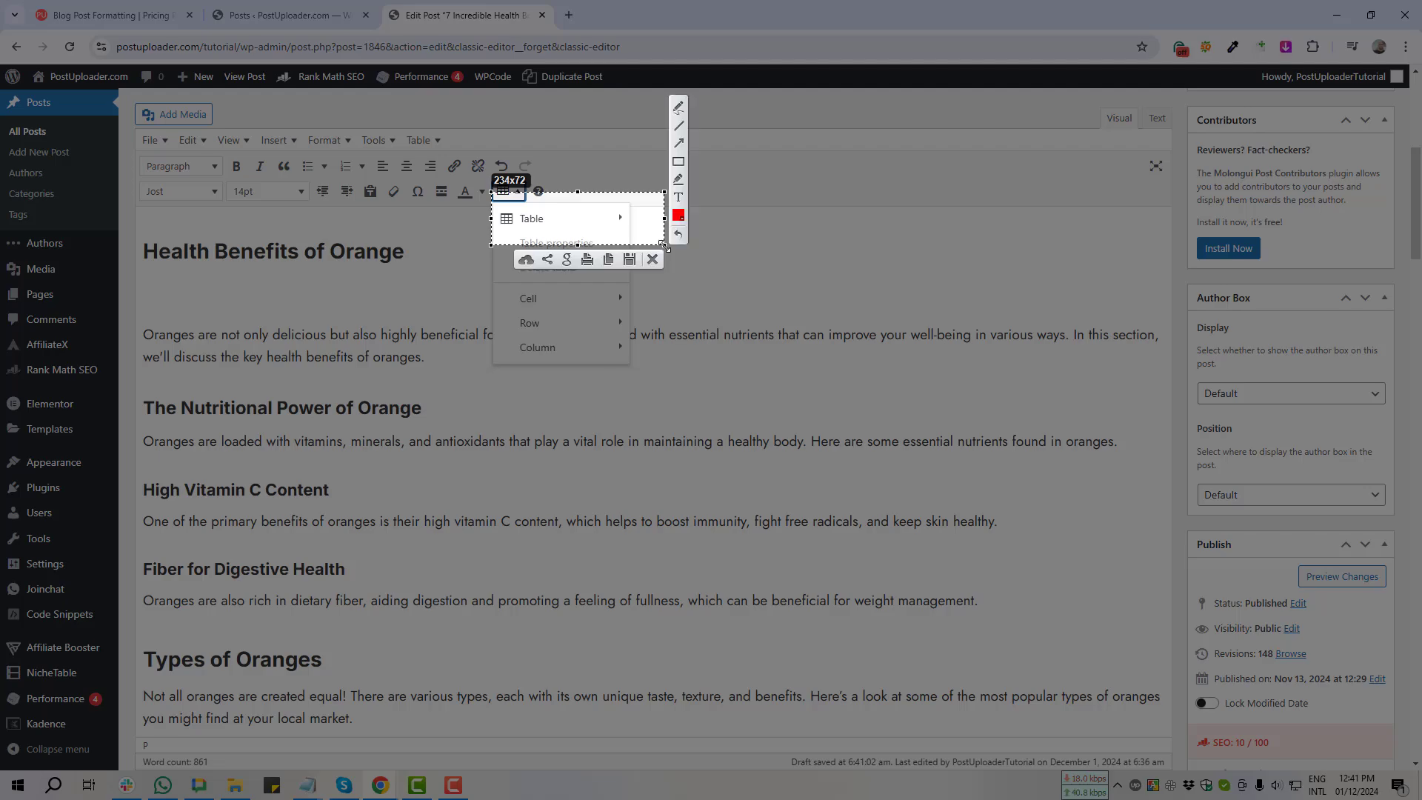
left_click(652, 259)
Step: Insert an empty 4-column, 3-row table from the table size grid
mouse_move(576, 225)
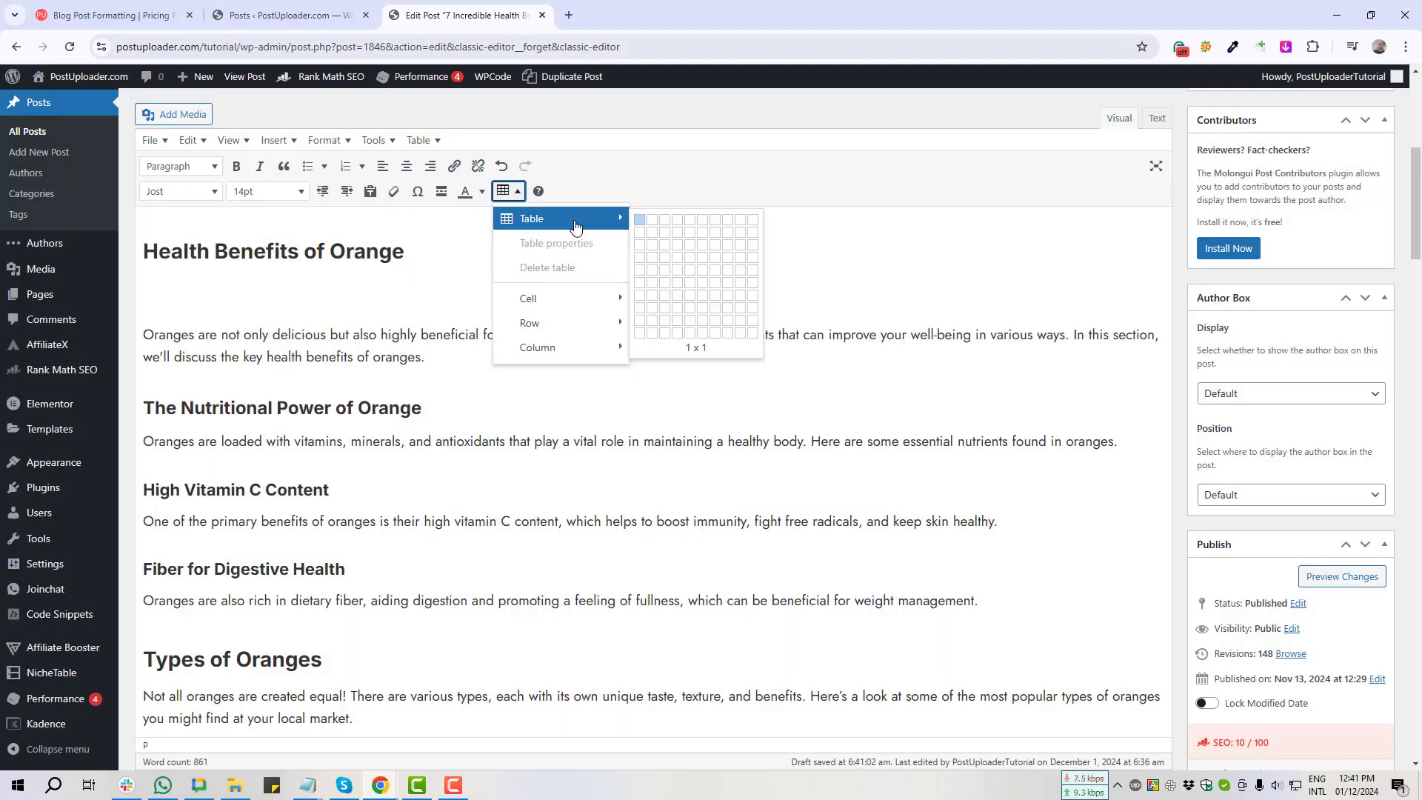
key("Print")
left_click_drag(636, 193, 798, 358)
left_click(789, 374)
mouse_move(600, 227)
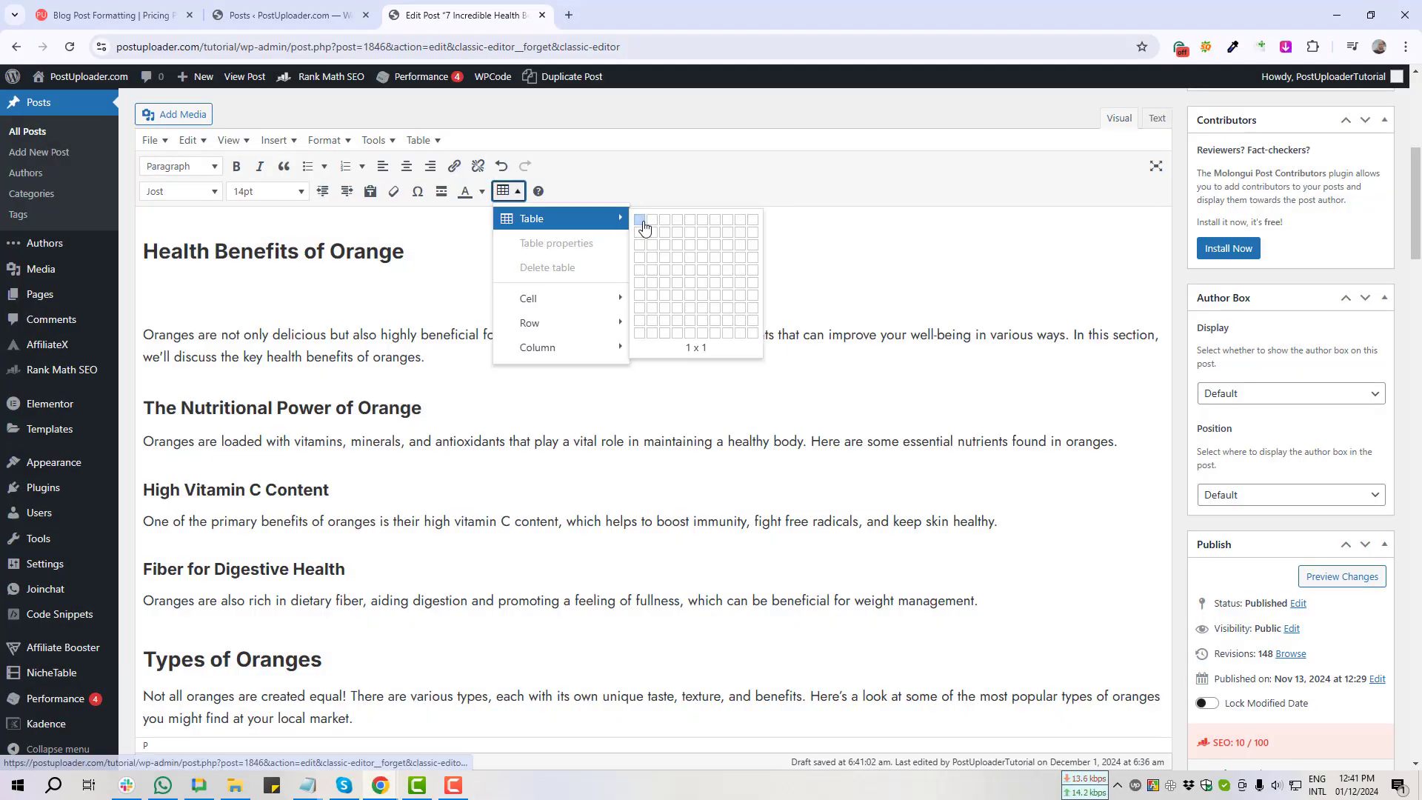
left_click(680, 249)
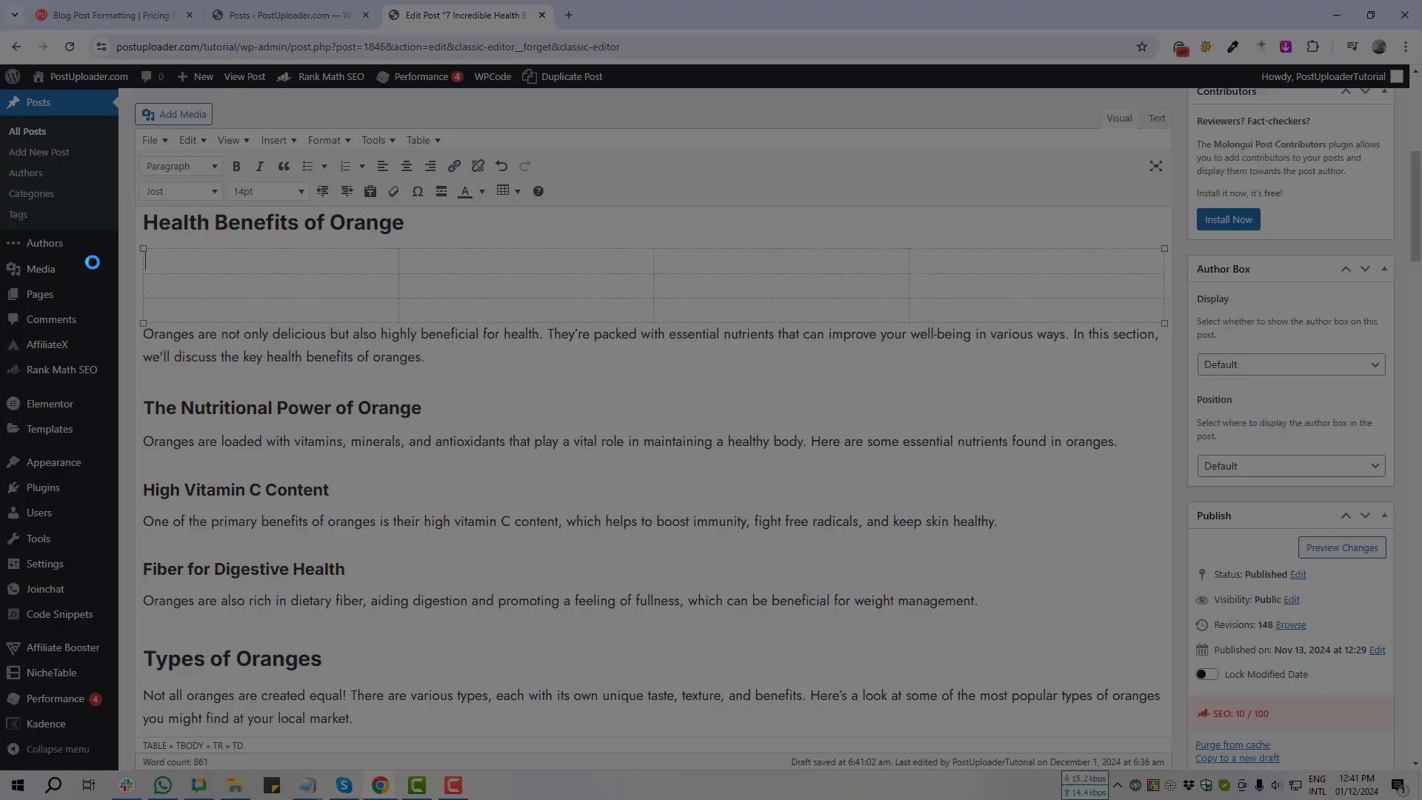
key("Print")
left_click_drag(138, 236, 1169, 369)
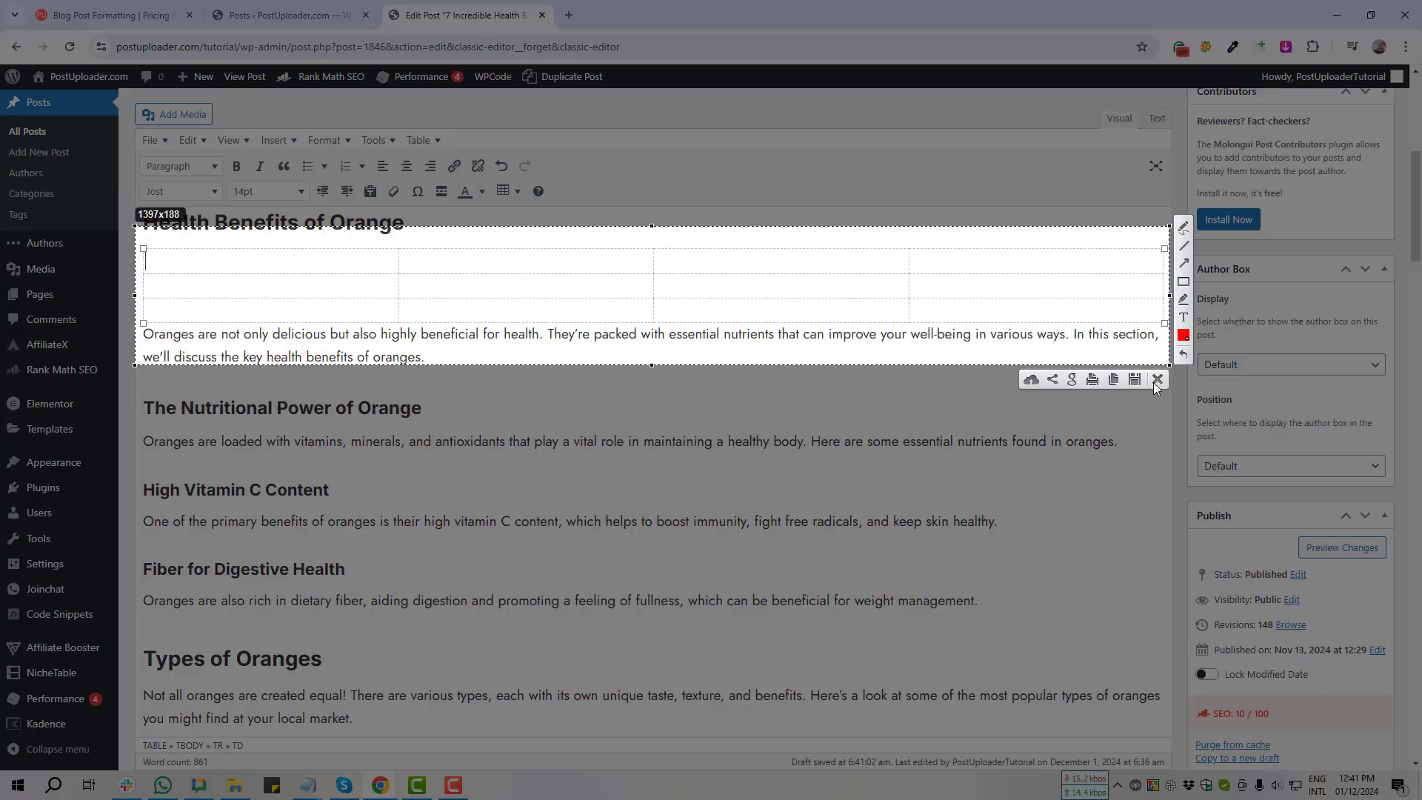
left_click(1153, 383)
scroll(1239, 437, "up", 1)
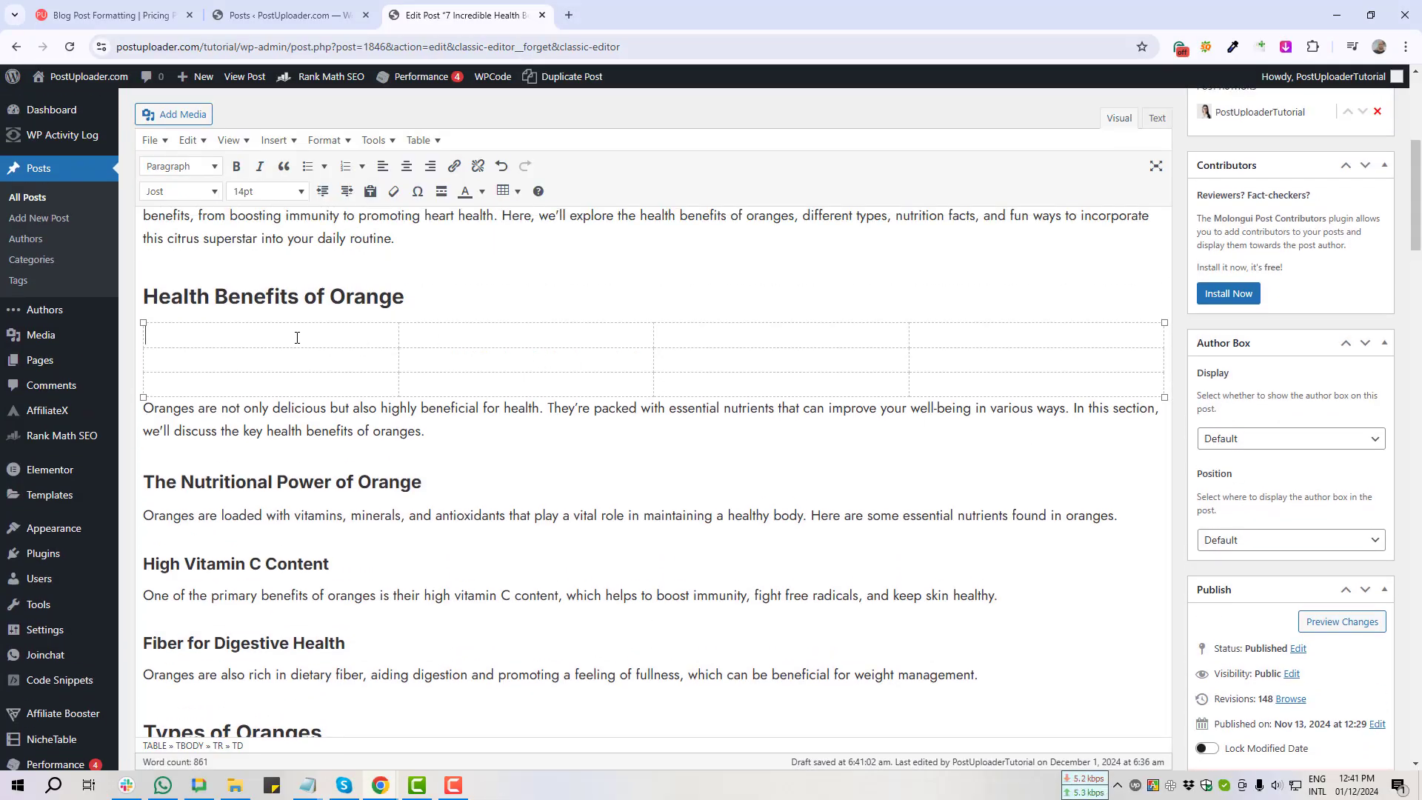
type("ame")
left_click(739, 340)
type("Email")
left_click(1002, 340)
type("Phone")
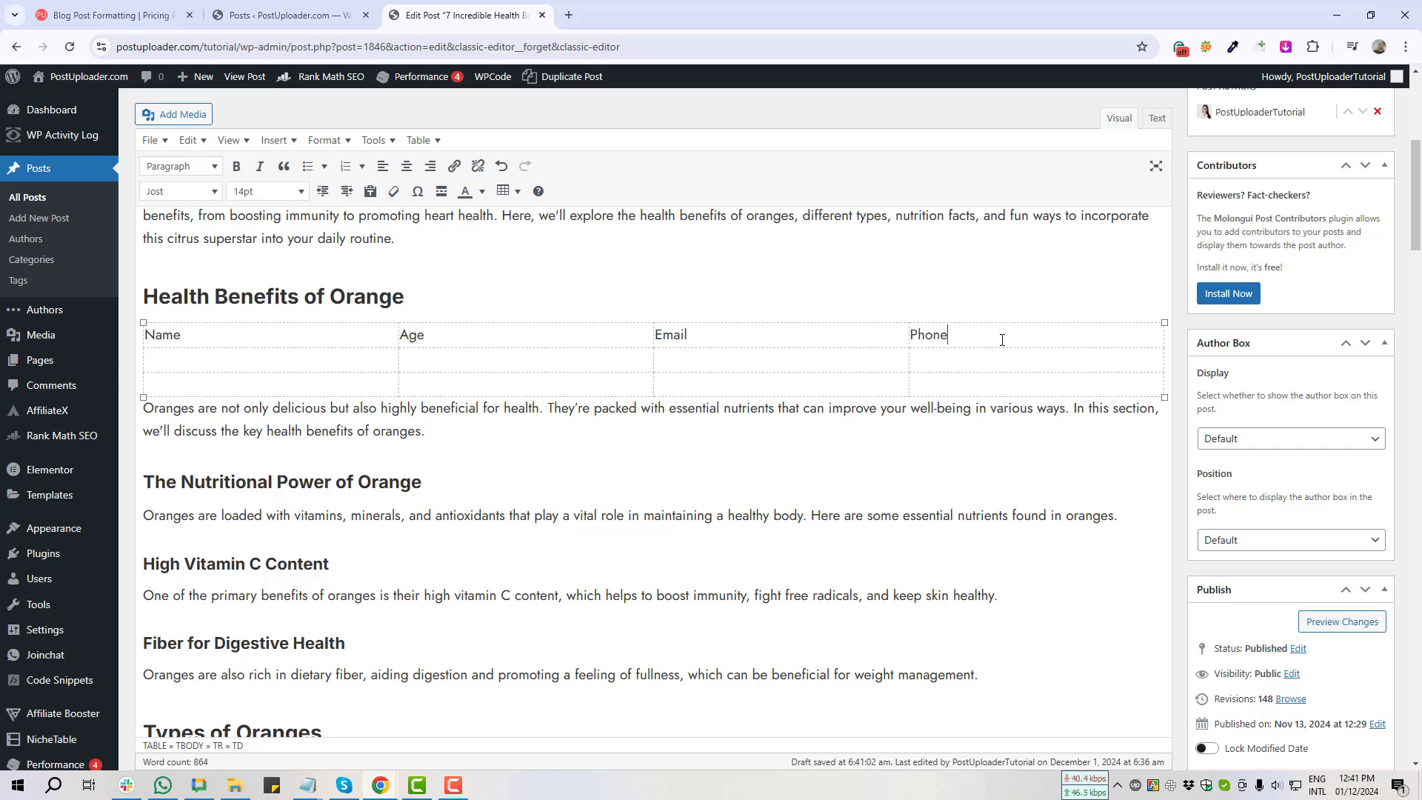
left_click(279, 364)
type("Mahi")
left_click(513, 369)
type("38")
left_click(689, 369)
left_click(963, 362)
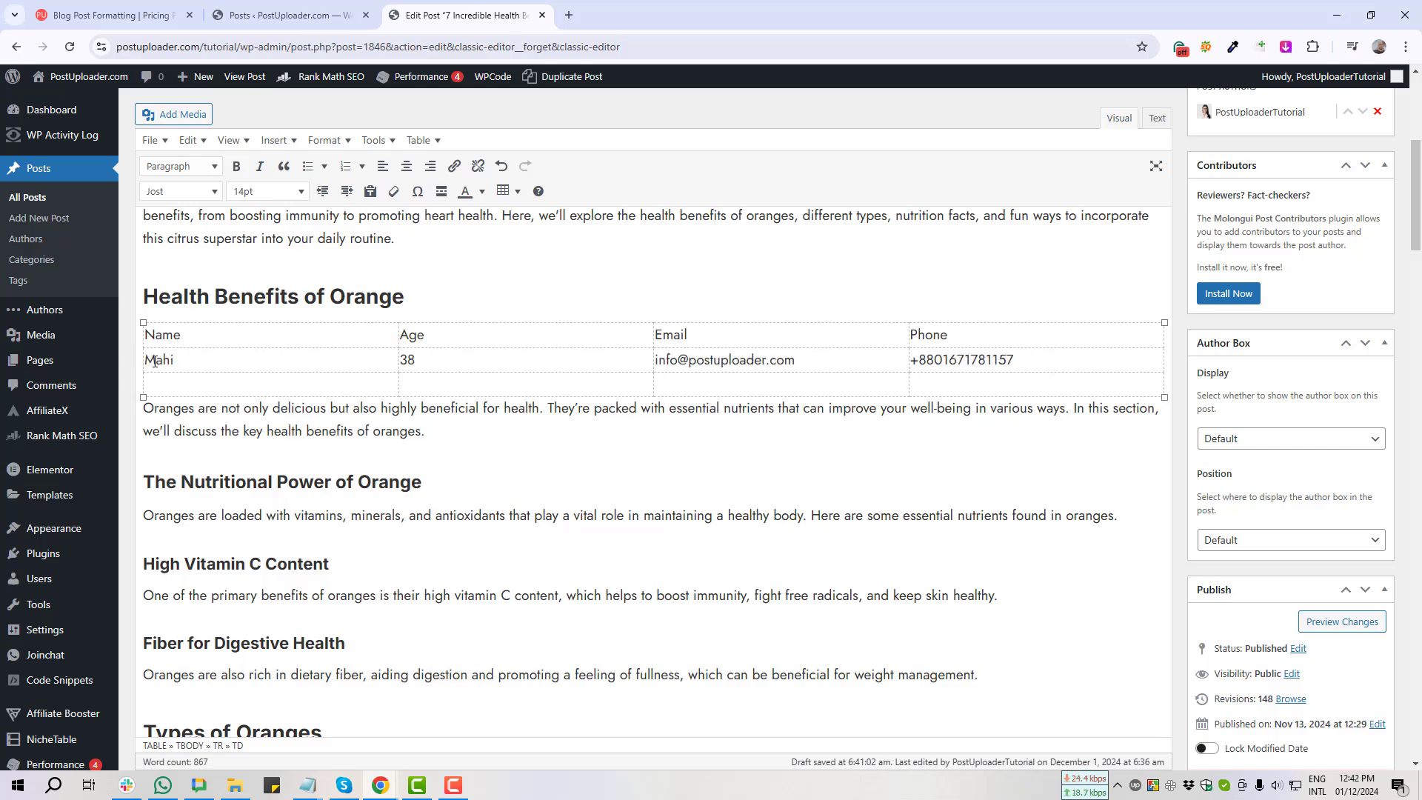
double_click(155, 360)
key("ctrl+c")
left_click(159, 384)
key("ctrl+v")
left_click_drag(416, 360, 400, 360)
key("ctrl+c")
left_click(415, 385)
key("ctrl+v")
left_click_drag(796, 360, 656, 360)
key("ctrl+c")
left_click(681, 384)
key("ctrl+v")
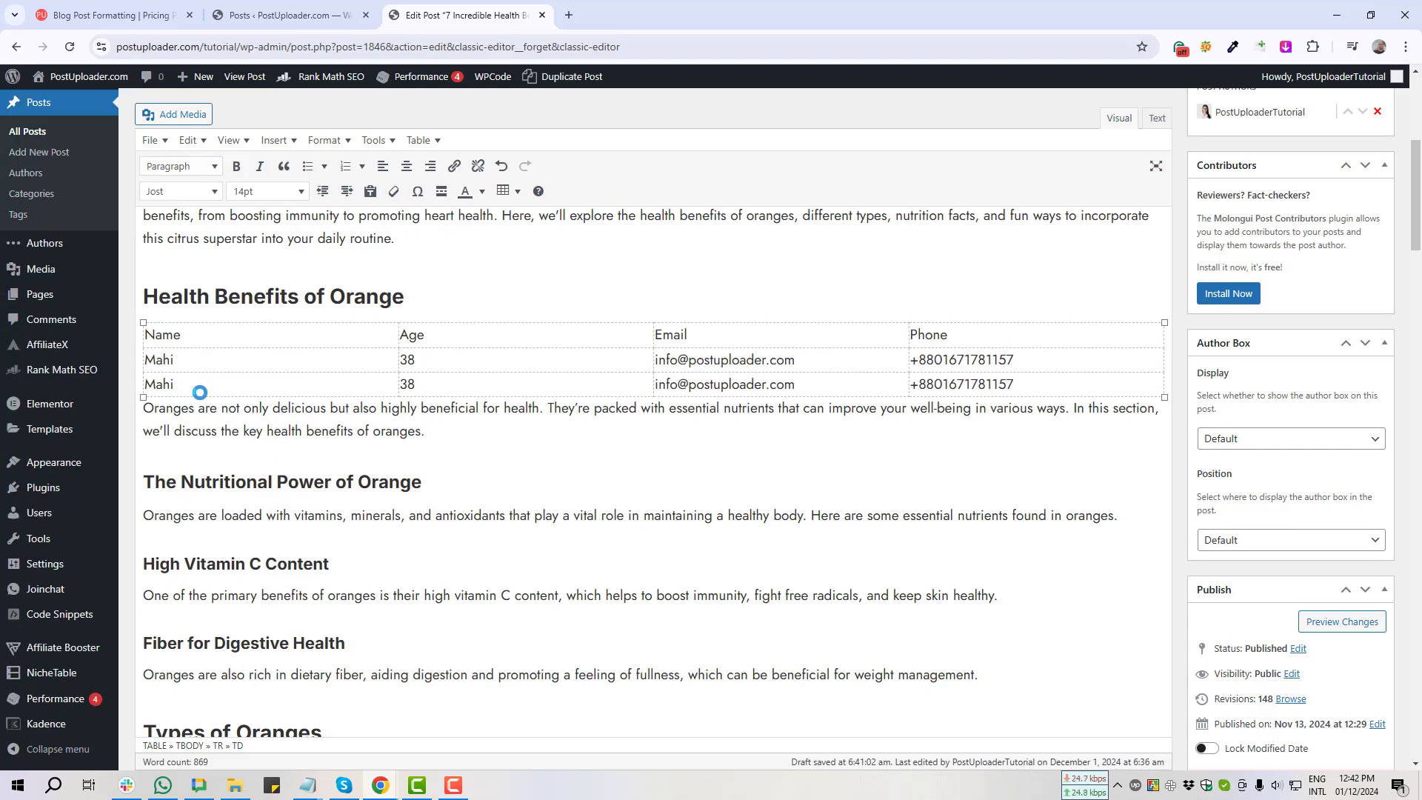
key("Print")
left_click_drag(118, 305, 1168, 467)
key("Escape")
scroll(1263, 486, "up", 1)
scroll(1263, 486, "down", 5)
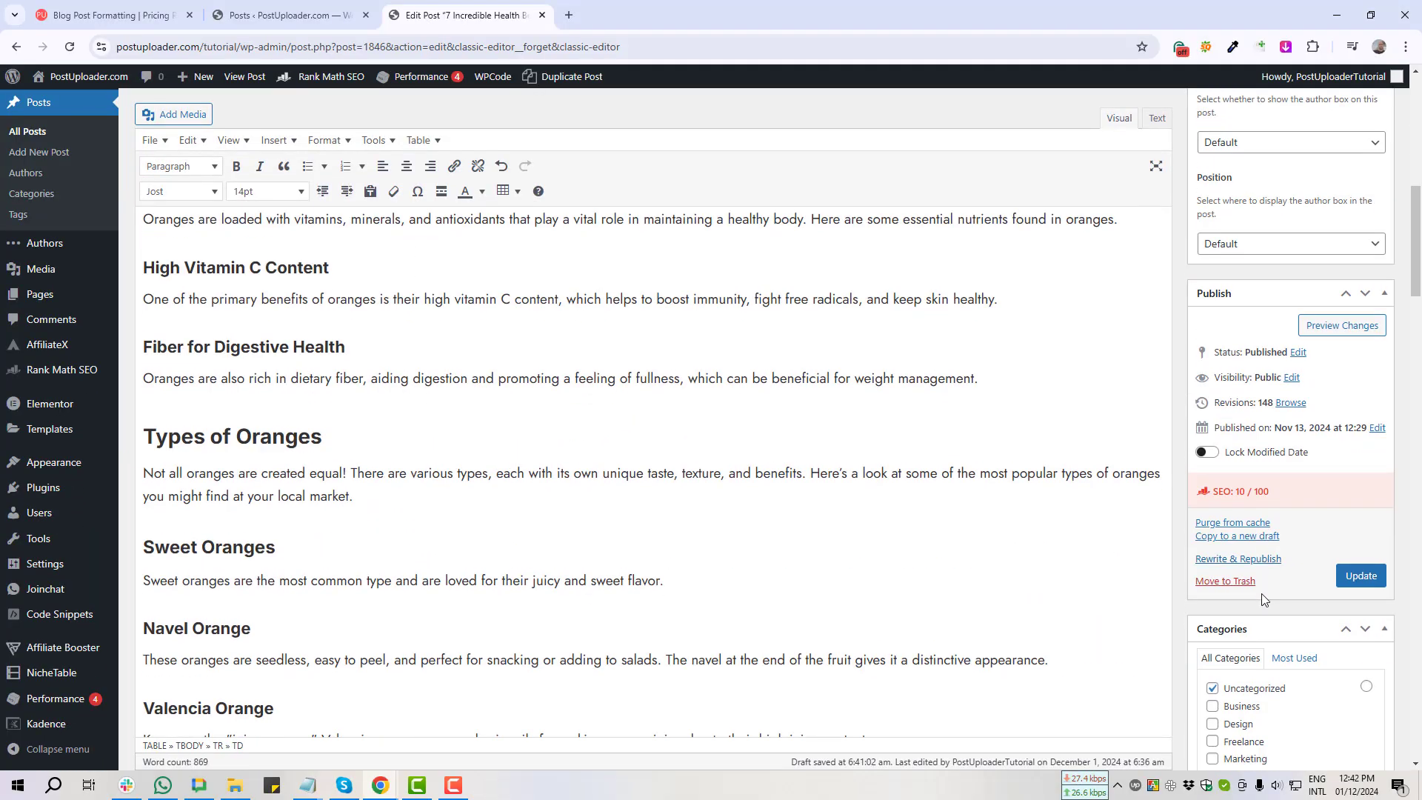
Step: Update the post and open the live post in a new tab
left_click(1370, 585)
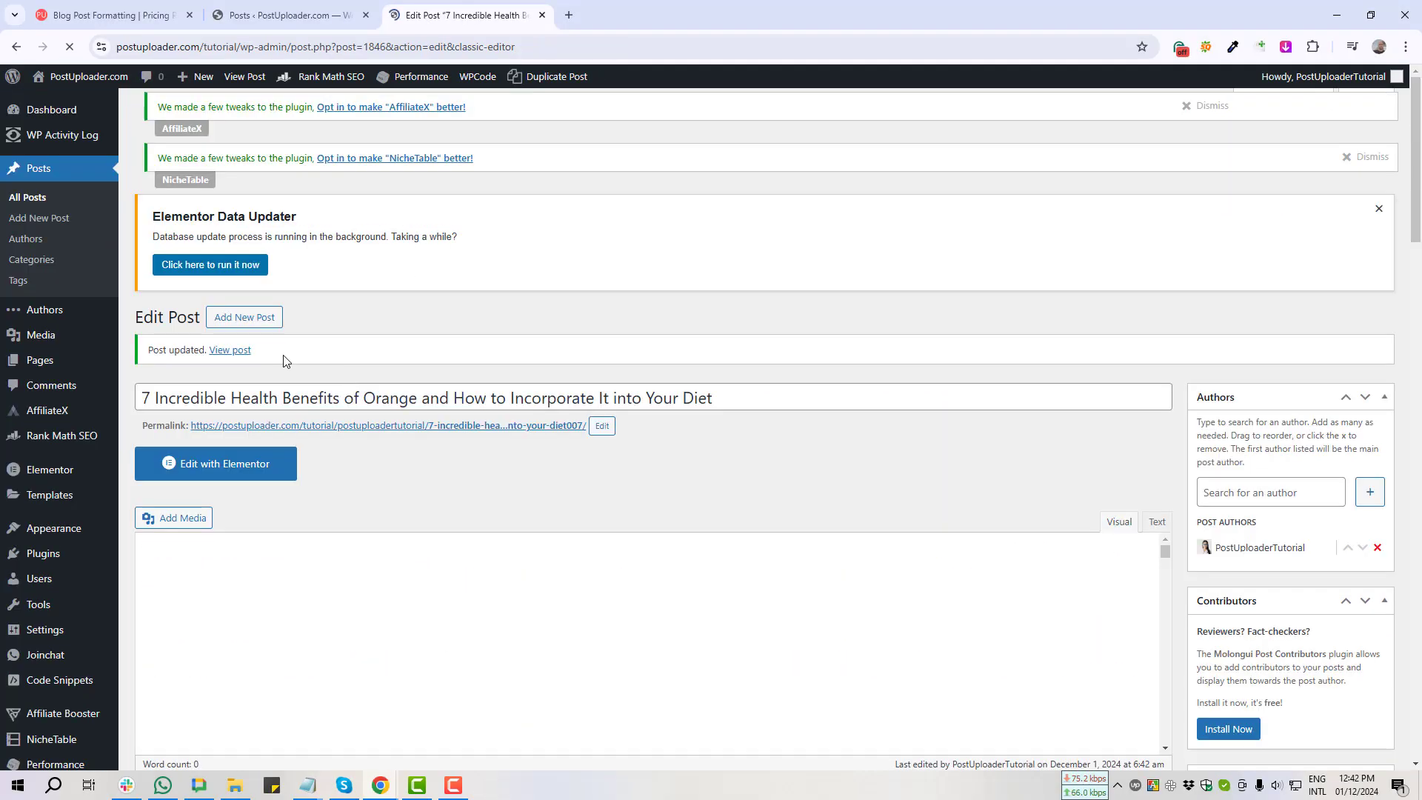
middle_click(226, 358)
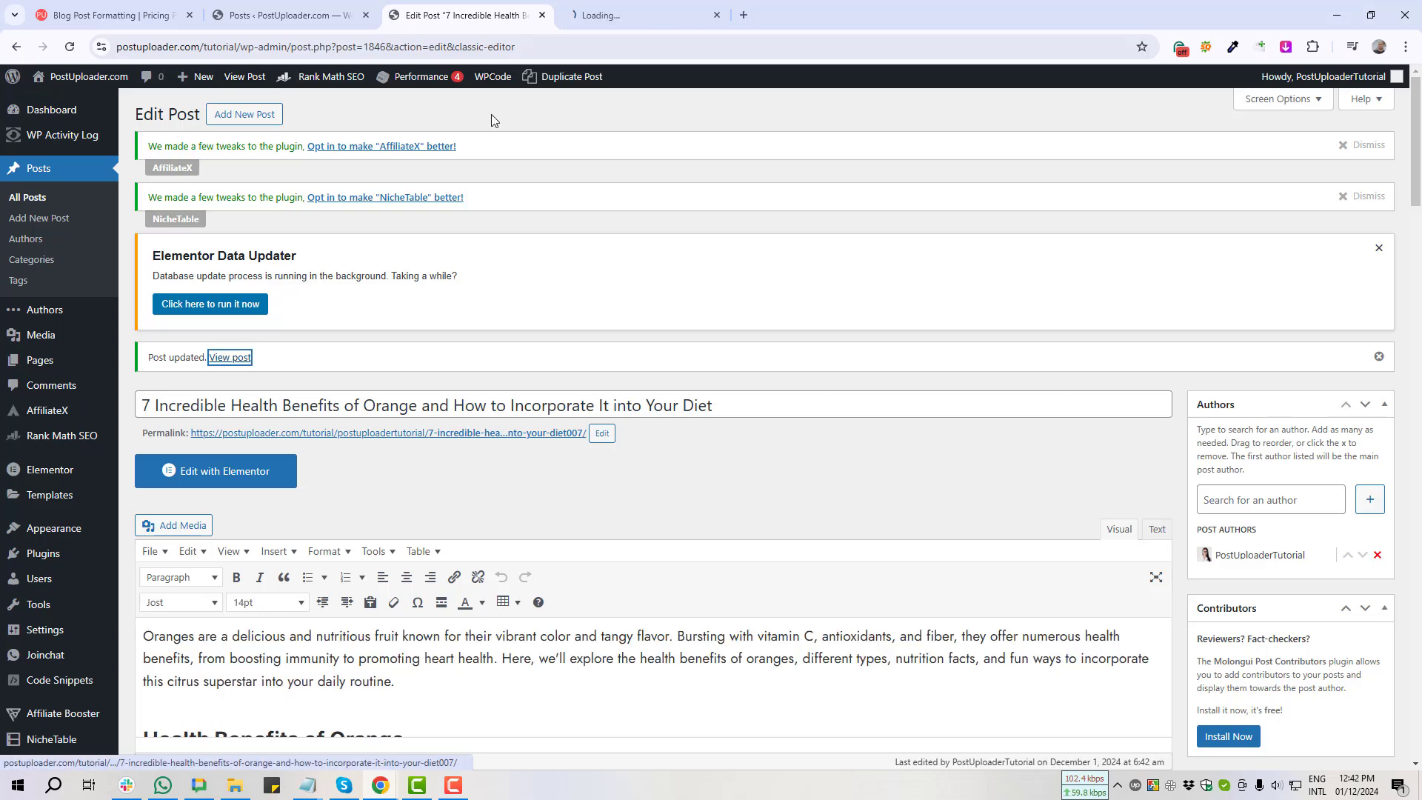
left_click(621, 13)
scroll(608, 353, "down", 7)
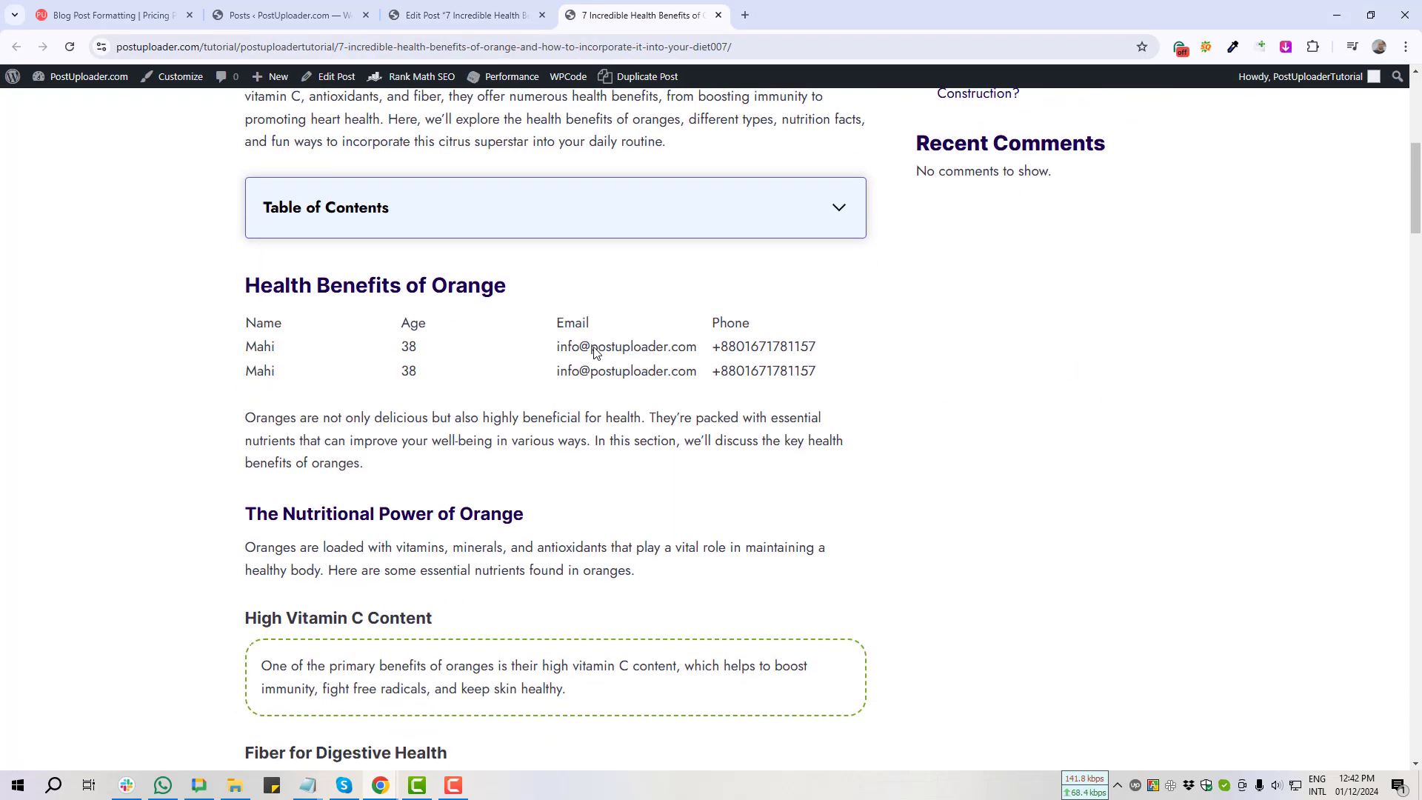
Step: Capture the borderless Name/Age/Email/Phone table on the live page, then return to the editor
key("Print")
left_click_drag(216, 304, 869, 406)
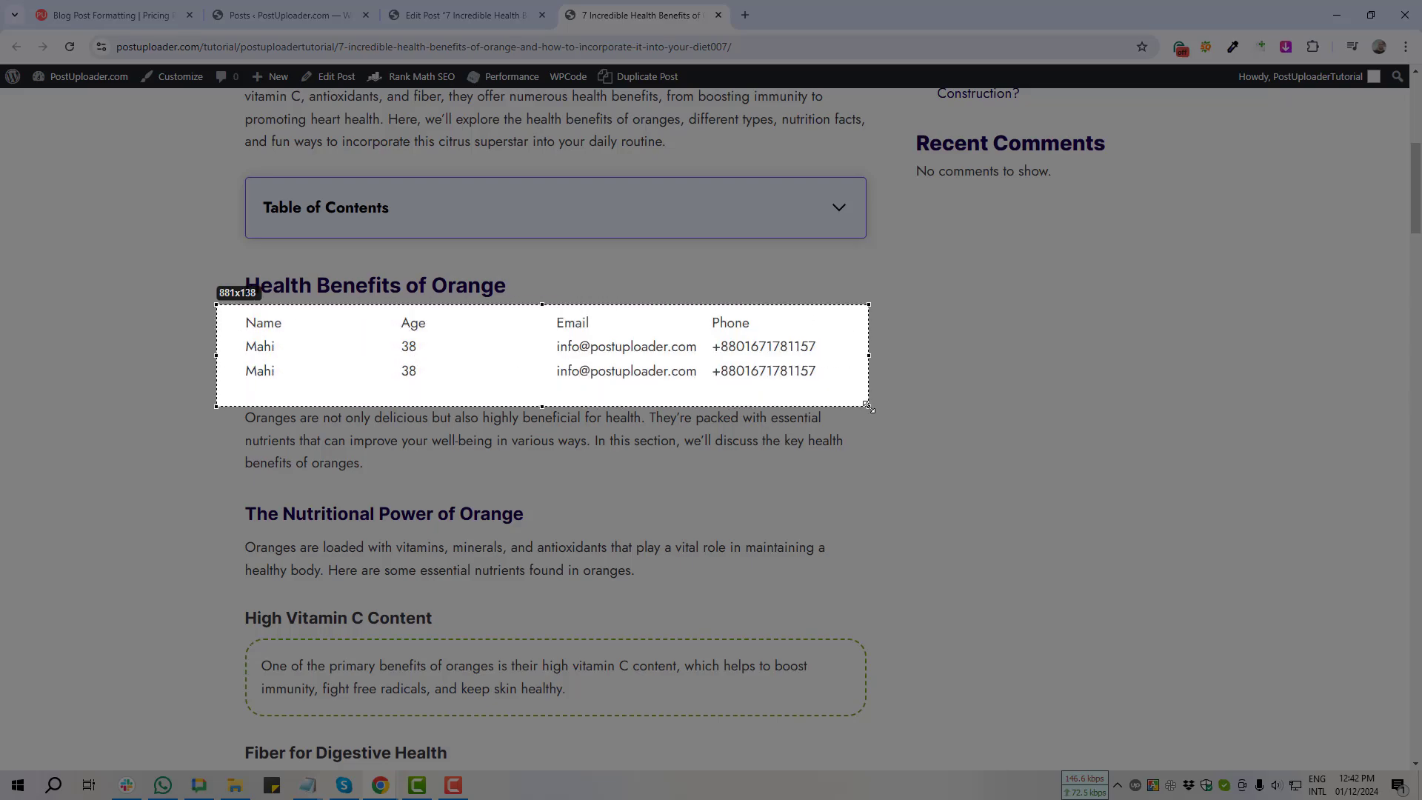
left_click_drag(868, 406, 868, 407)
left_click(857, 421)
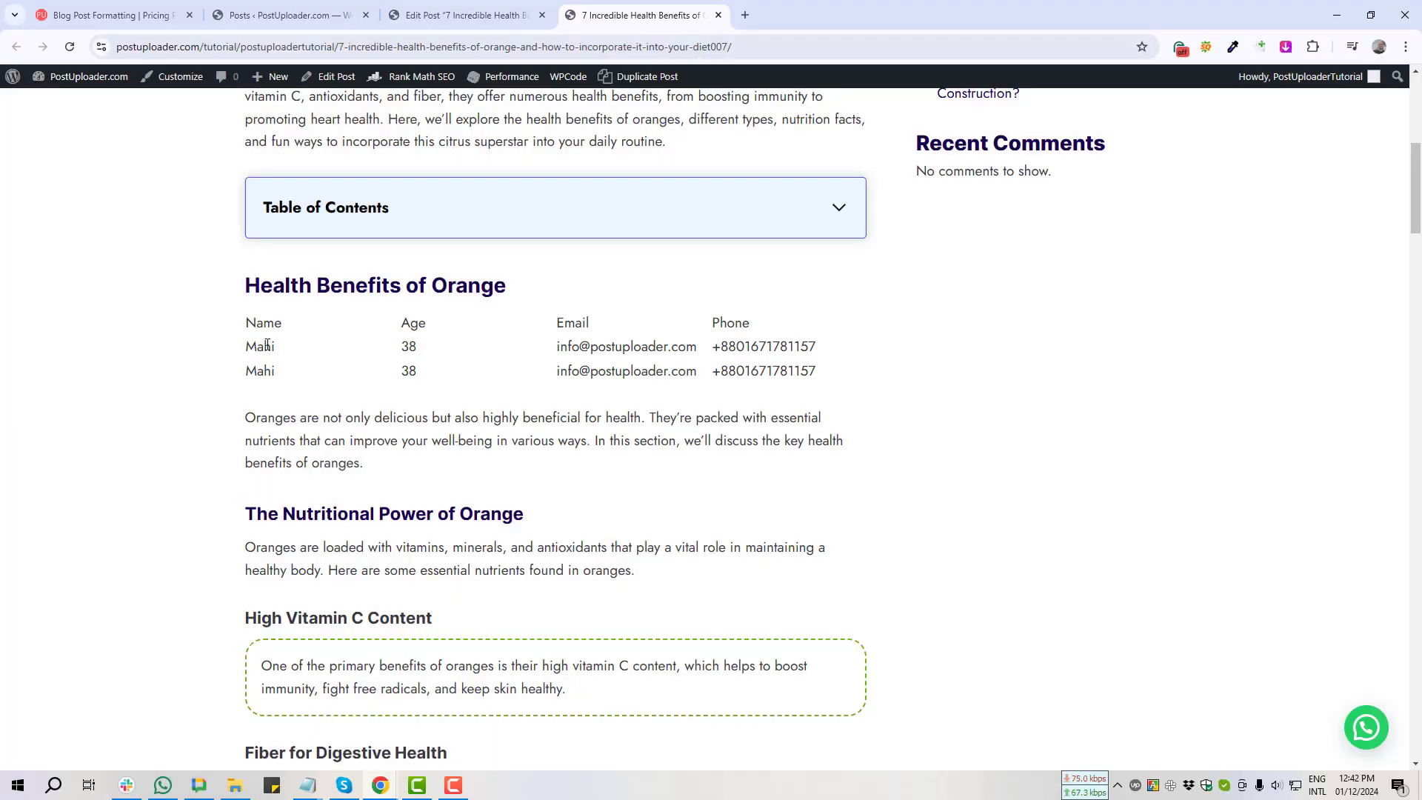
left_click(477, 17)
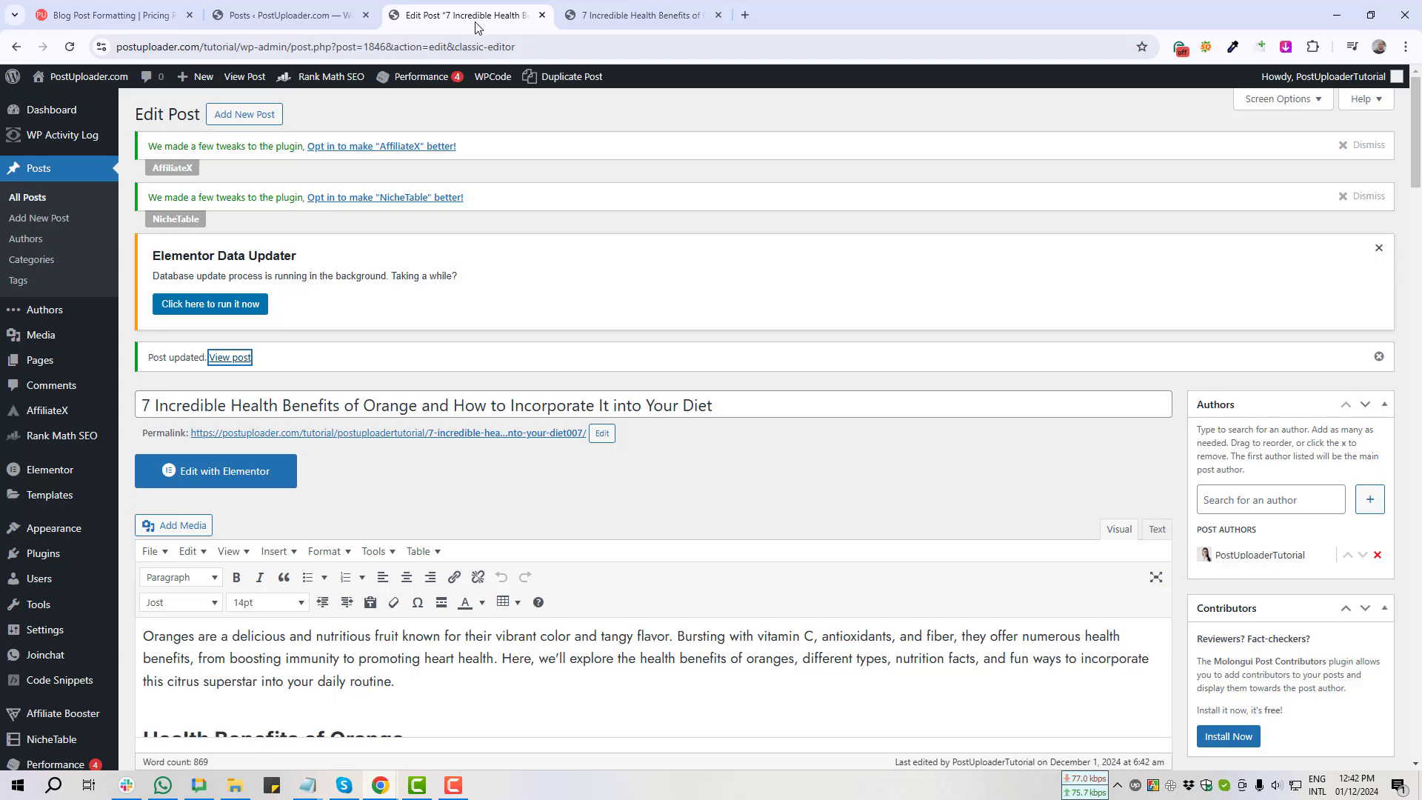
Step: Select the word Name in the table's header cell
scroll(474, 519, "down", 5)
left_click(148, 383)
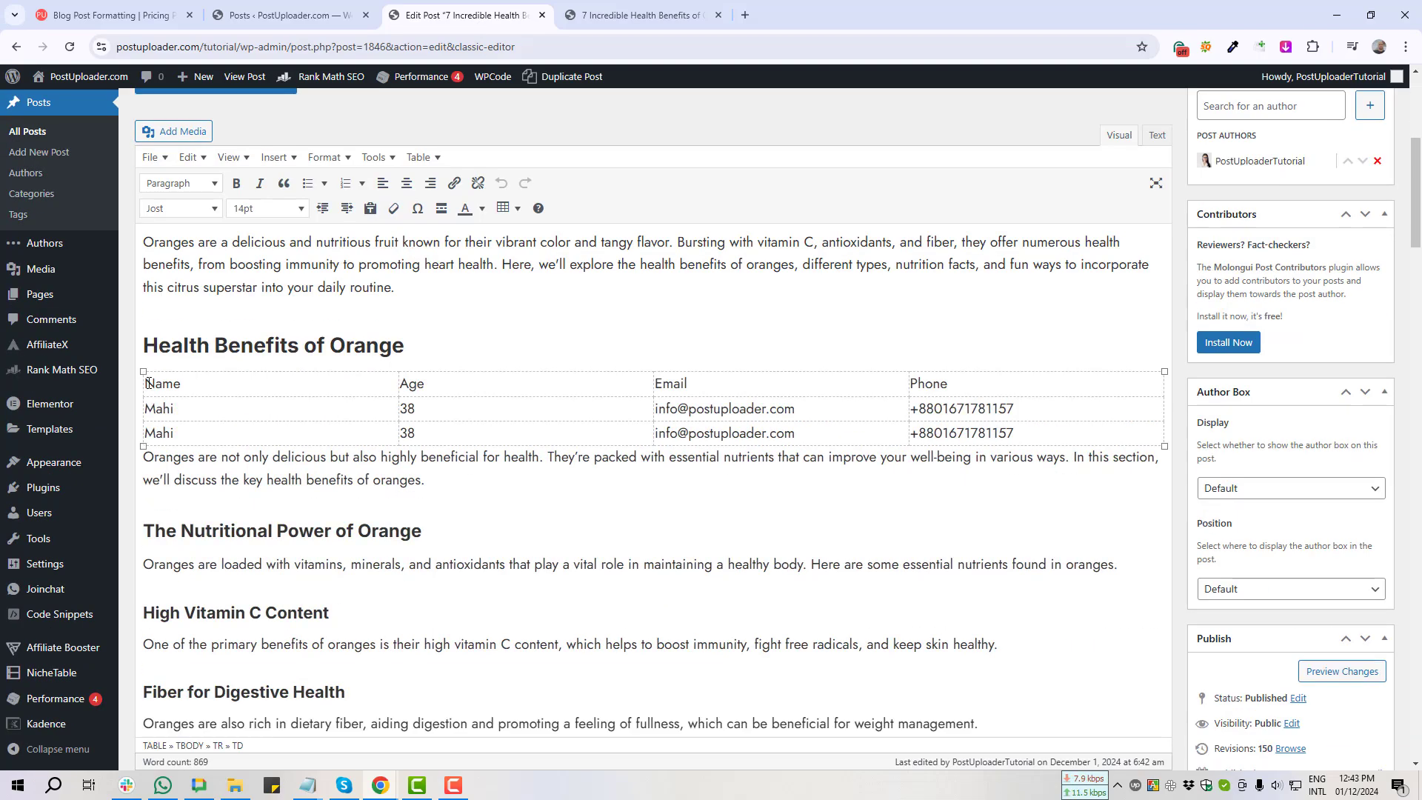
double_click(146, 383)
left_click(395, 380)
double_click(293, 382)
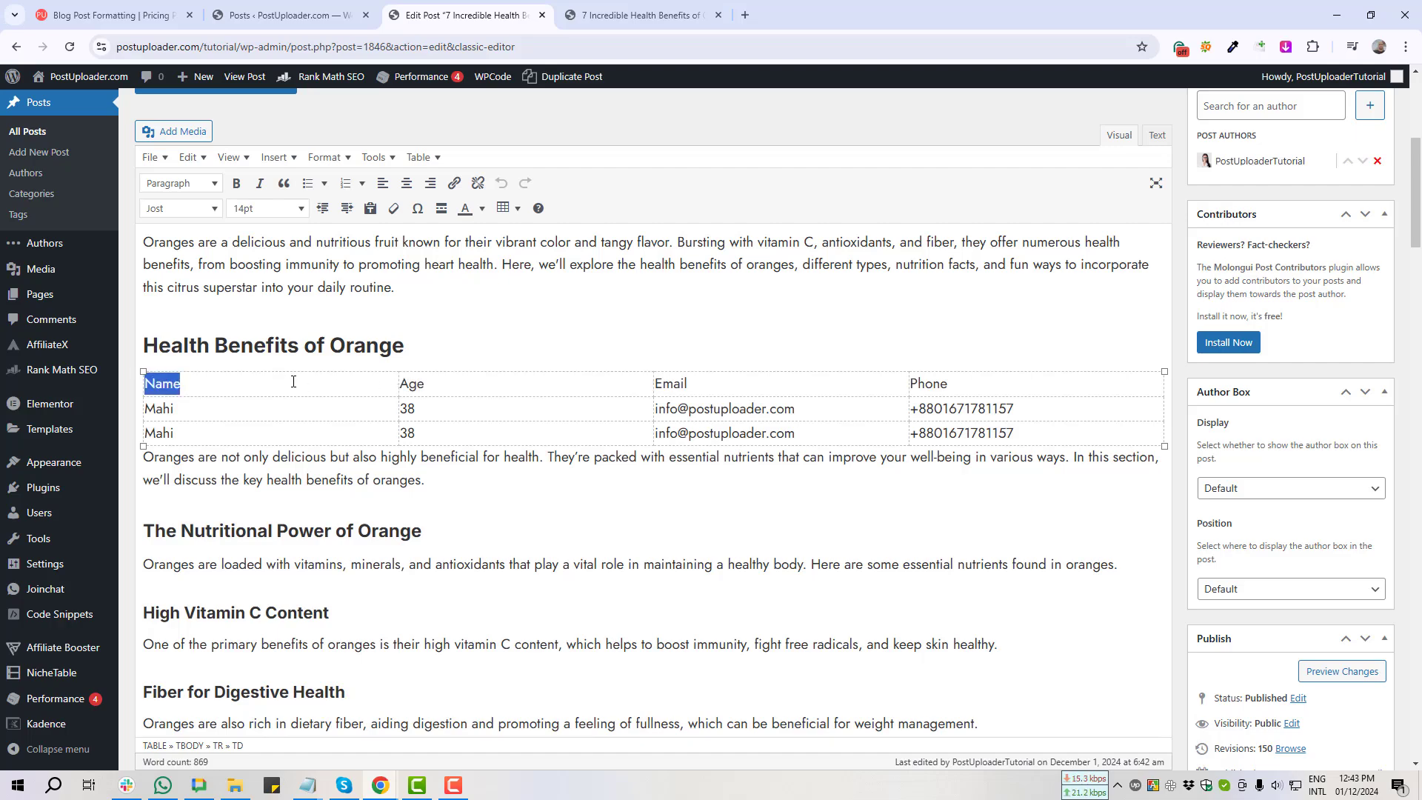
Step: Open Table cell properties for the Name cell on its Advanced tab, capturing the border settings
left_click(518, 210)
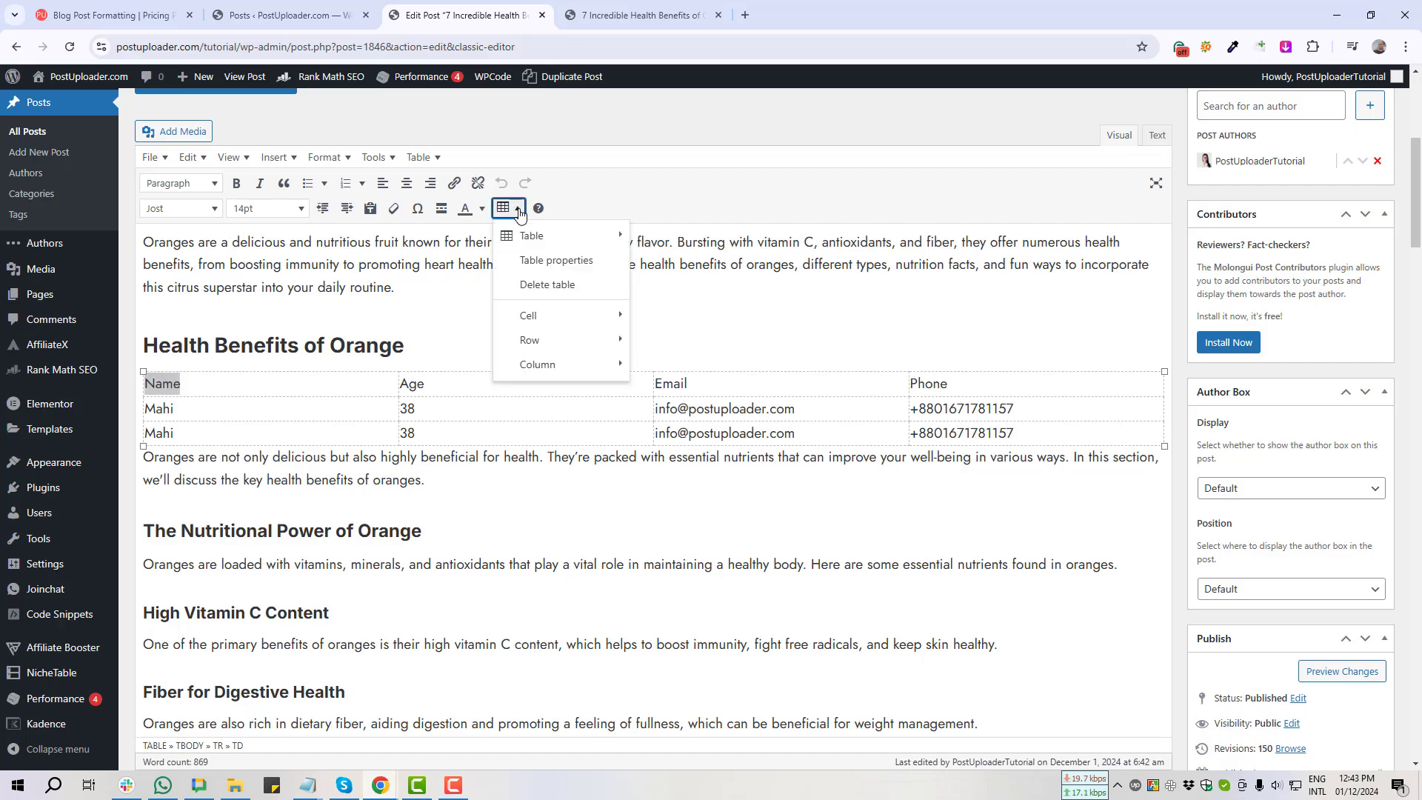
mouse_move(572, 326)
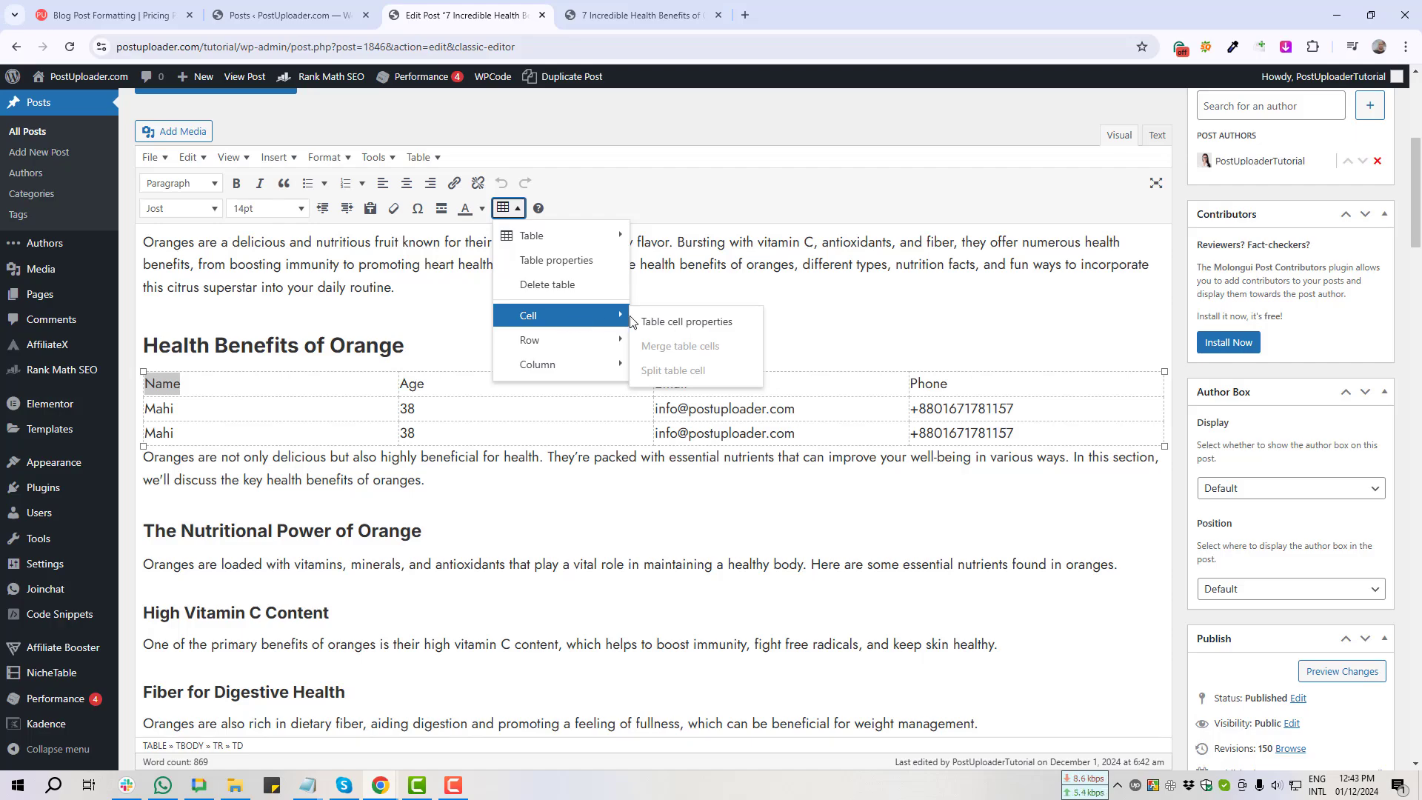
left_click(692, 328)
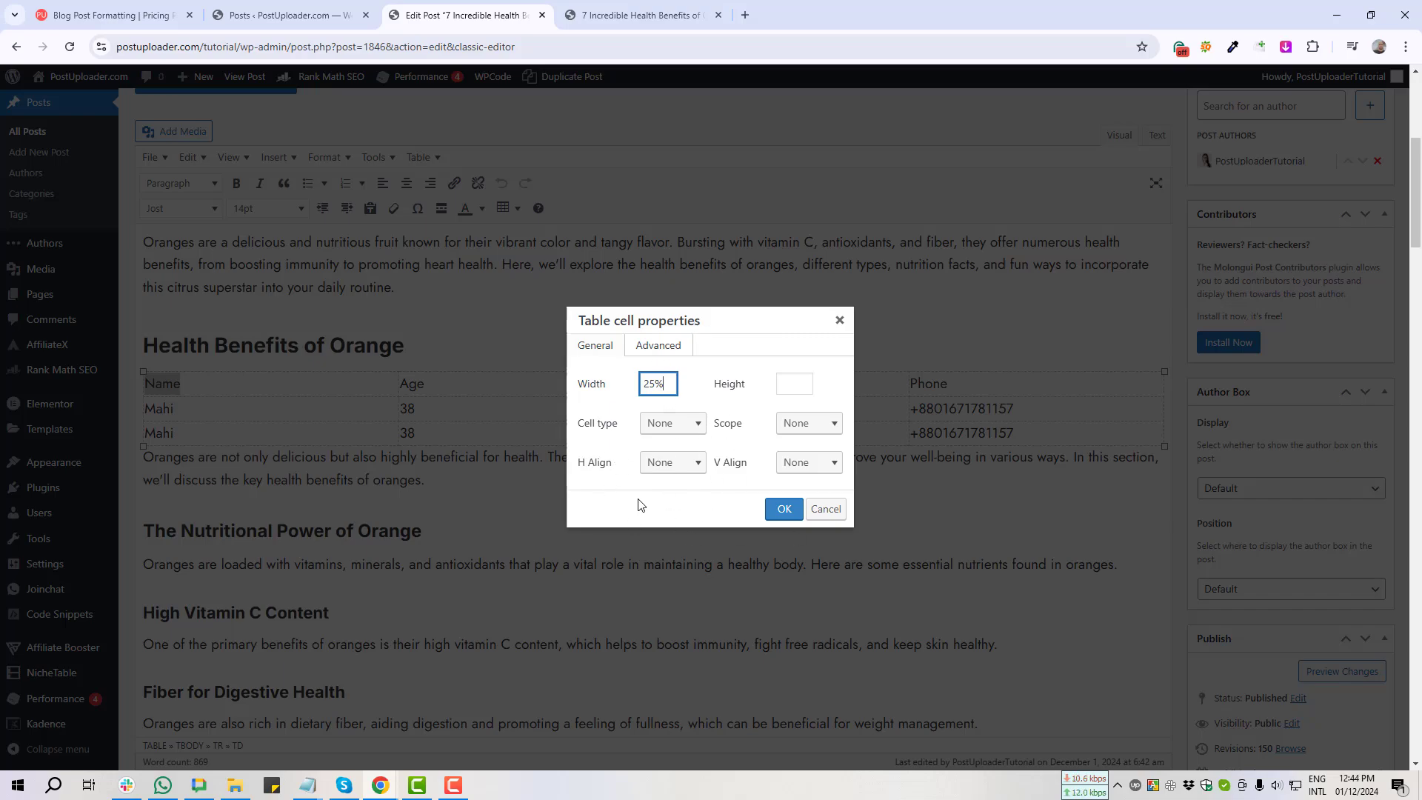
left_click(658, 349)
key("Print")
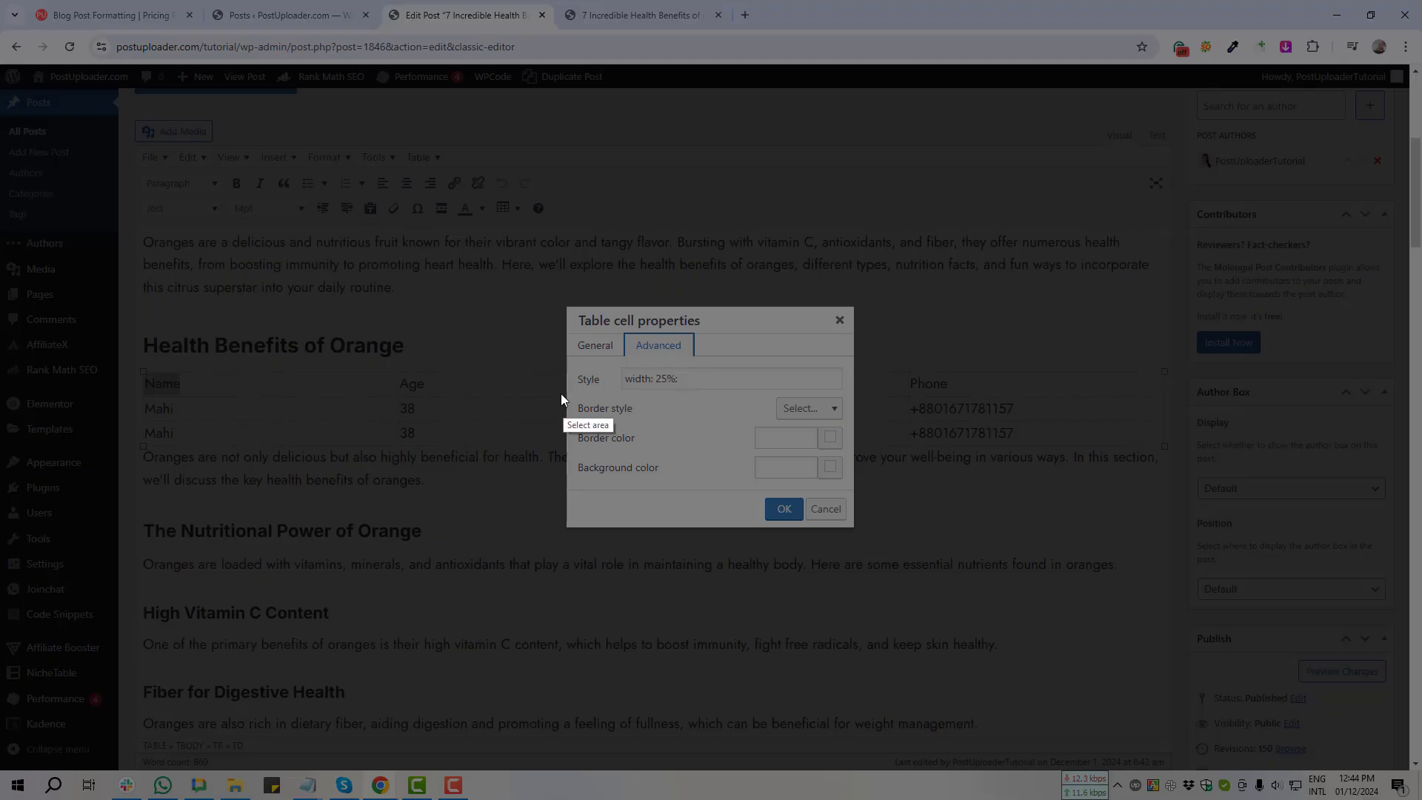
left_click_drag(561, 393, 855, 423)
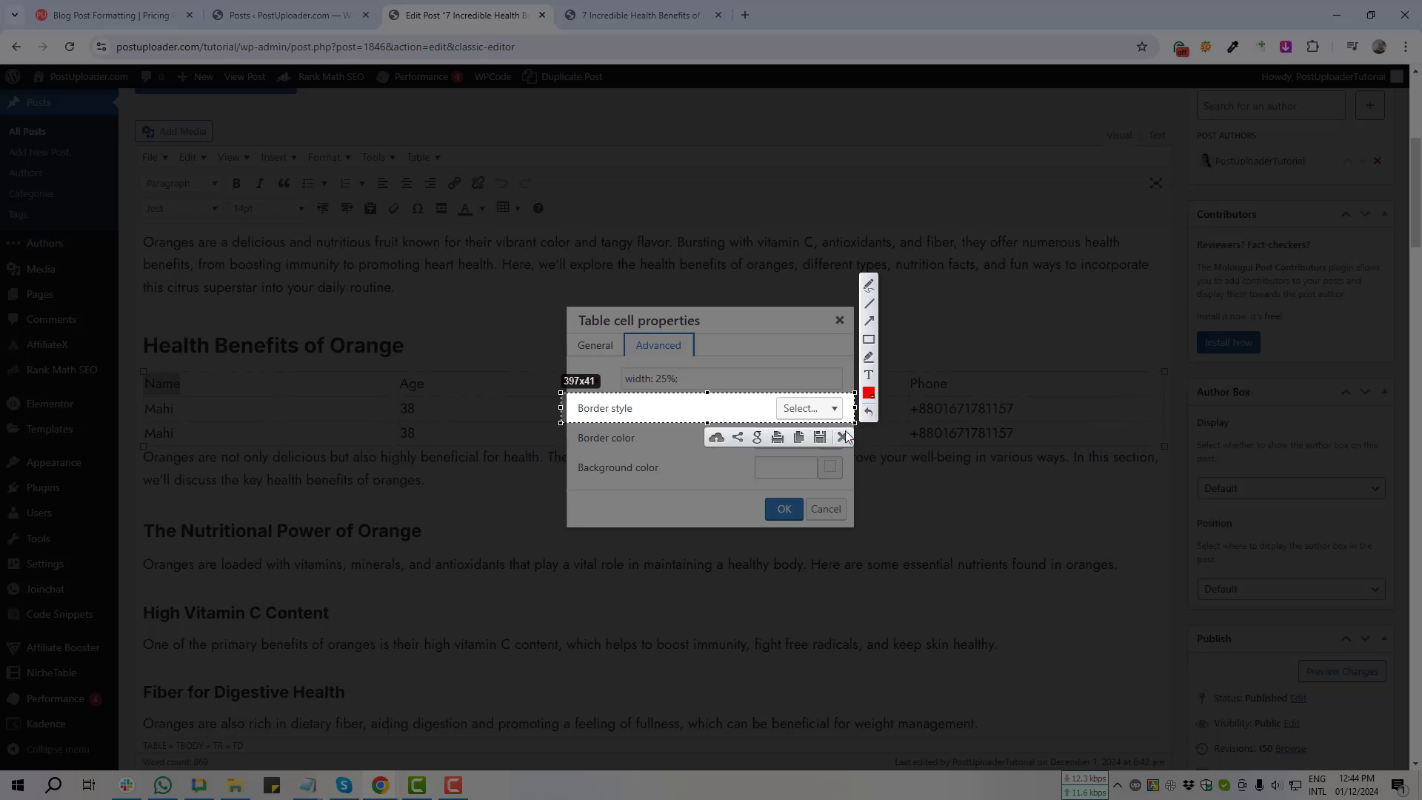
left_click(844, 438)
Step: Set the Name cell's border style to Solid, apply it, and update the post
left_click(832, 410)
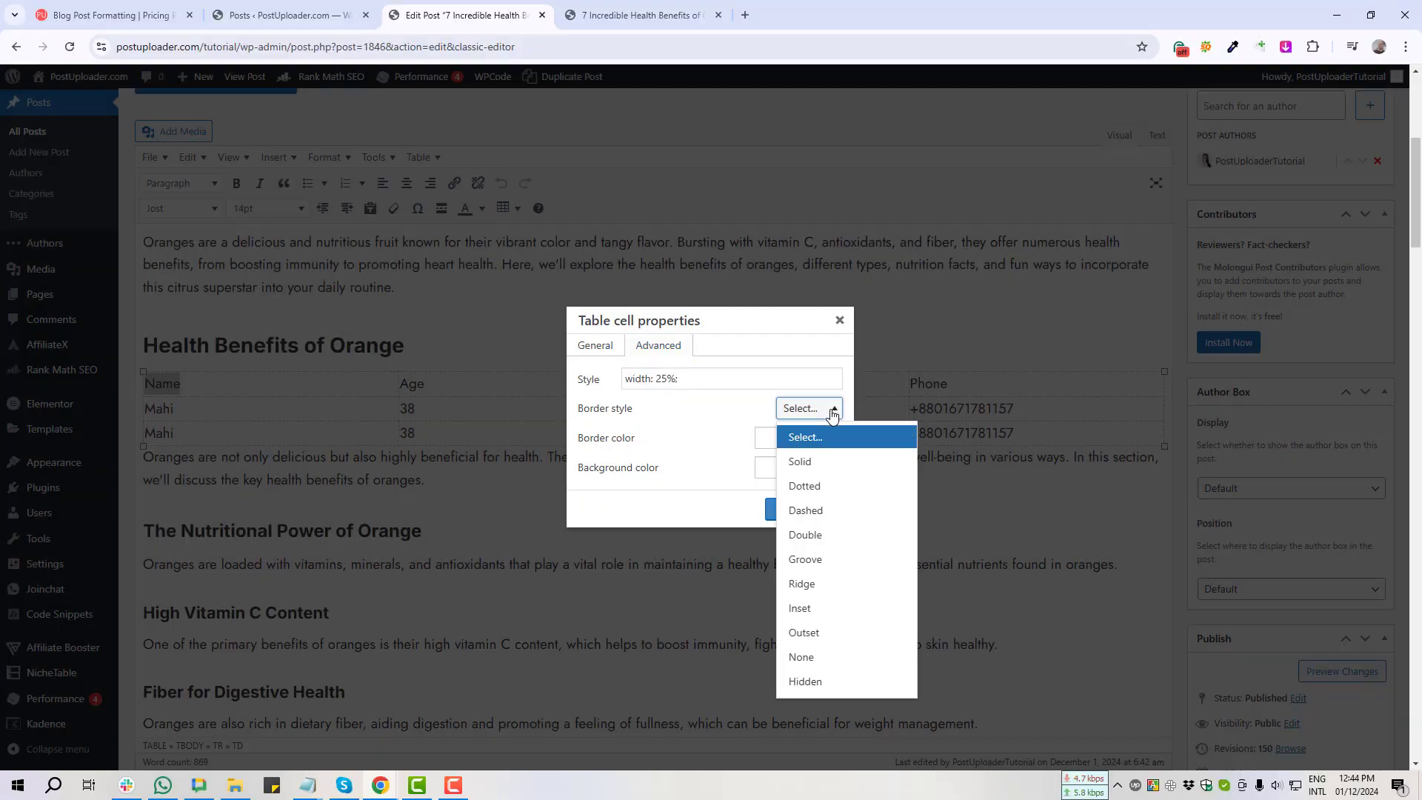
left_click(808, 462)
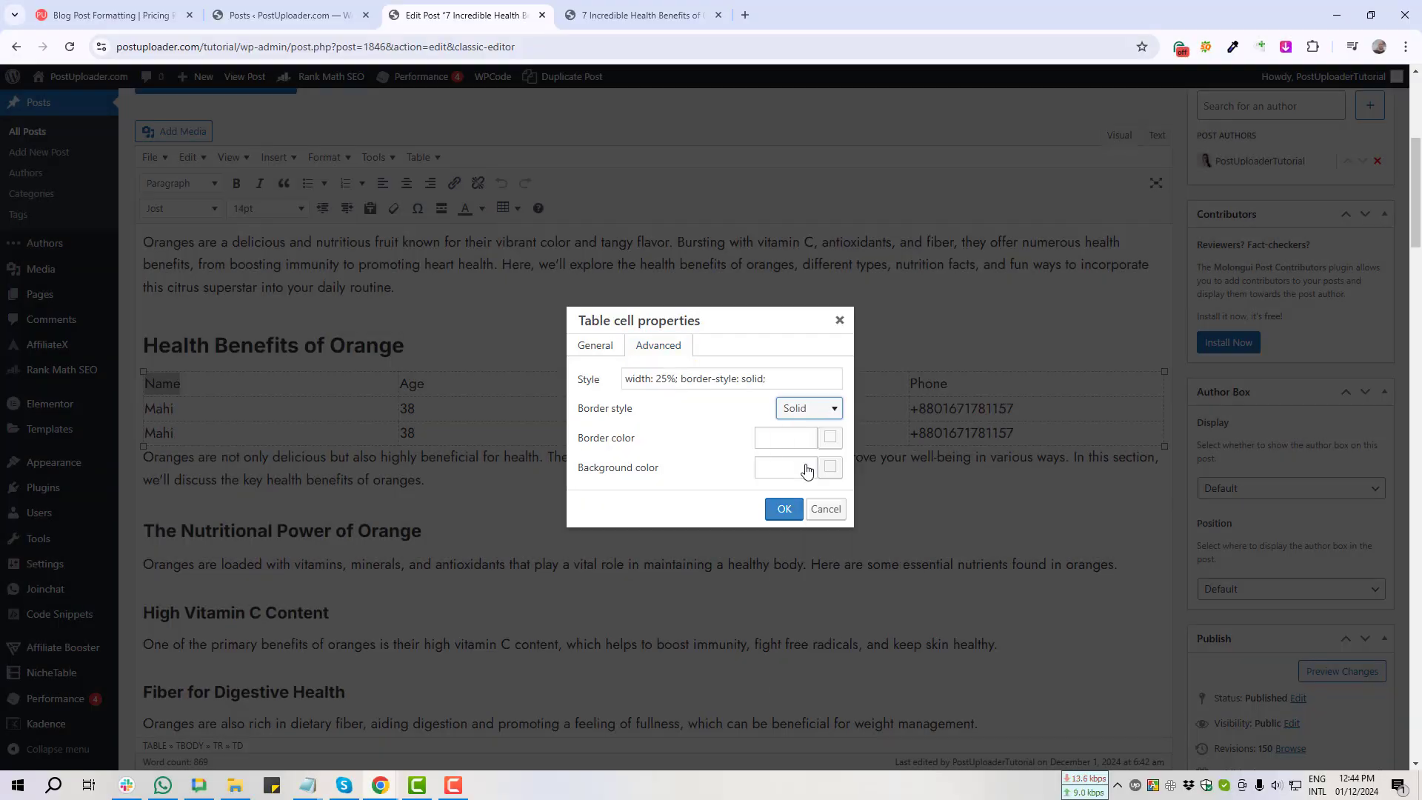
left_click(784, 508)
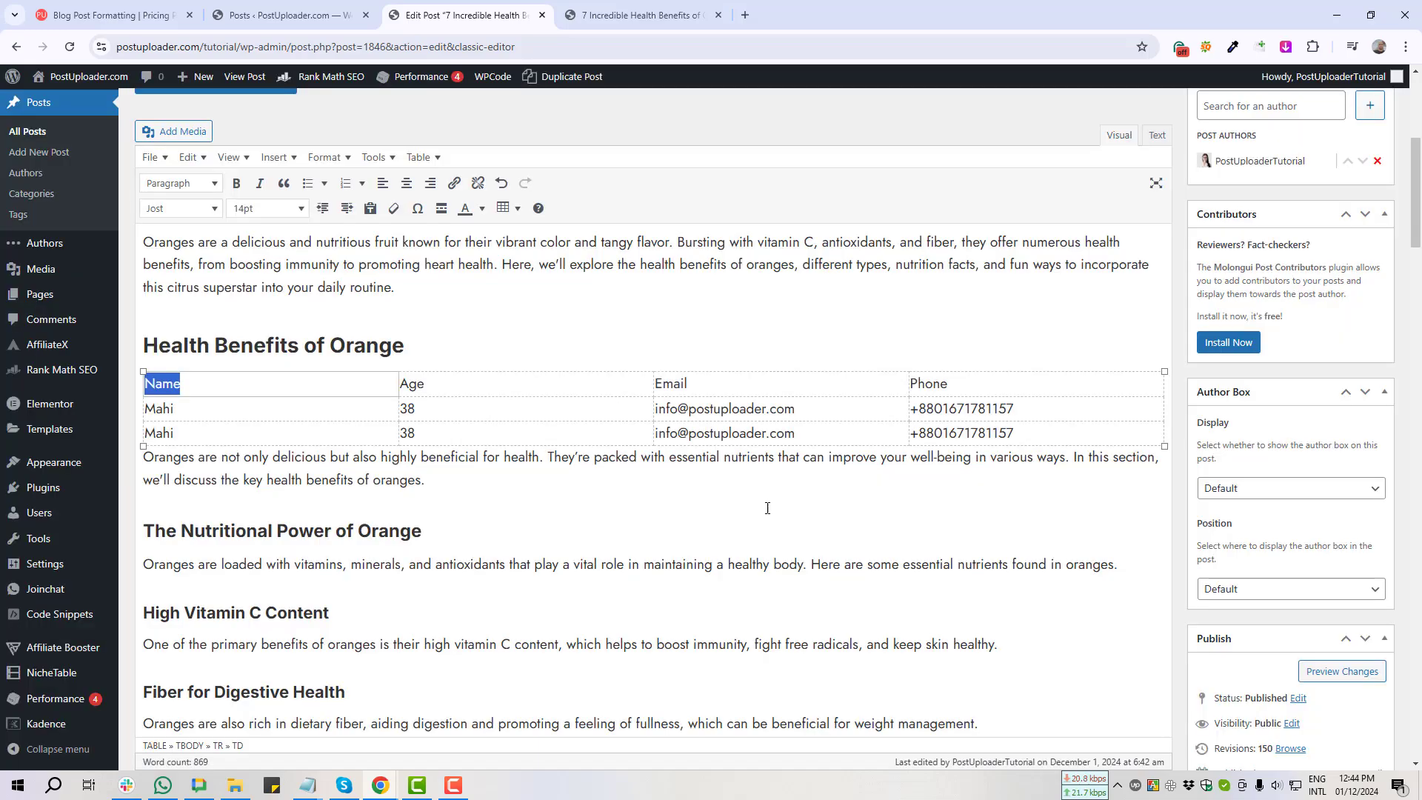
scroll(1297, 400, "down", 4)
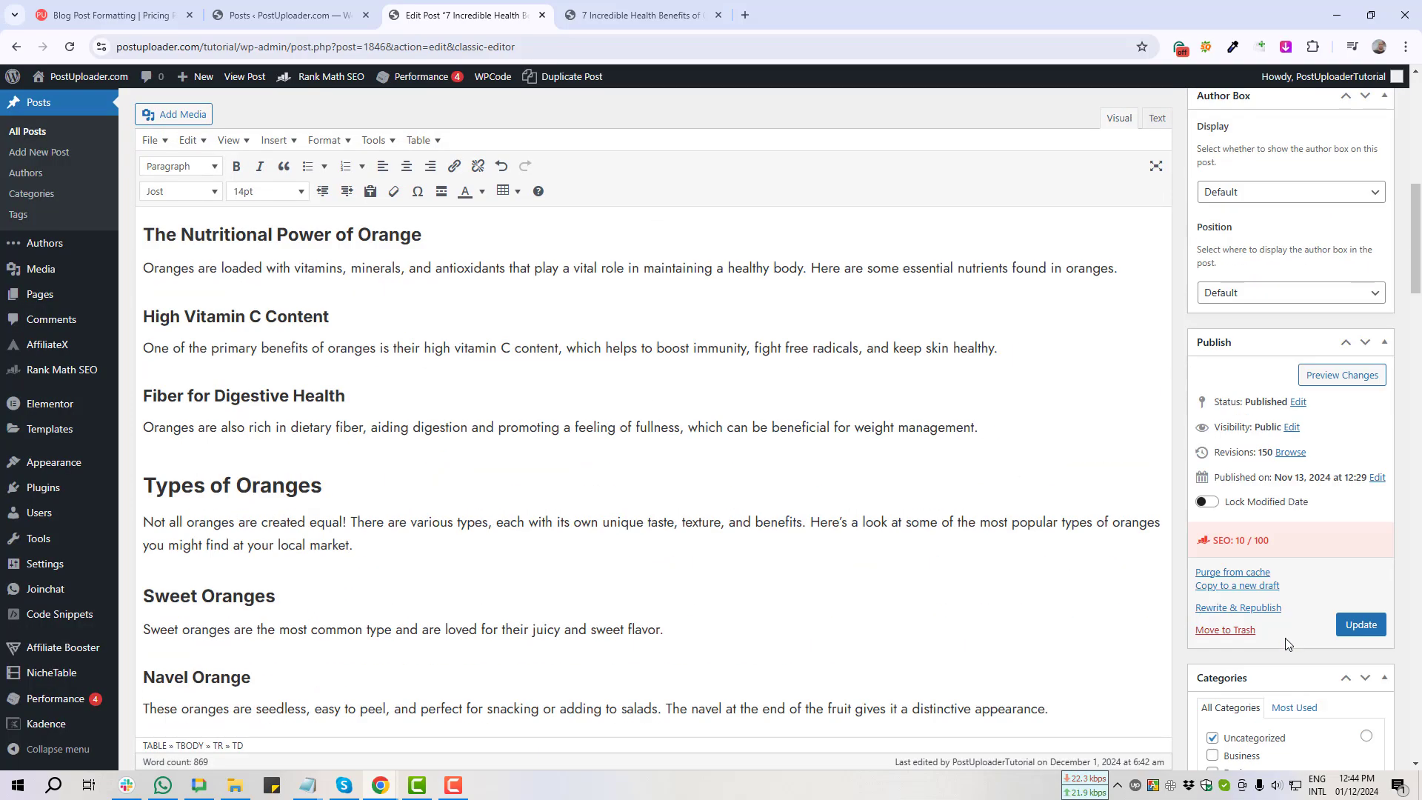
left_click(1361, 624)
Step: On the live post tab, capture the contact table showing the solid-bordered Name cell
left_click(615, 22)
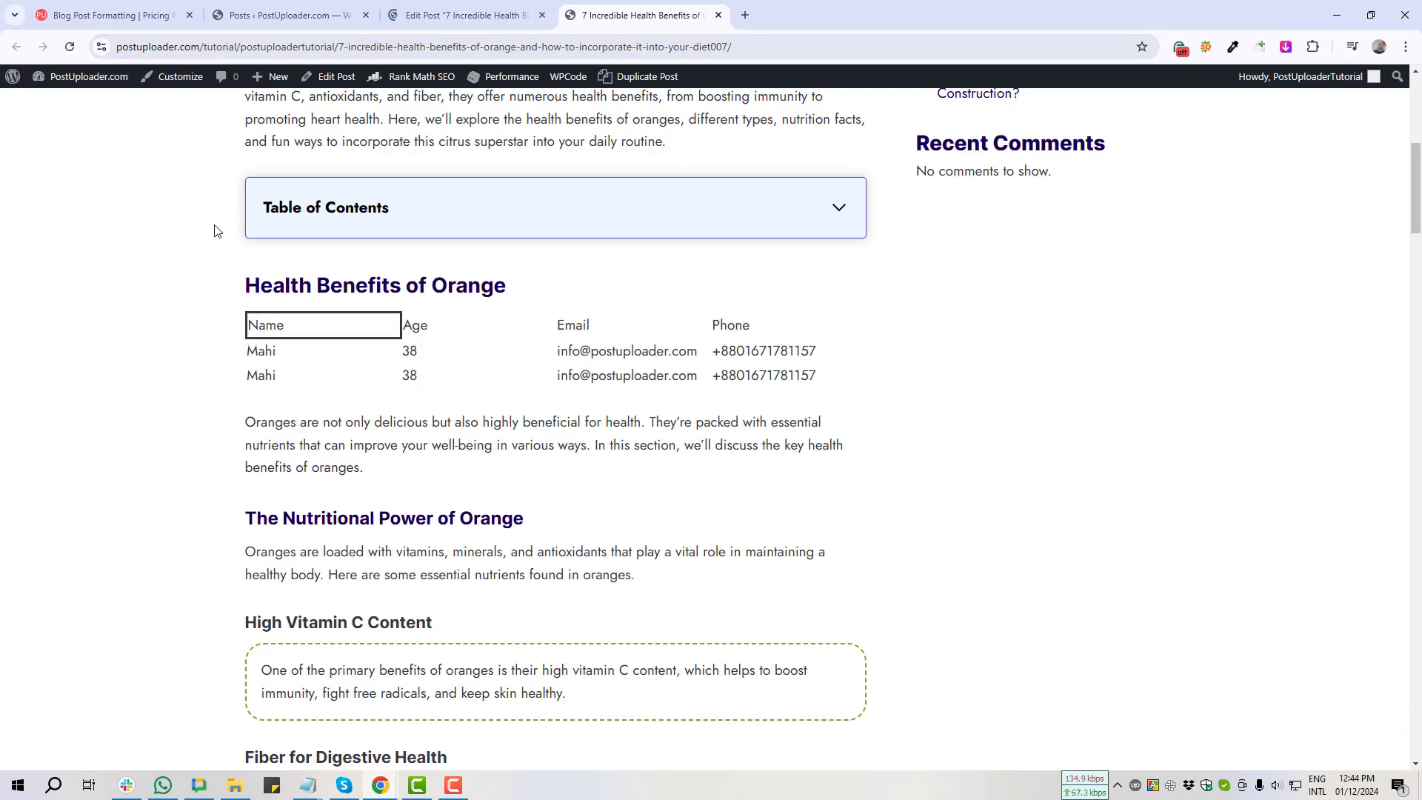
key("Print")
left_click_drag(234, 301, 857, 402)
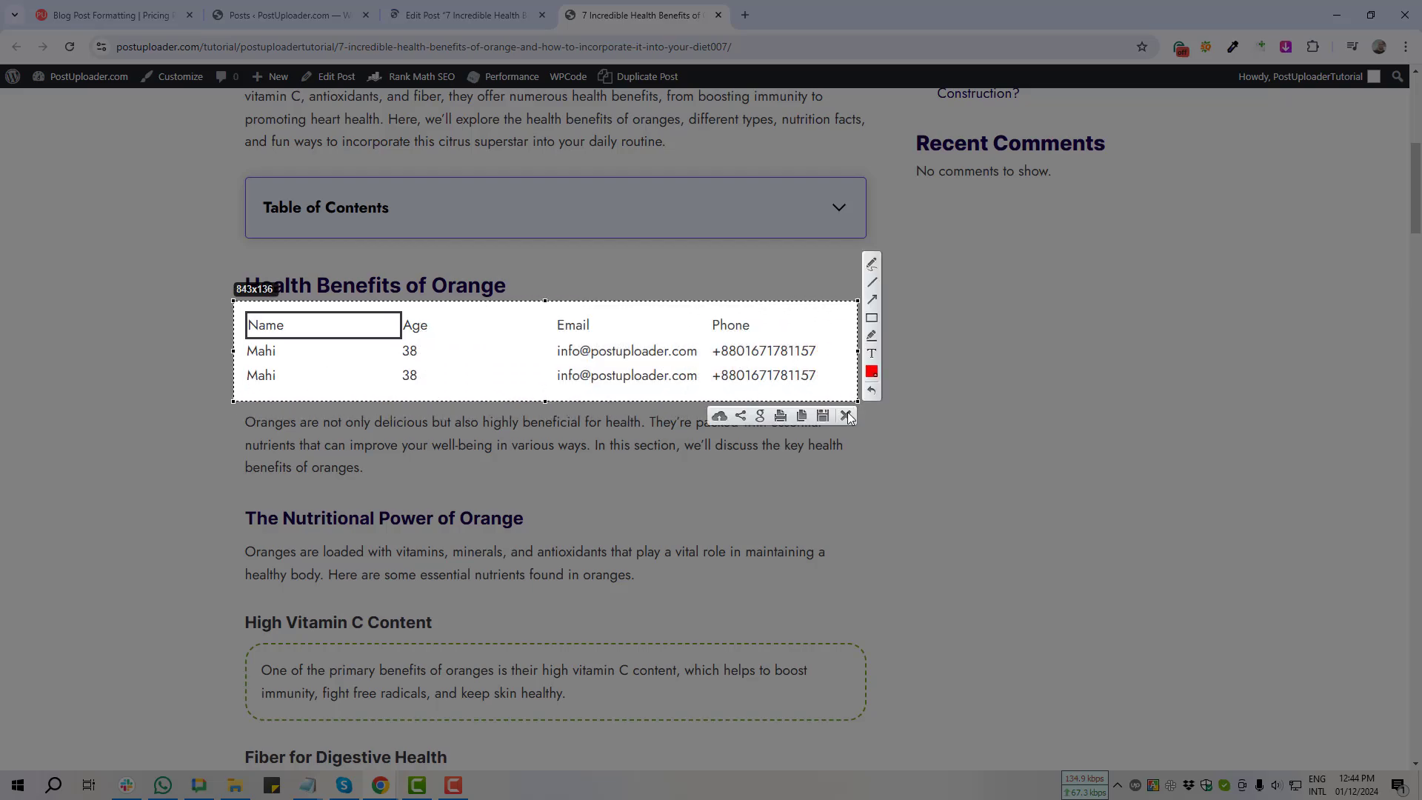
key("Escape")
key("Print")
left_click_drag(220, 302, 844, 407)
key("ctrl+c")
Step: Select all contact table cells and open the Border style list in their Table cell properties' Advanced tab
left_click(467, 15)
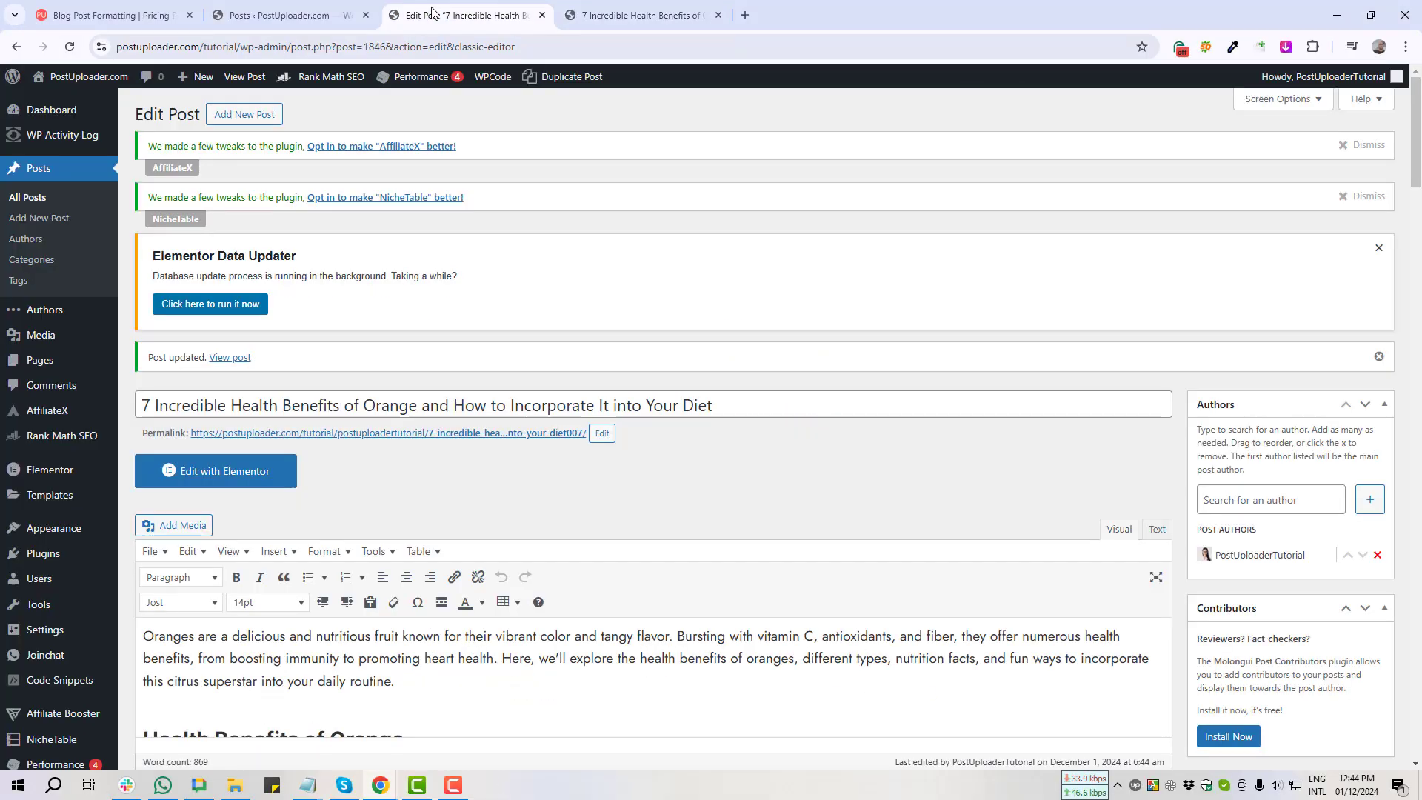
scroll(348, 477, "down", 5)
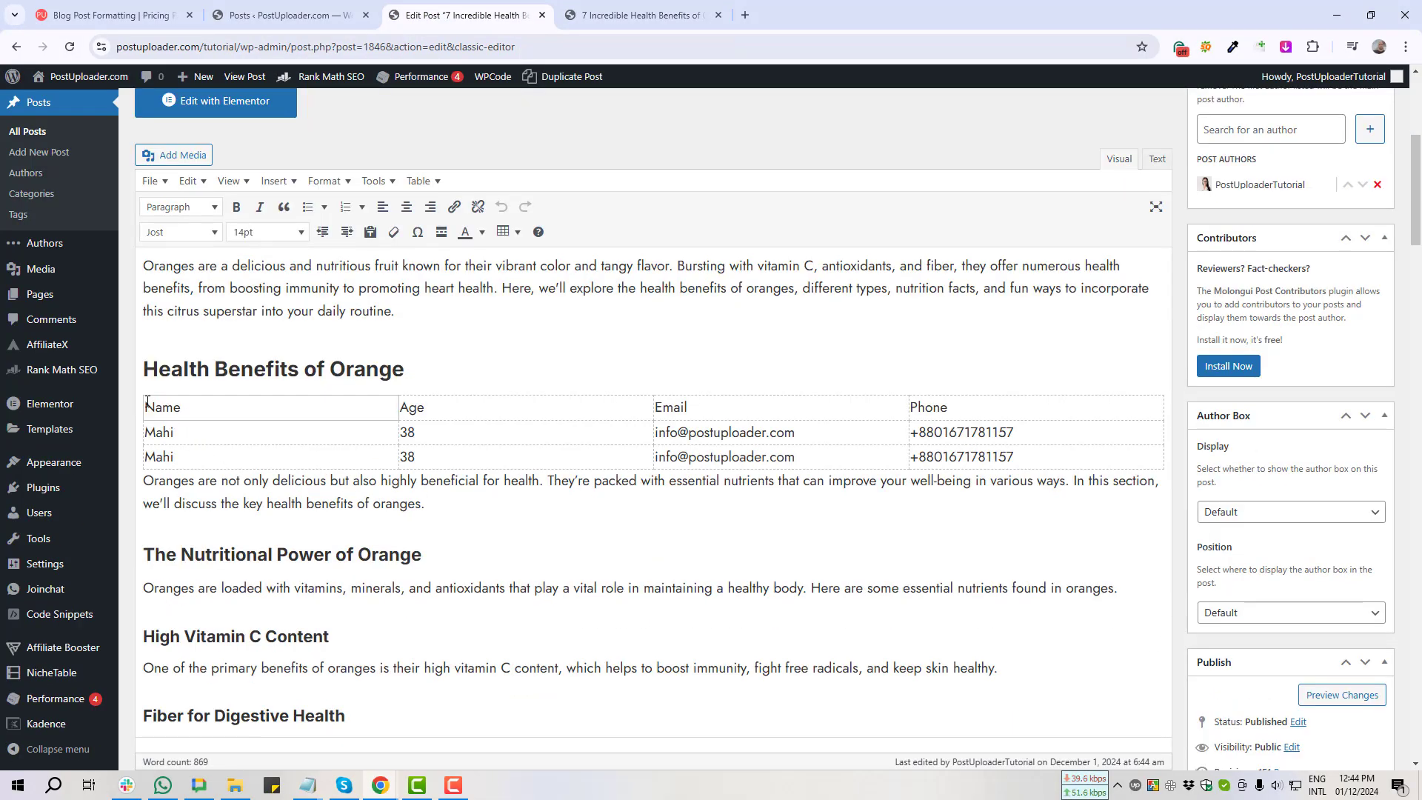
left_click_drag(146, 403, 1064, 465)
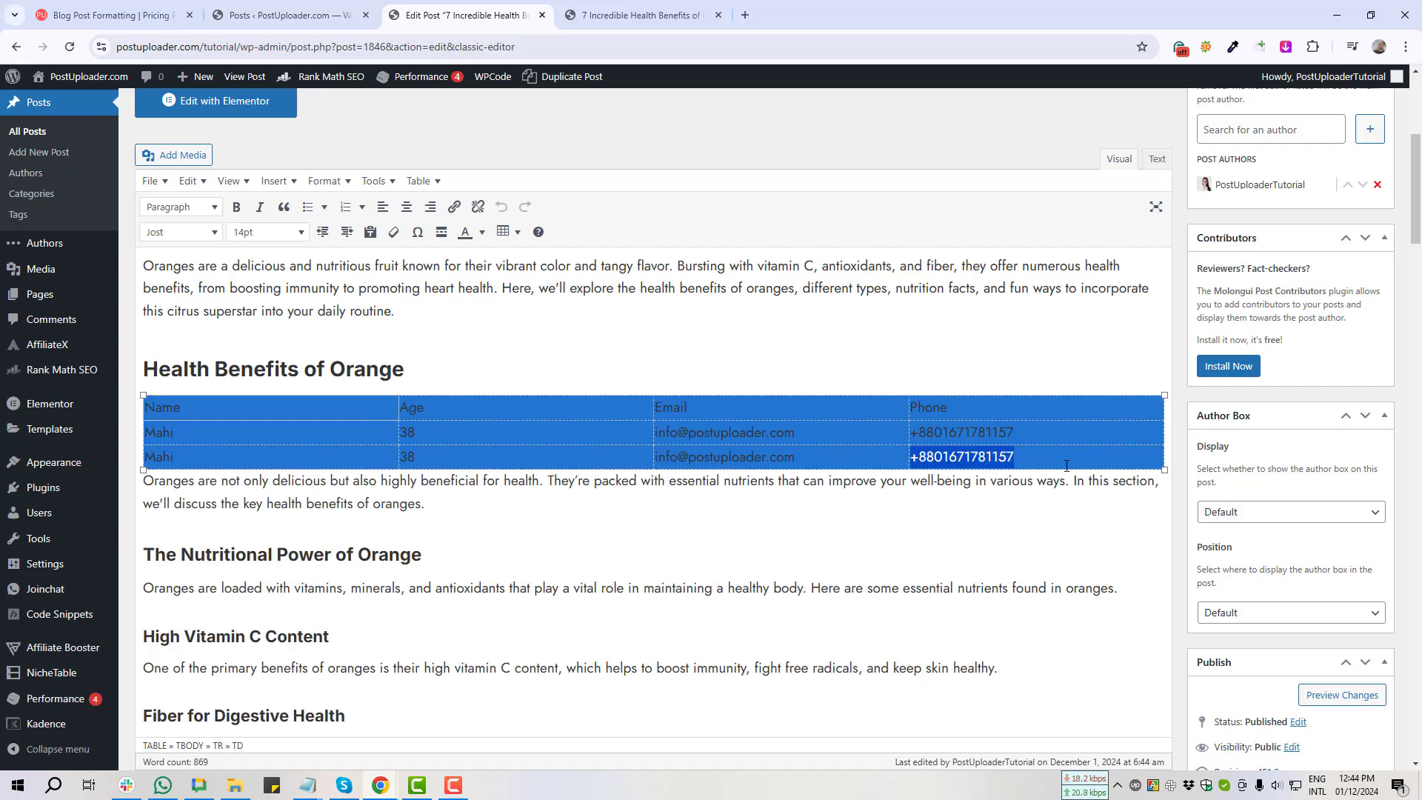
left_click(503, 232)
mouse_move(568, 339)
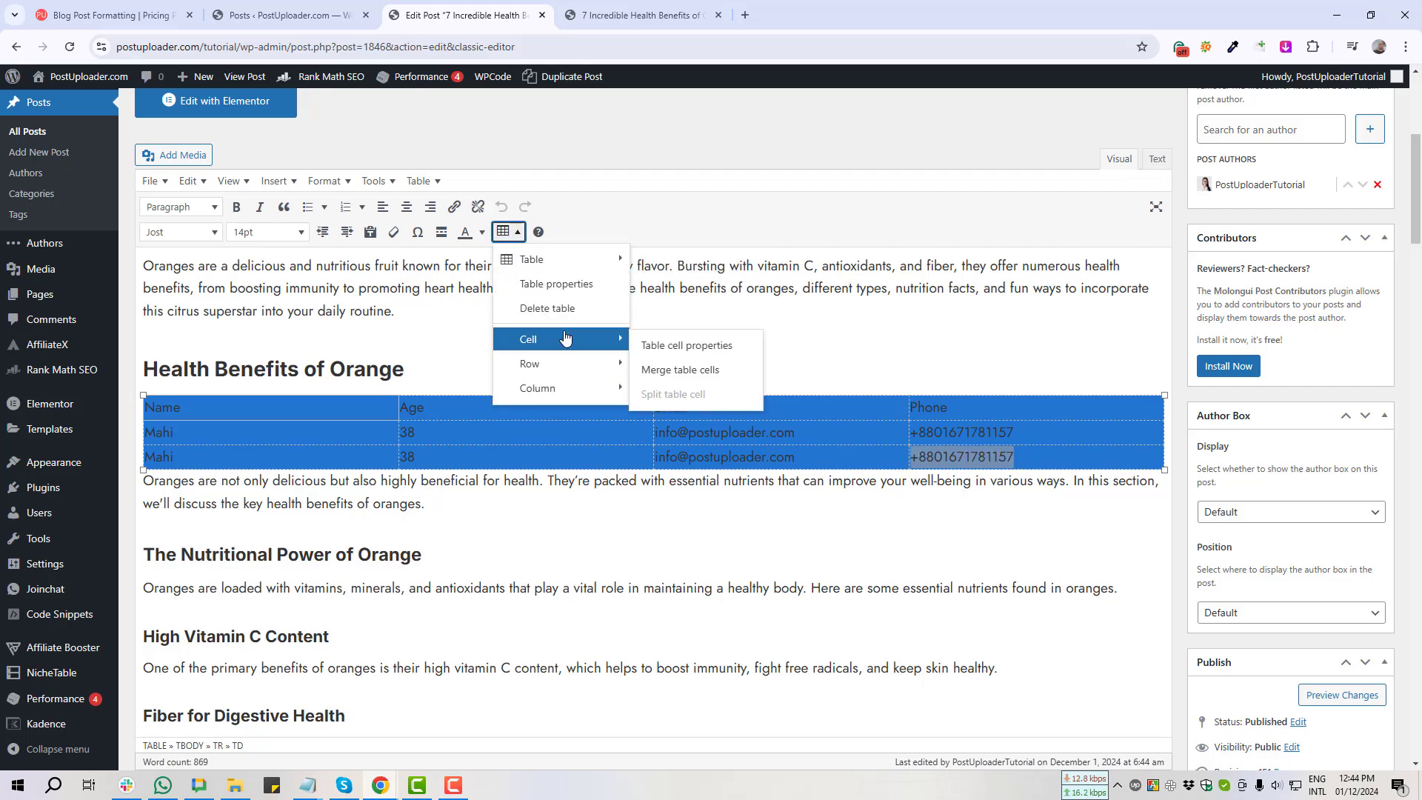
left_click(696, 352)
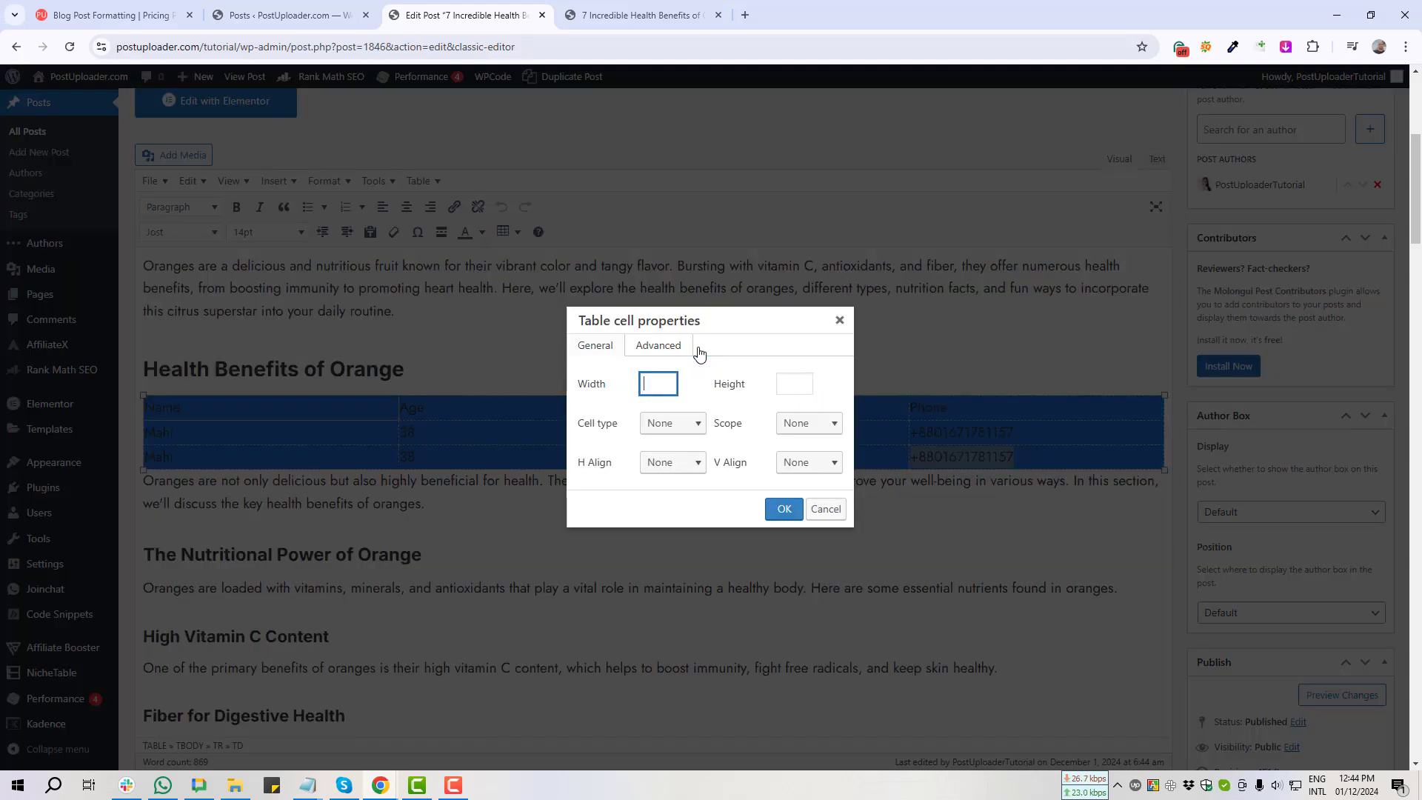
left_click(658, 348)
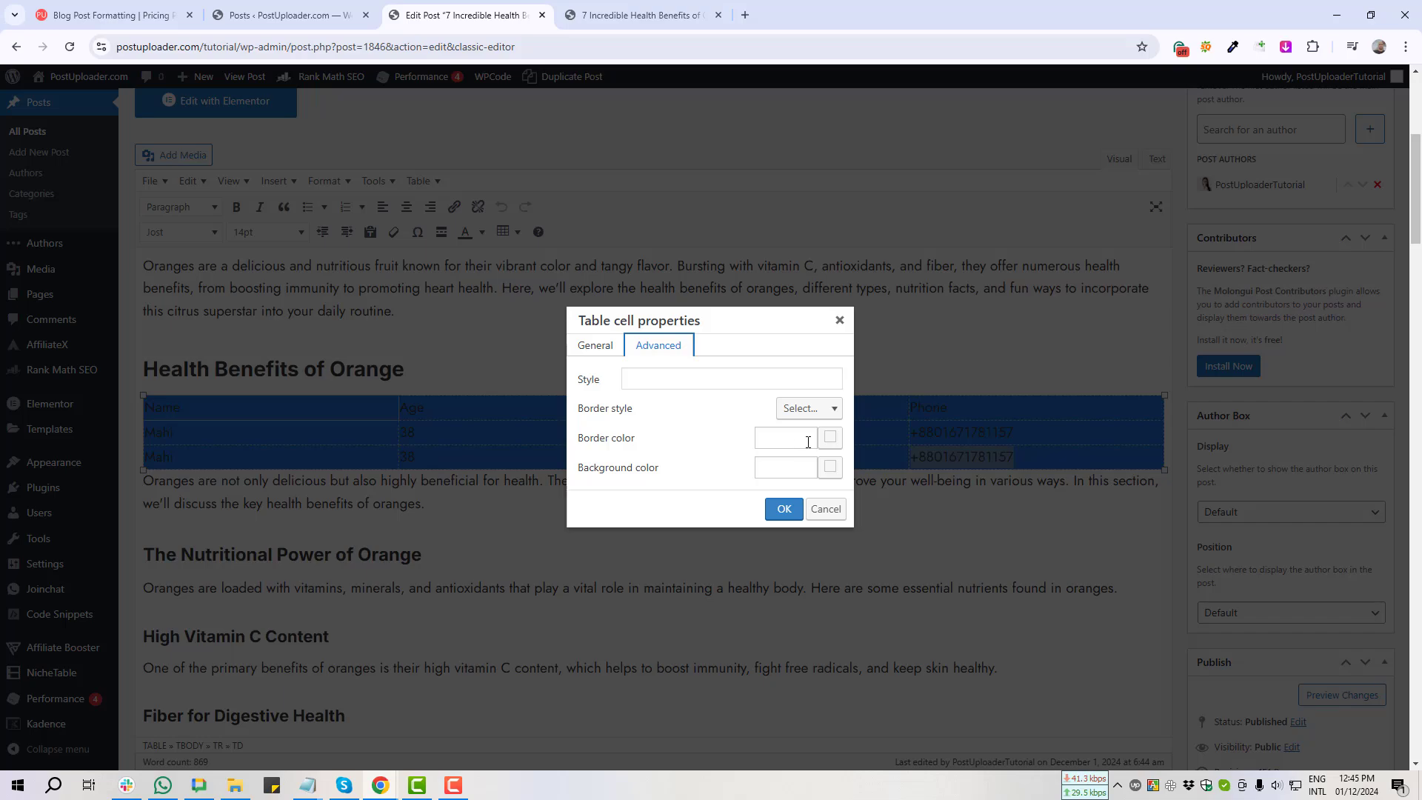
left_click(810, 411)
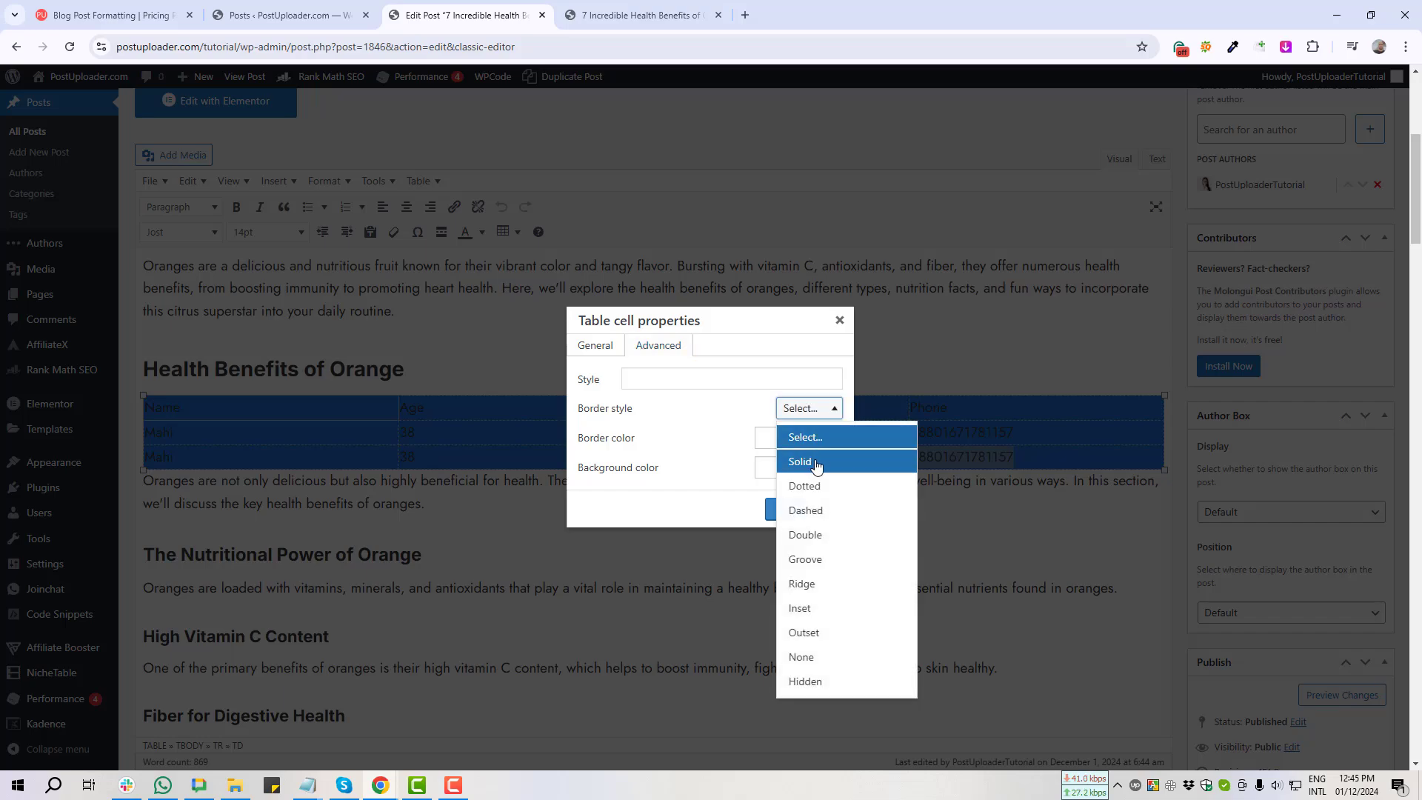
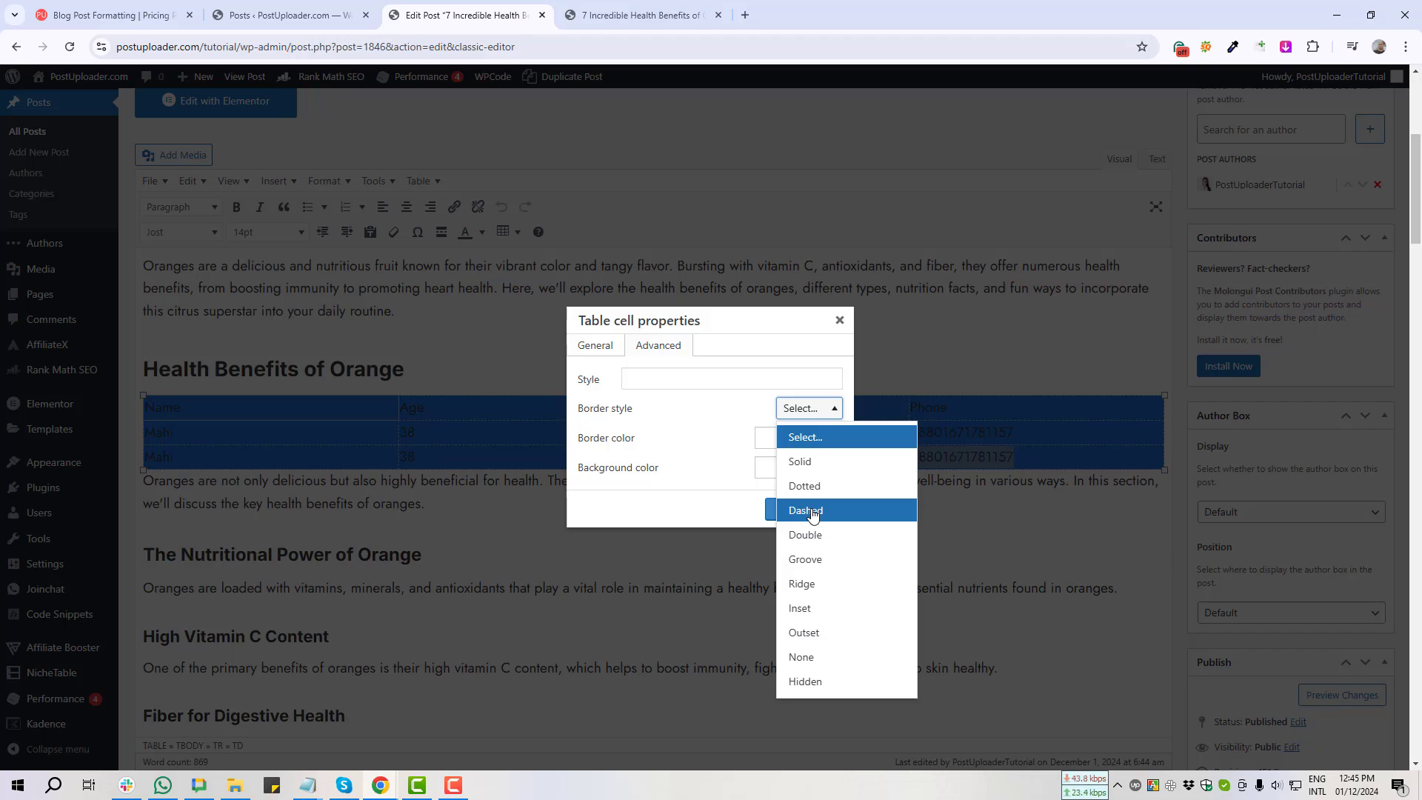
Step: Give the selected table cells dashed red (#f21313) borders and update the post
left_click(813, 513)
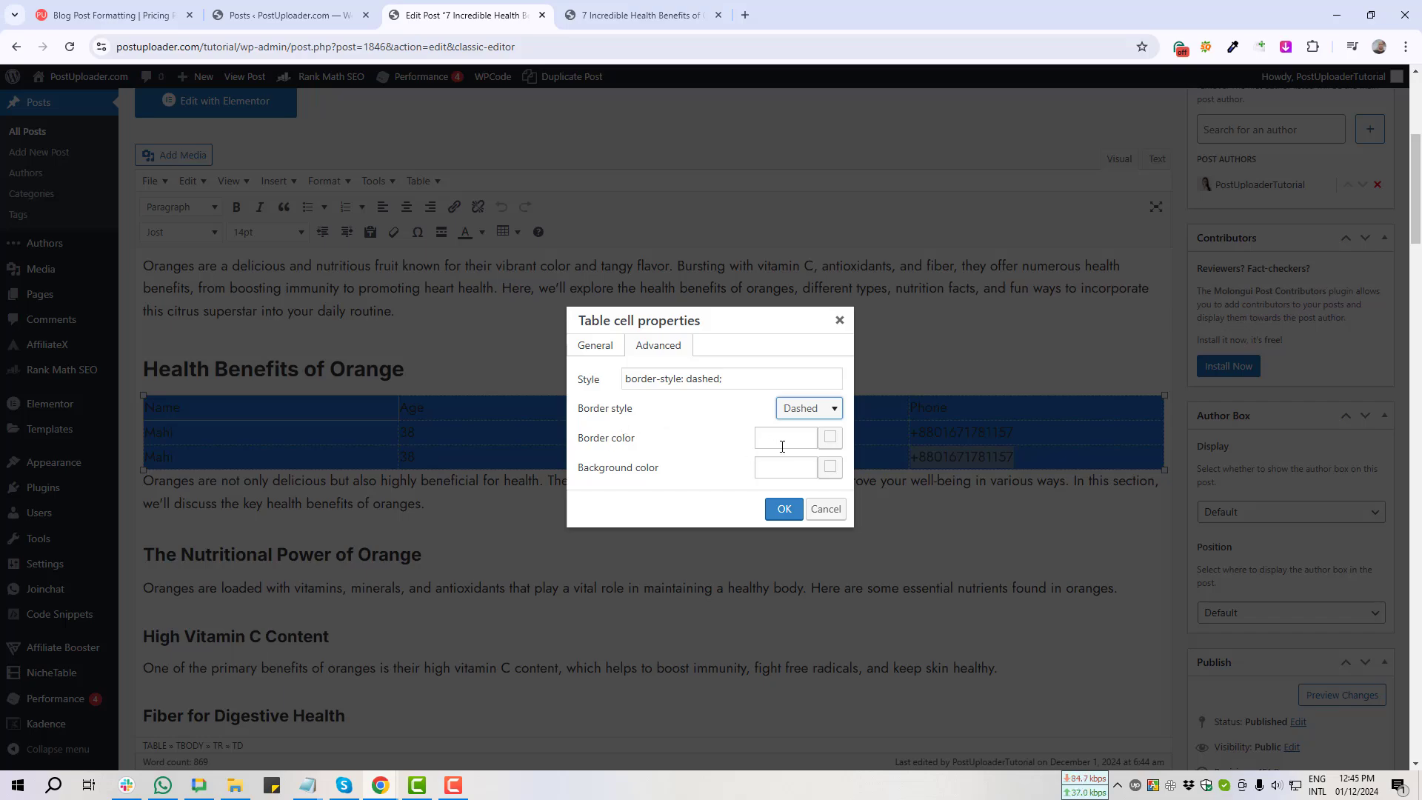
left_click(831, 443)
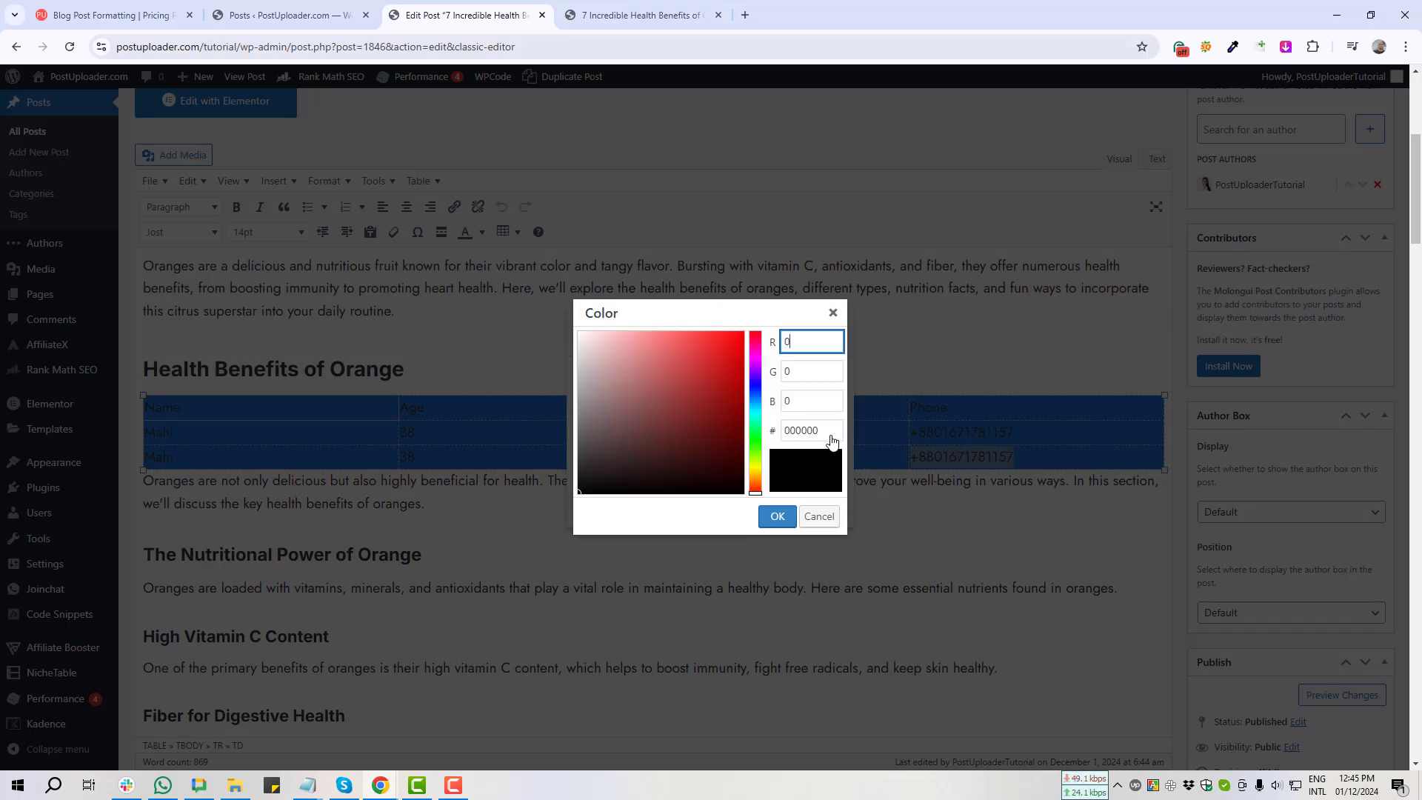
left_click(732, 337)
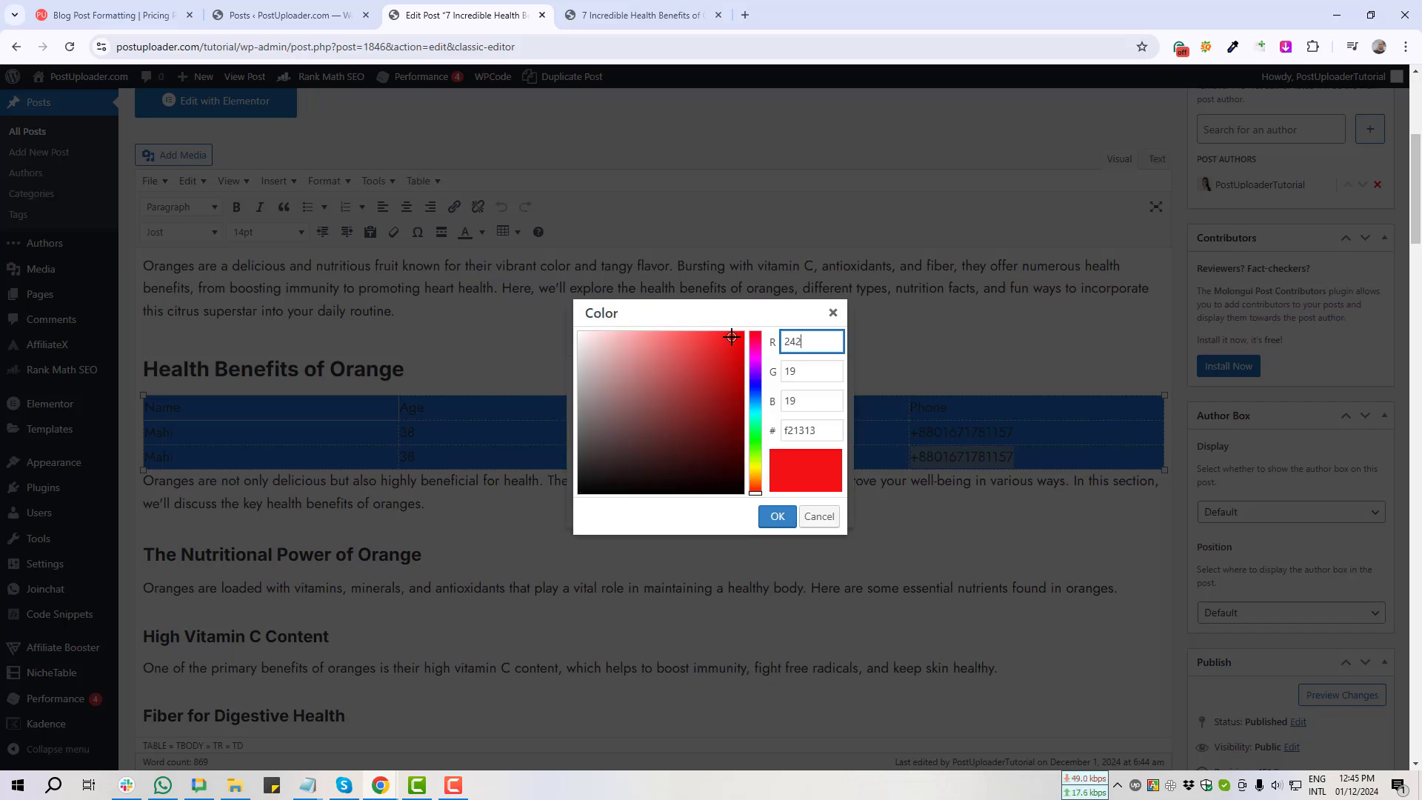
left_click(778, 517)
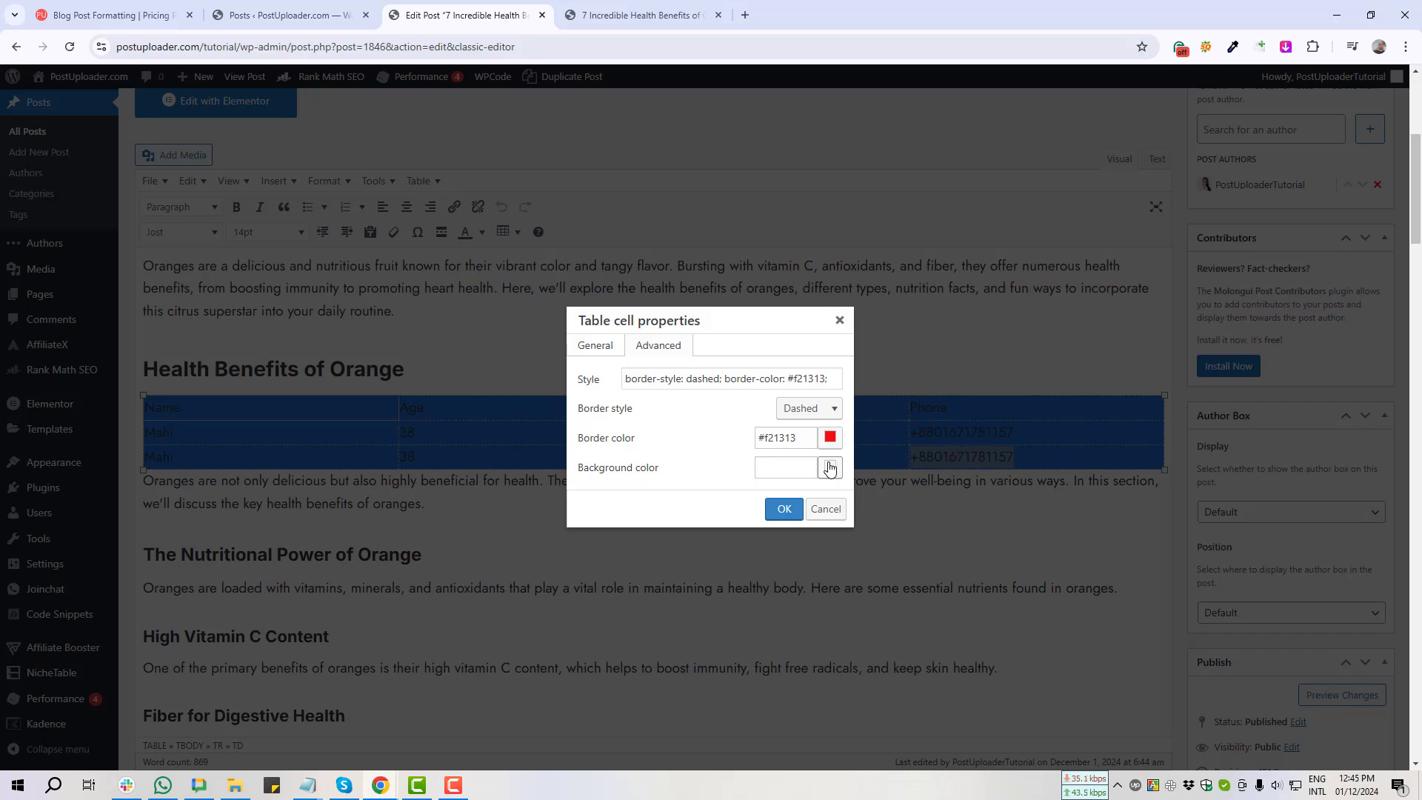
left_click(785, 508)
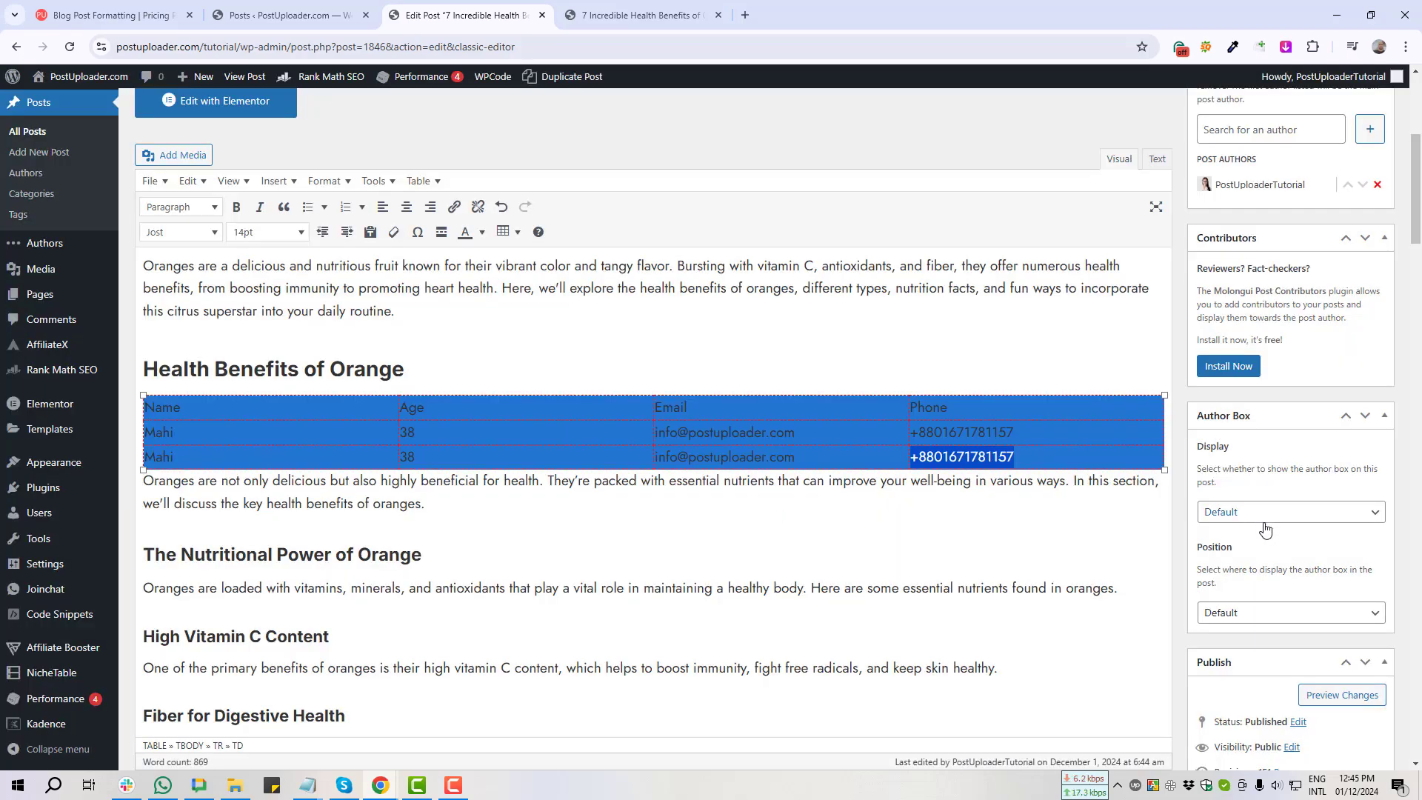
scroll(1267, 529, "down", 4)
left_click(1360, 650)
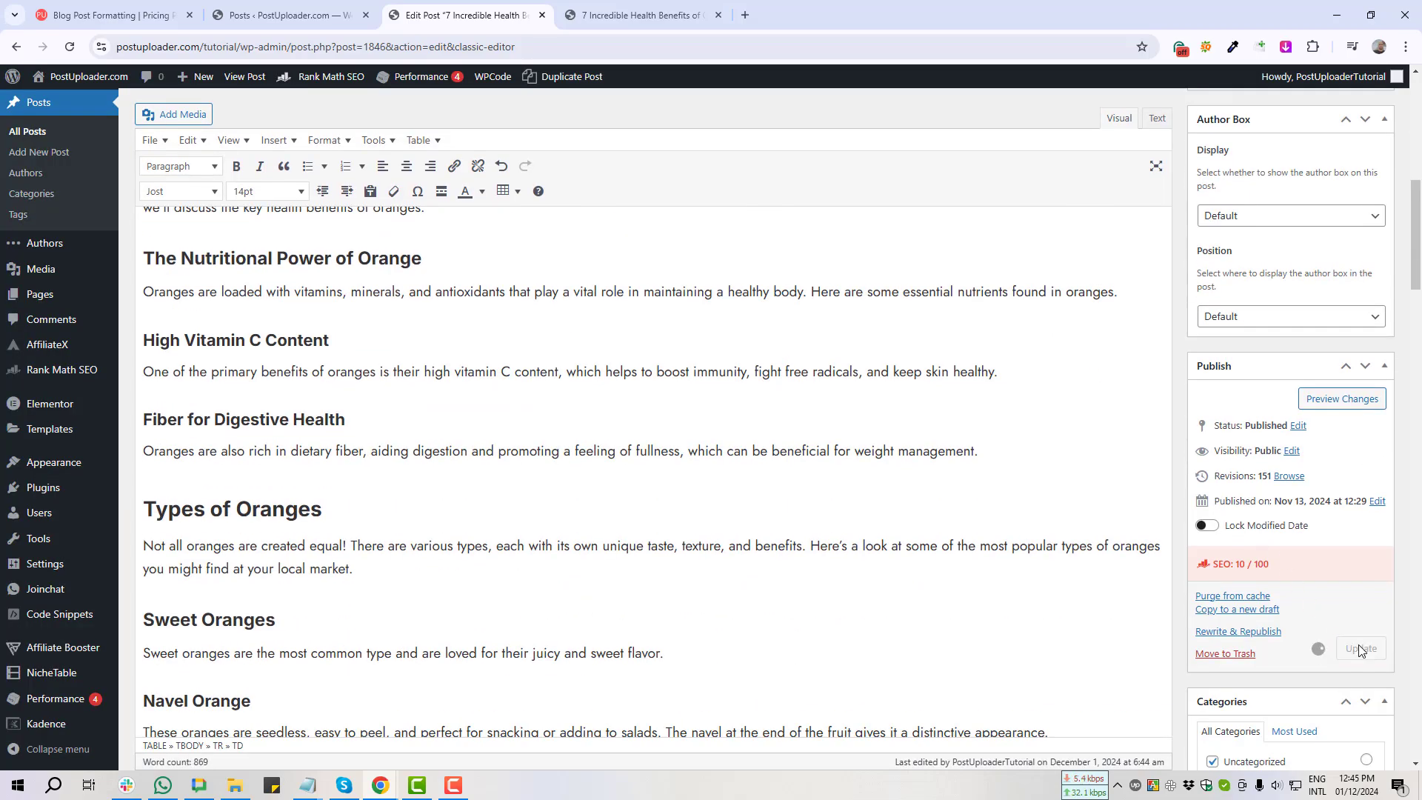
Step: Reload the live post and copy a screenshot of the red dashed-bordered table
left_click(637, 9)
key("F5")
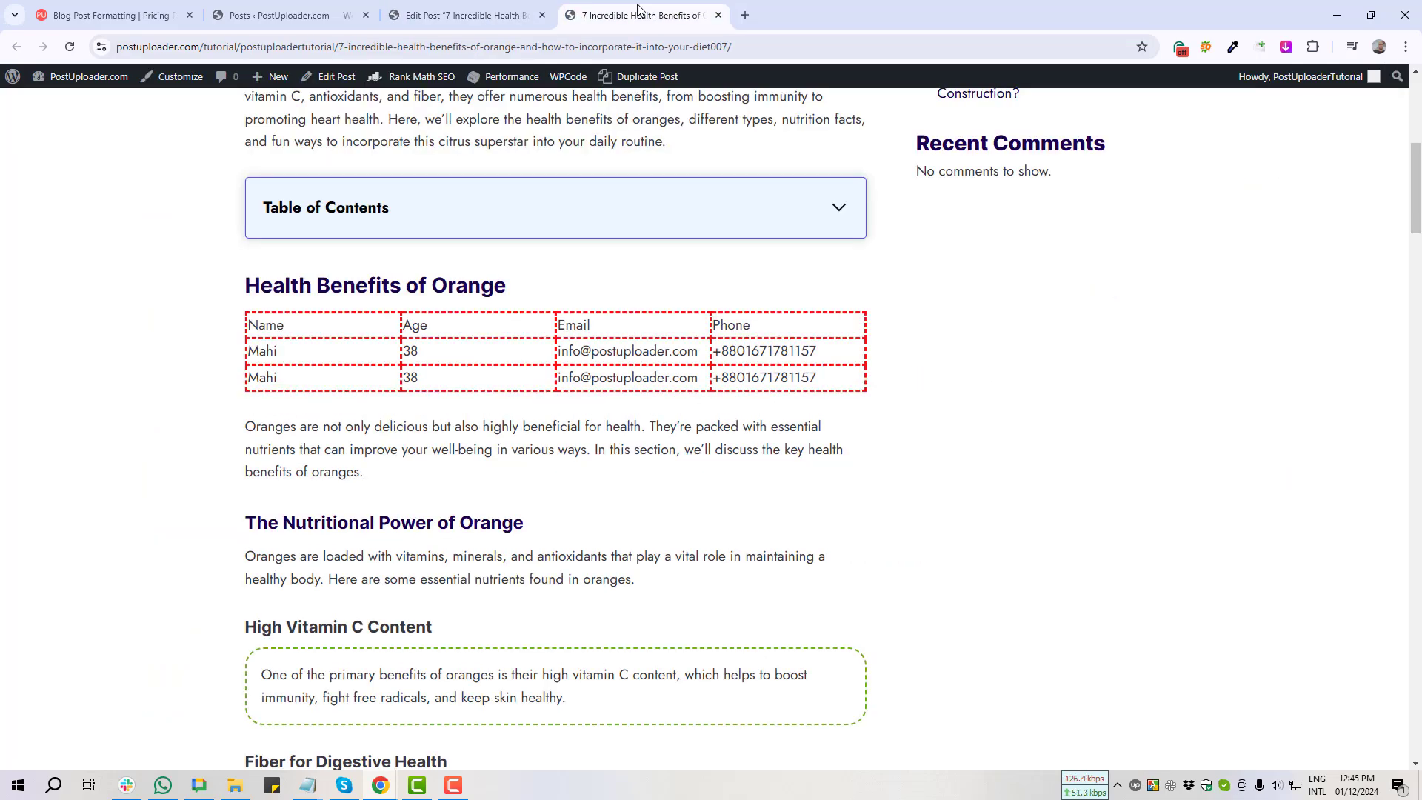
key("Print")
left_click_drag(225, 300, 867, 422)
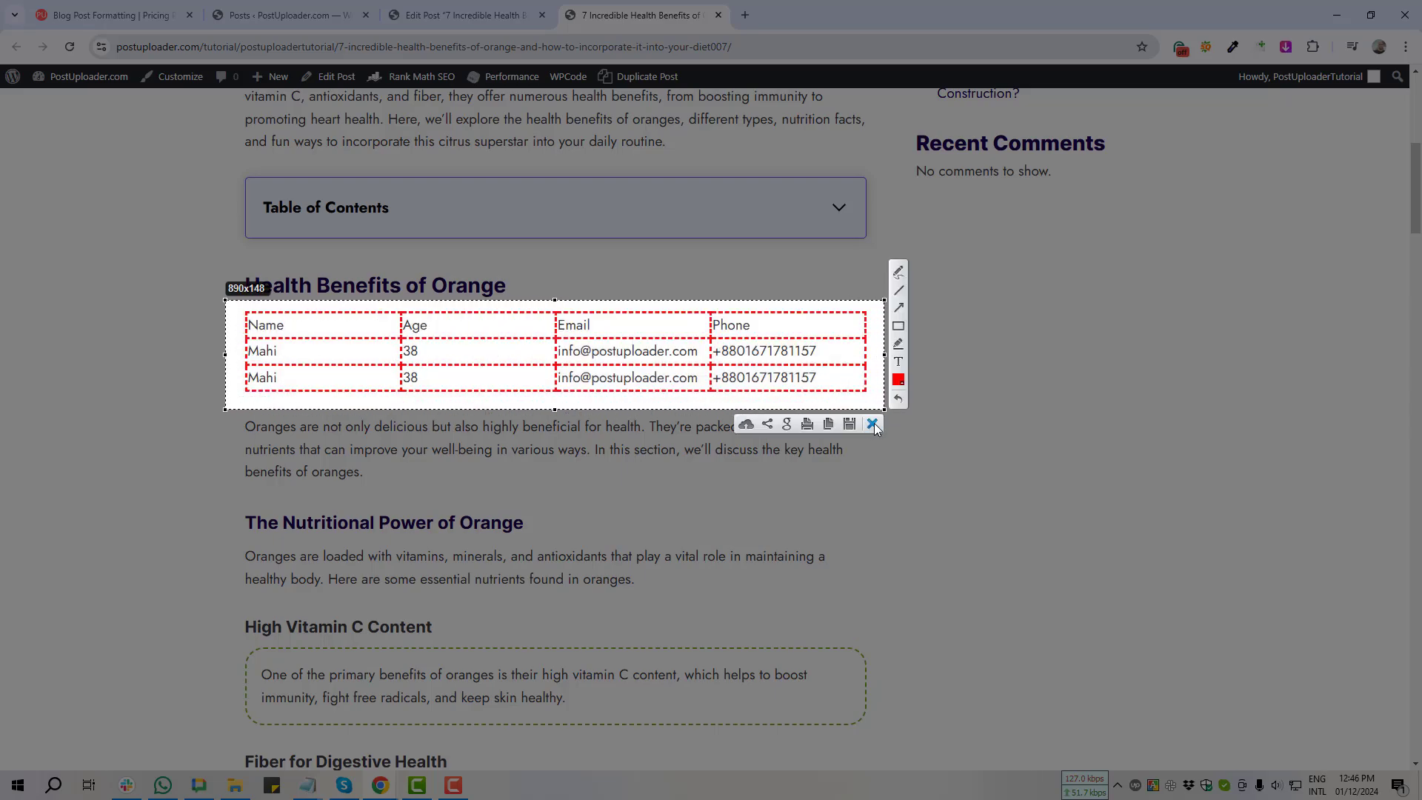
left_click(874, 424)
left_click(417, 5)
Step: Select every table cell and open the Border style list in Table cell properties' Advanced tab
scroll(237, 422, "down", 5)
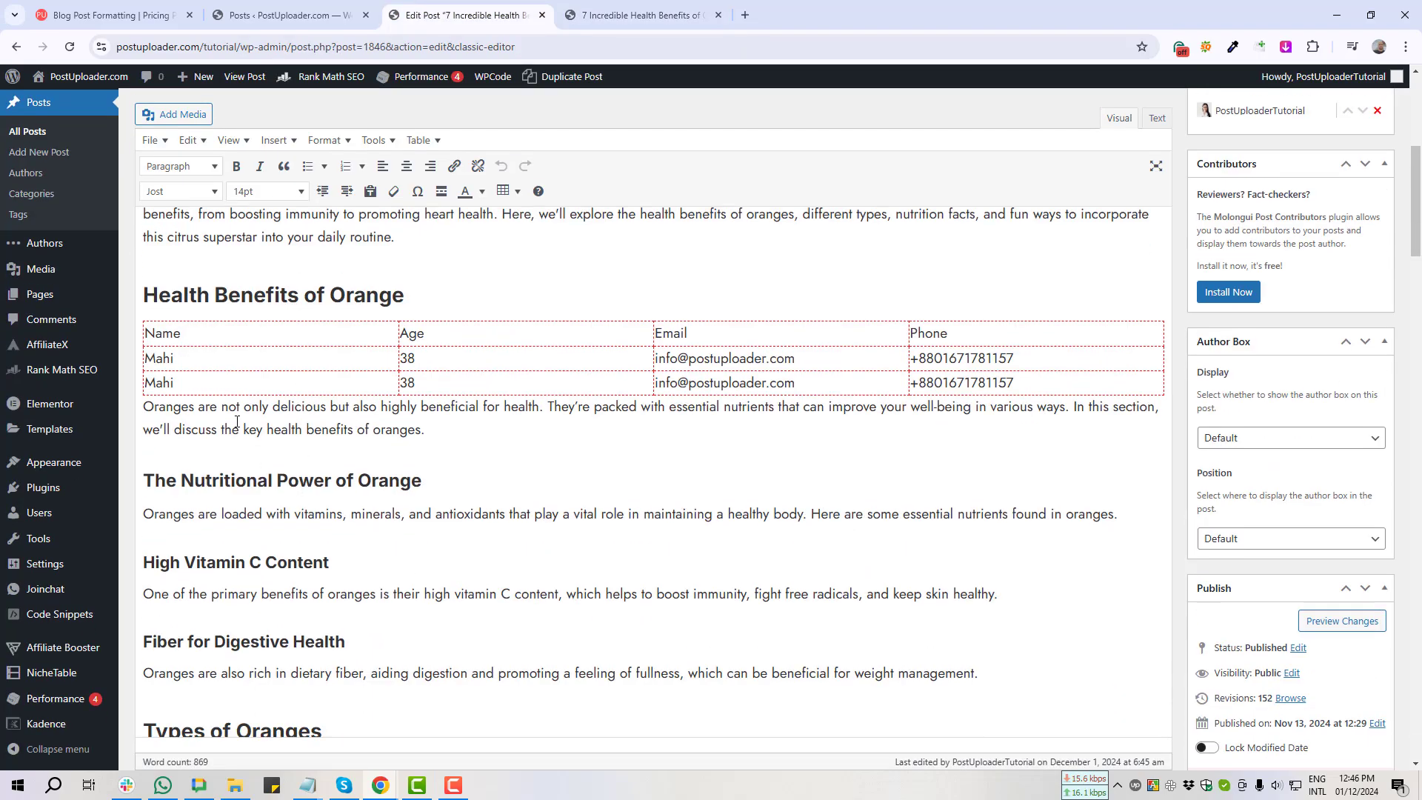
left_click_drag(148, 333, 1065, 386)
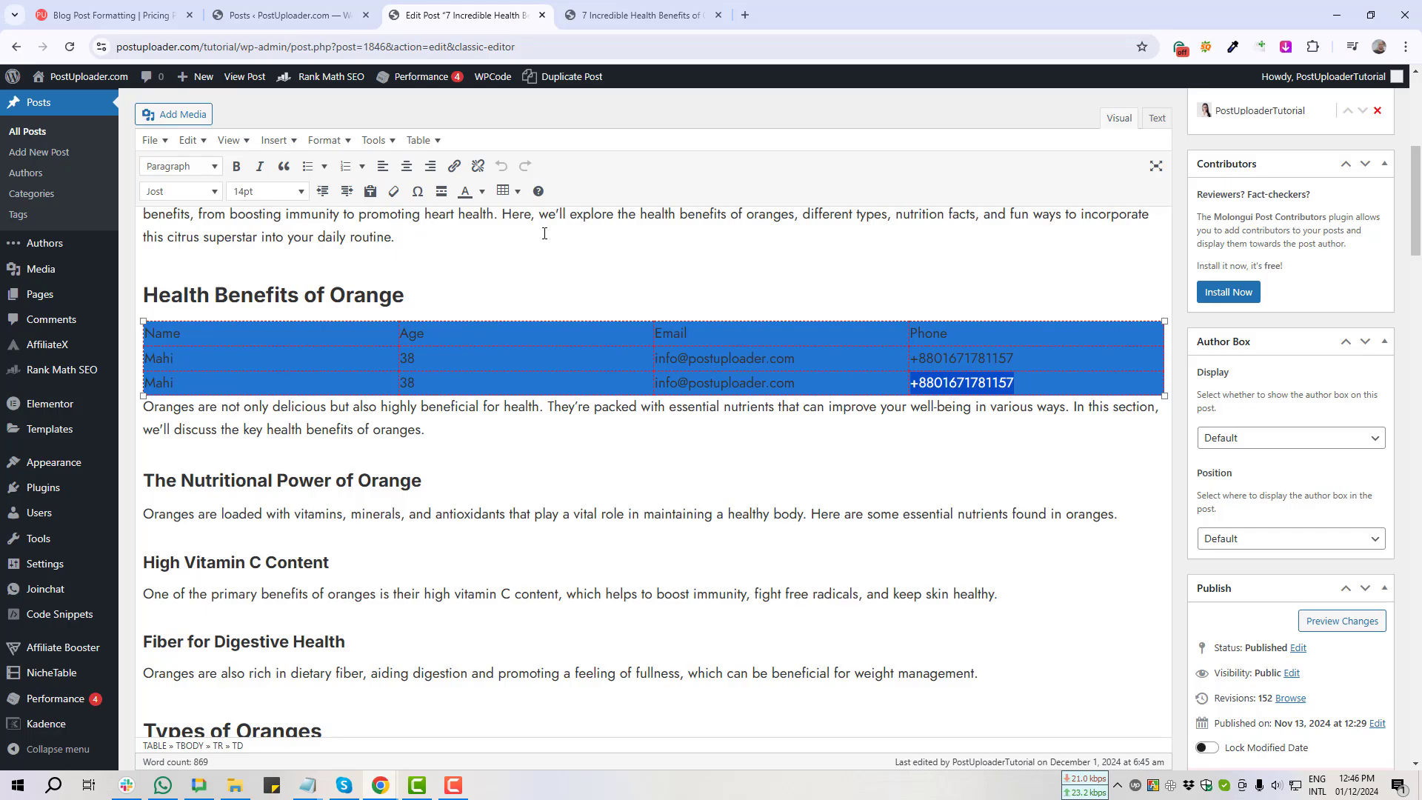
left_click(507, 191)
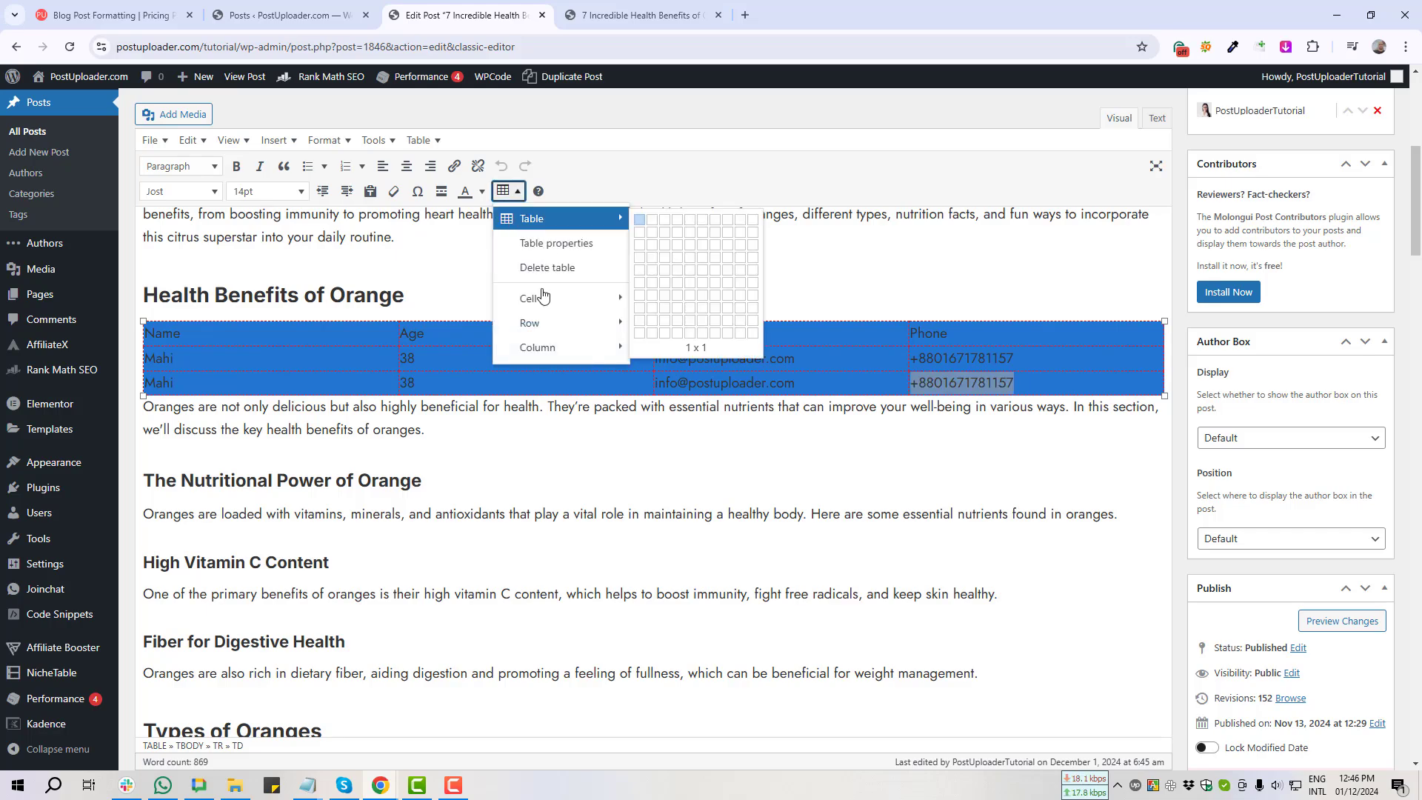
mouse_move(543, 297)
left_click(676, 310)
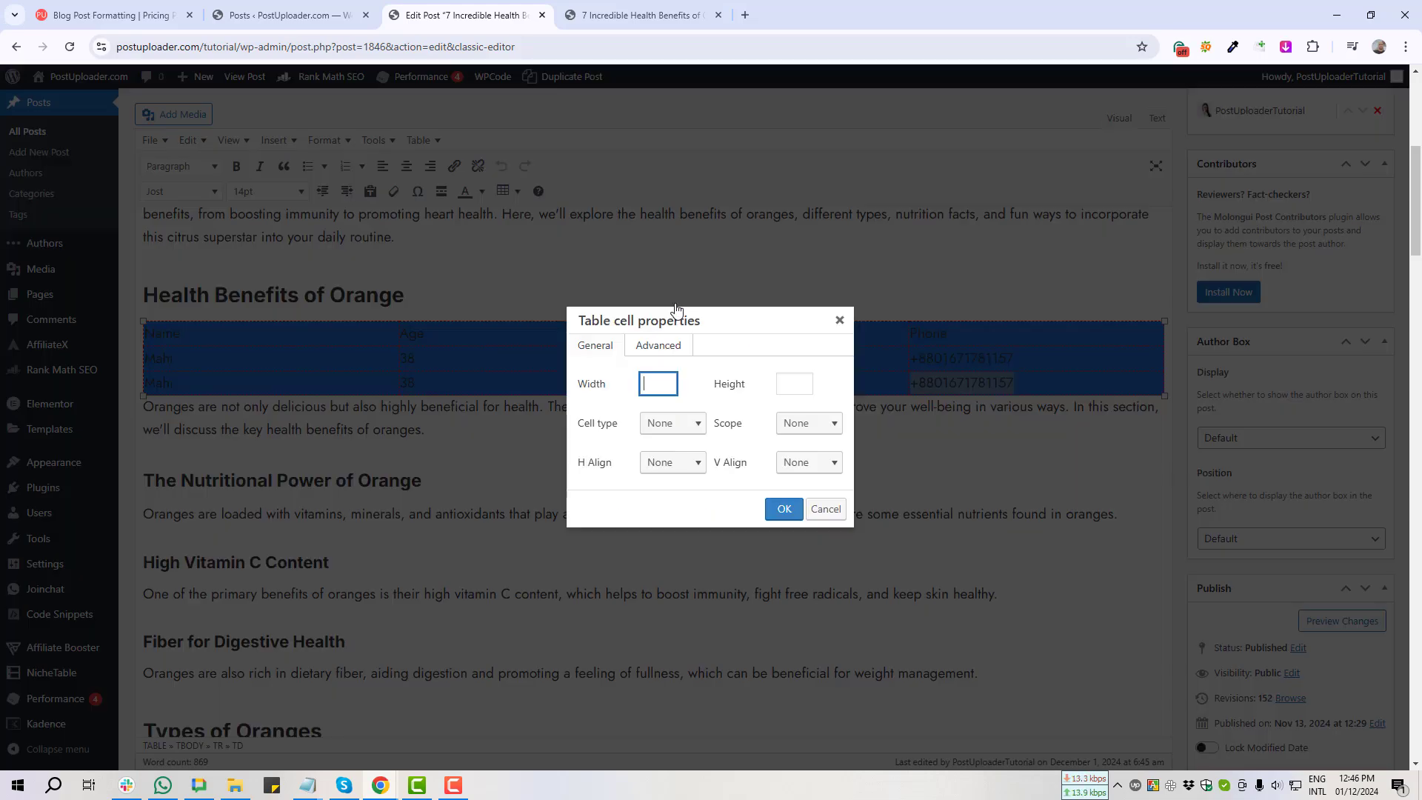
left_click(667, 348)
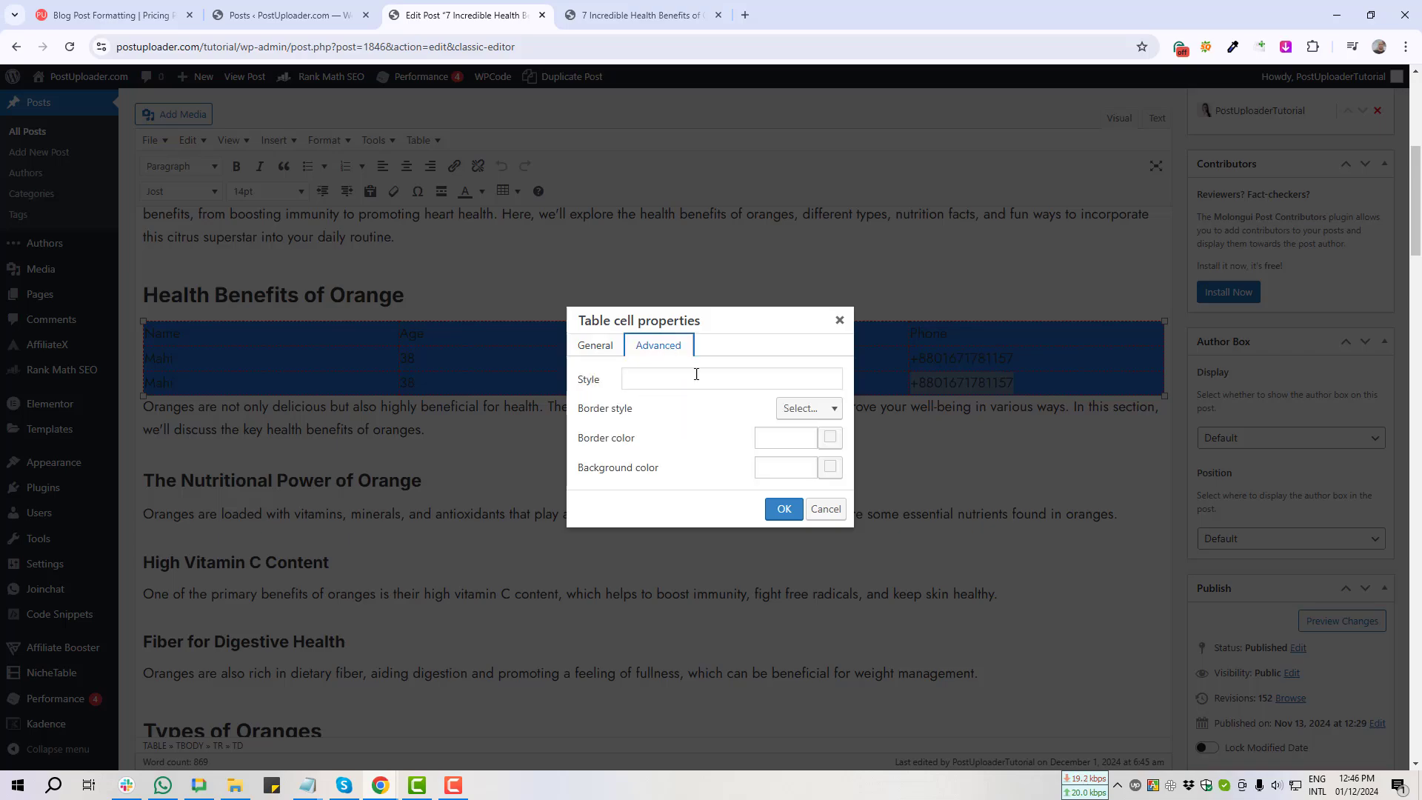
left_click(823, 410)
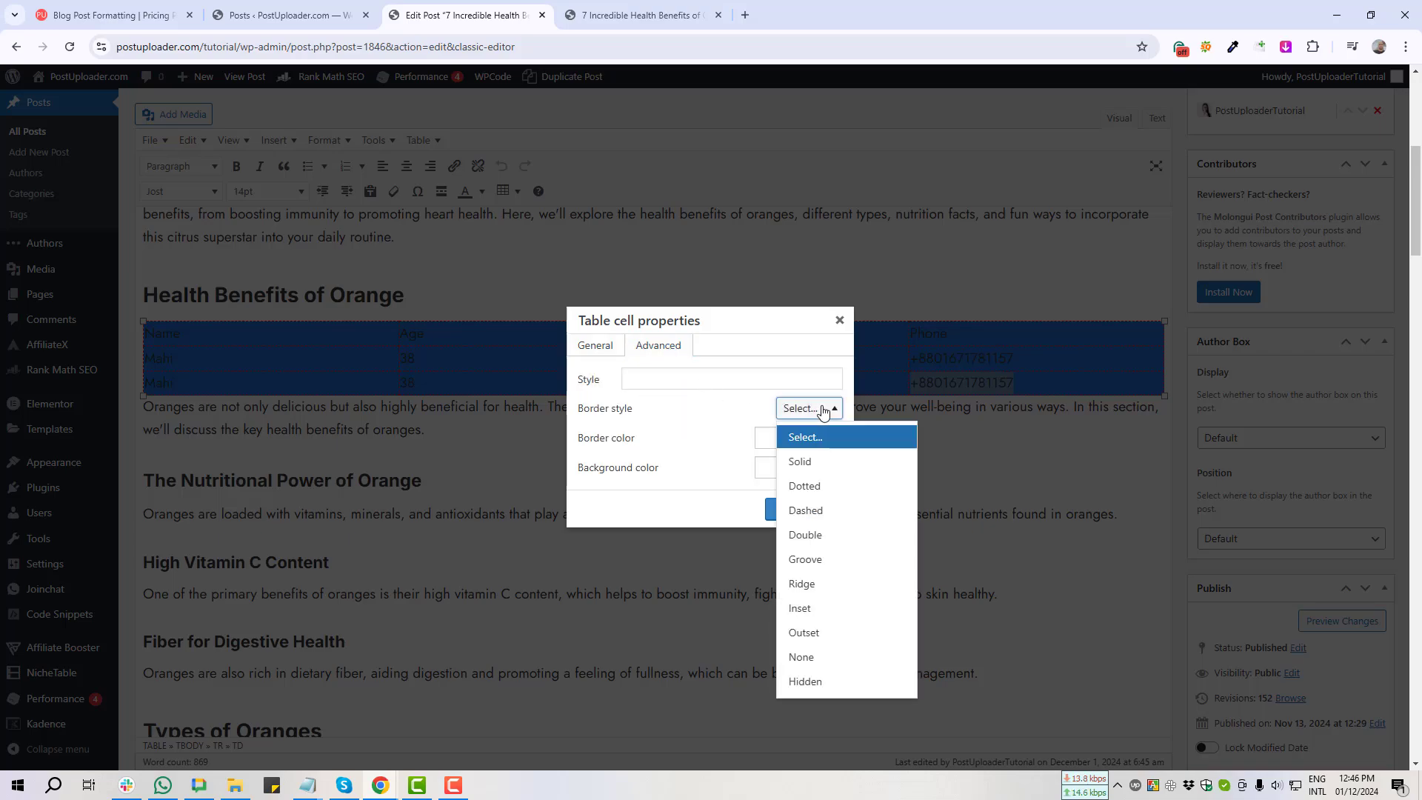
Step: Set the cell borders to Solid with black (000000) border color and apply
left_click(809, 462)
scroll(824, 443, "up", 2)
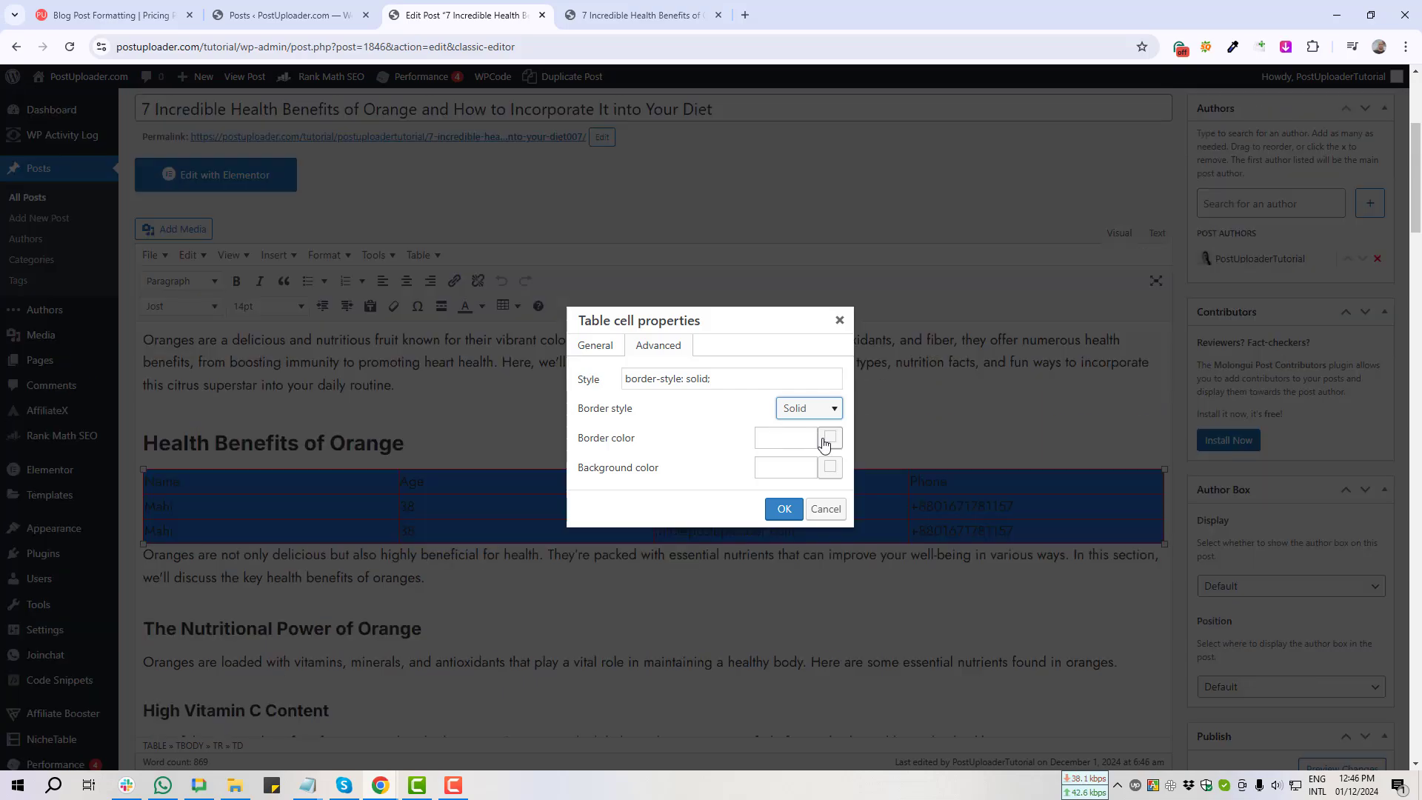
left_click(829, 439)
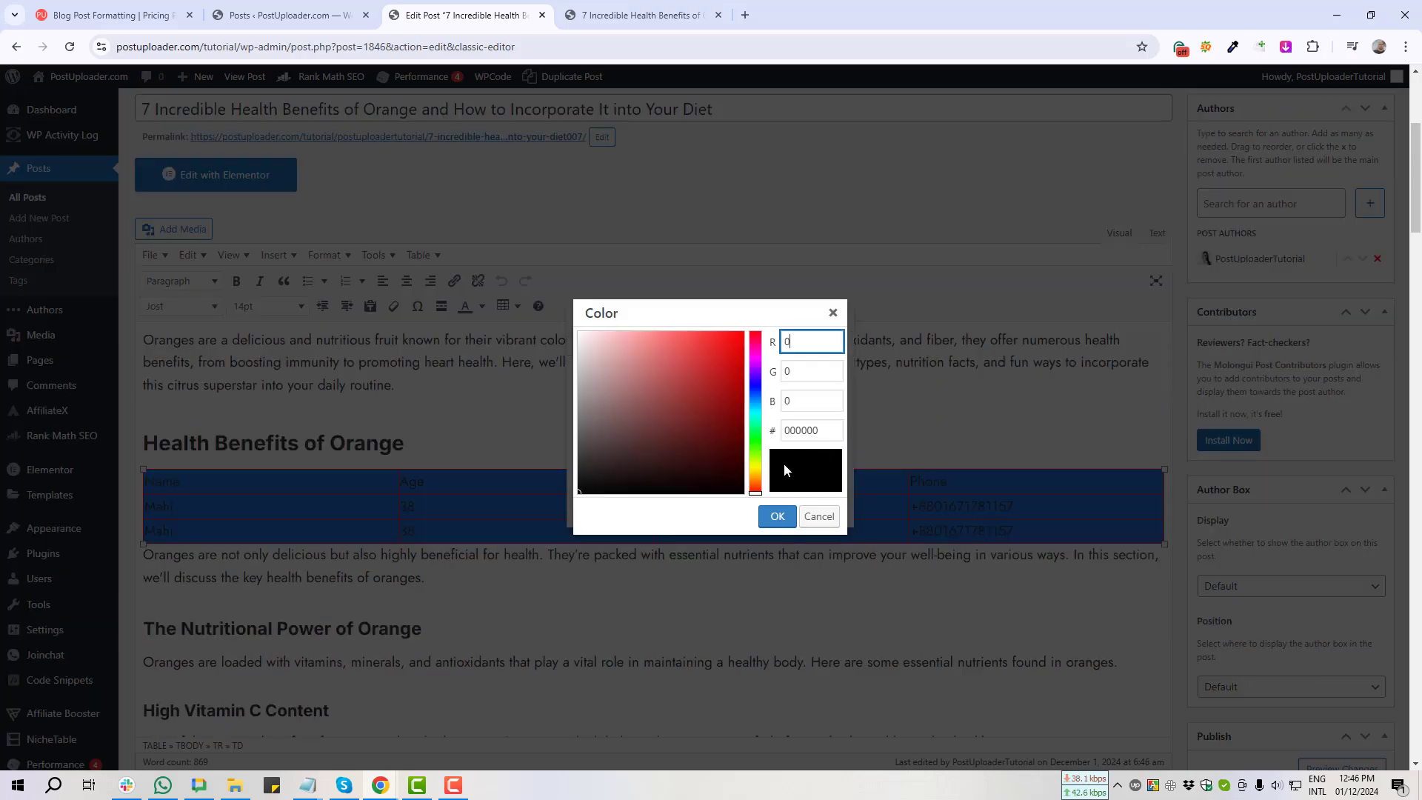
left_click(775, 511)
left_click(783, 511)
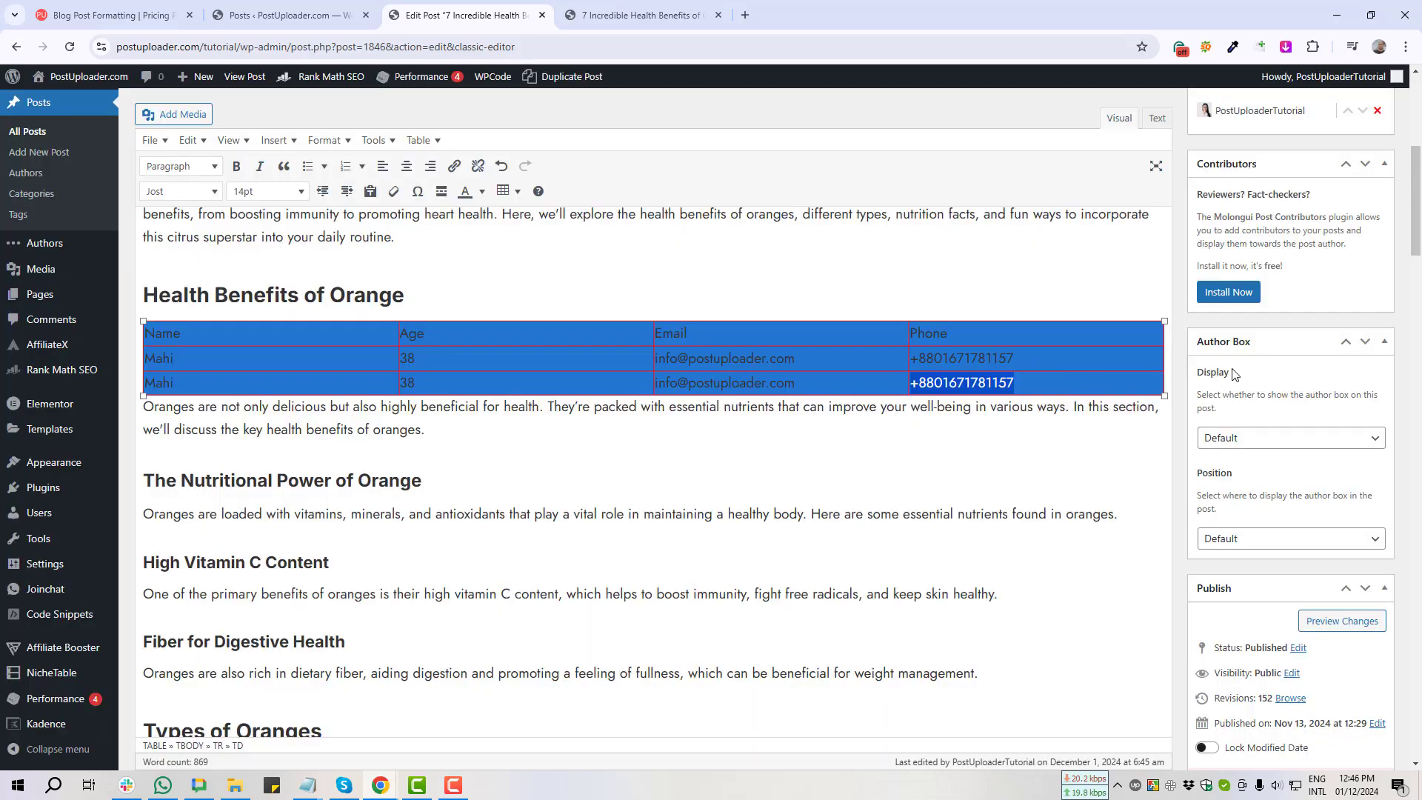
scroll(1296, 474, "down", 5)
Step: Update the post and check the table's solid black borders on the live page
left_click(1359, 575)
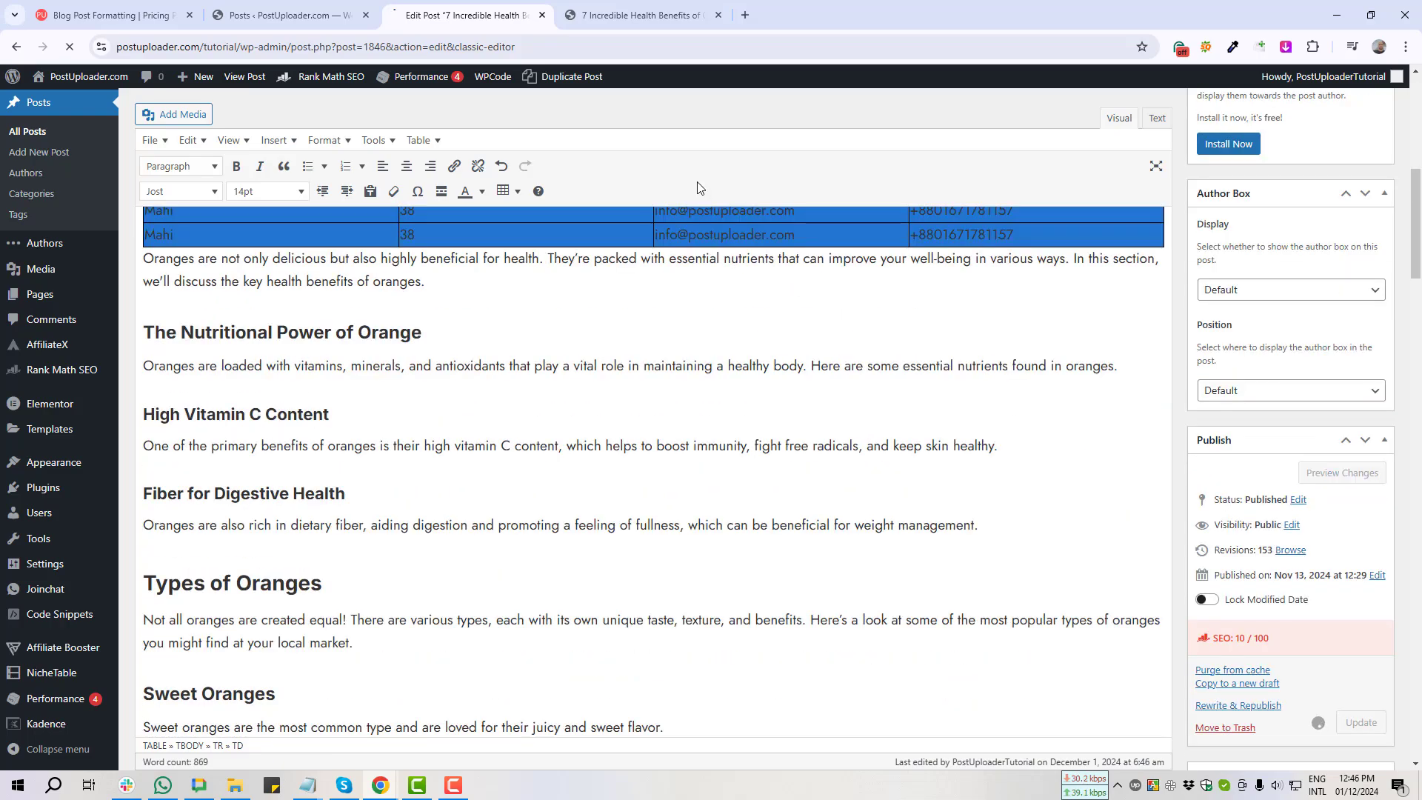
left_click(636, 15)
mouse_move(247, 320)
left_mouse_down()
mouse_move(874, 387)
mouse_move(562, 385)
left_mouse_up()
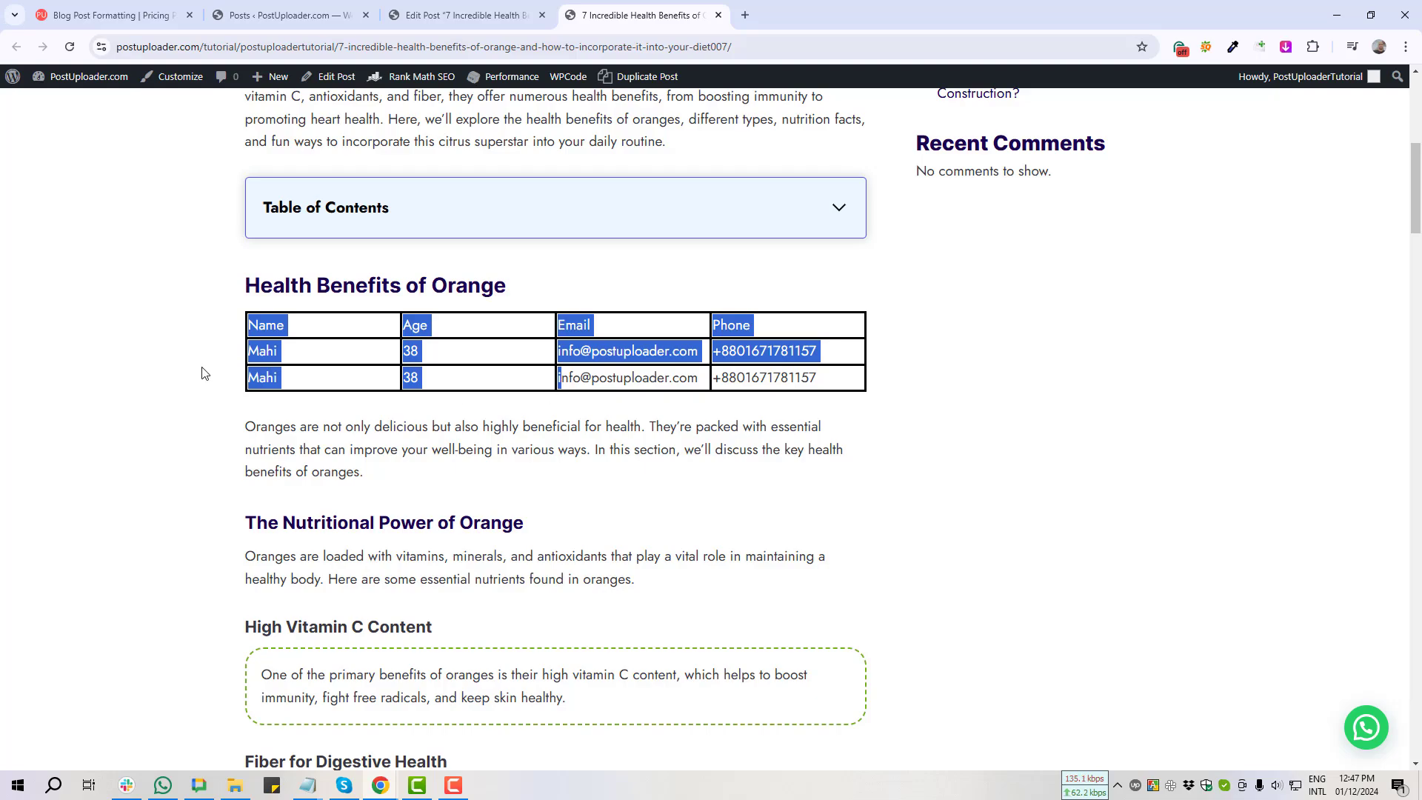
left_click(152, 372)
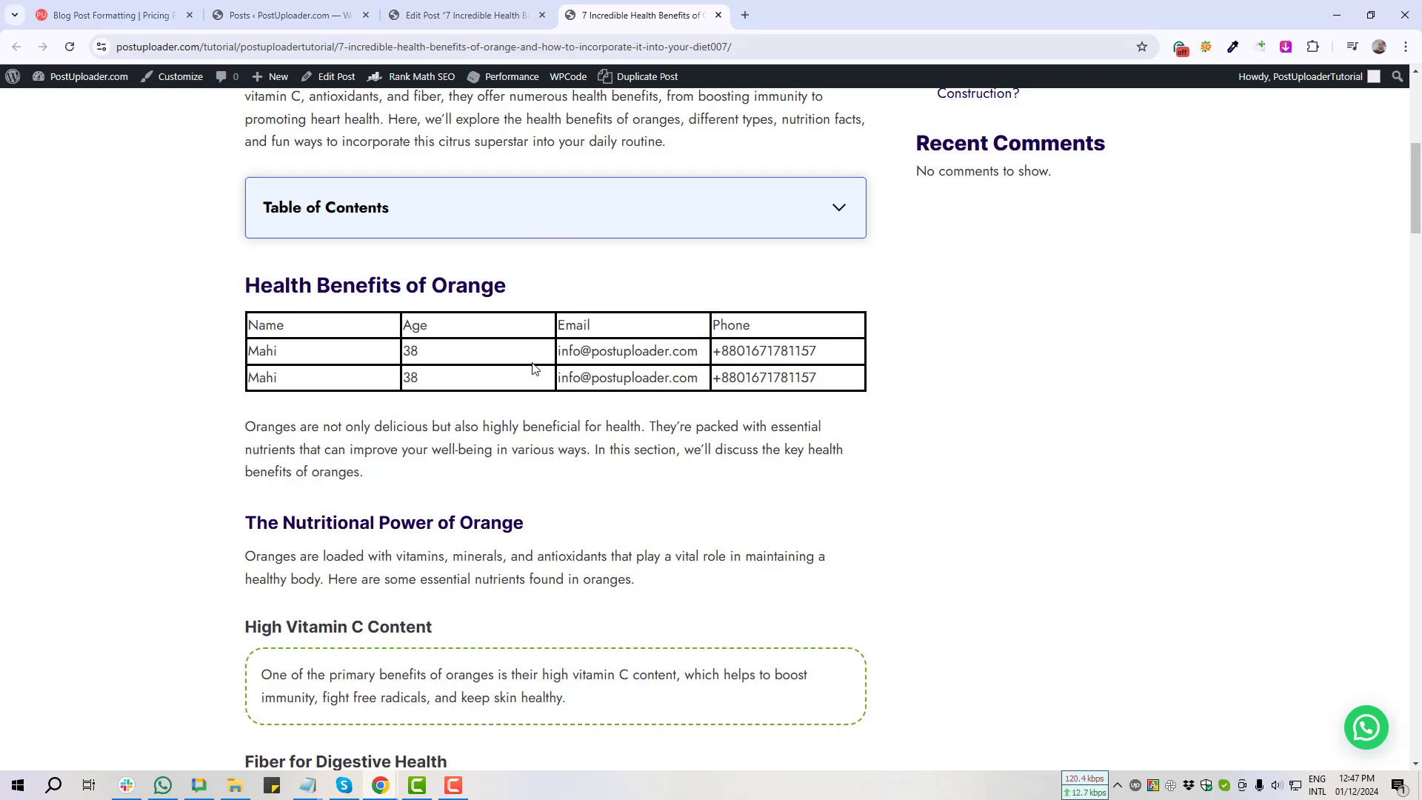
left_click(448, 15)
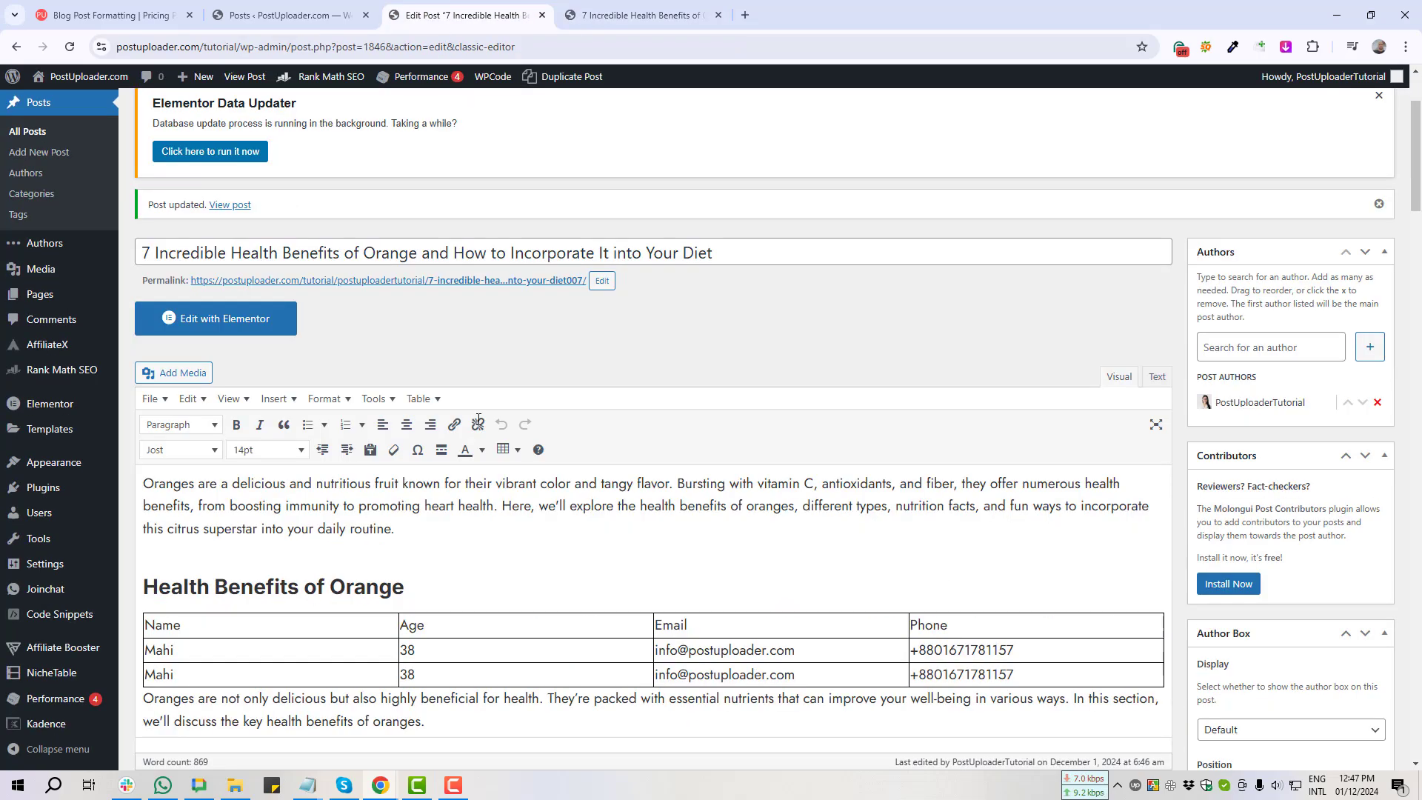
Step: Capture a screenshot of the table's Name, Age, Email, Phone header row
scroll(478, 420, "down", 4)
left_click(186, 333)
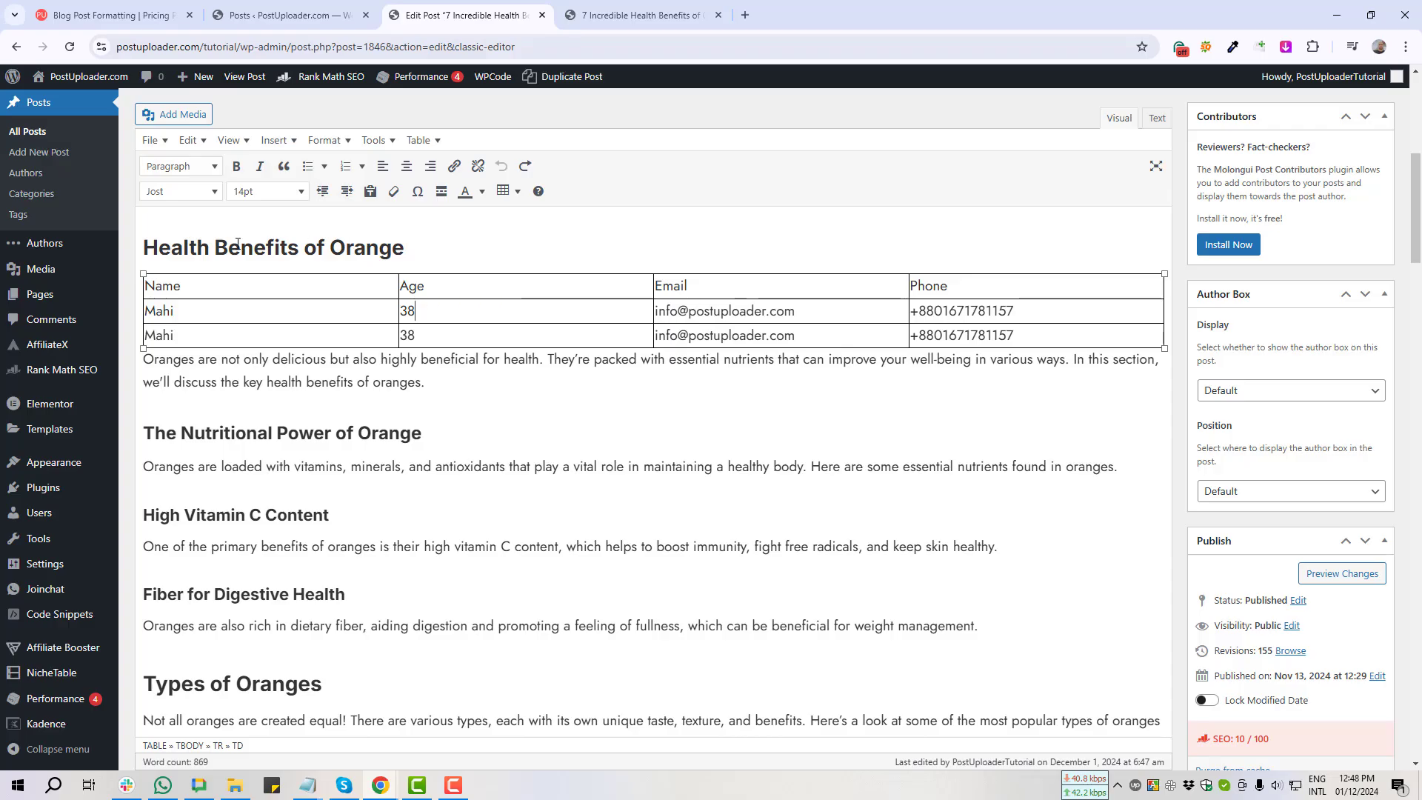
key("Print")
left_click_drag(136, 260, 1168, 304)
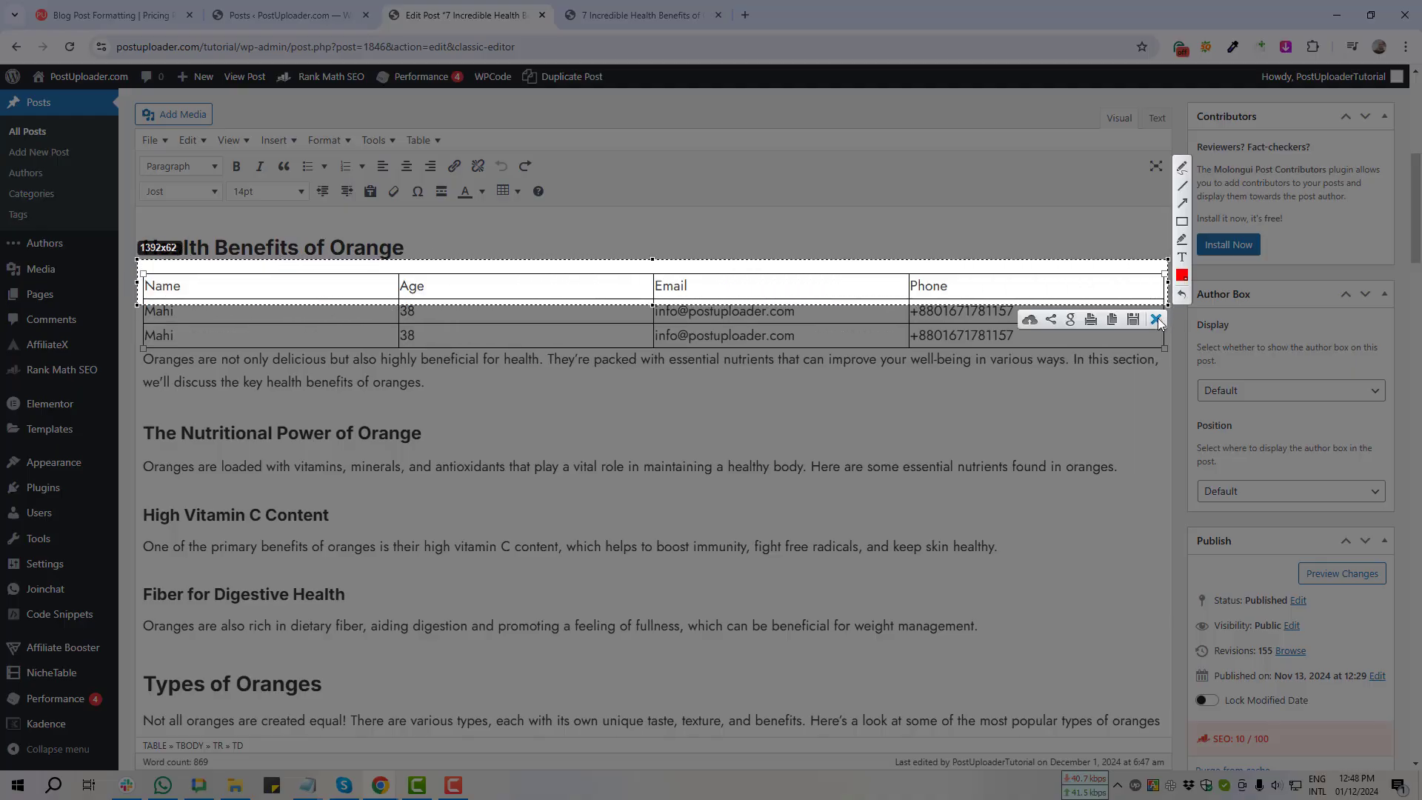
left_click(1156, 320)
Step: Select the Name-to-Phone cells, open Table cell properties, and screenshot the Cell type field
left_click_drag(147, 285, 1031, 296)
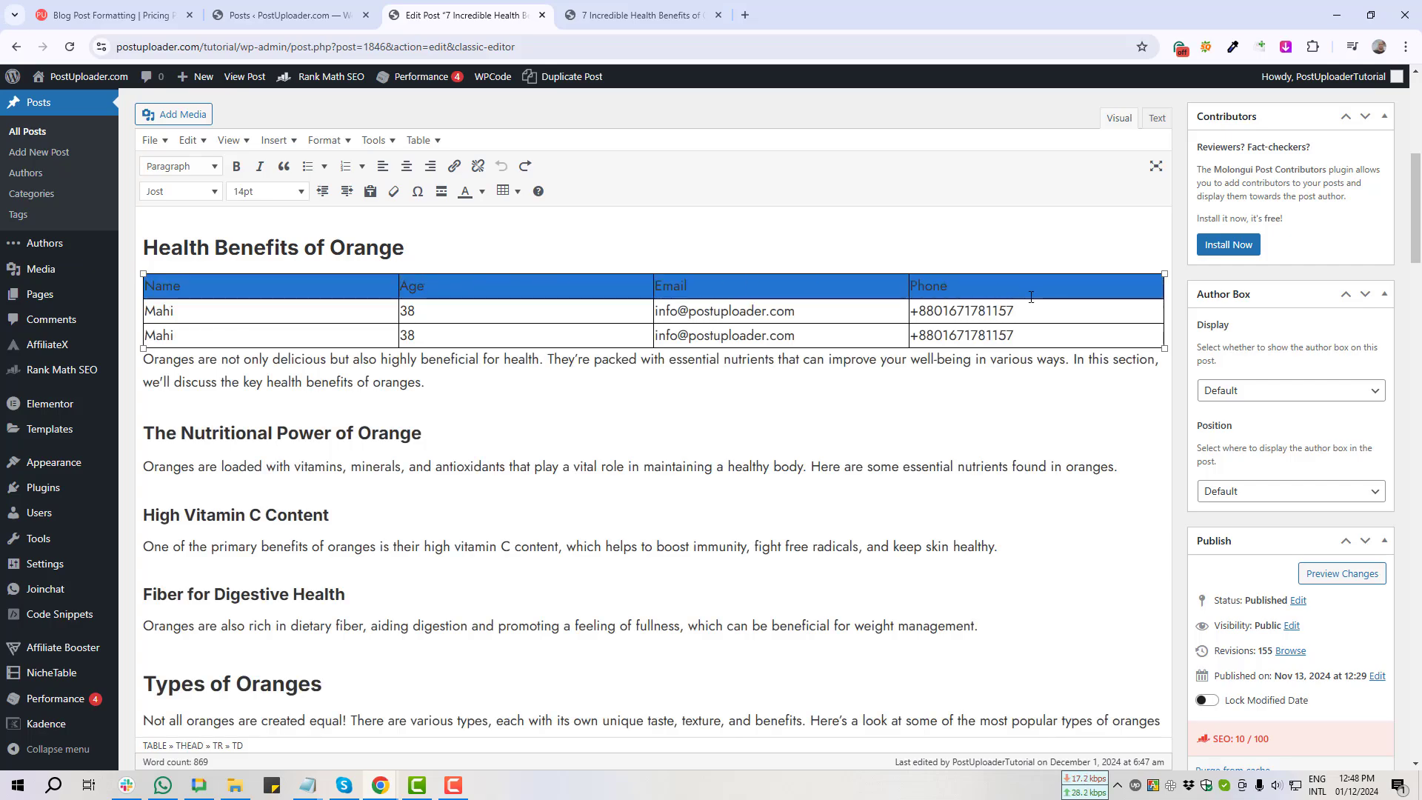
left_click(501, 192)
mouse_move(555, 300)
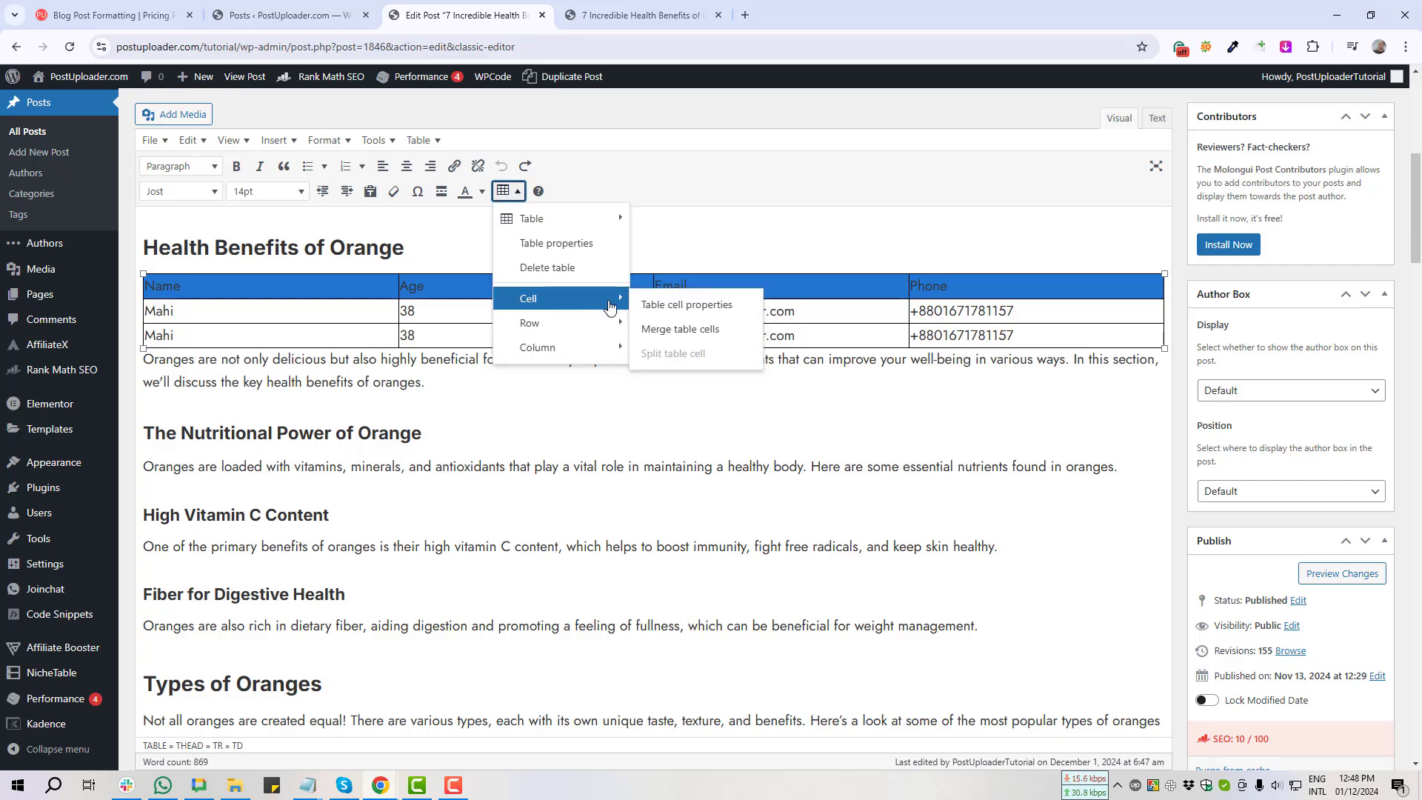
left_click(714, 308)
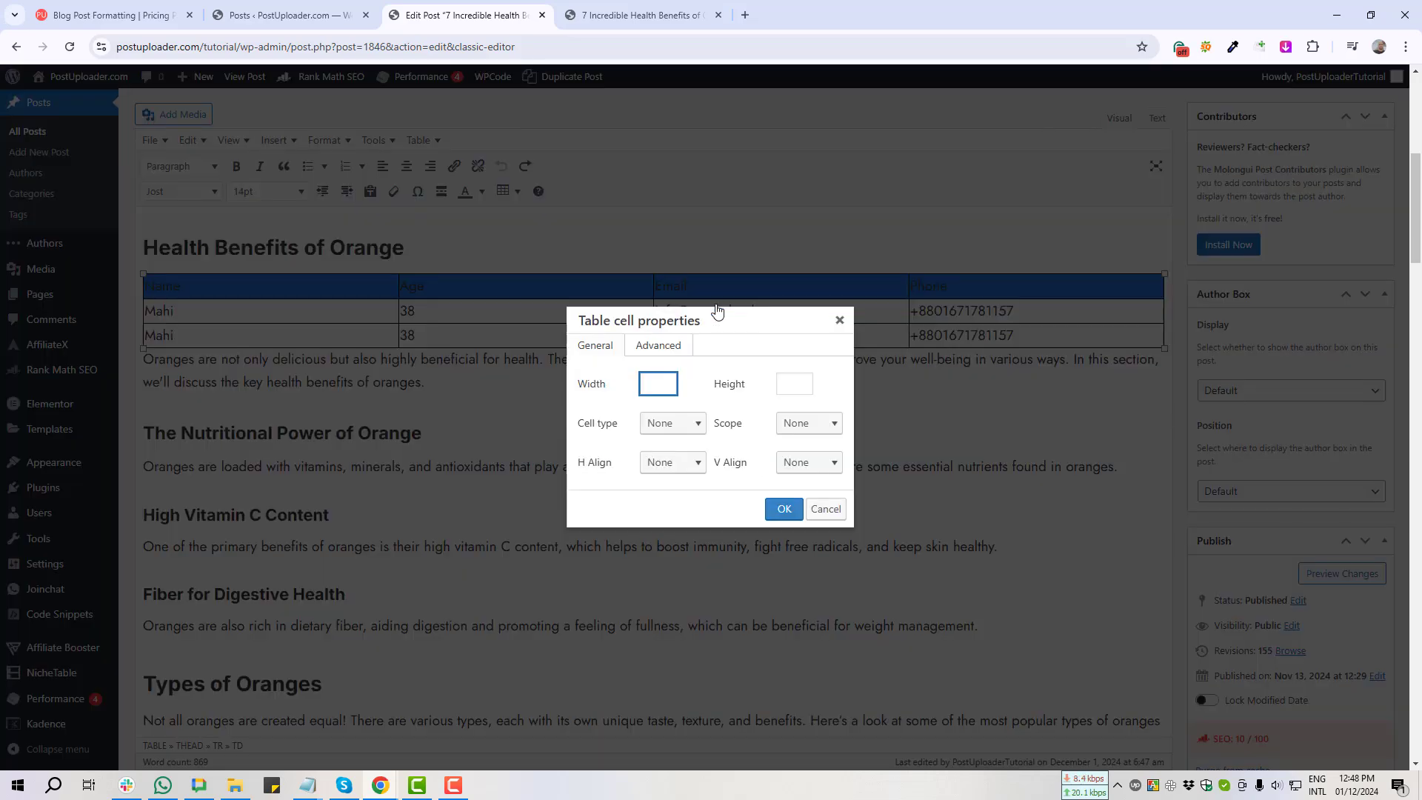
key("Print")
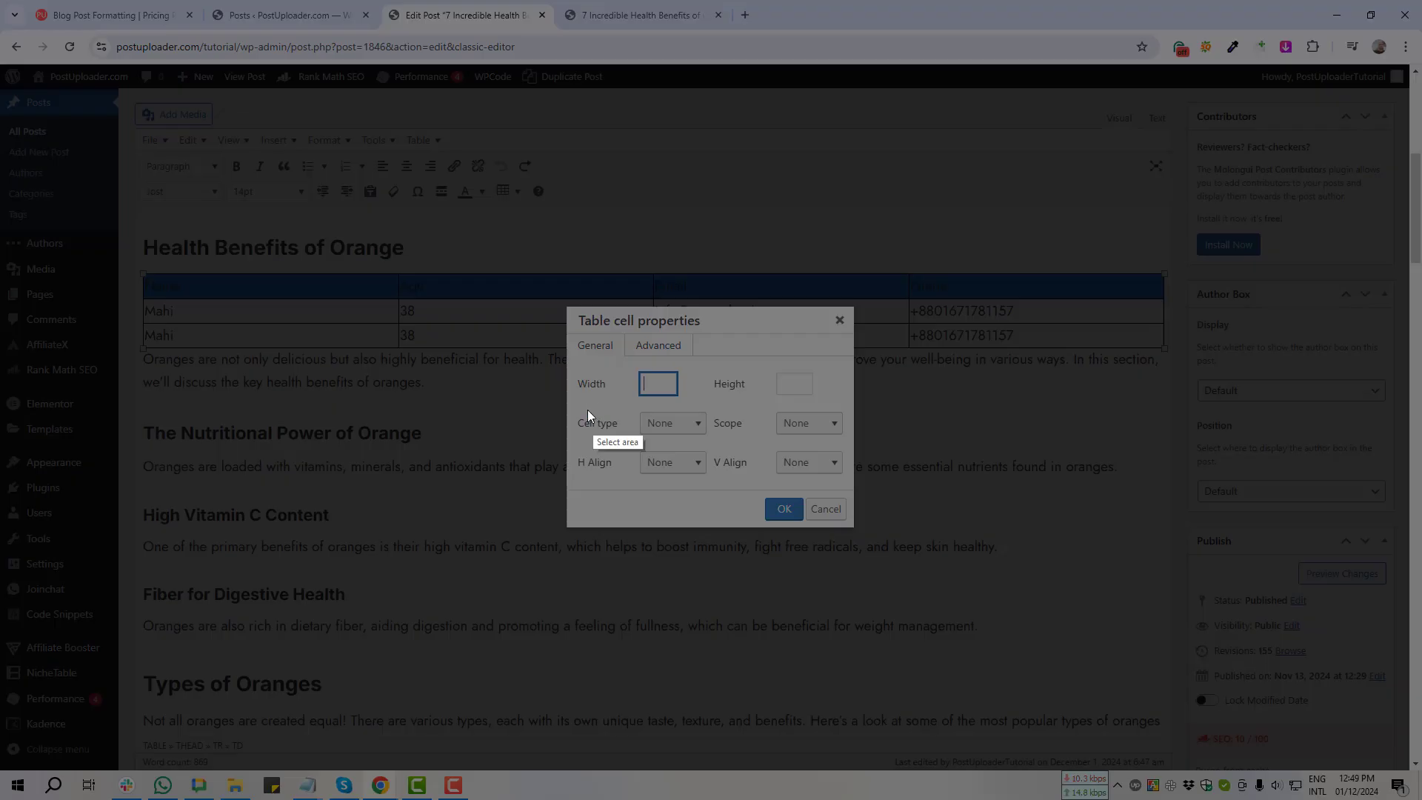
left_click_drag(570, 402, 731, 443)
left_click(718, 452)
Step: Set the selected cells' Cell type to Header cell and update the post
left_click(691, 431)
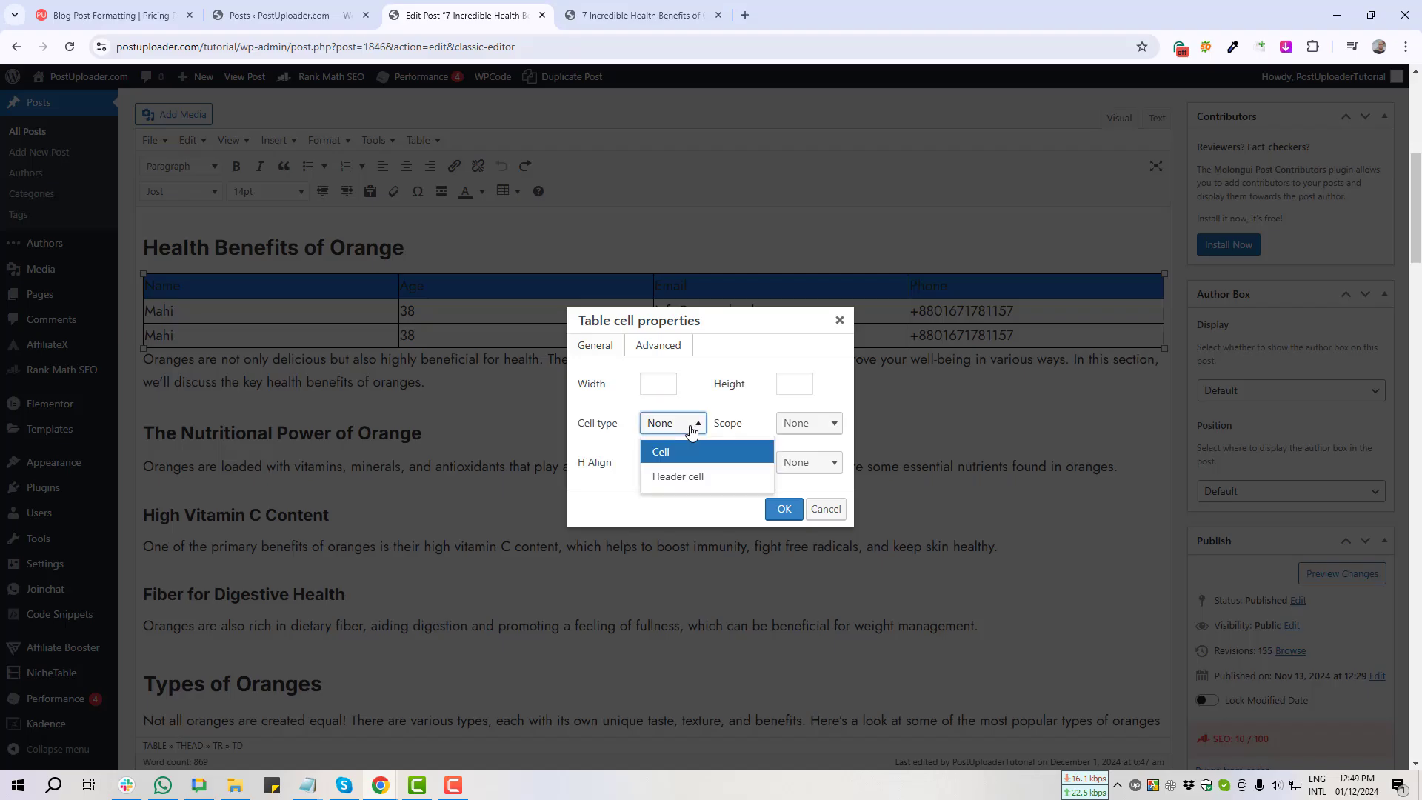
key("Print")
left_click_drag(644, 455, 749, 490)
left_click(735, 501)
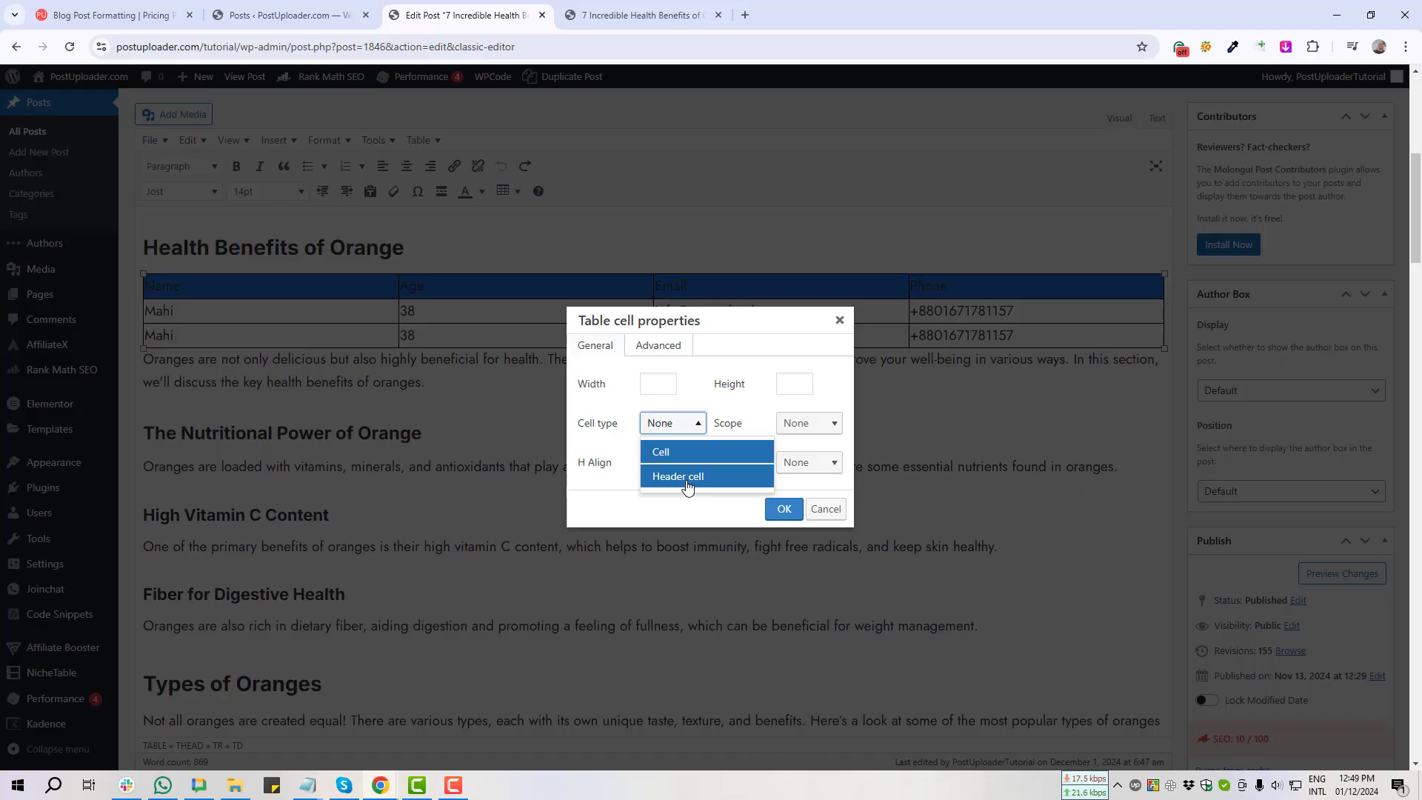
left_click(688, 480)
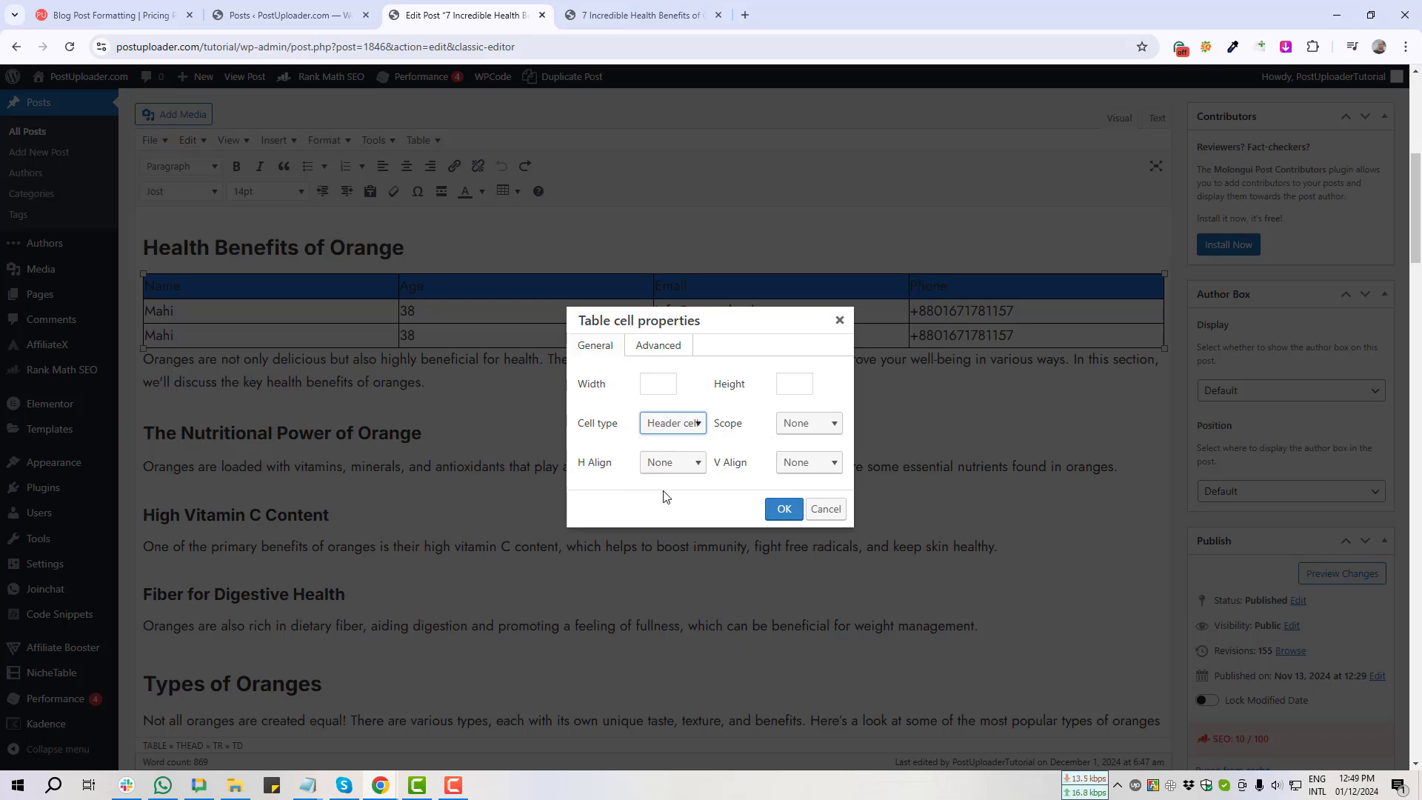
left_click(781, 509)
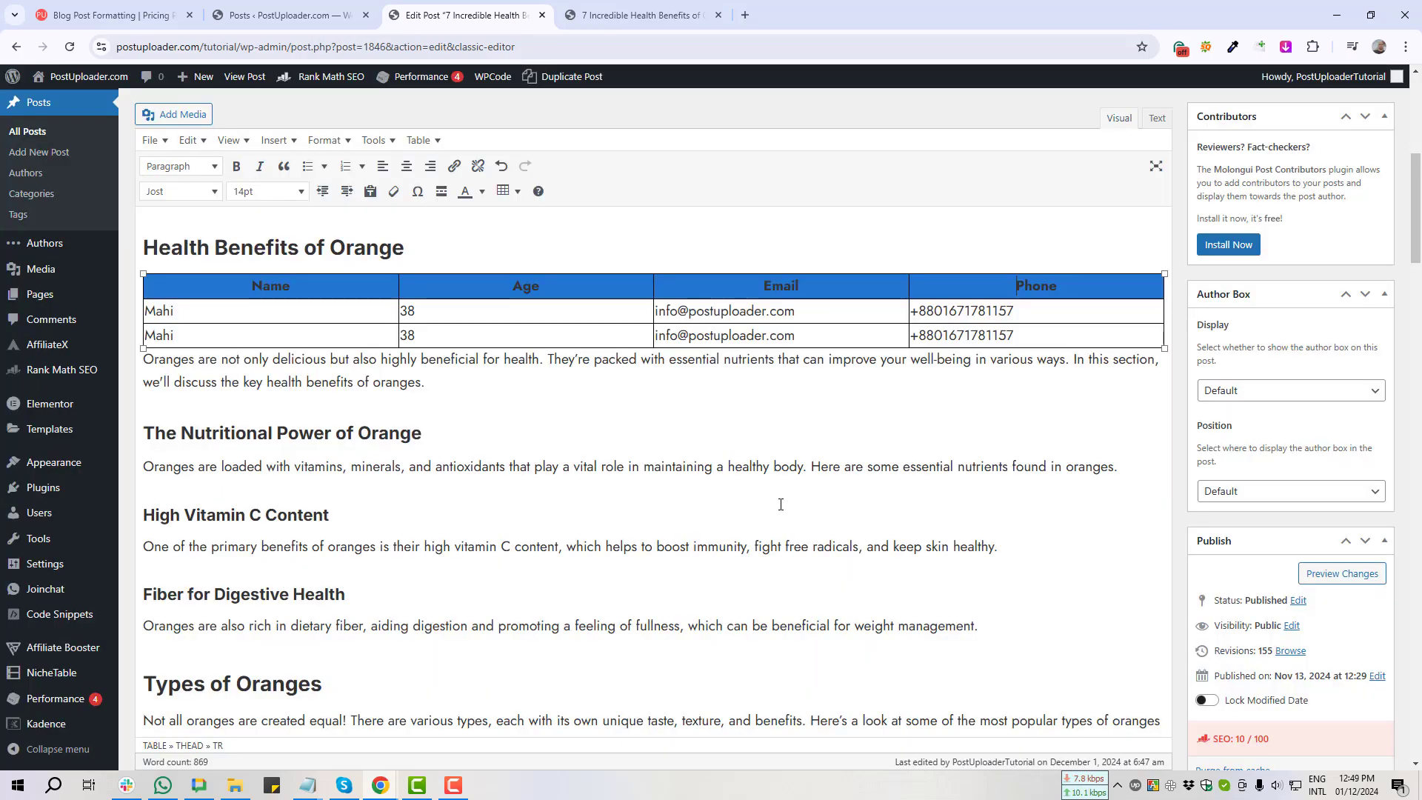
scroll(1247, 333, "down", 4)
left_click(1361, 527)
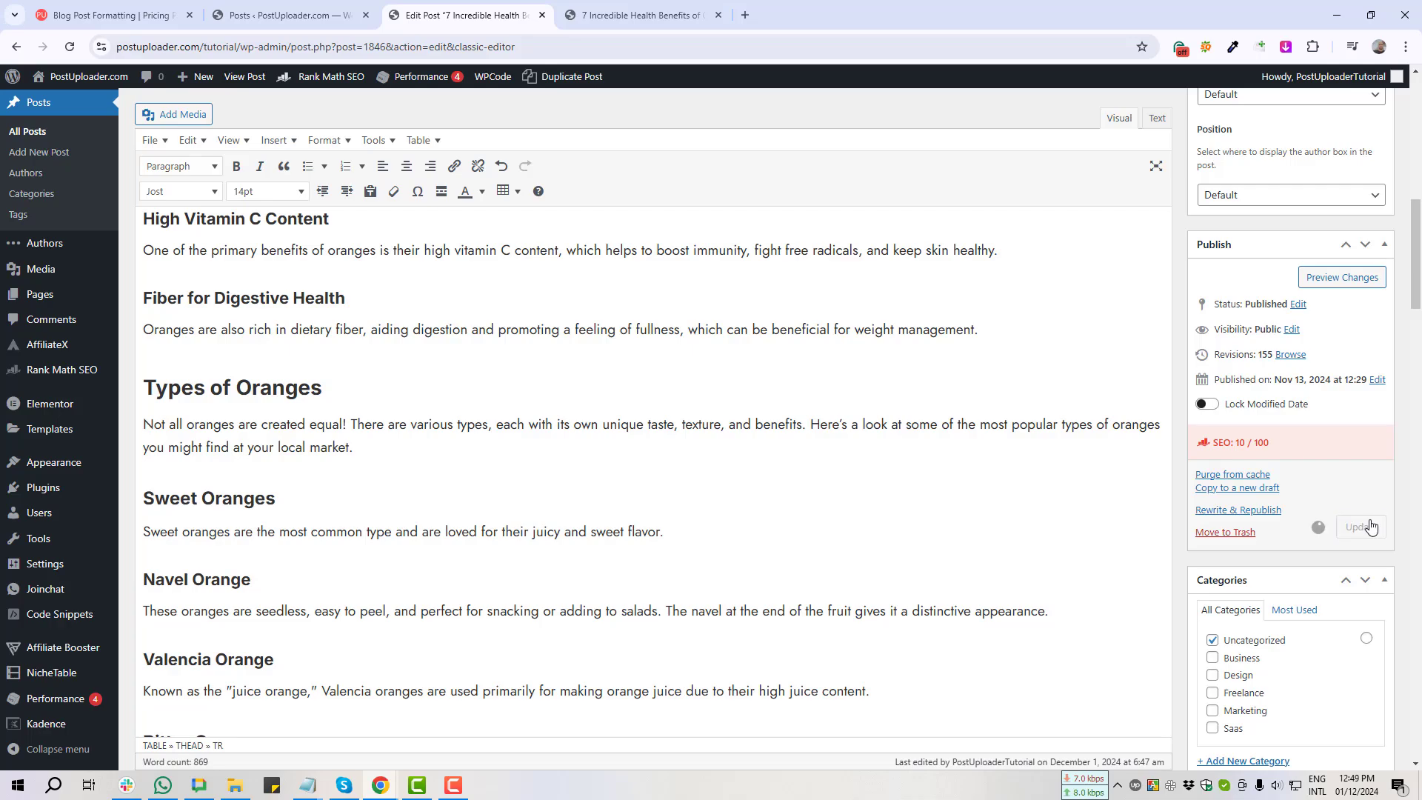
left_click(641, 15)
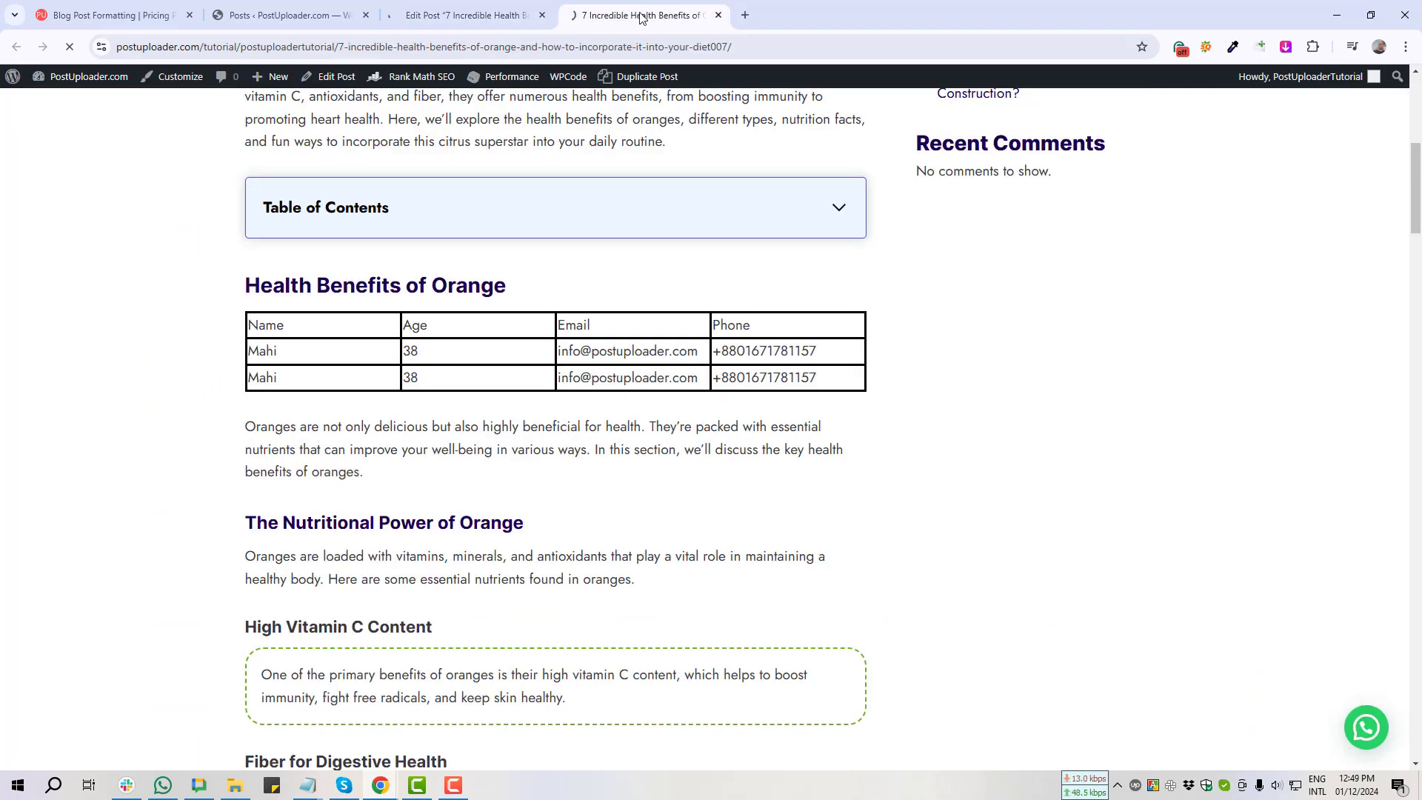
key("F5")
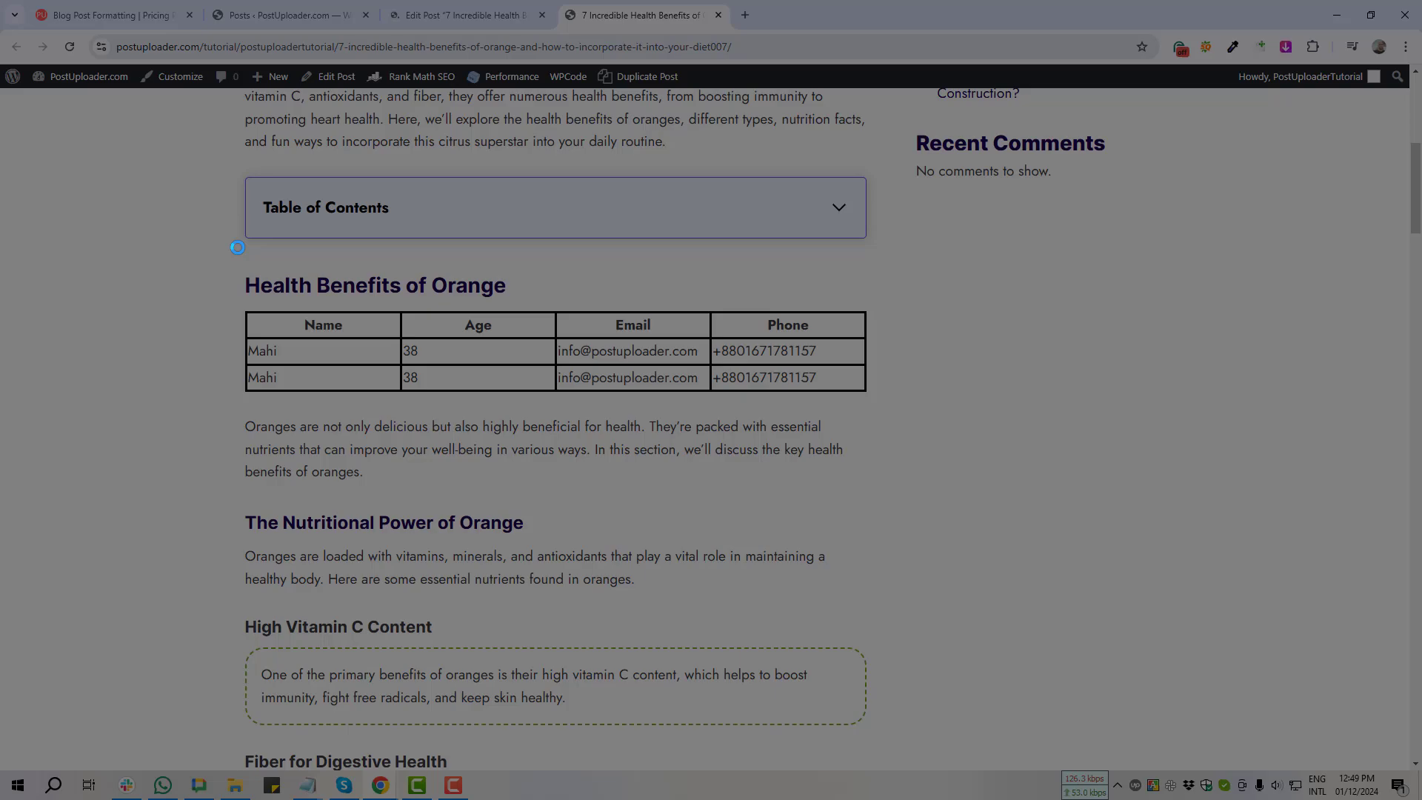
left_click_drag(246, 288, 877, 343)
left_click(864, 357)
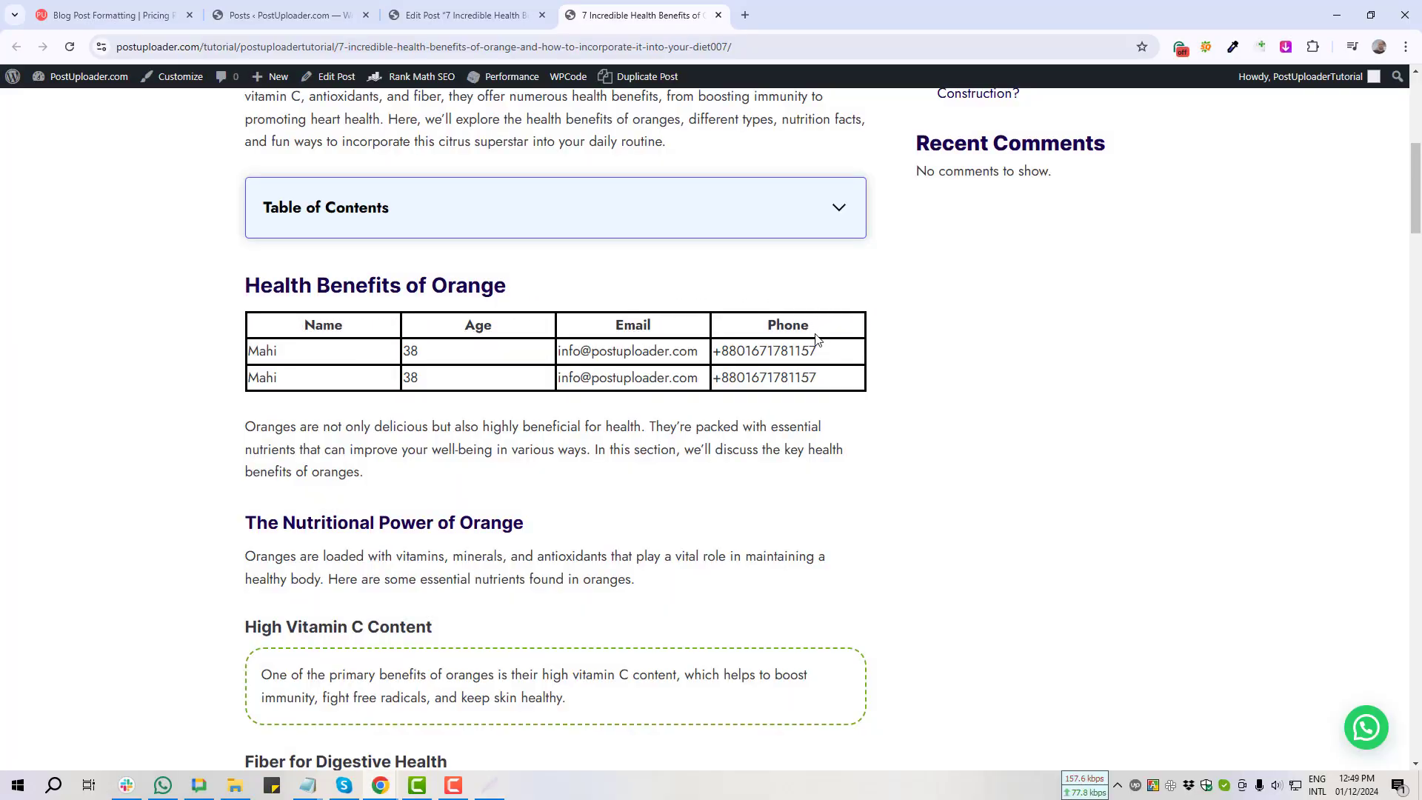
left_click(407, 14)
left_click(327, 409)
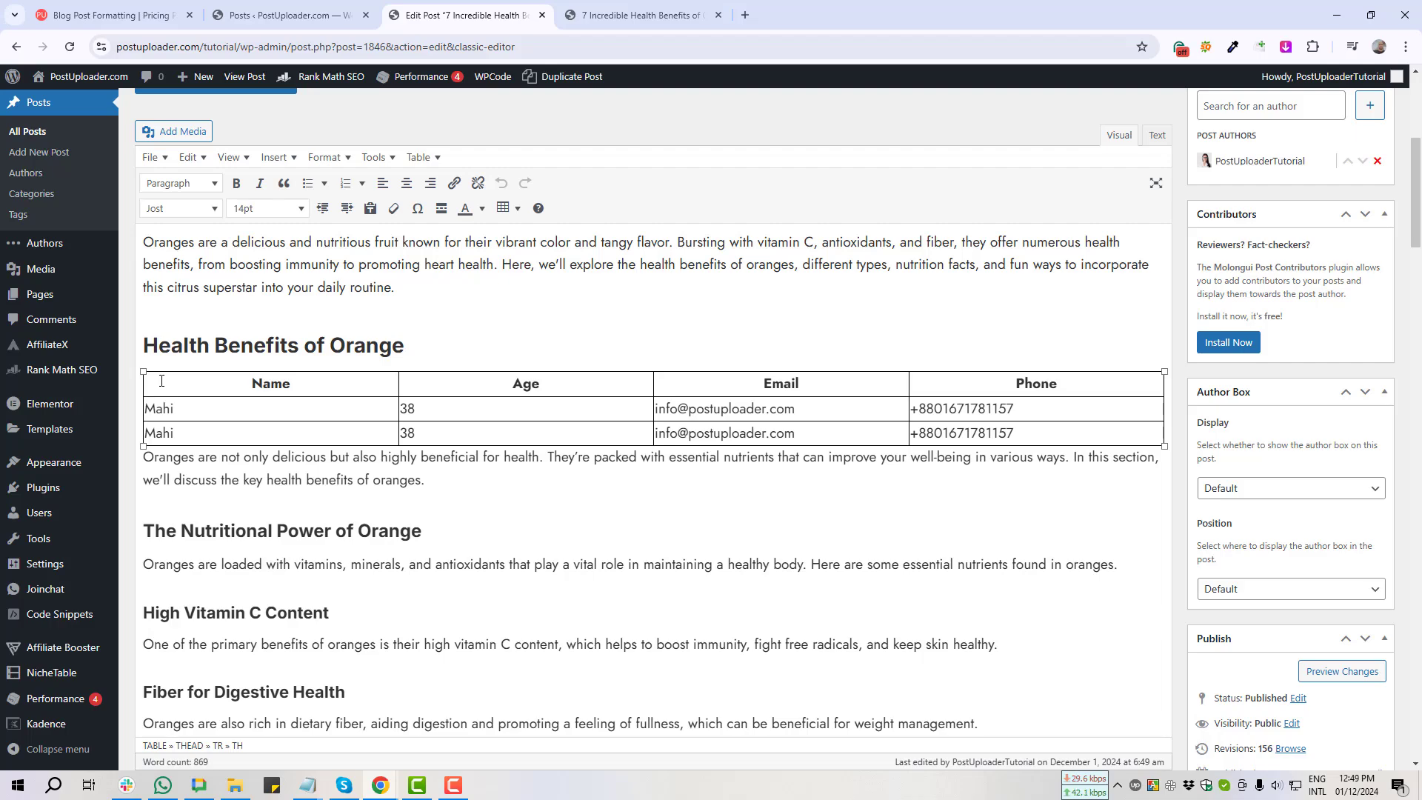
left_click_drag(153, 406, 441, 406)
key("ctrl+a")
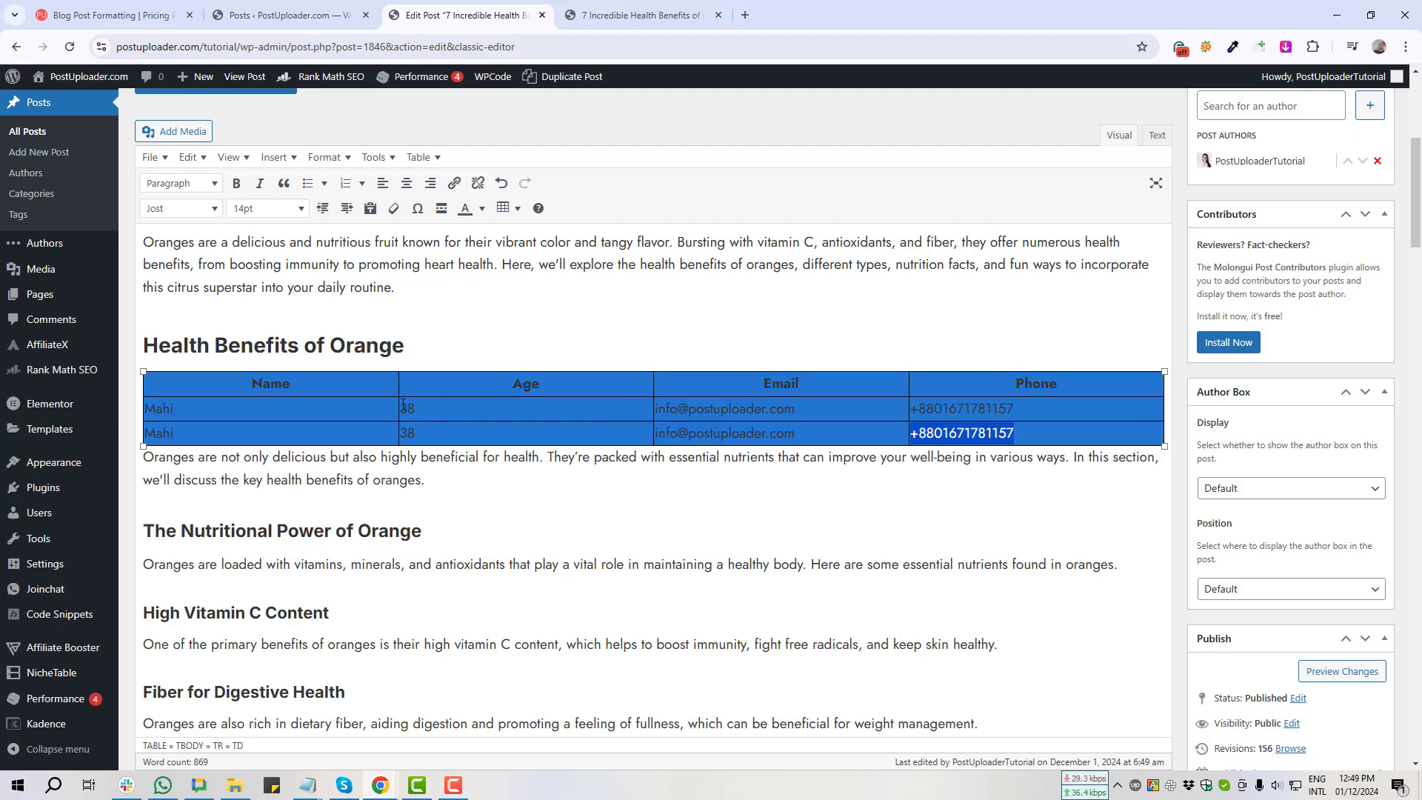
left_click(252, 406)
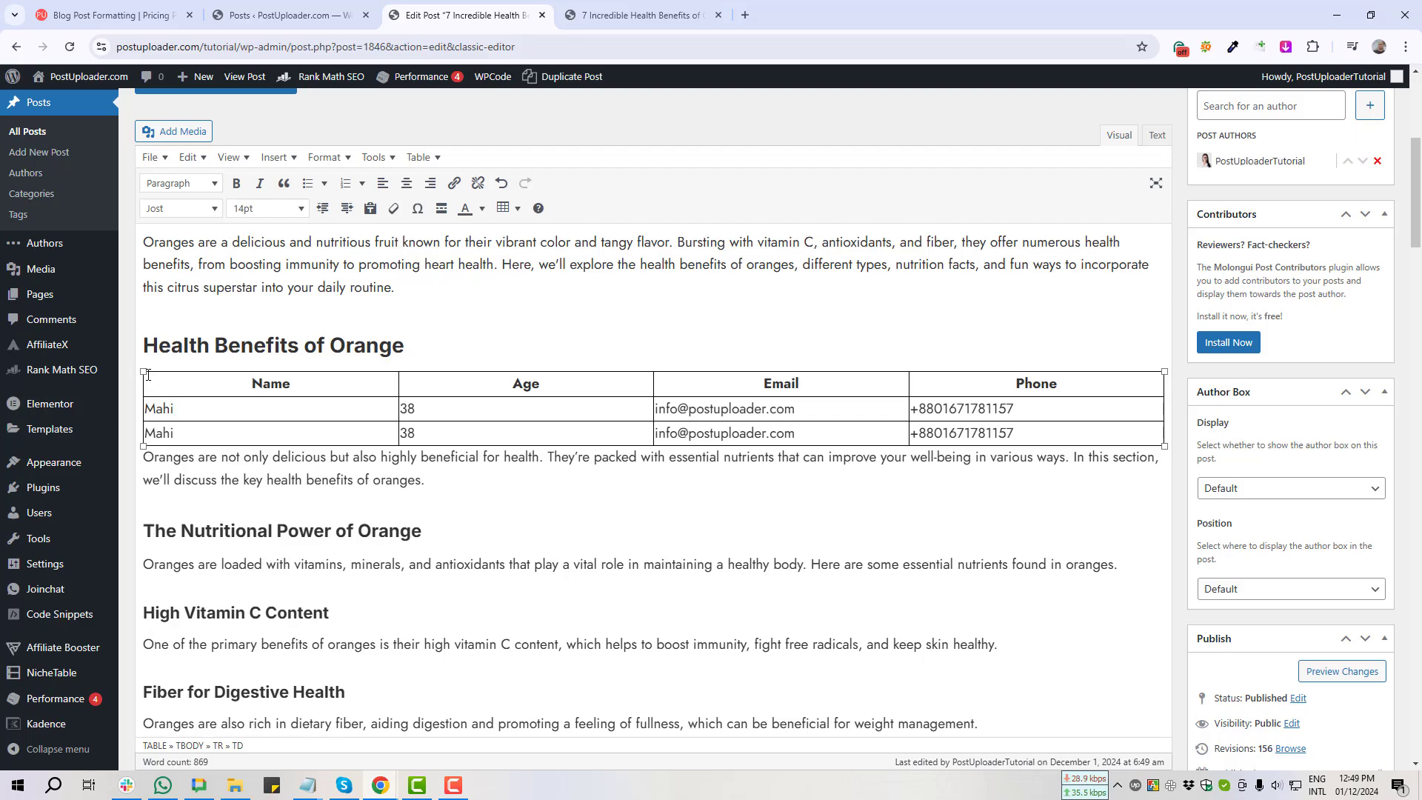
left_click_drag(147, 374, 1084, 442)
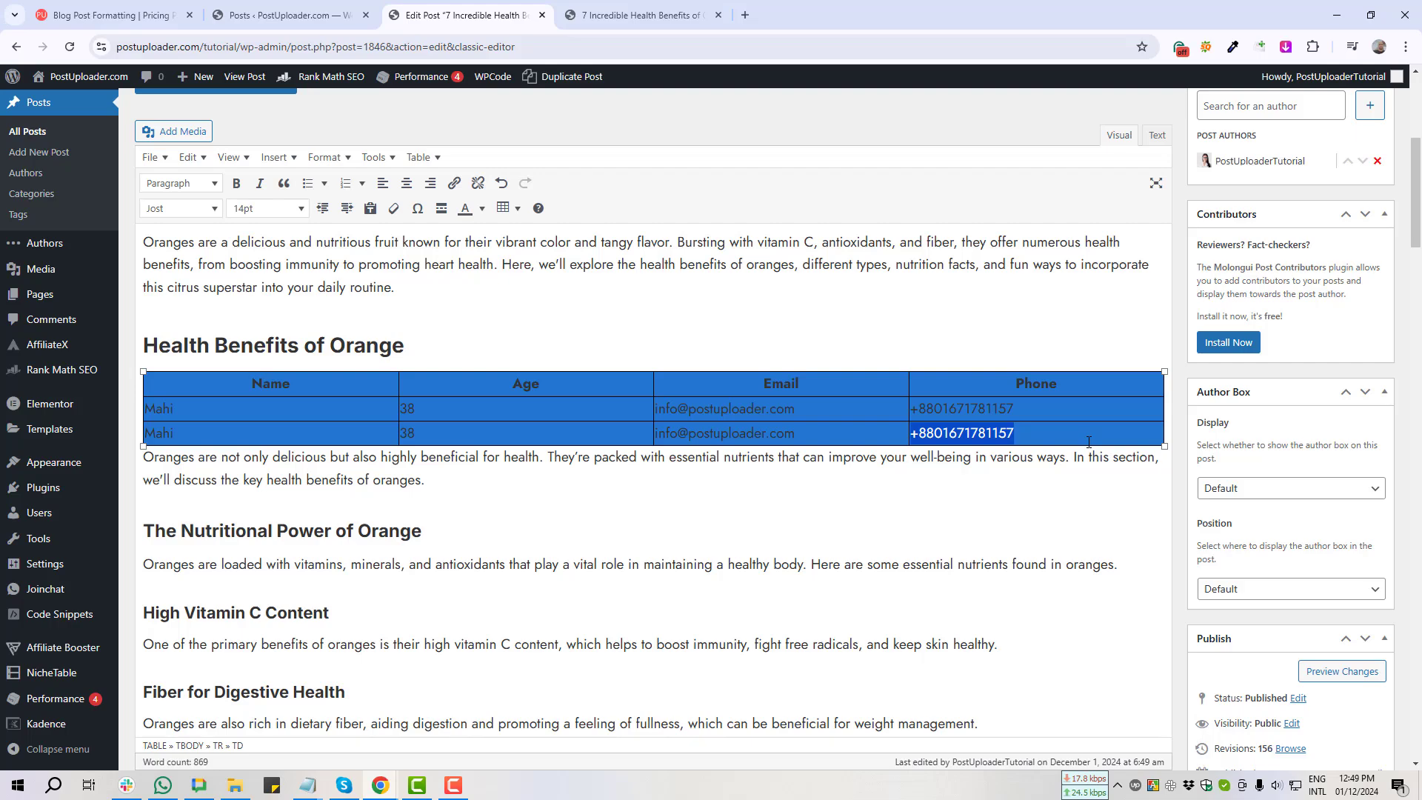
left_click(509, 212)
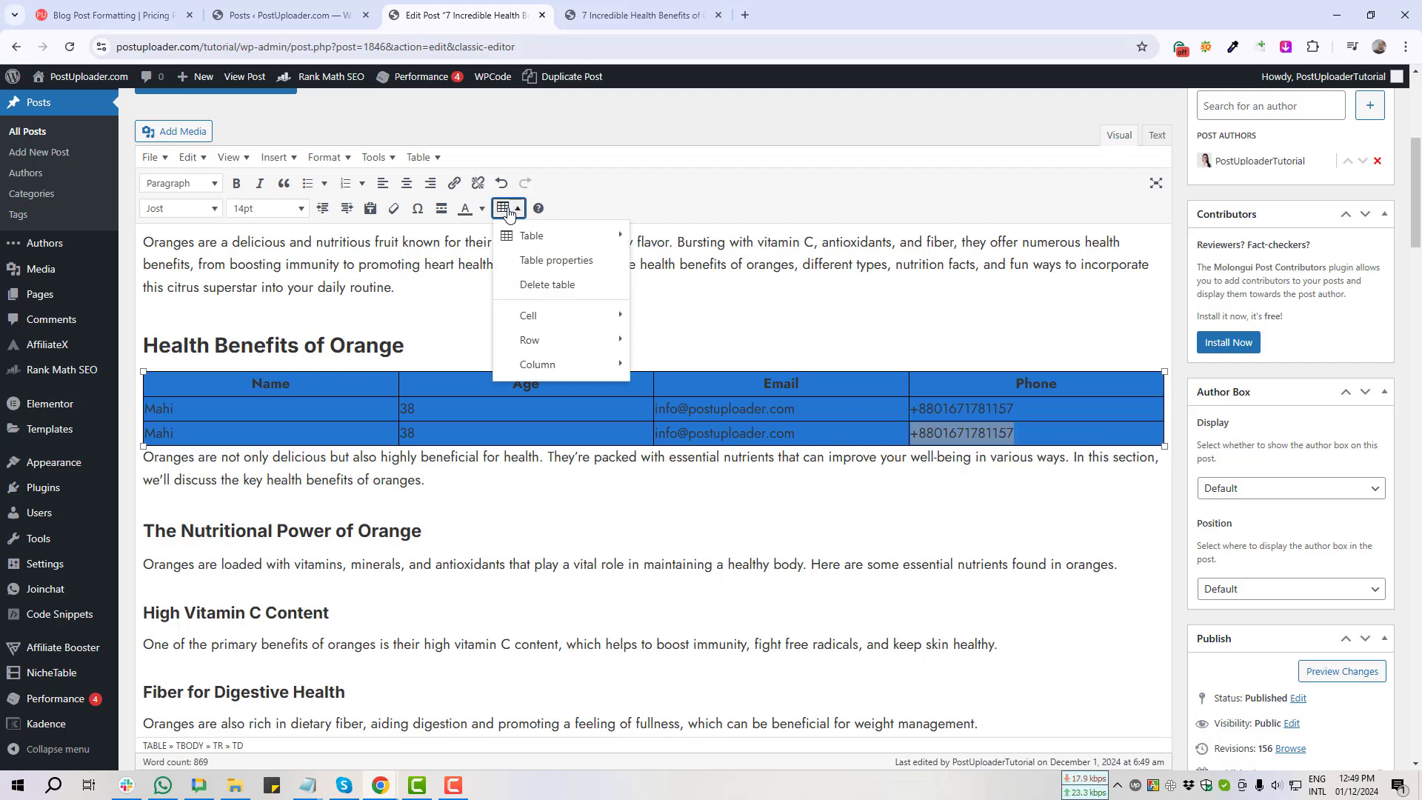
left_click(568, 262)
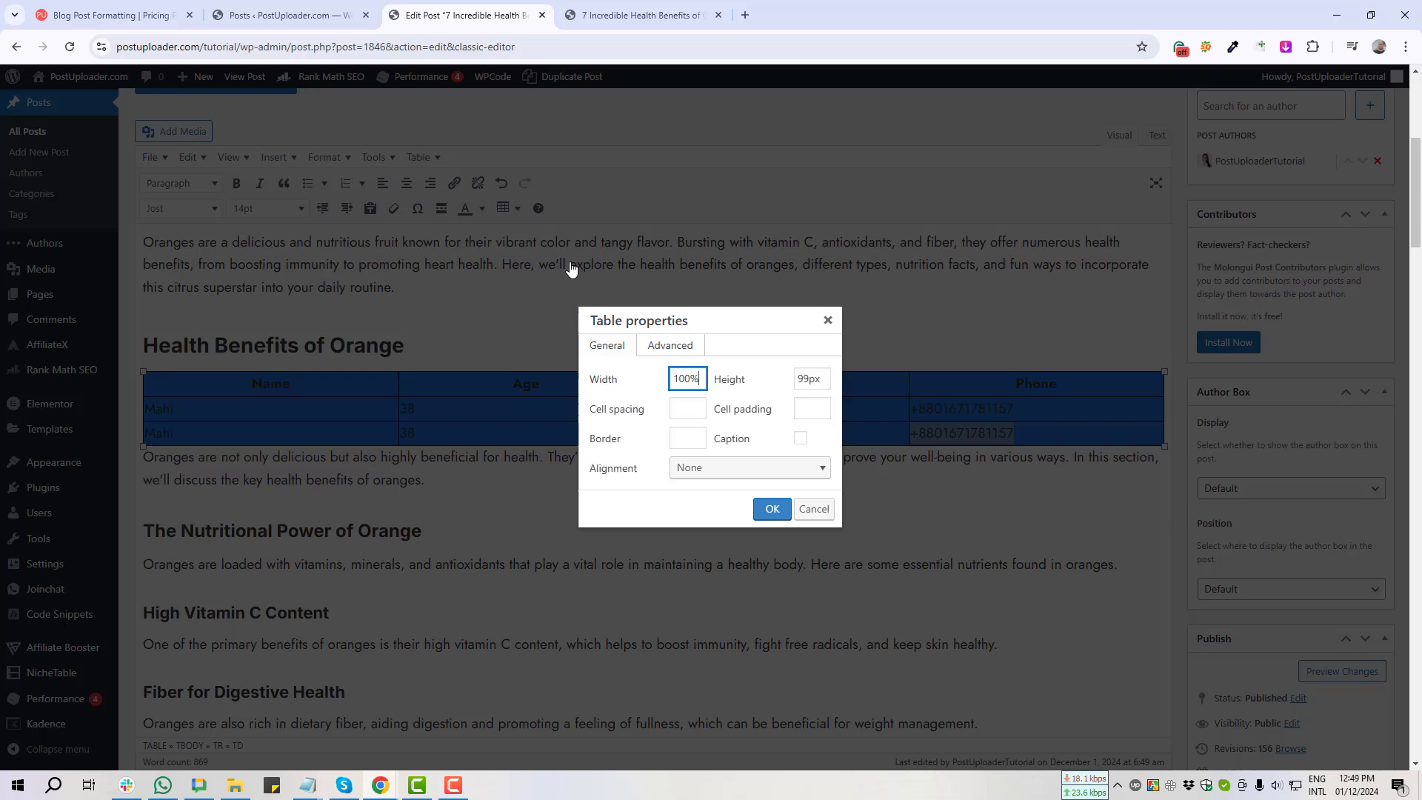
triple_click(687, 380)
triple_click(811, 379)
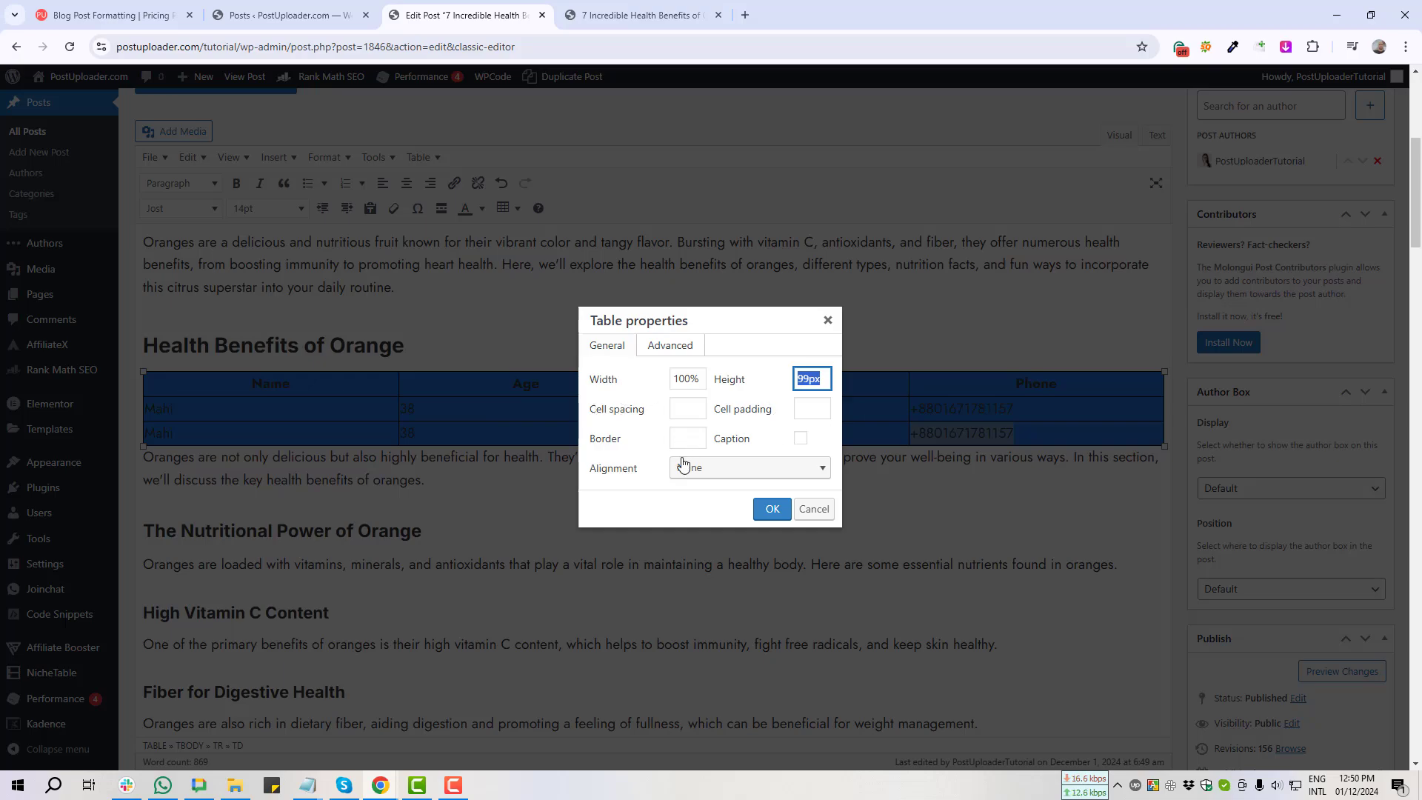
left_click(669, 347)
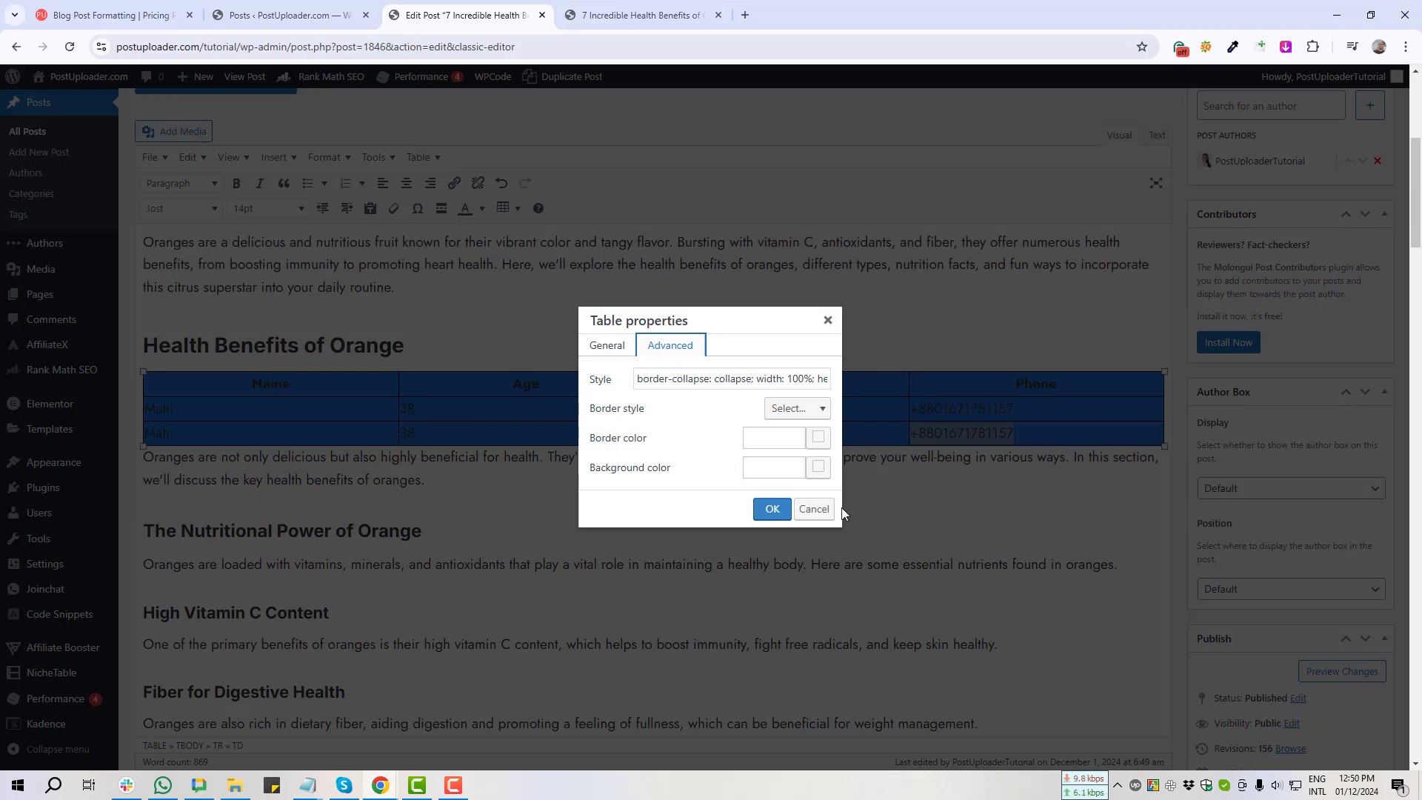
left_click(815, 509)
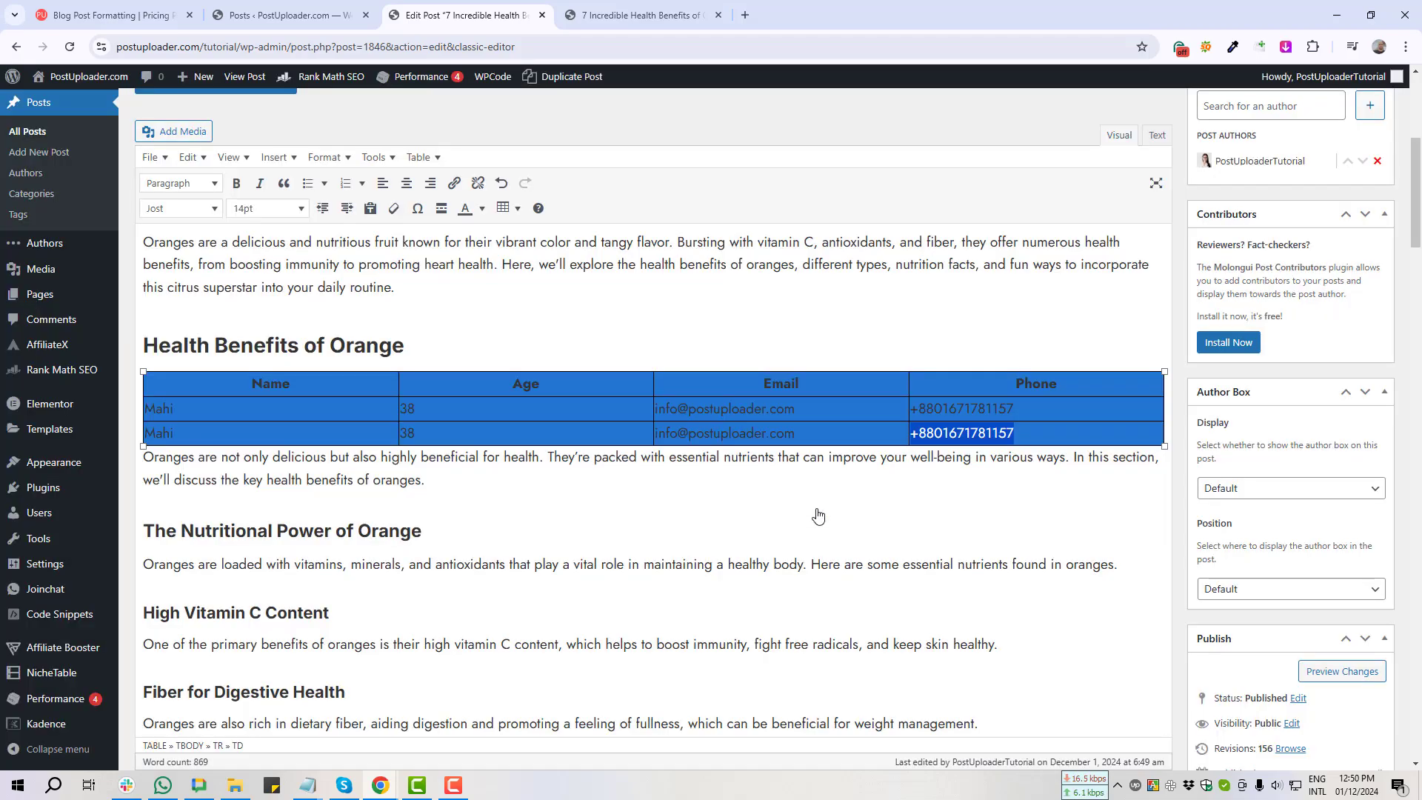
Step: Insert empty rows above the header row via Table > Row, then select the last Mahi row
left_click(509, 209)
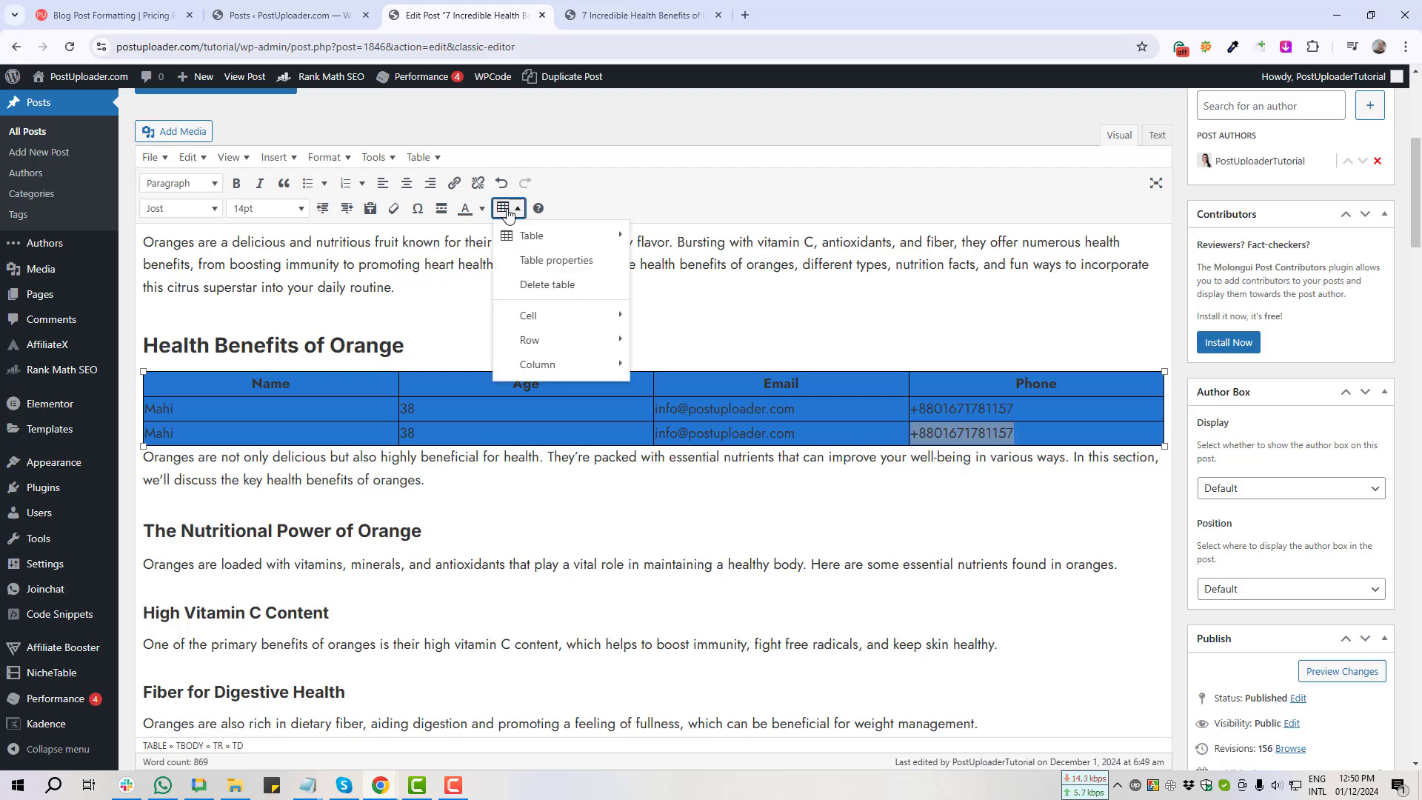
mouse_move(532, 237)
mouse_move(563, 322)
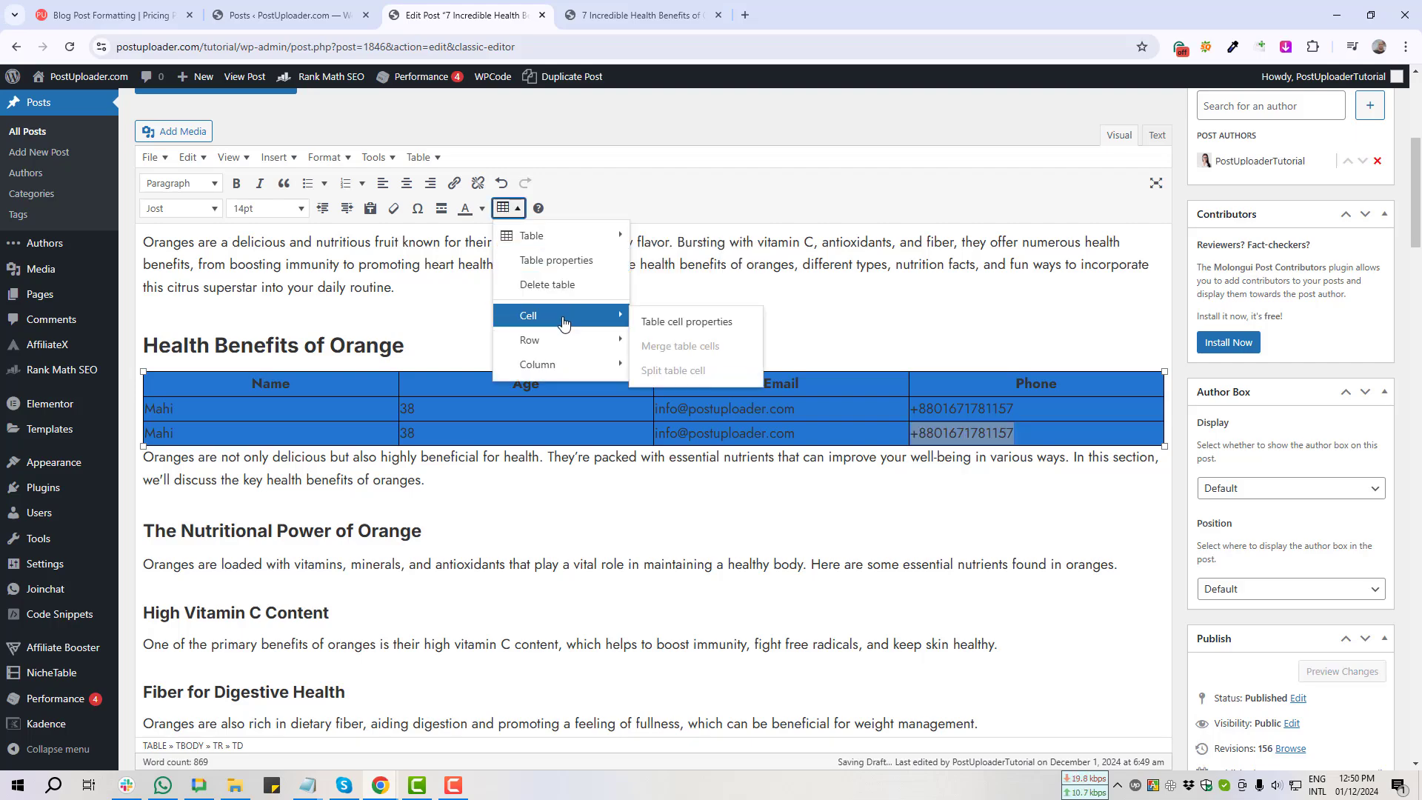
mouse_move(556, 347)
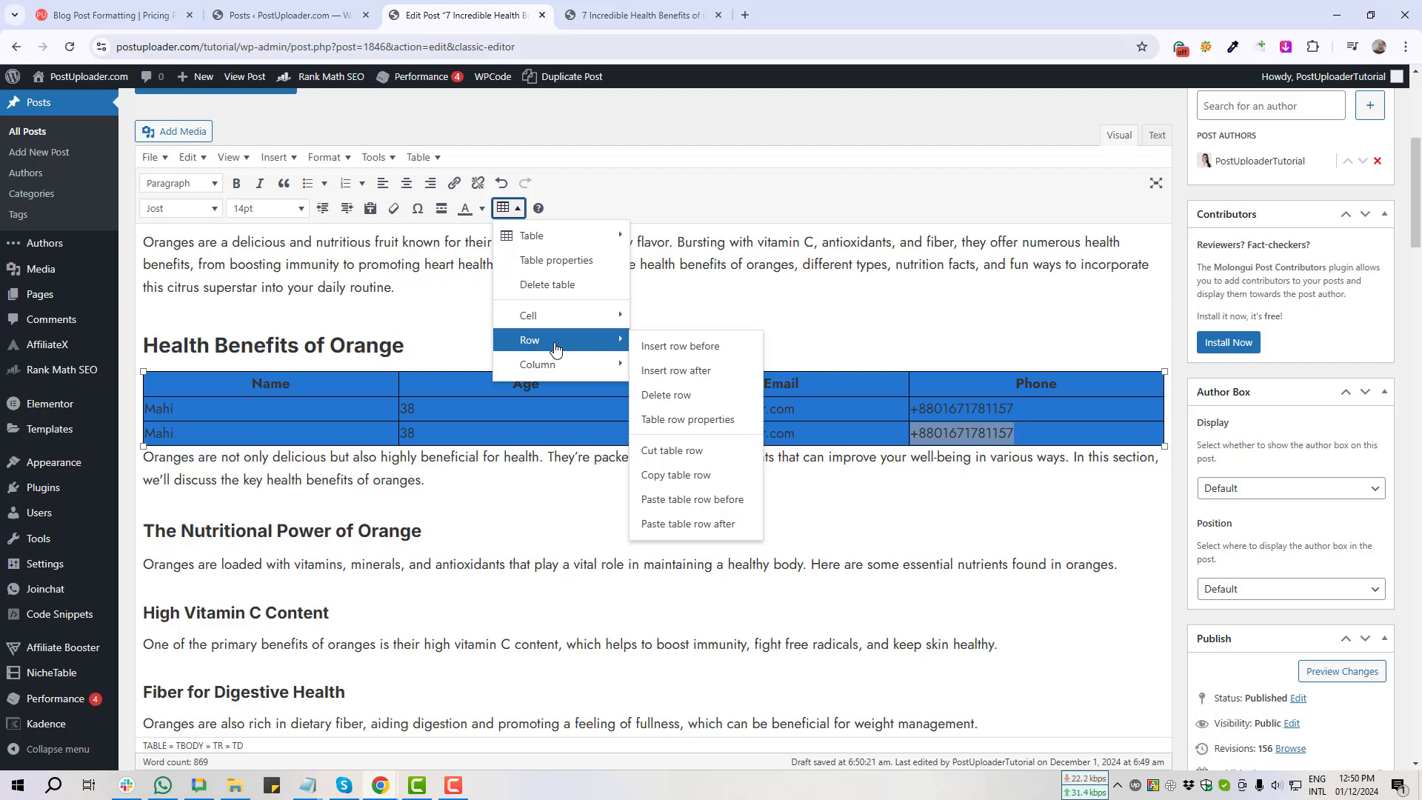
left_click(694, 355)
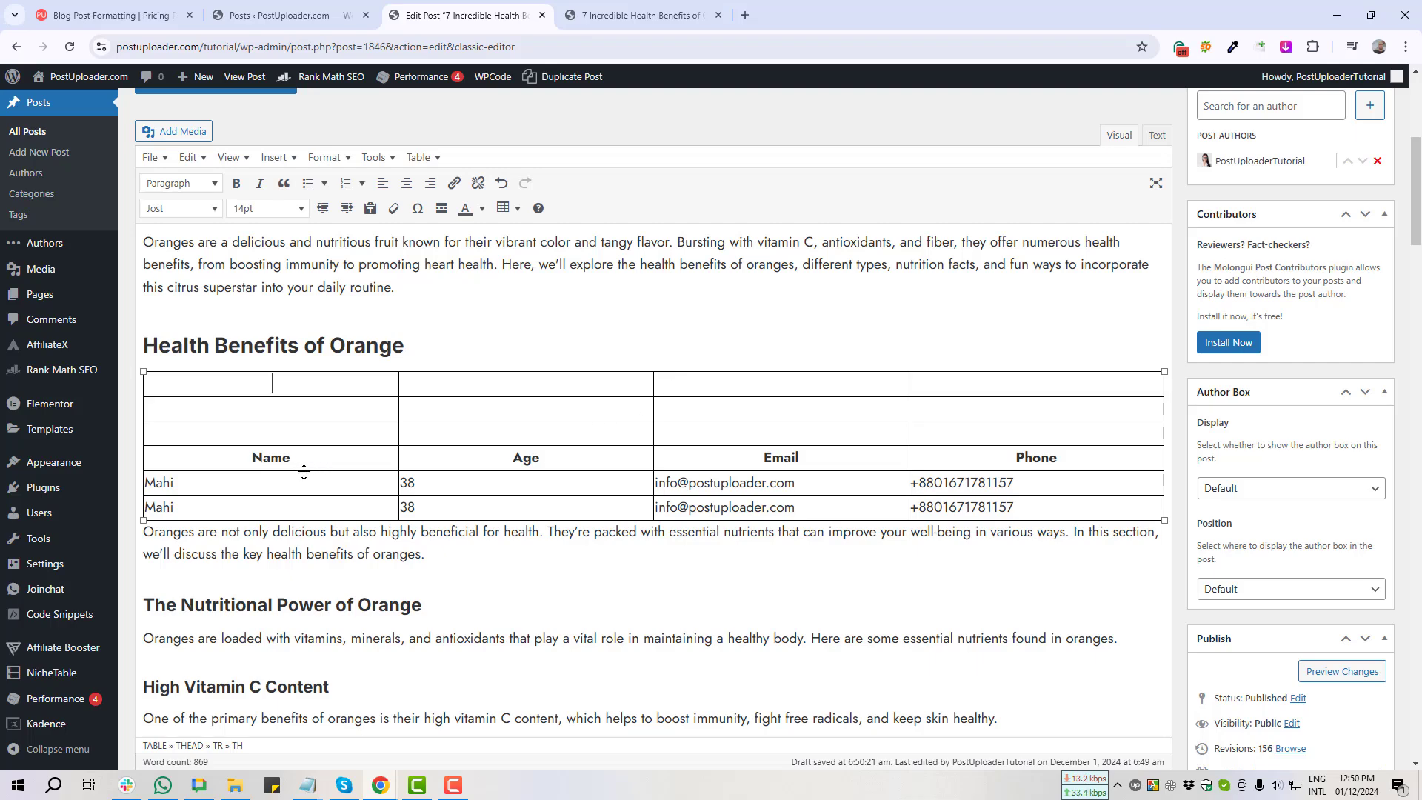
left_click_drag(258, 460, 1021, 511)
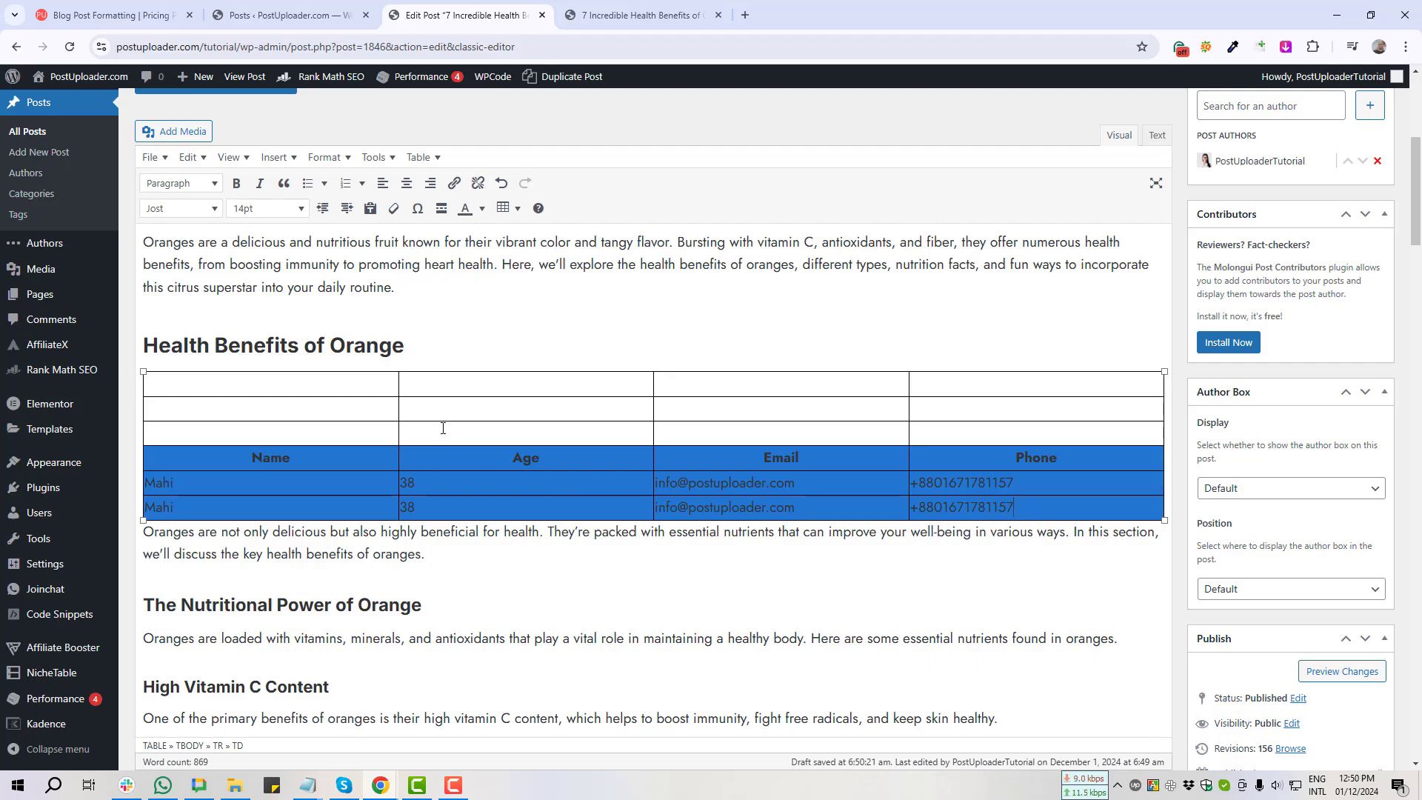
left_click_drag(424, 508, 1127, 519)
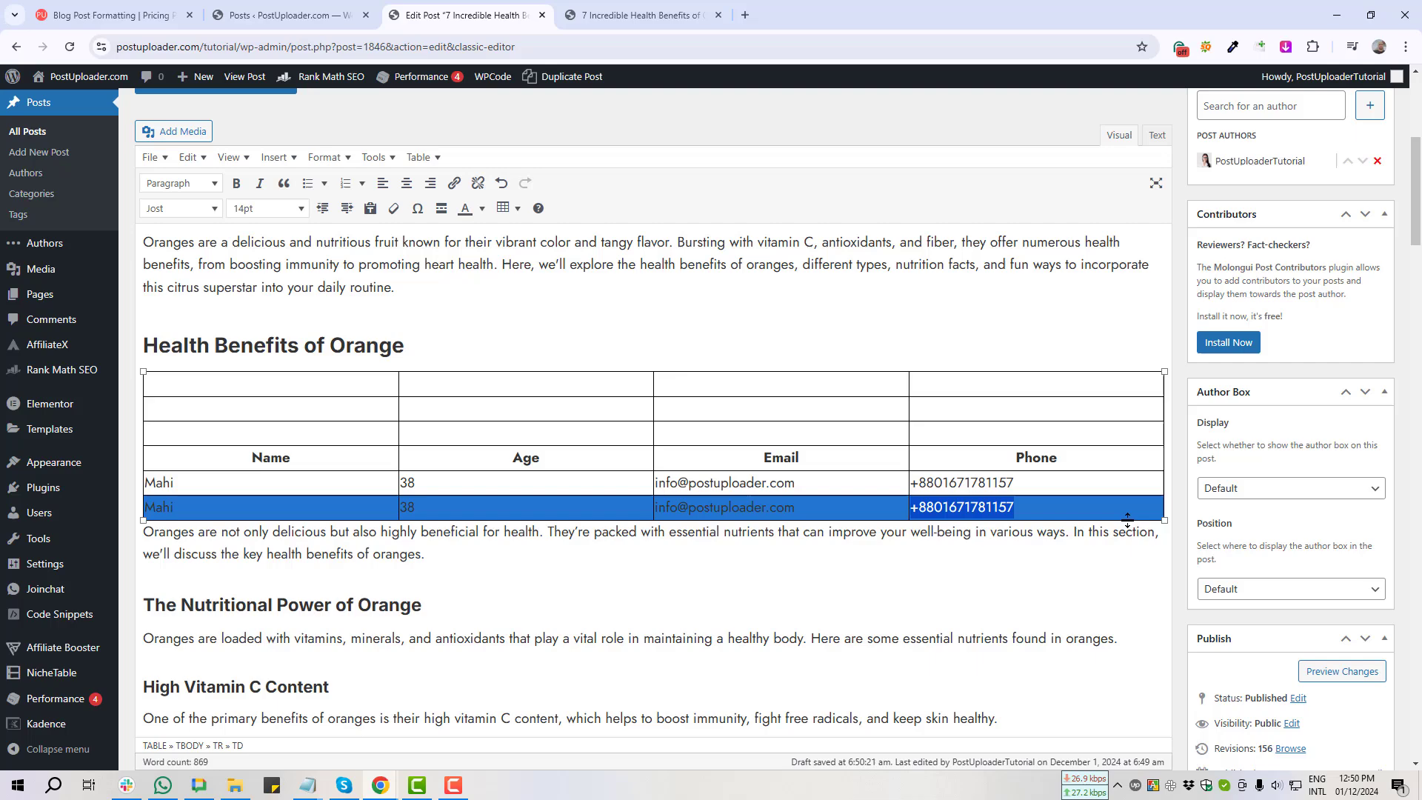
Step: Insert an empty row after the last Mahi row
left_click(517, 209)
mouse_move(557, 353)
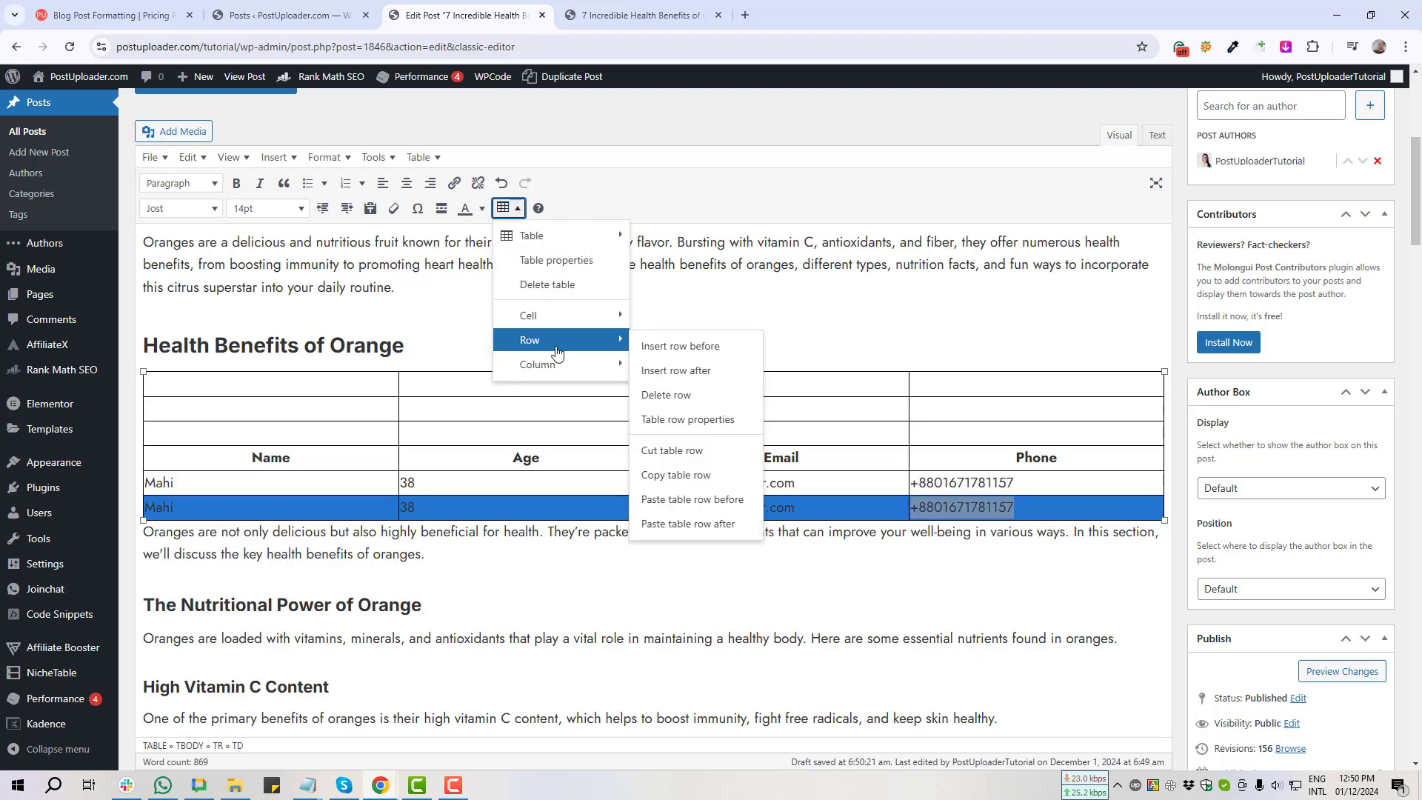
left_click(691, 377)
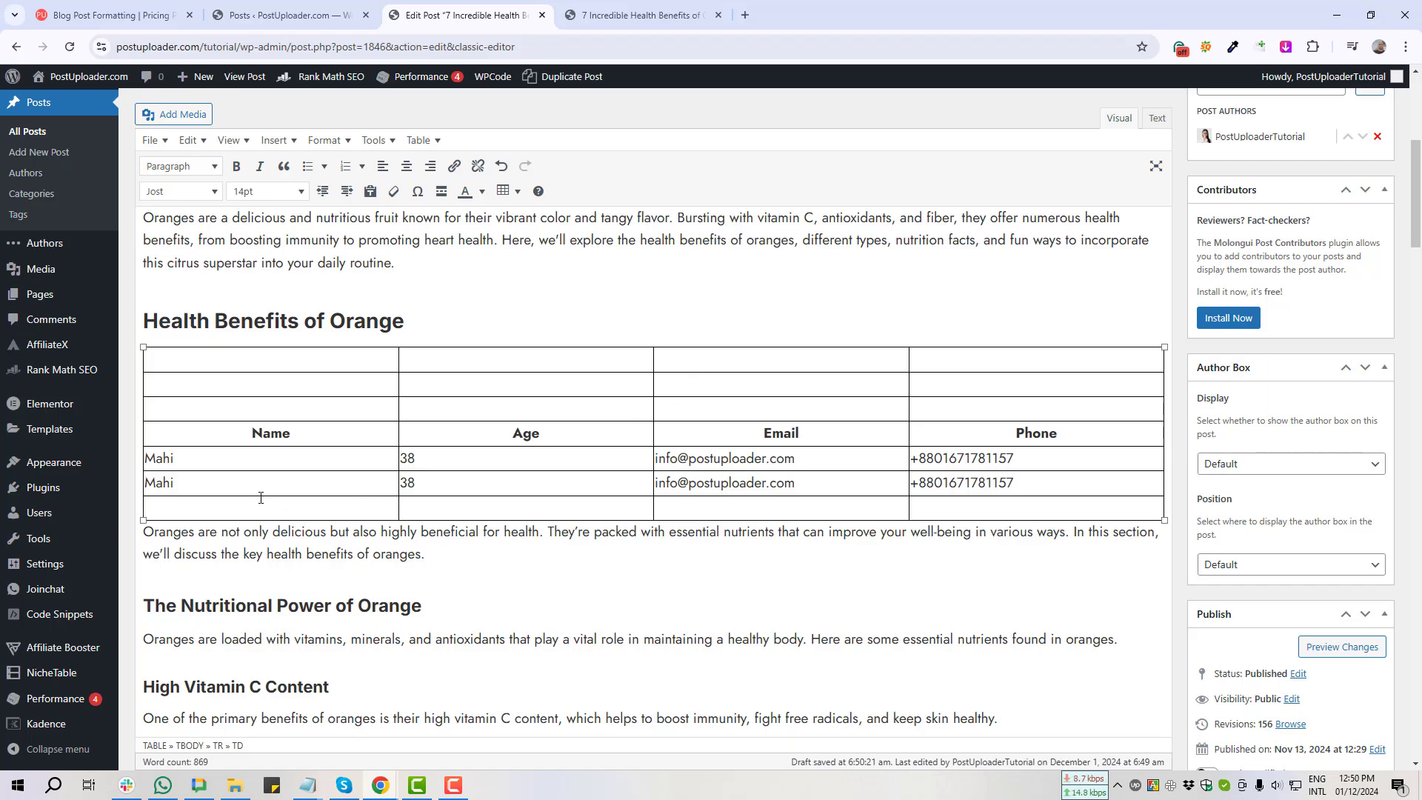
Step: Select the bottom rows' cells and check the column options without adding a column
left_click_drag(166, 507, 862, 482)
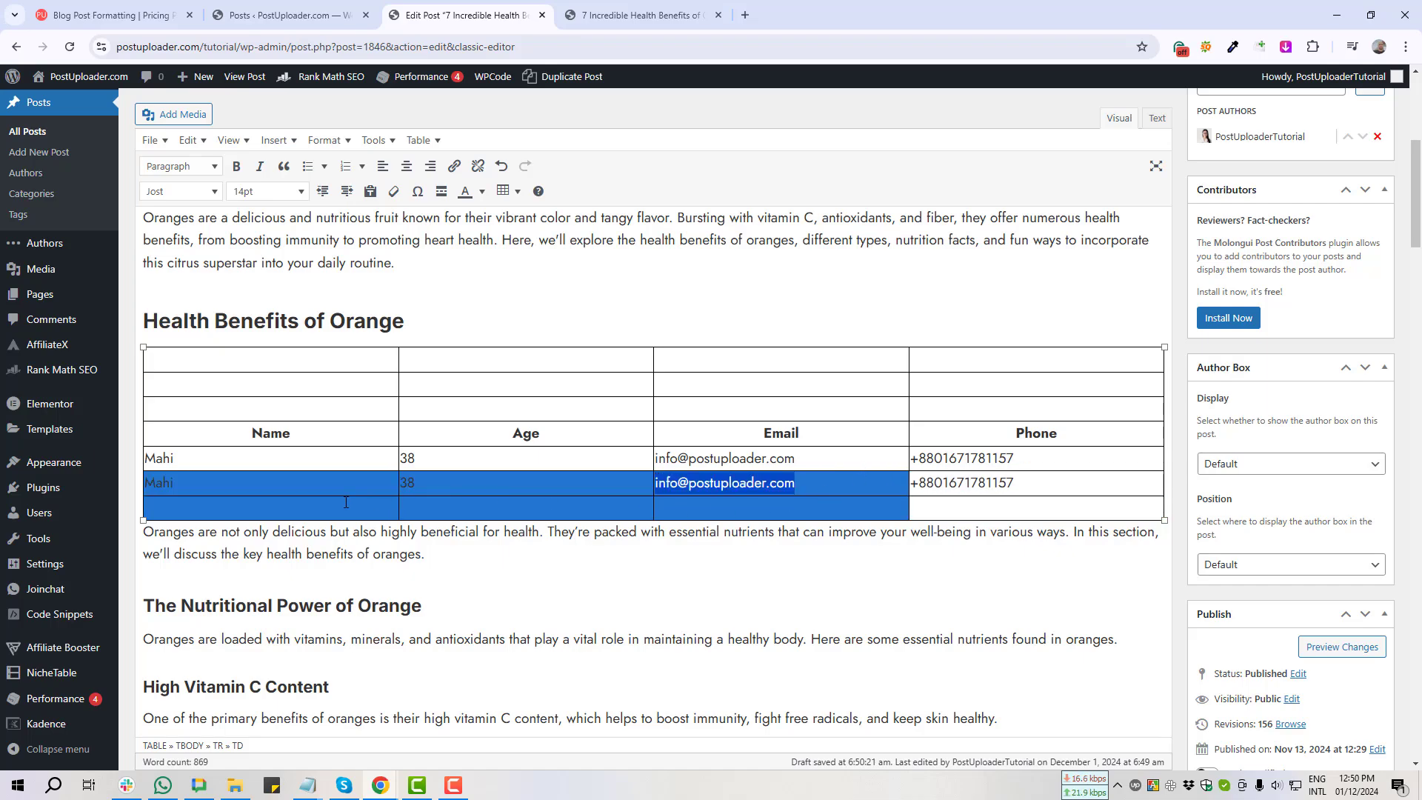
left_click_drag(251, 482, 1083, 484)
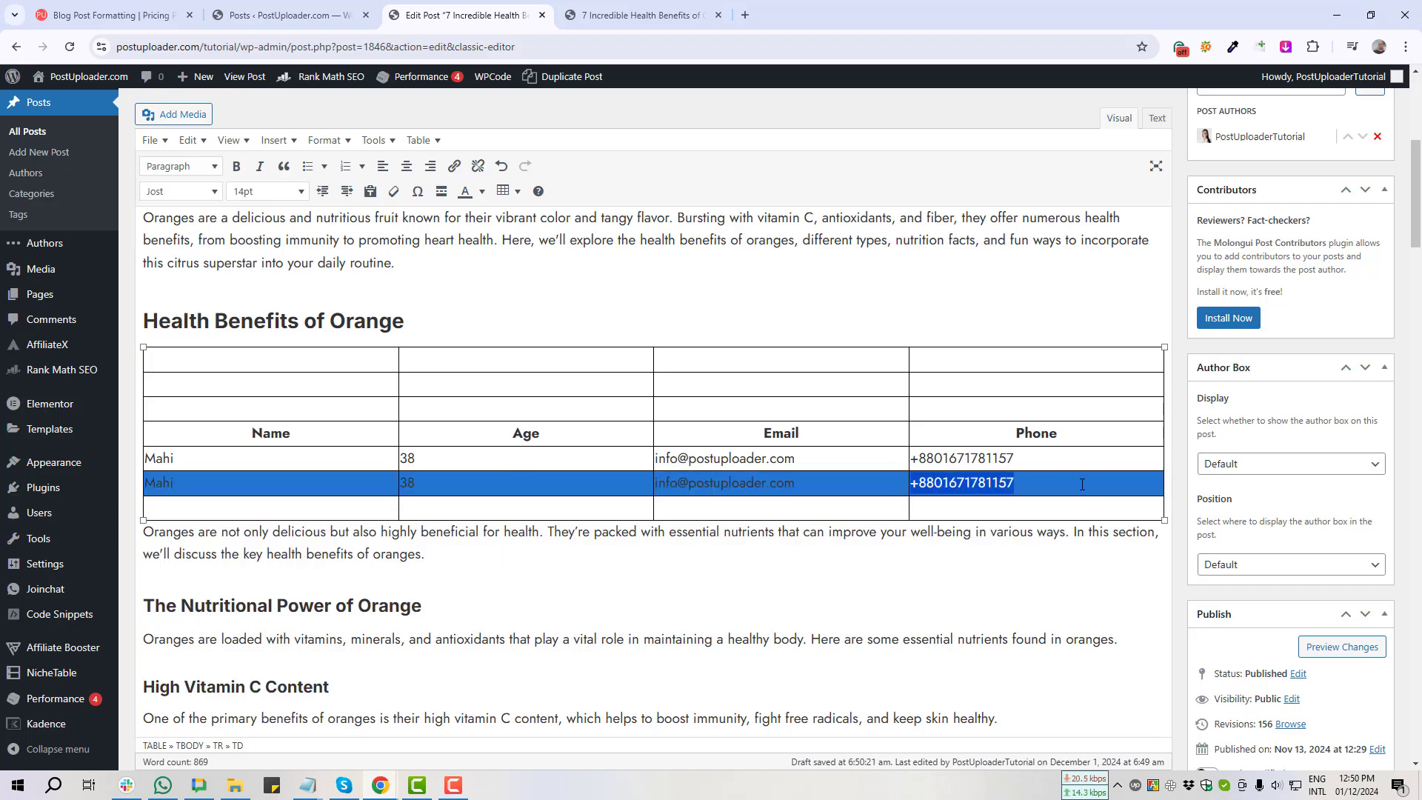
left_click(508, 191)
mouse_move(586, 347)
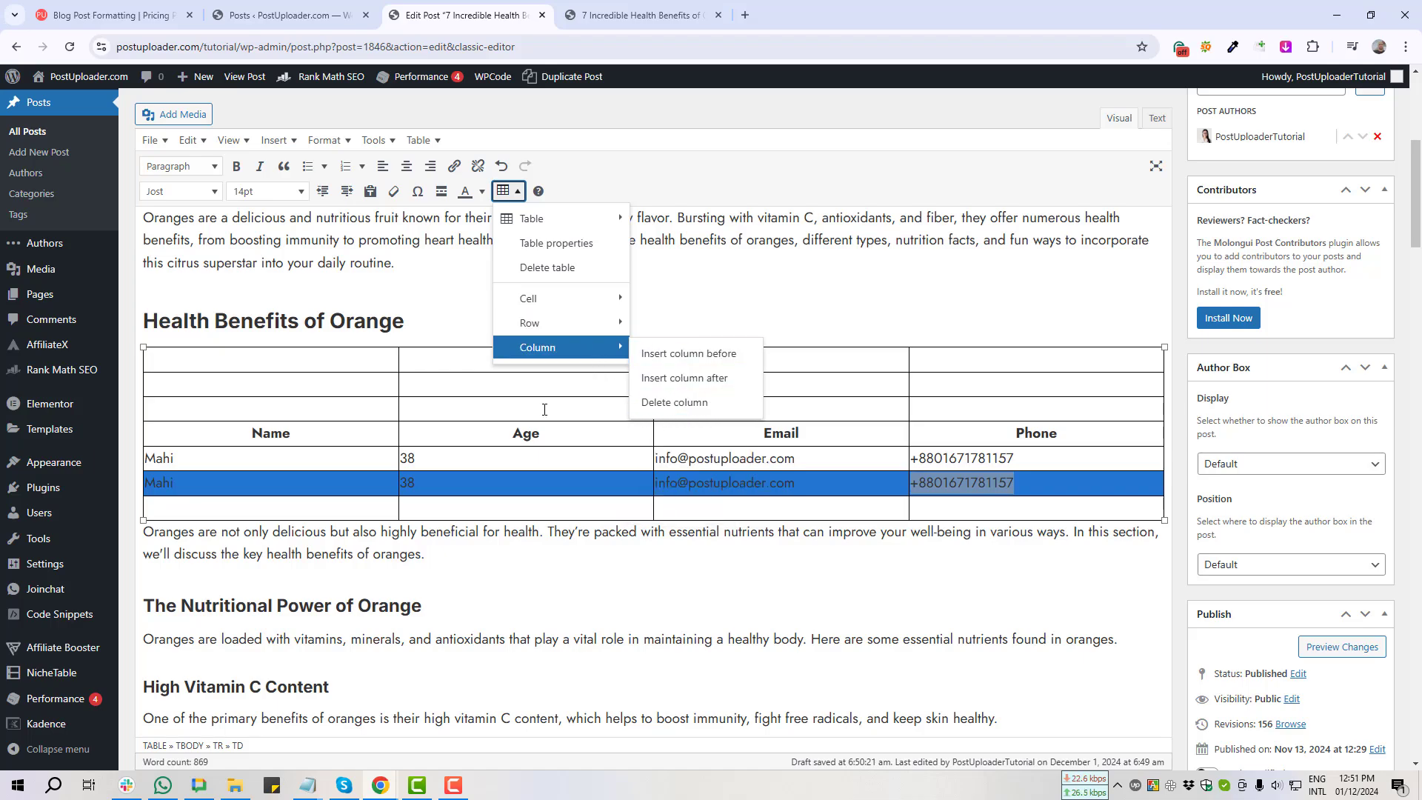
left_click(404, 437)
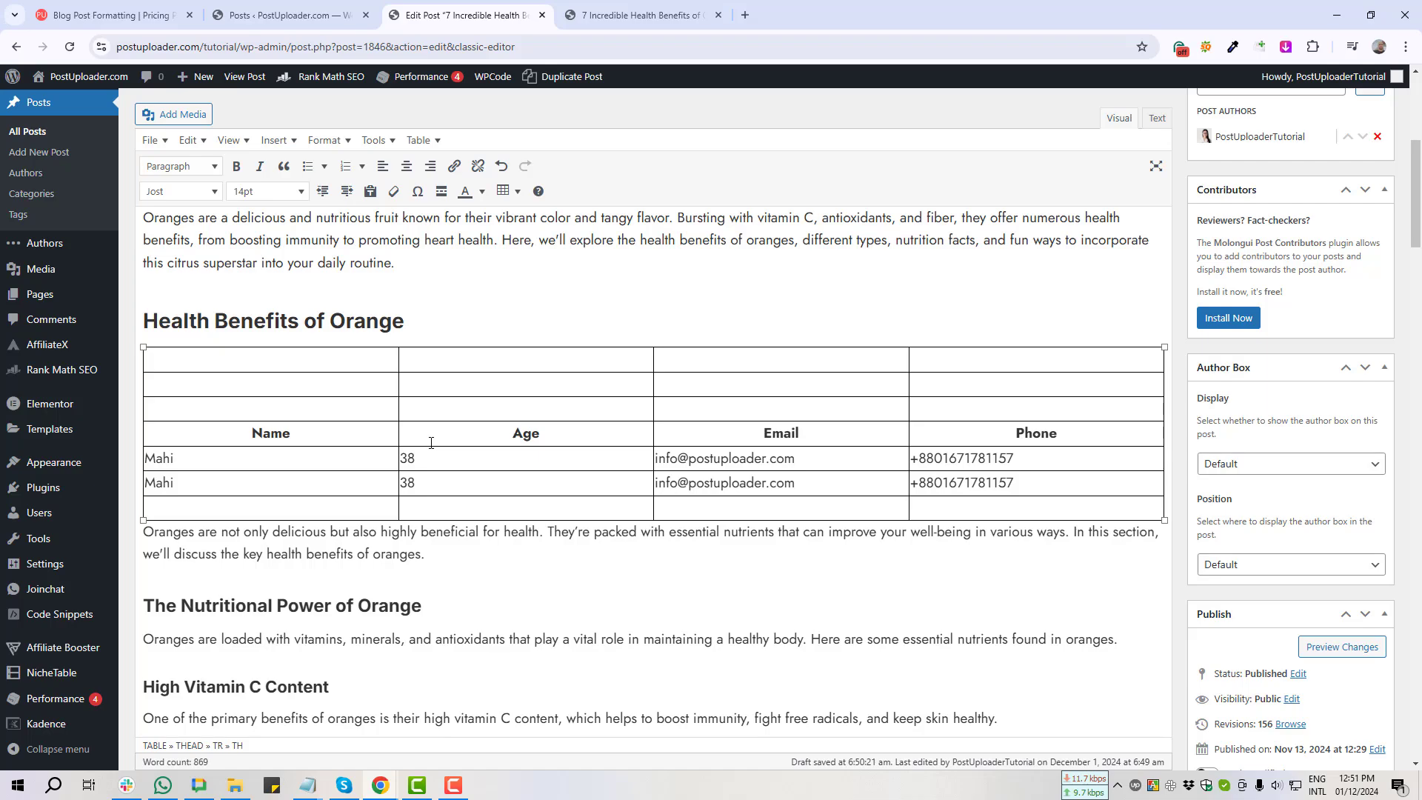